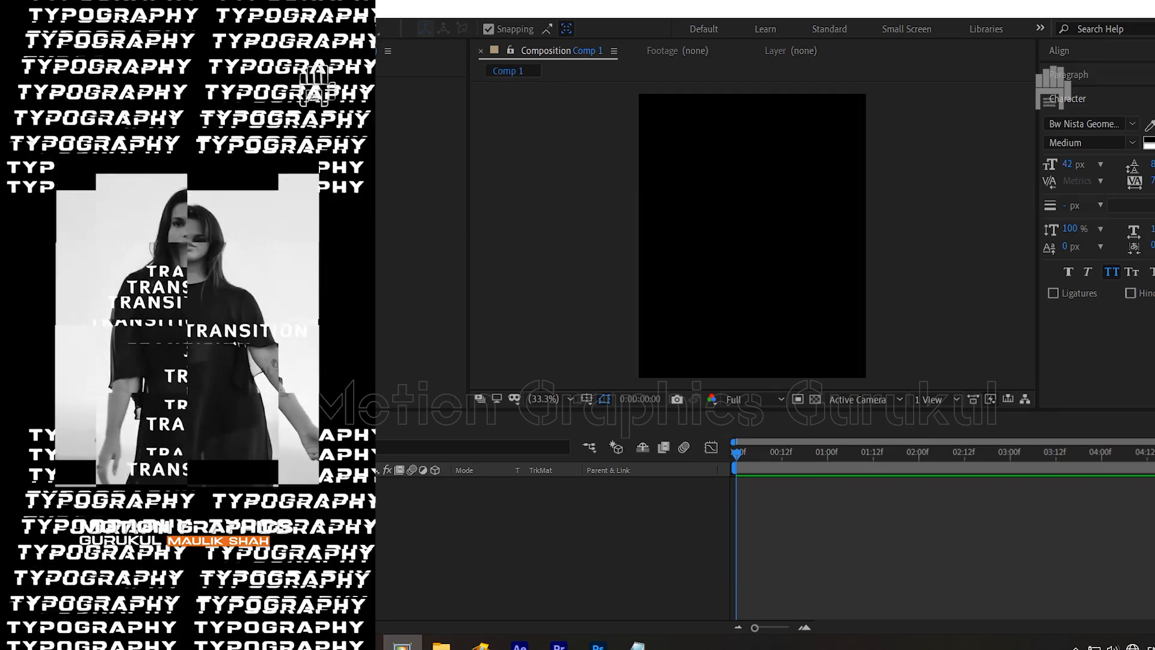
# Create a text layer reading "TYPOGRAPHY" in the Comp 1 composition.
pyautogui.click(272, 29)
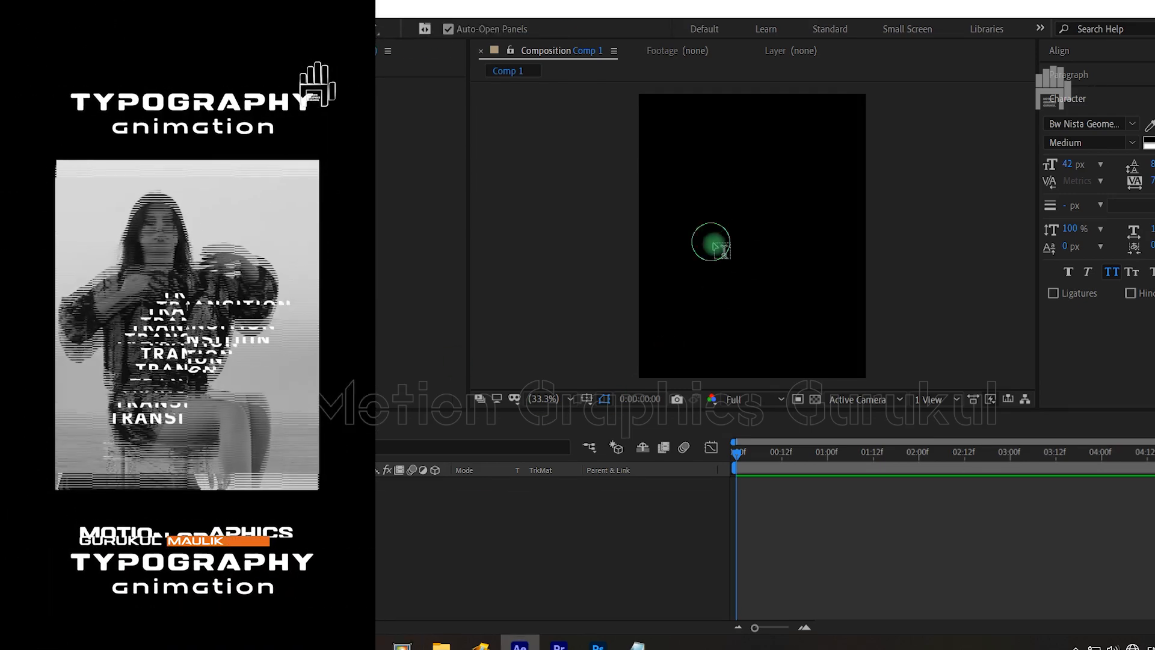
pyautogui.click(710, 242)
pyautogui.write('TY')
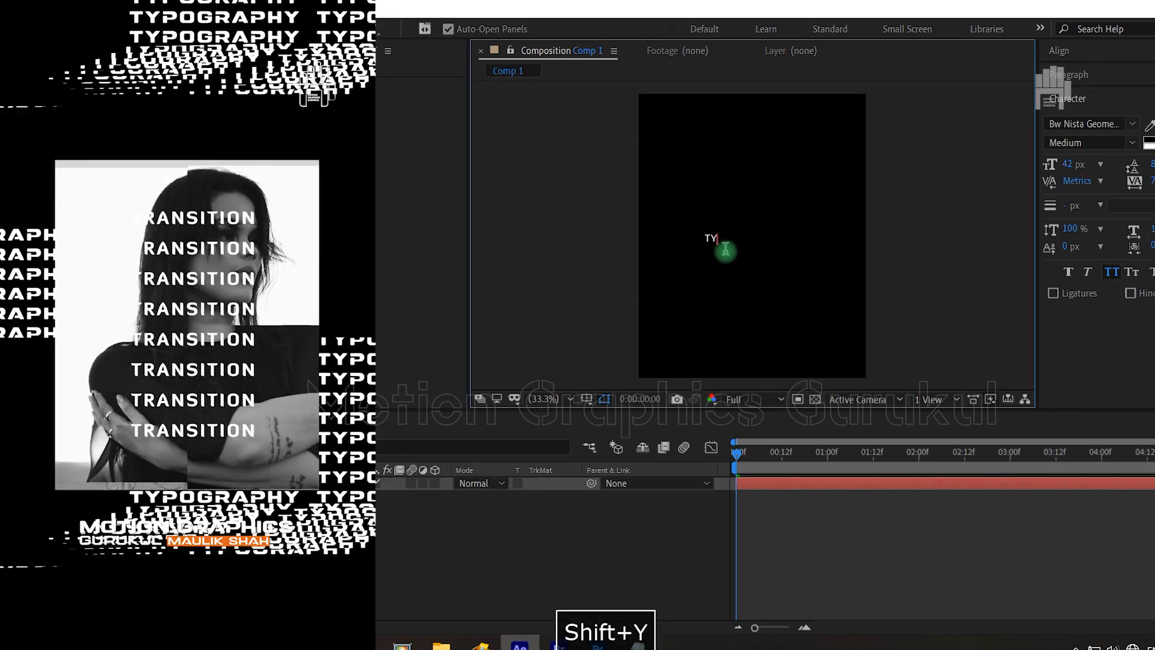
pyautogui.write('POG')
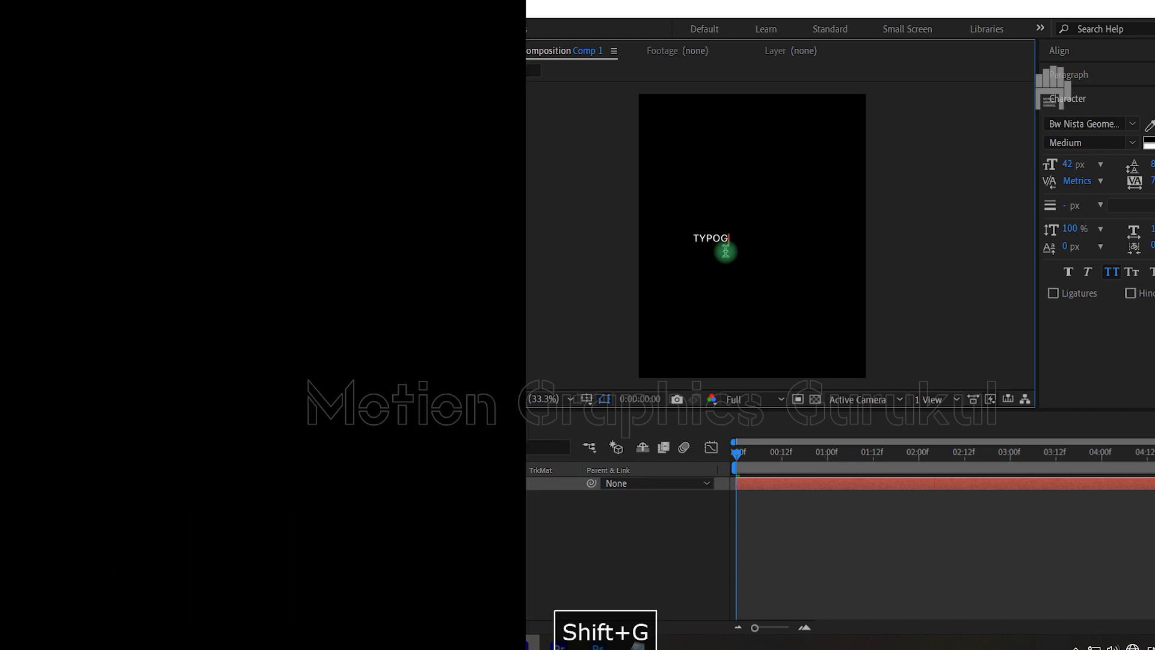
pyautogui.write('RAPHY')
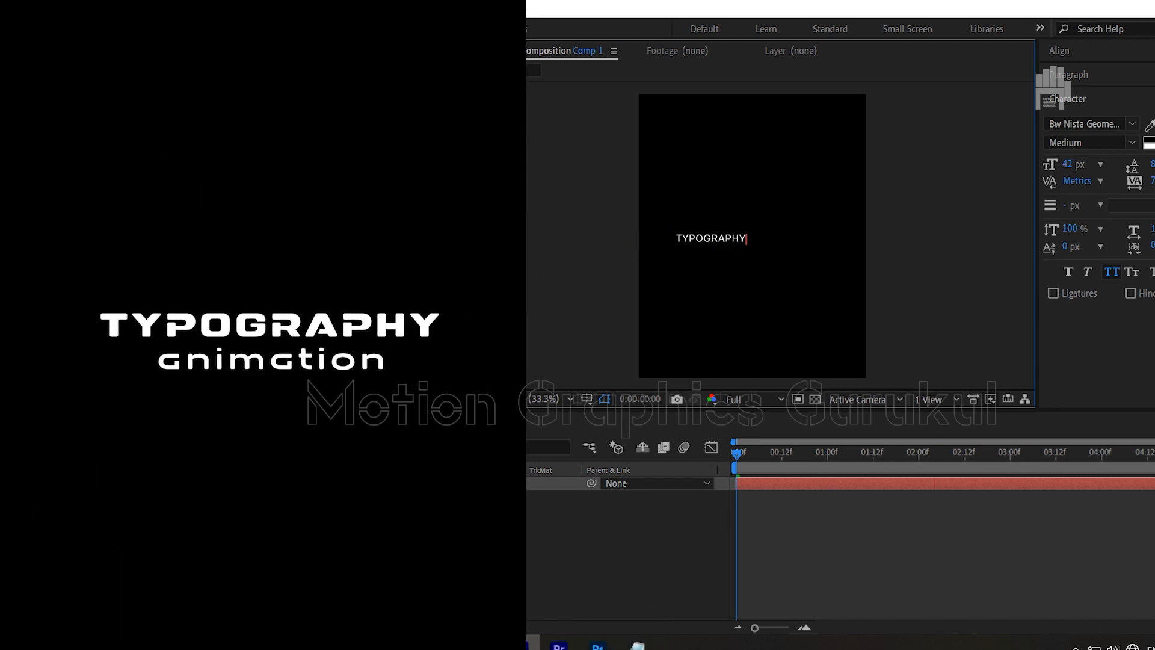
# Center the TYPOGRAPHY layer's anchor point on its text and align the layer to the composition's center horizontally and vertically.
pyautogui.click(198, 483)
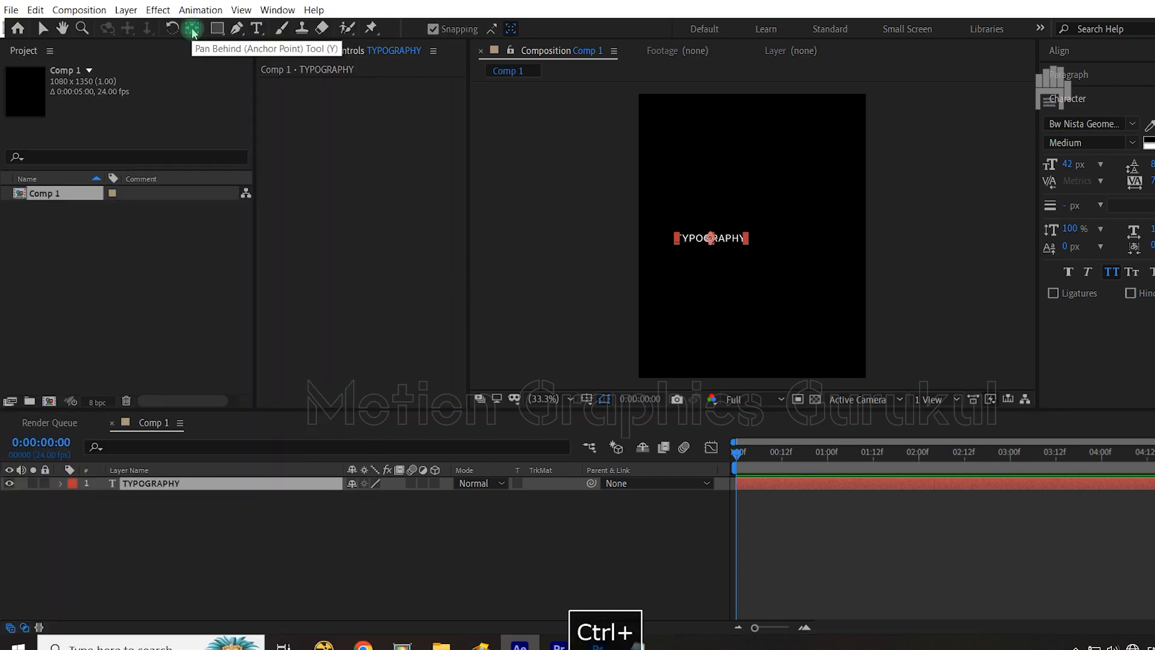
pyautogui.click(1059, 50)
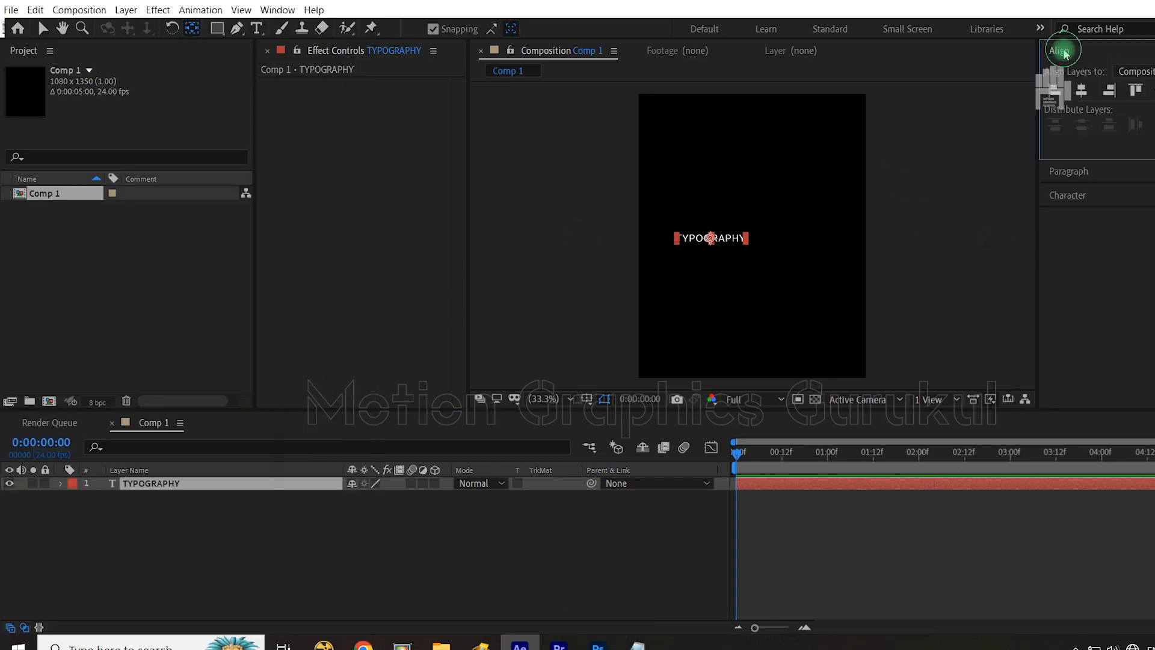
pyautogui.click(1082, 91)
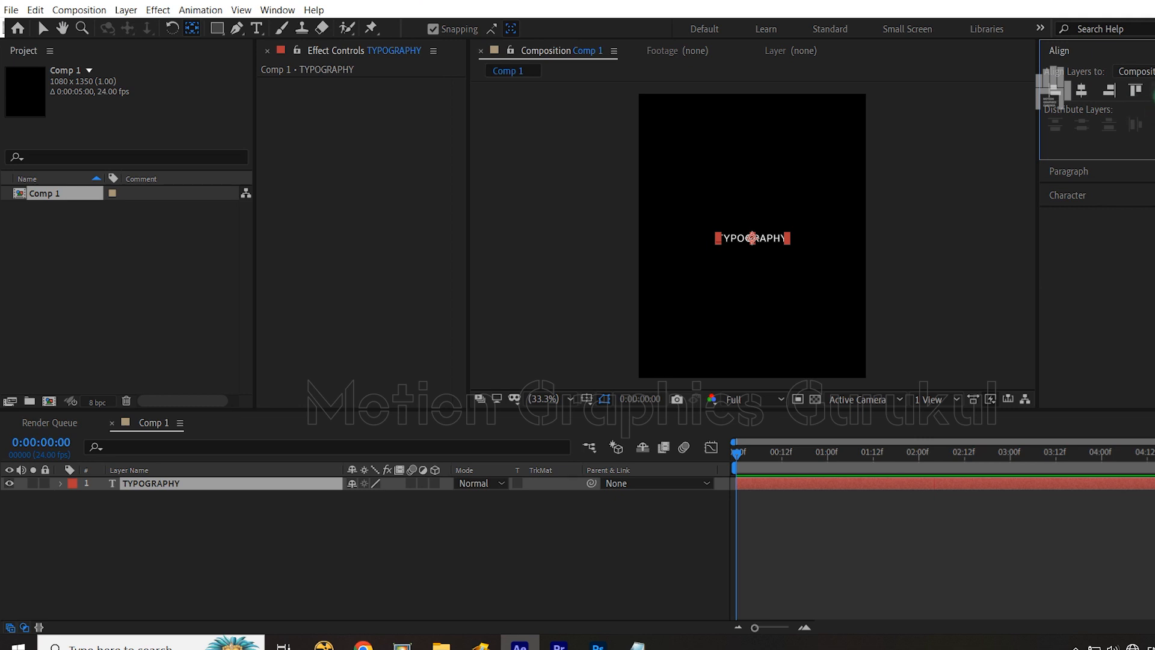
pyautogui.click(400, 550)
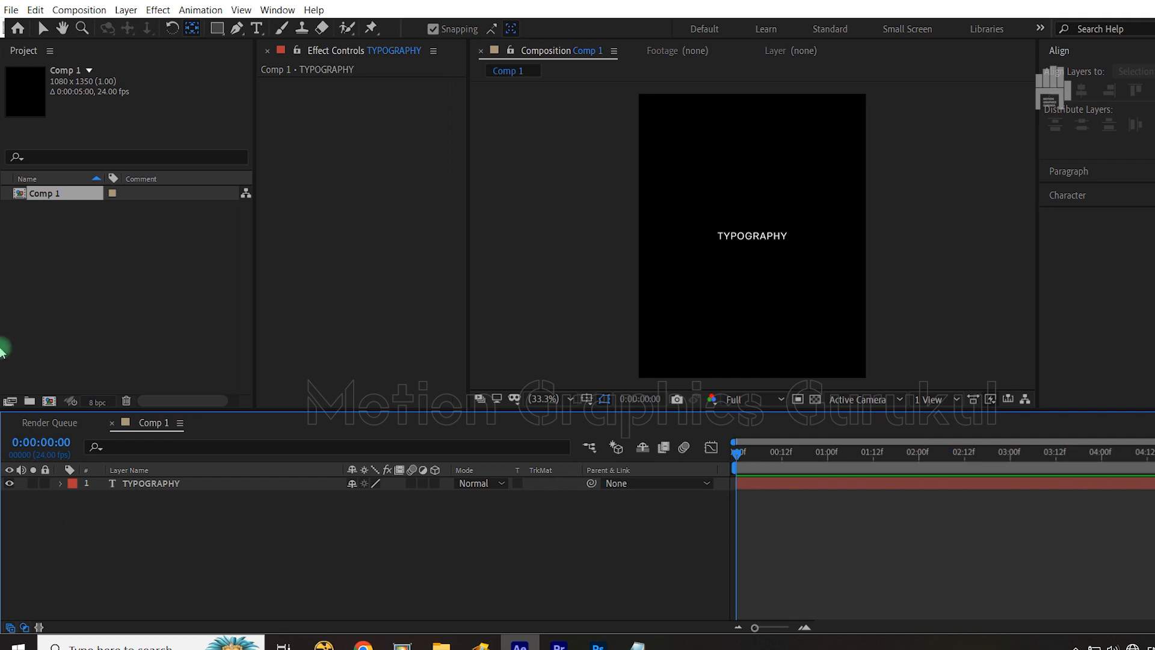
# Draw a small rectangle shape in the upper part of the composition and add a Repeater with 65 copies.
pyautogui.click(216, 28)
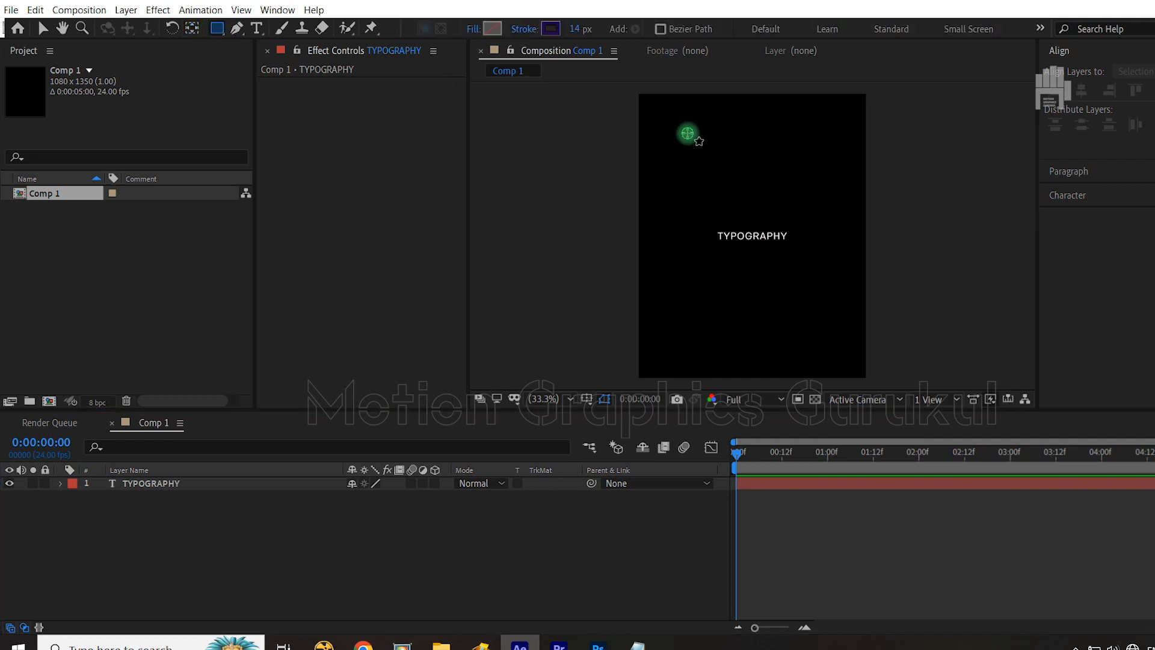
pyautogui.moveTo(686, 132); pyautogui.dragTo(713, 154)
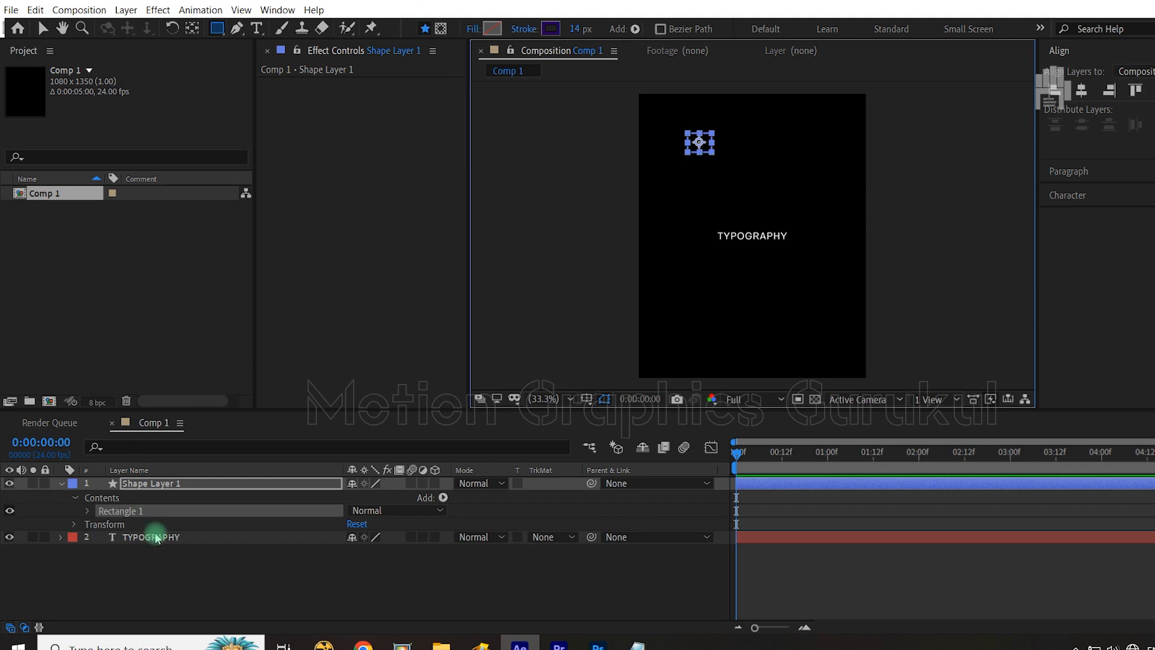
pyautogui.click(443, 498)
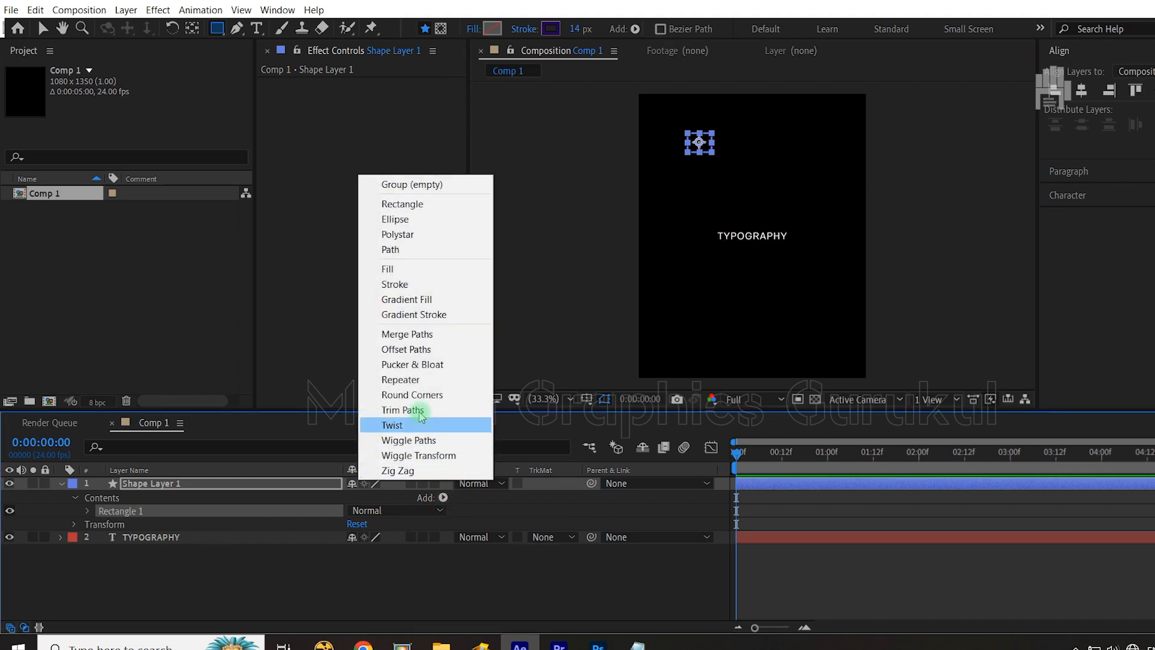
pyautogui.click(415, 385)
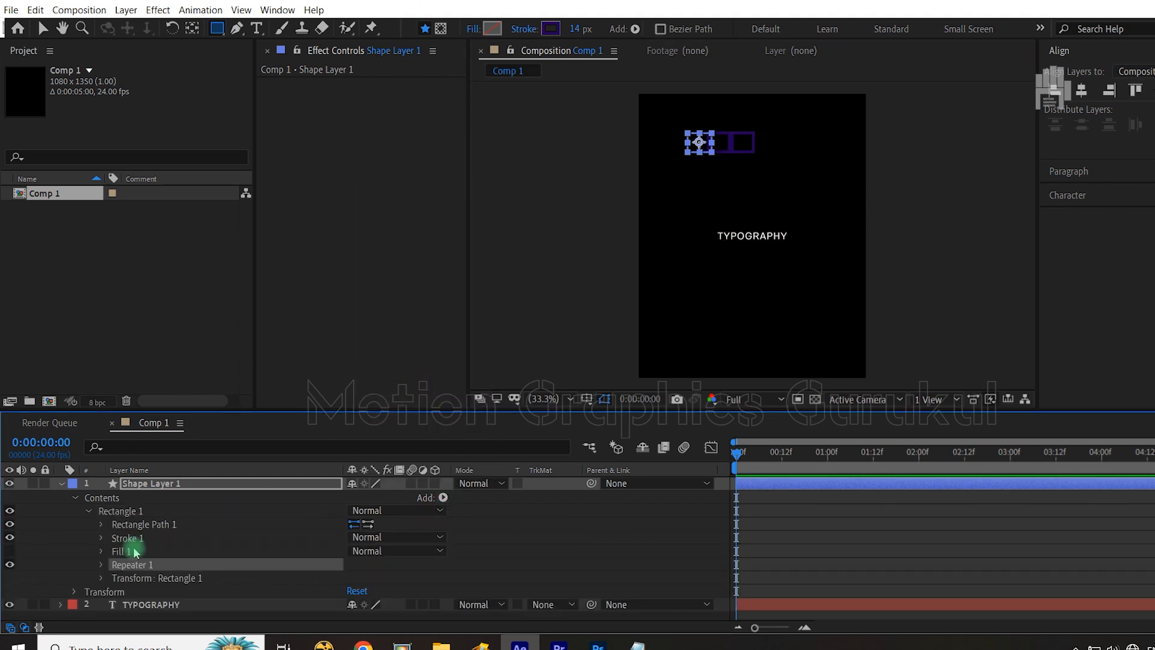
pyautogui.click(101, 564)
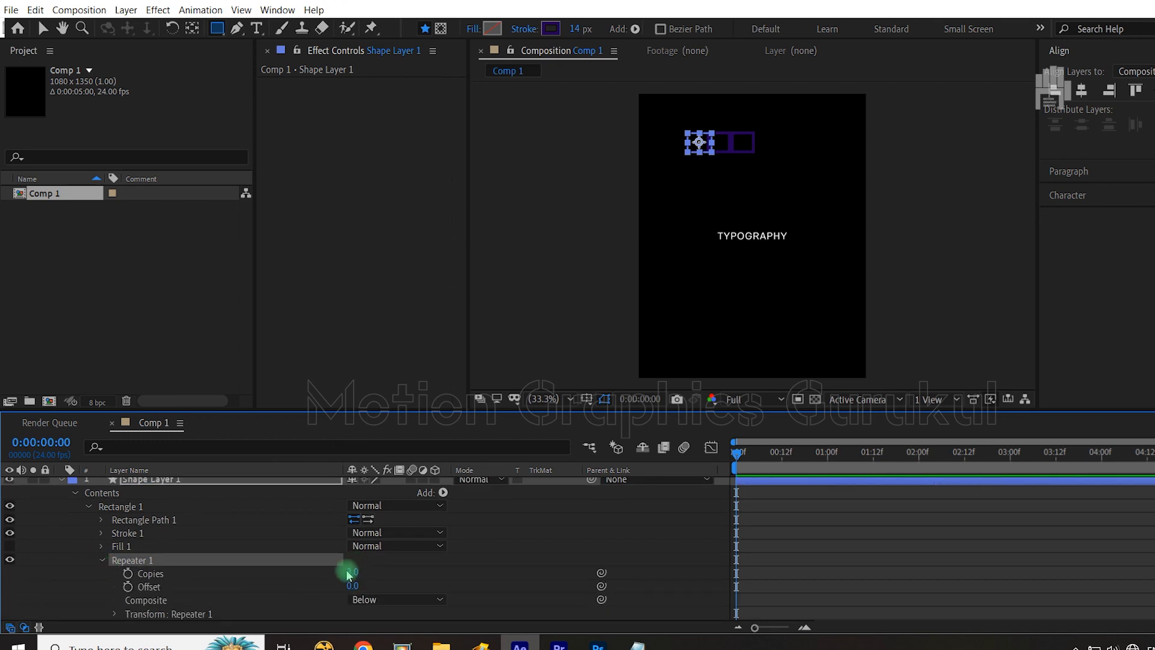
pyautogui.moveTo(353, 571); pyautogui.dragTo(400, 565)
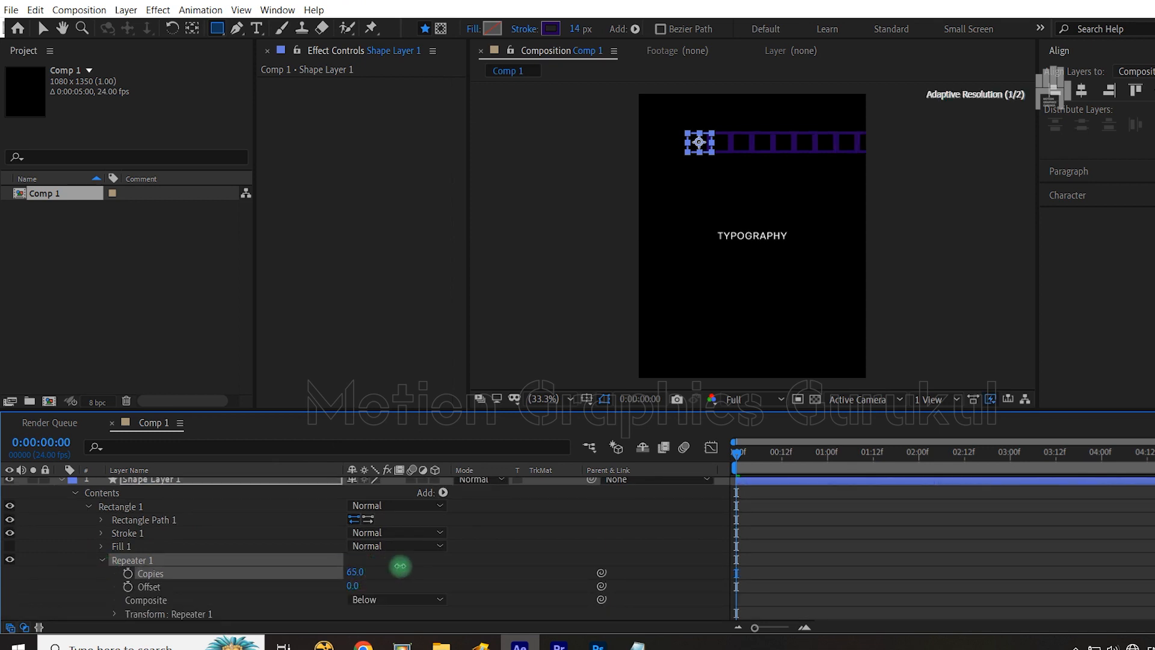
pyautogui.click(543, 549)
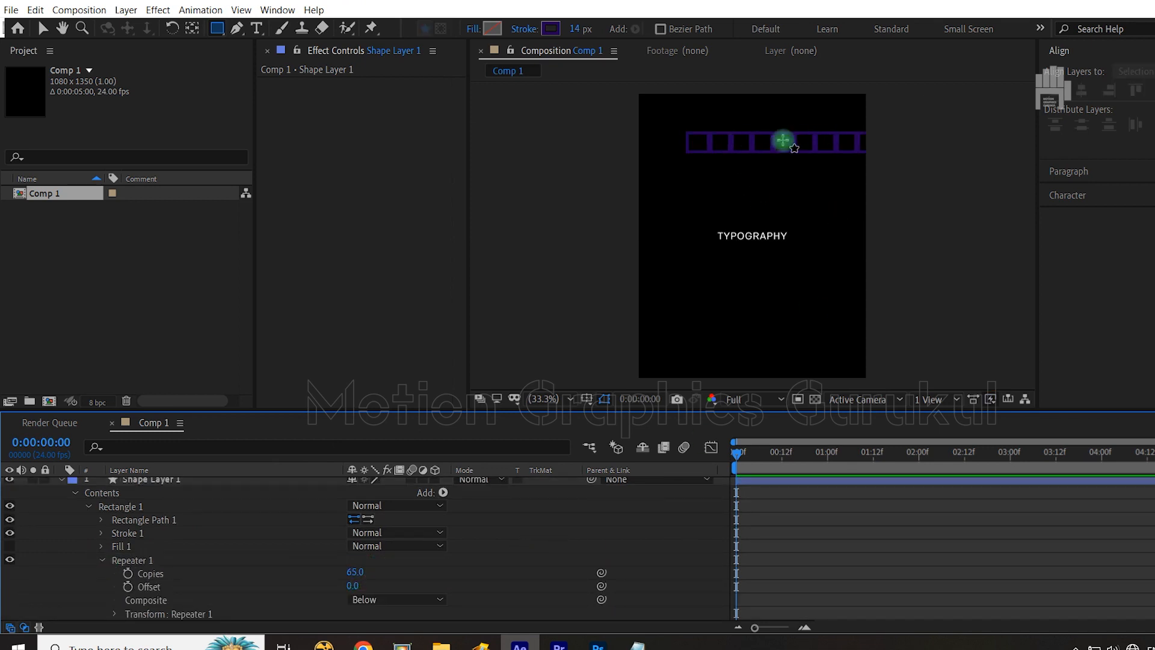
# Set the repeated rectangle's stroke color to white (FFFFFF).
pyautogui.click(201, 472)
pyautogui.click(551, 28)
pyautogui.moveTo(123, 298); pyautogui.dragTo(73, 270)
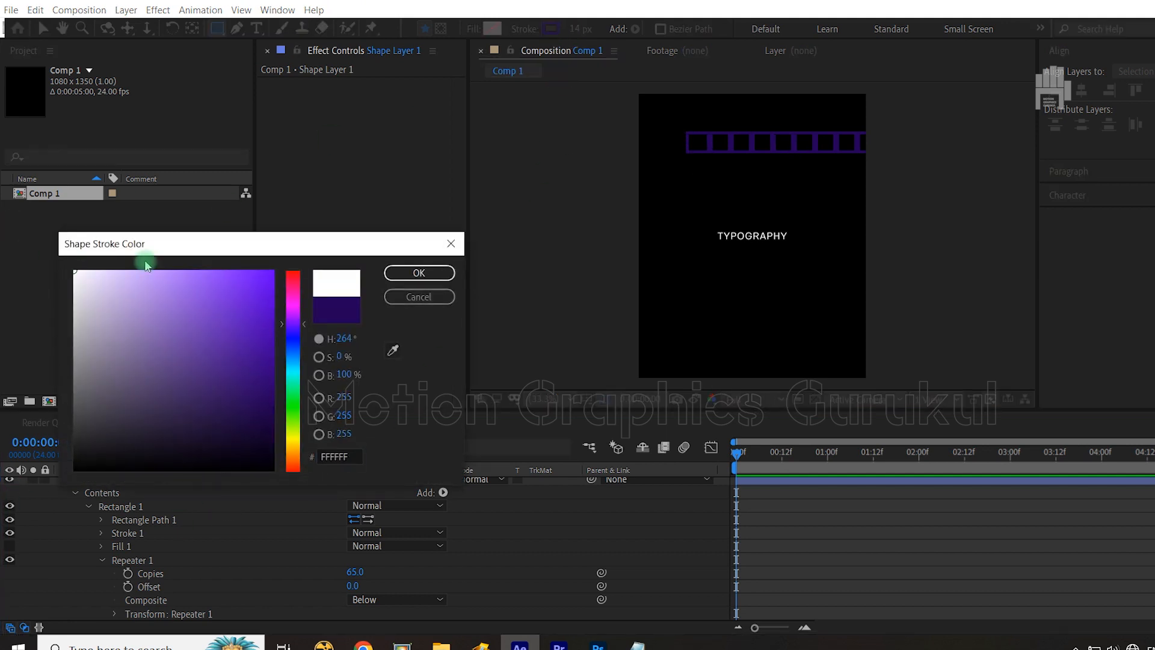
pyautogui.click(415, 271)
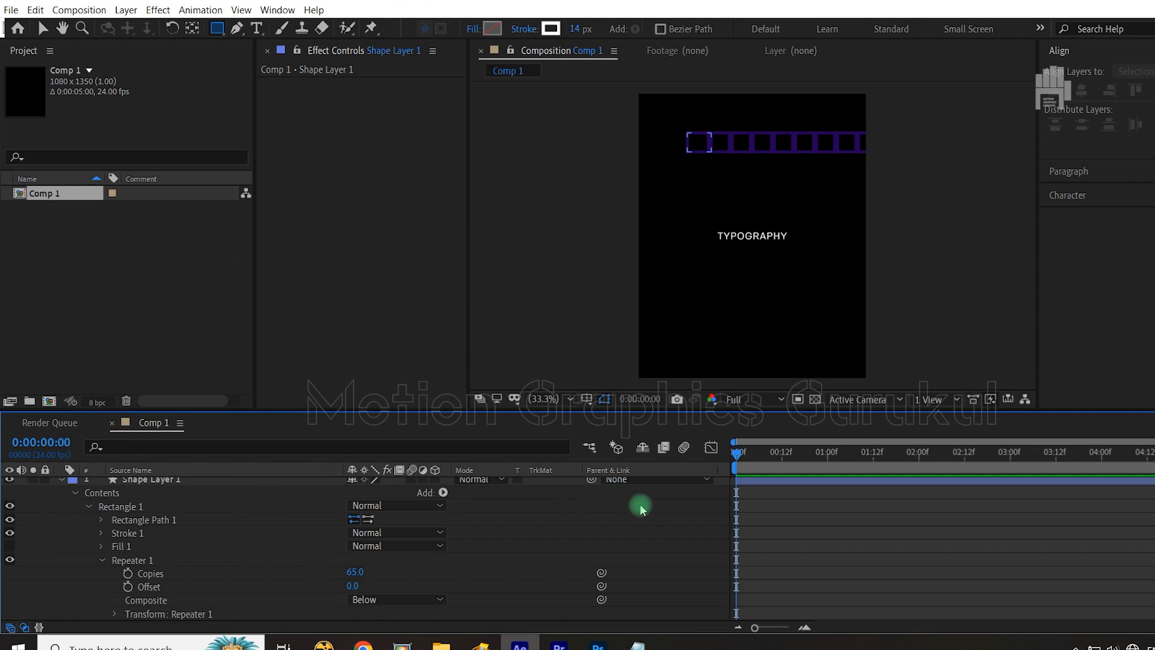
pyautogui.click(145, 479)
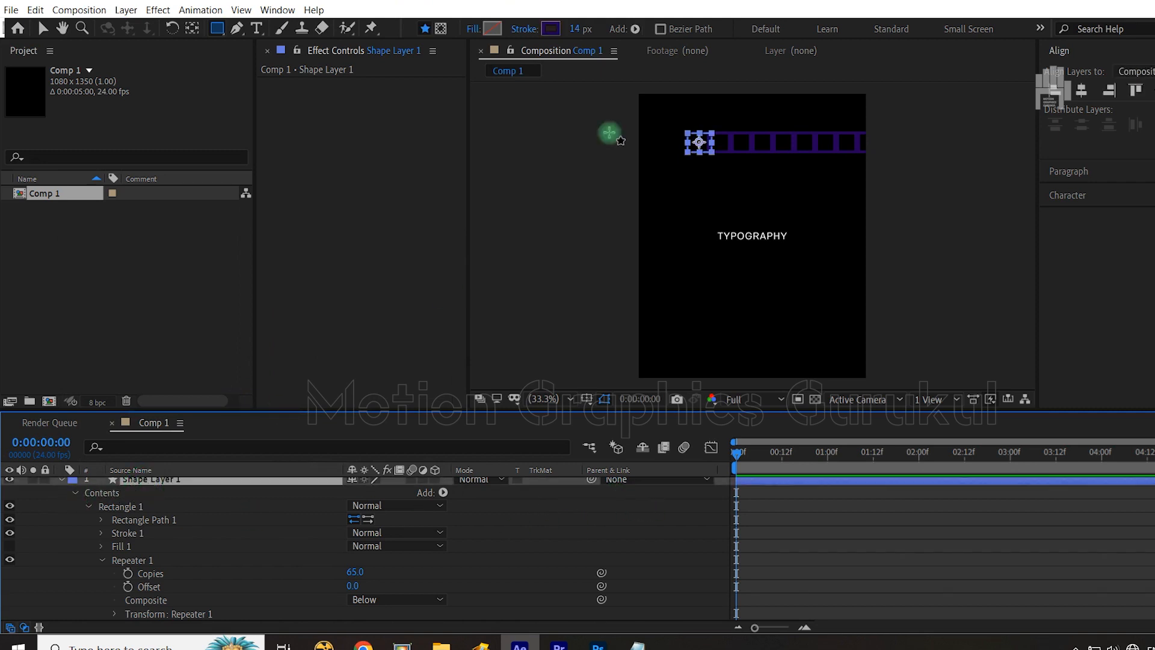
pyautogui.click(551, 28)
pyautogui.moveTo(182, 305); pyautogui.dragTo(2, 242)
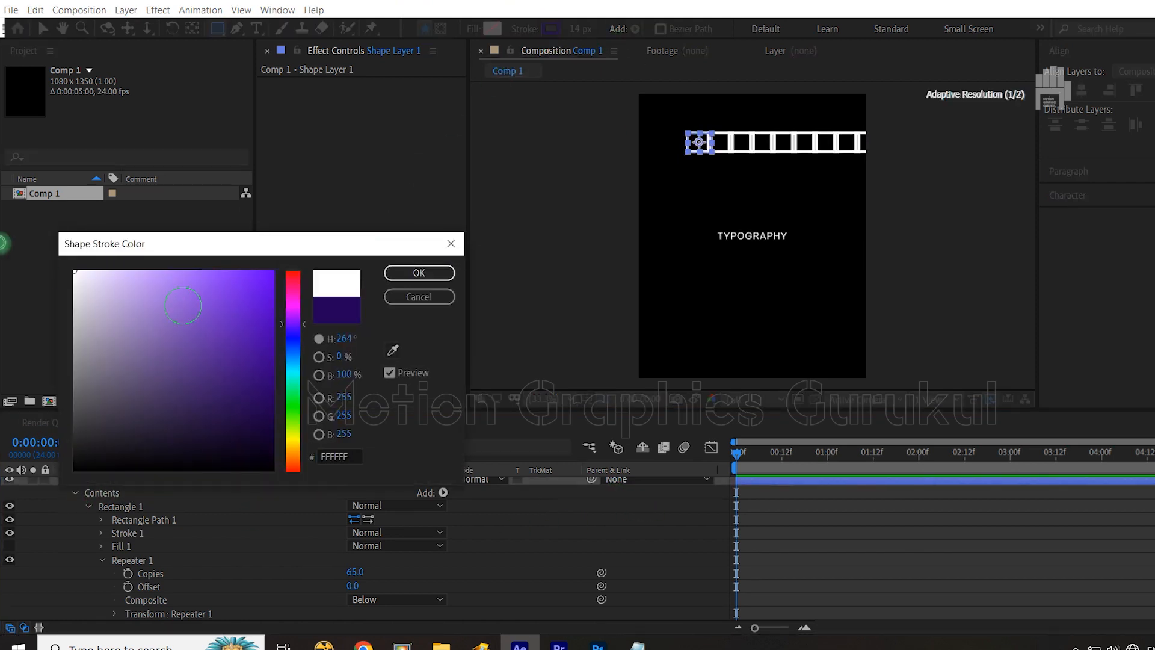
pyautogui.click(418, 272)
pyautogui.click(552, 523)
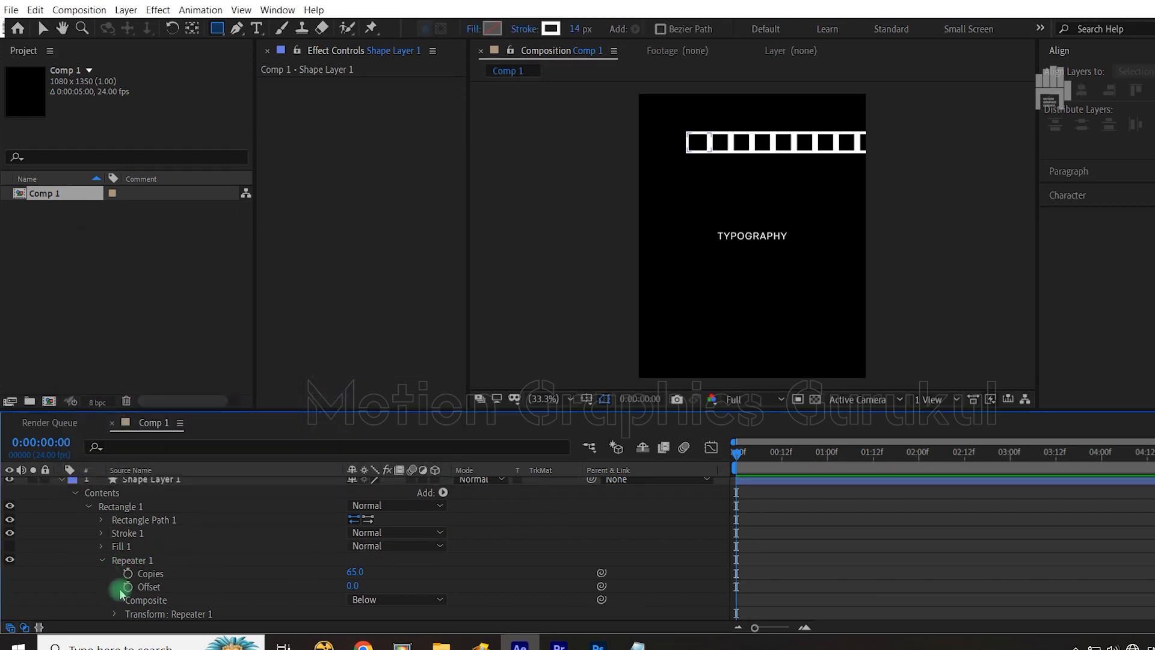
# Set the Repeater's transform position to 164, 144 so the rectangle copies spread diagonally.
pyautogui.scroll(-3, 120, 589)
pyautogui.click(114, 573)
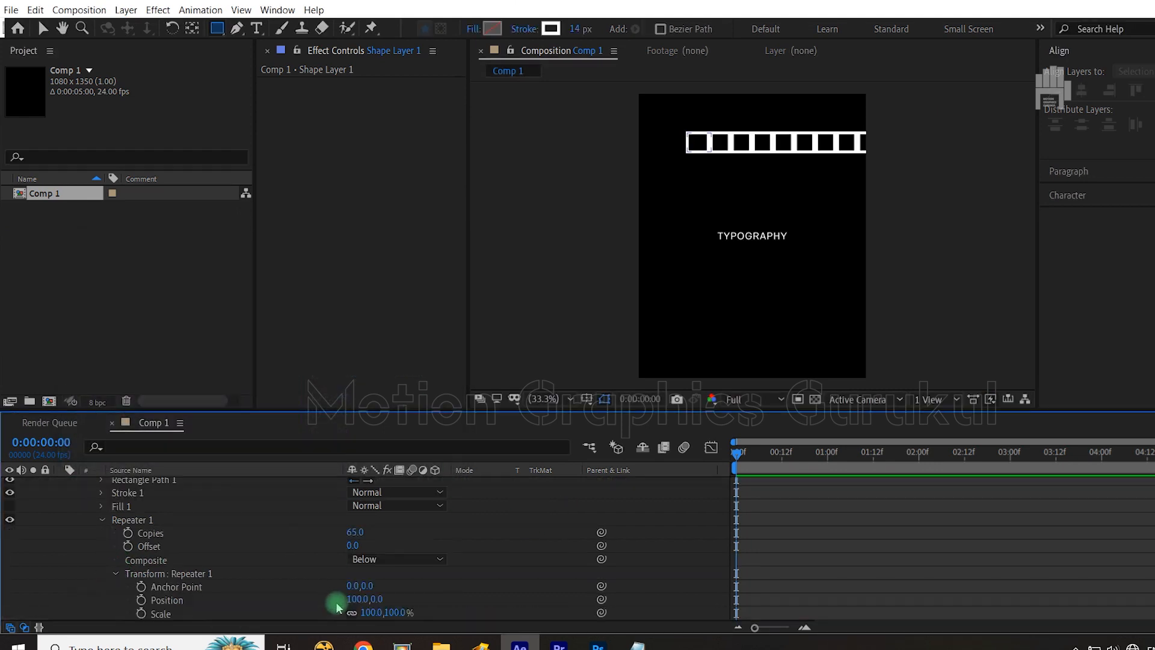
pyautogui.scroll(-3, 330, 583)
pyautogui.moveTo(355, 558); pyautogui.dragTo(507, 548)
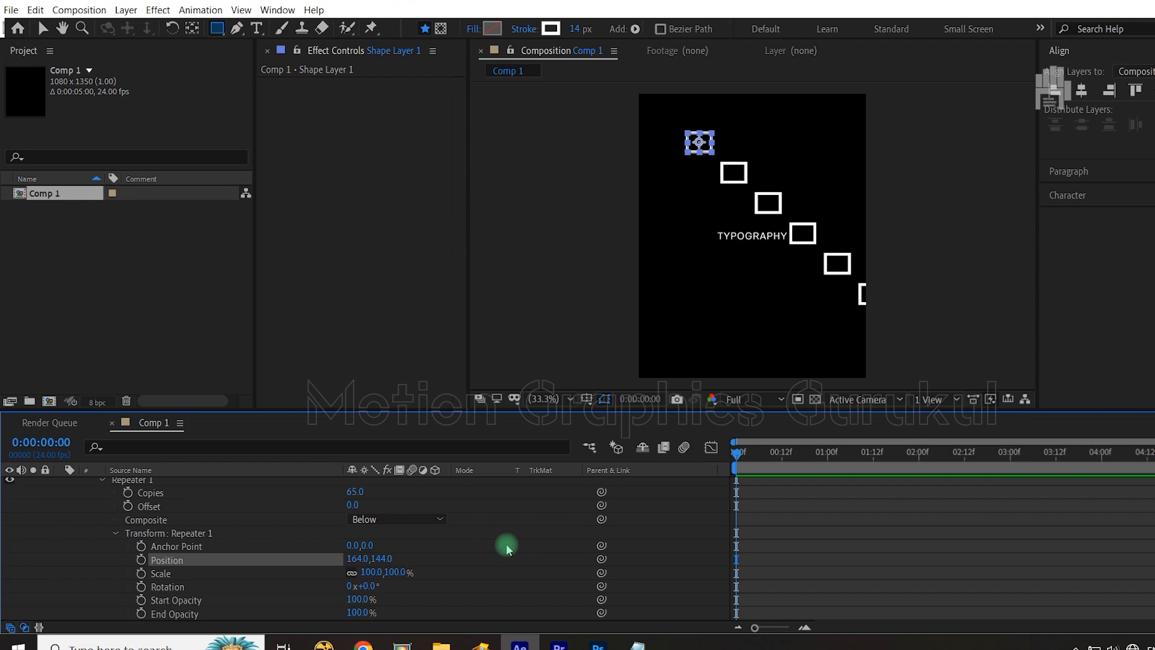
# Delete the shape layer with the repeated rectangles.
pyautogui.scroll(3, 507, 548)
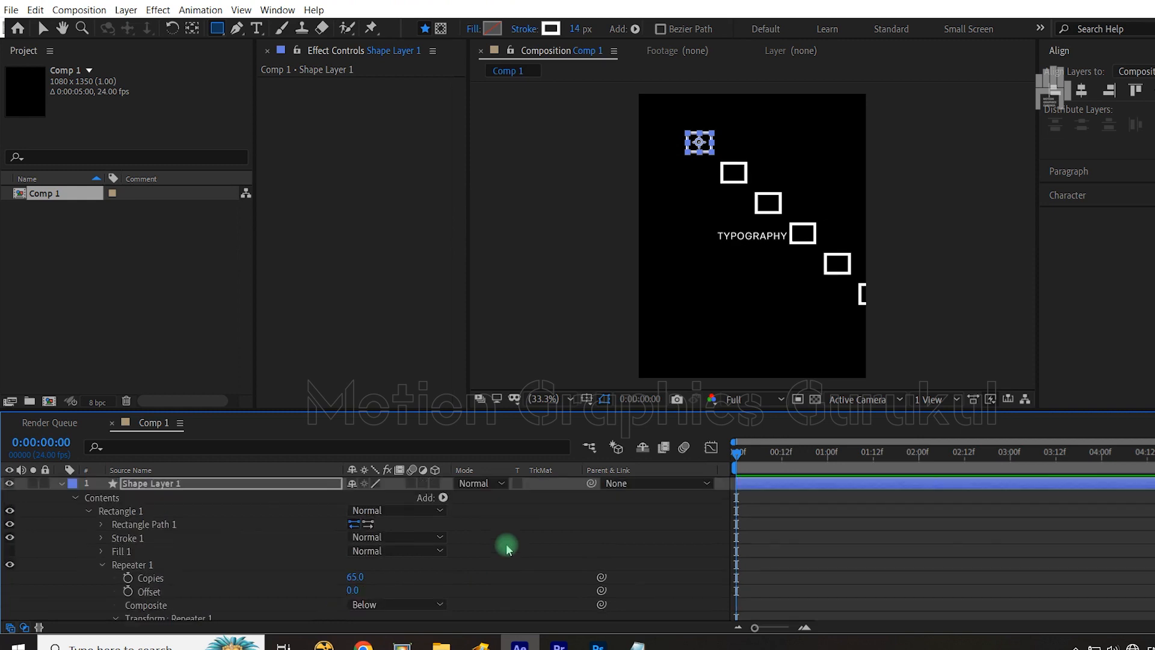
pyautogui.click(149, 485)
pyautogui.press('Delete')
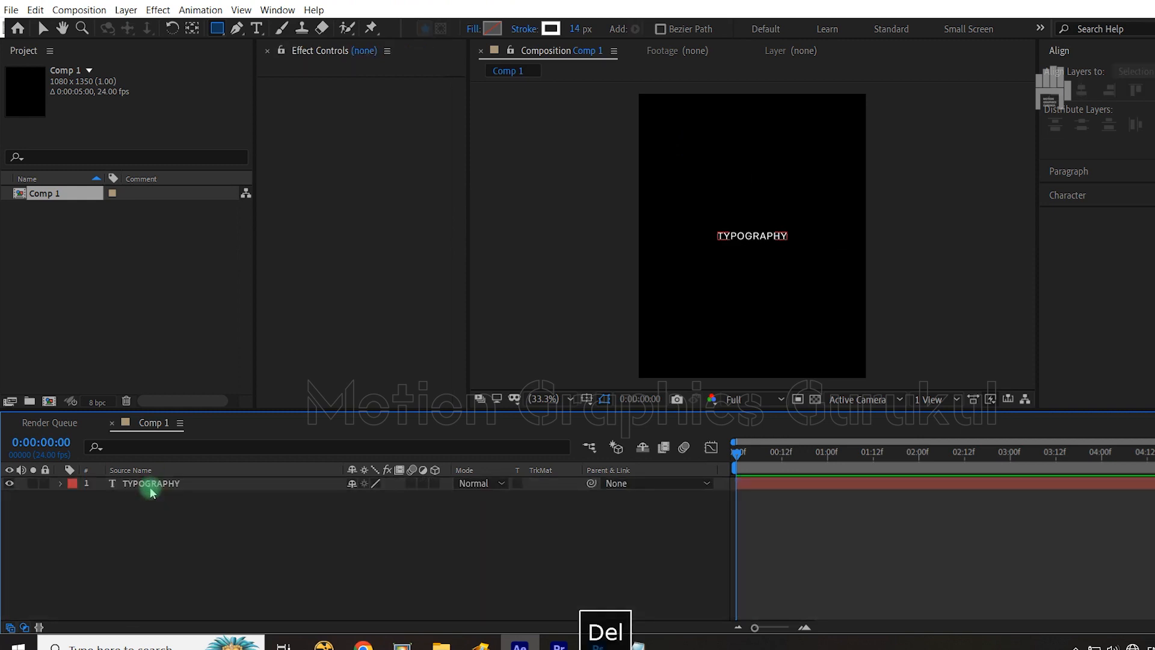
# Examine the Animate properties available for the TYPOGRAPHY text layer.
pyautogui.click(150, 490)
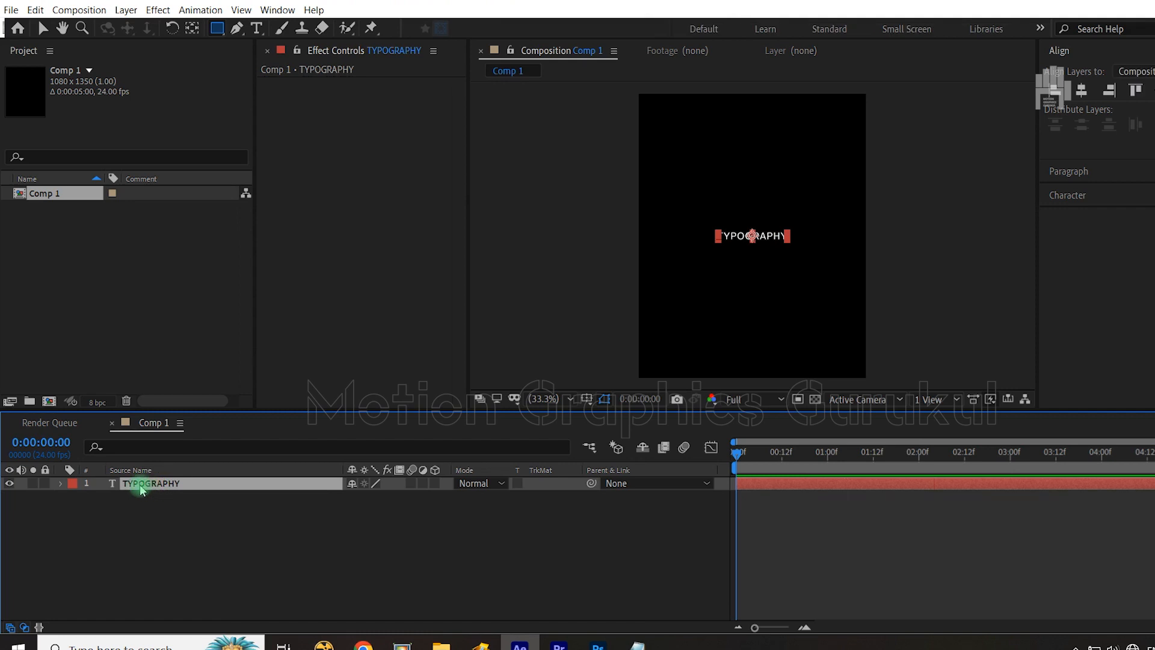
pyautogui.click(61, 483)
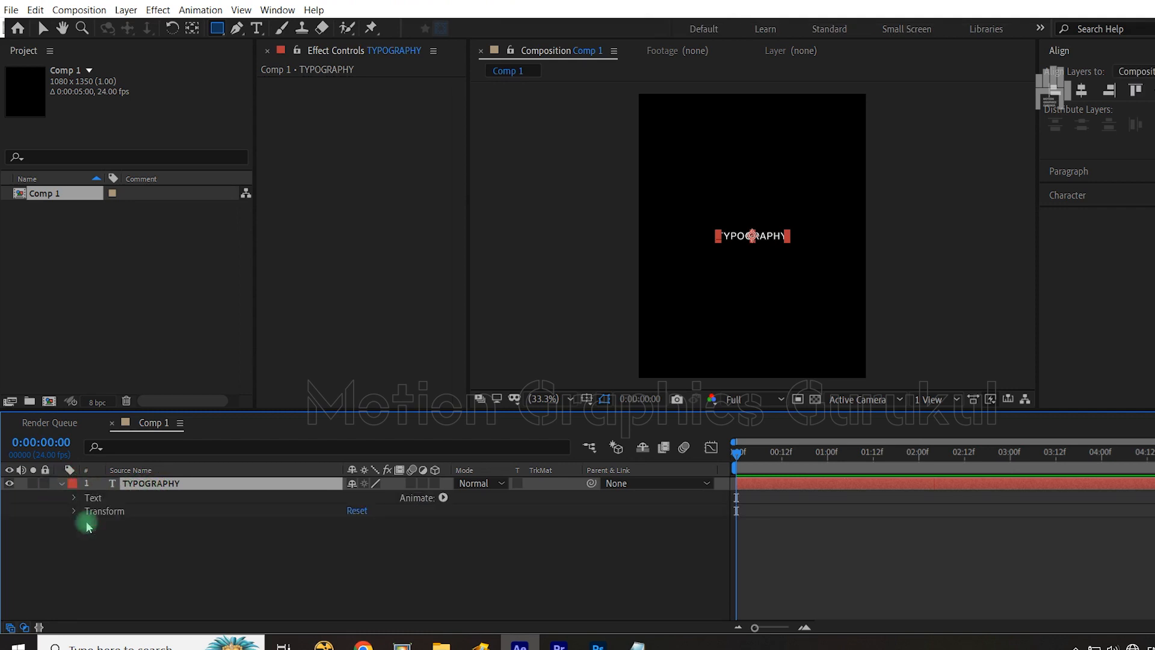
pyautogui.click(443, 497)
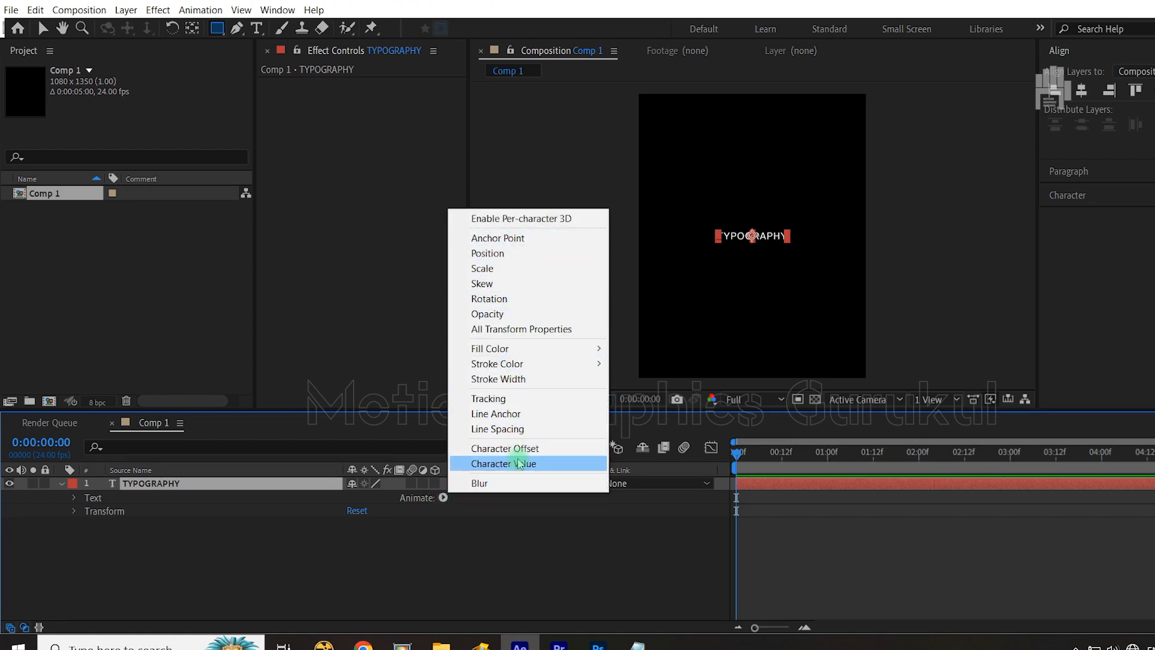
pyautogui.click(482, 543)
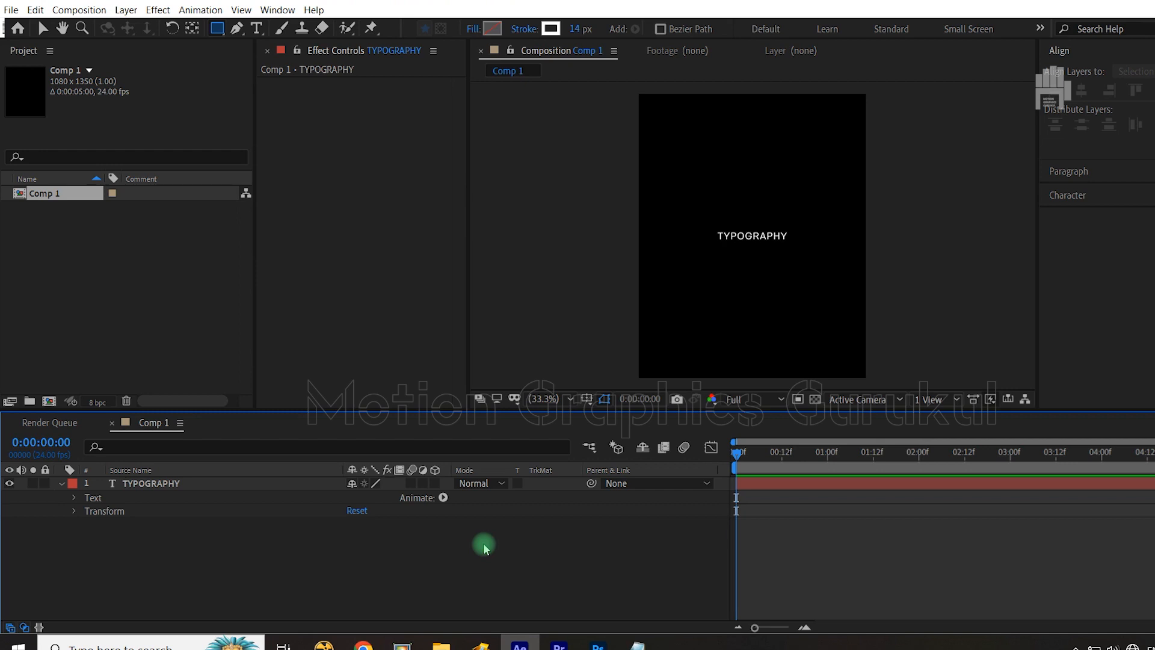
pyautogui.click(96, 483)
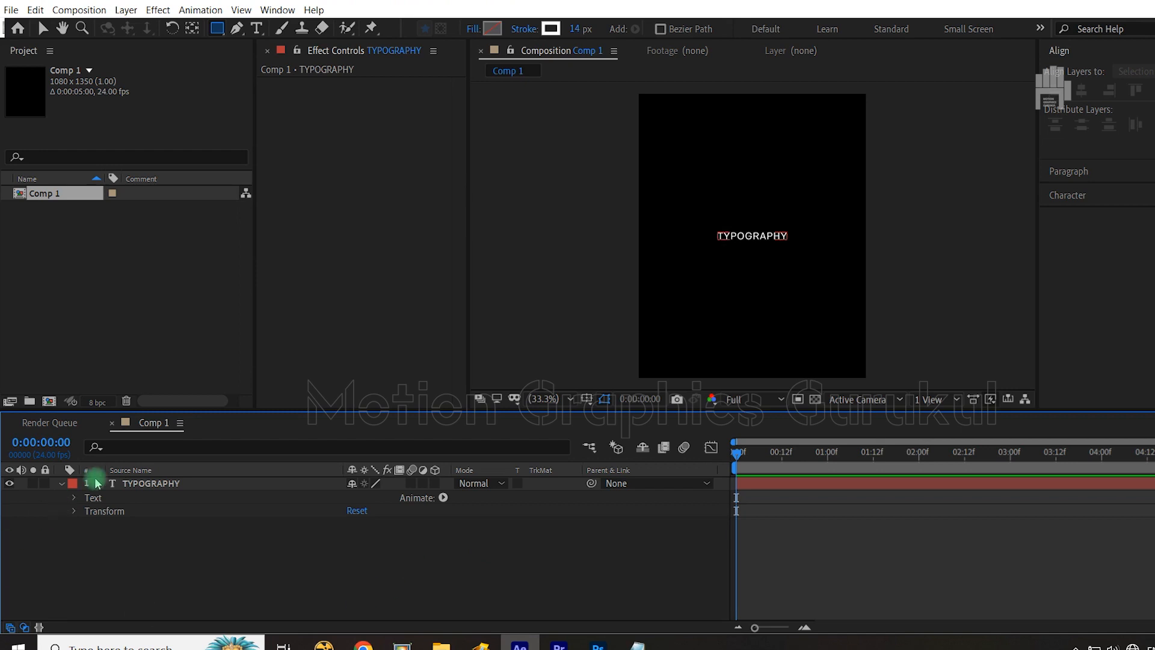
pyautogui.click(63, 485)
# Duplicate the TYPOGRAPHY text layer.
pyautogui.click(134, 492)
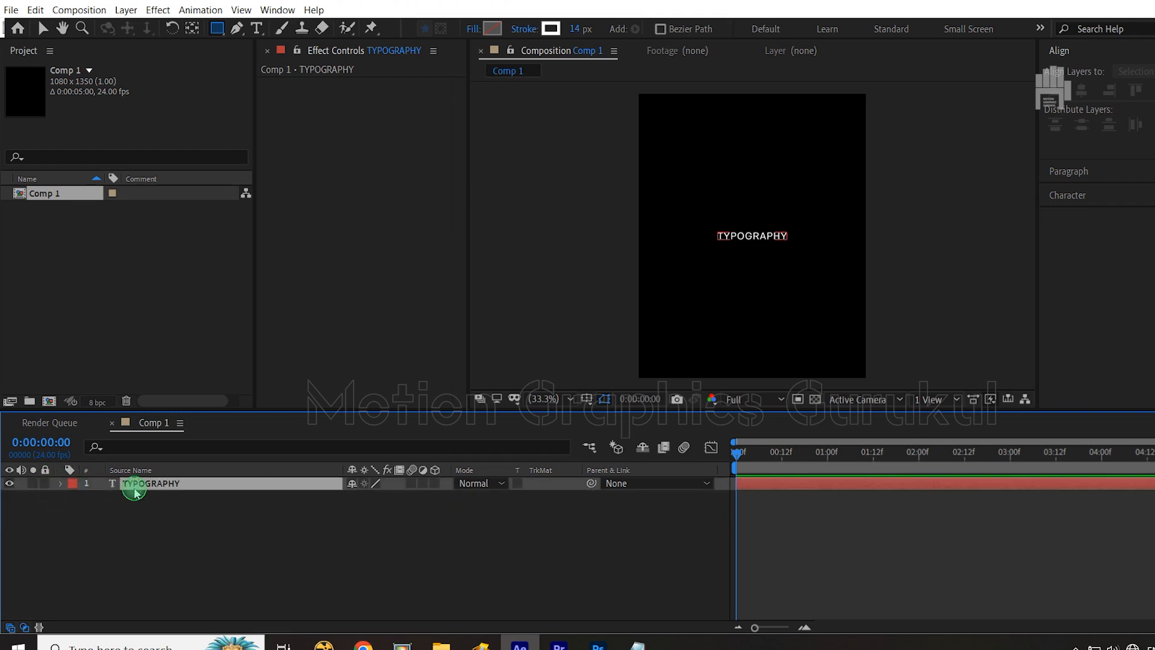
pyautogui.hotkey('ctrl', 'd')
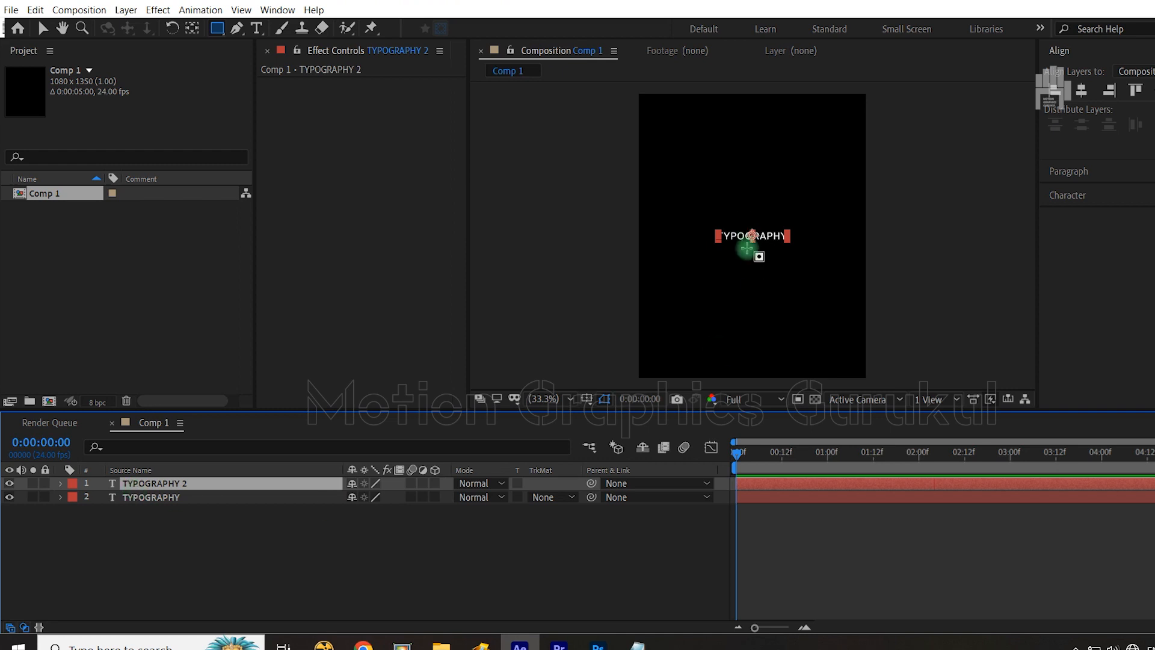
pyautogui.press('v')
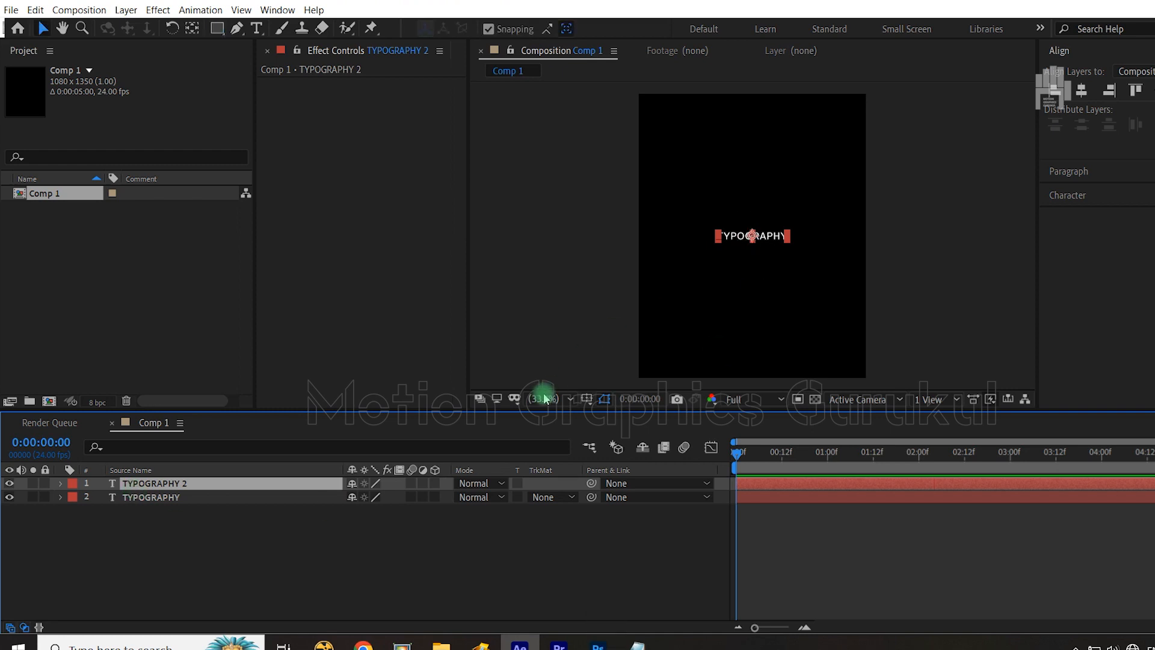
# Create shapes from the duplicated TYPOGRAPHY text and expand the properties of the resulting outlines layer.
pyautogui.rightClick(316, 484)
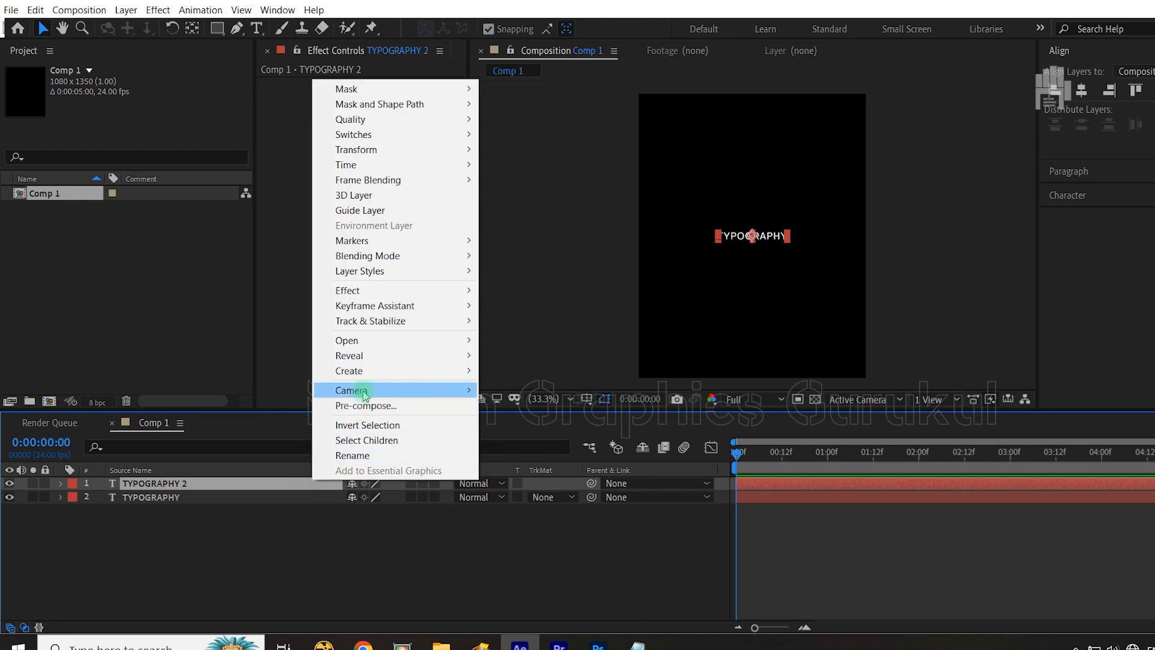
pyautogui.moveTo(367, 374)
pyautogui.click(546, 385)
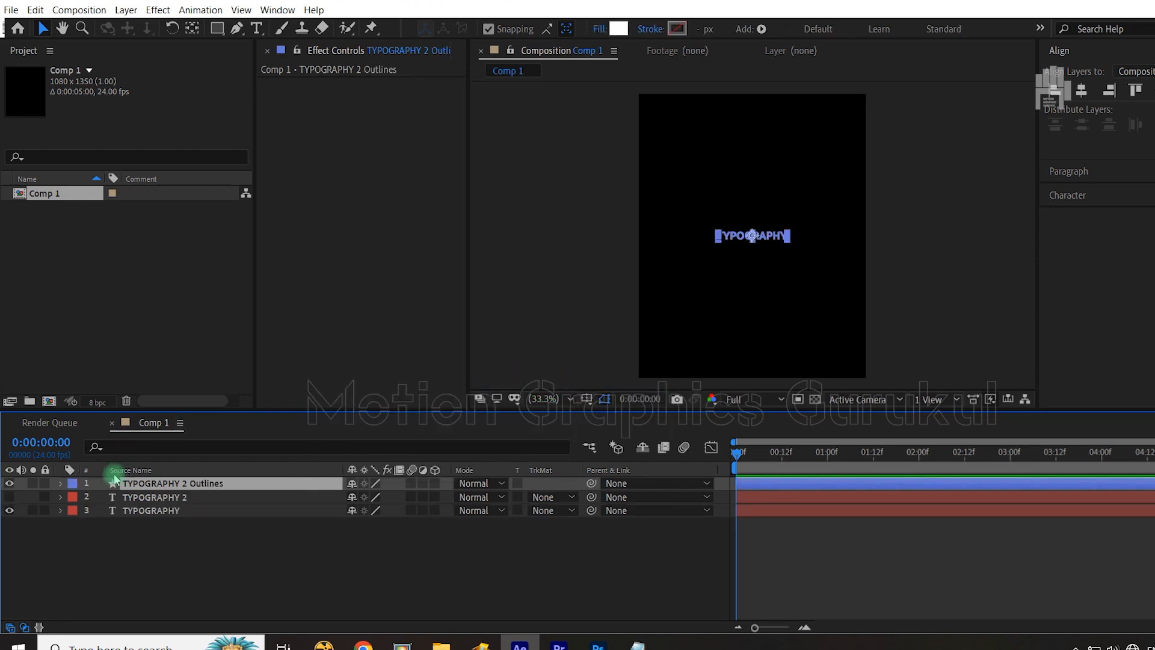
pyautogui.click(60, 482)
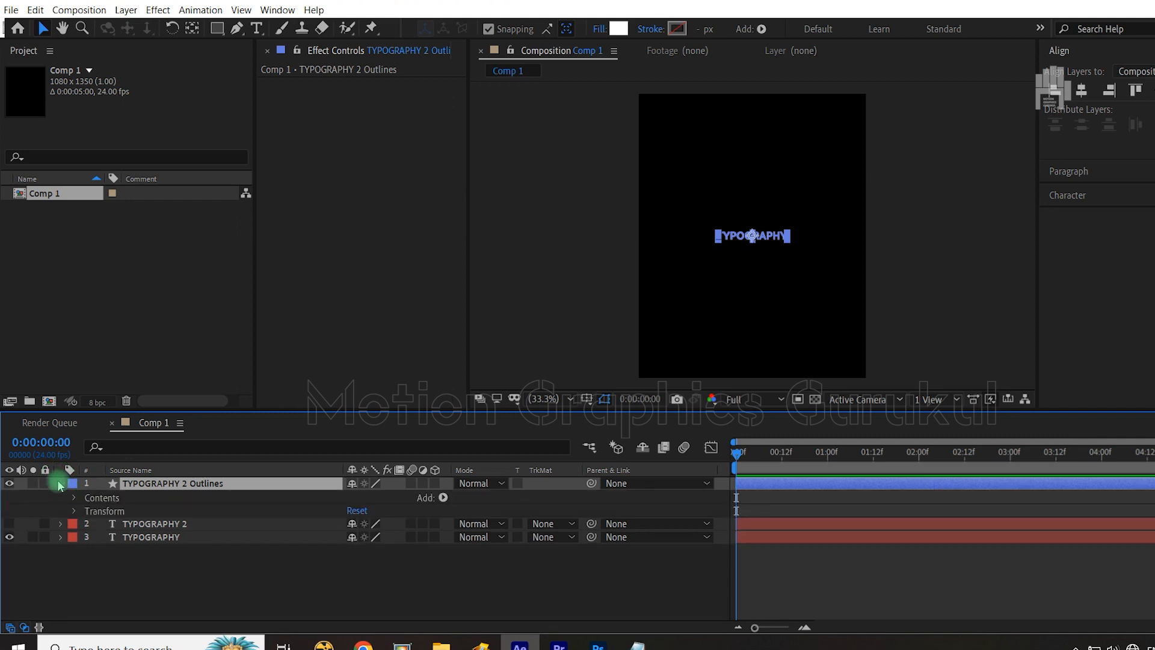
# Add a Repeater to the TYPOGRAPHY 2 Outlines layer and set its Copies to 2.
pyautogui.click(443, 498)
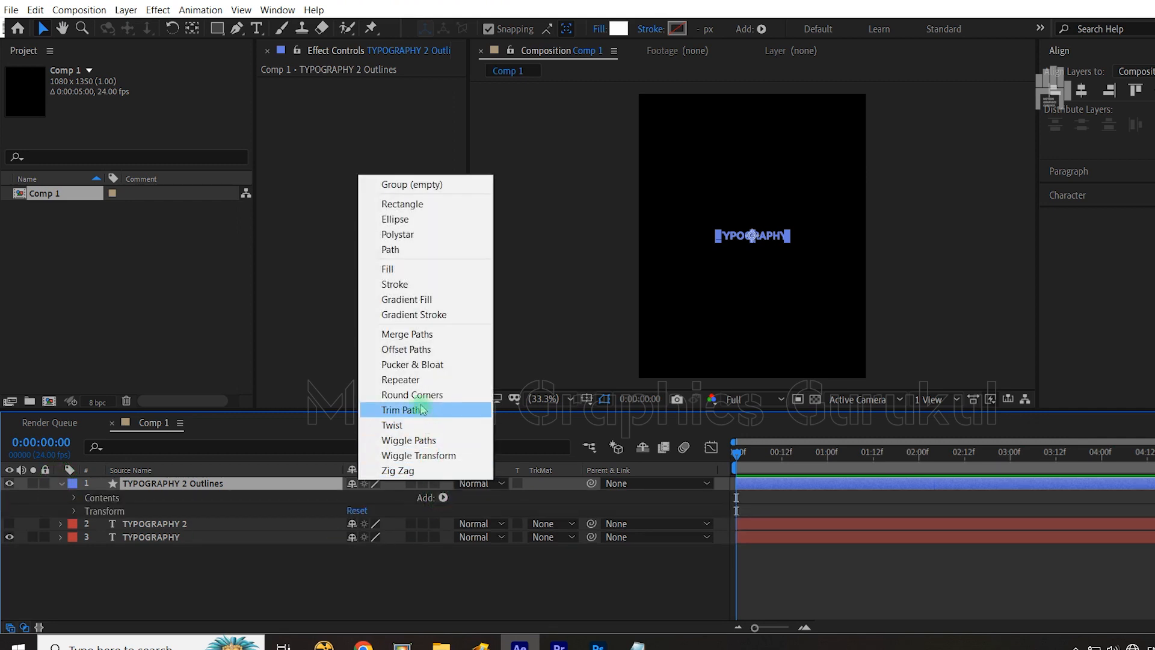
pyautogui.click(418, 380)
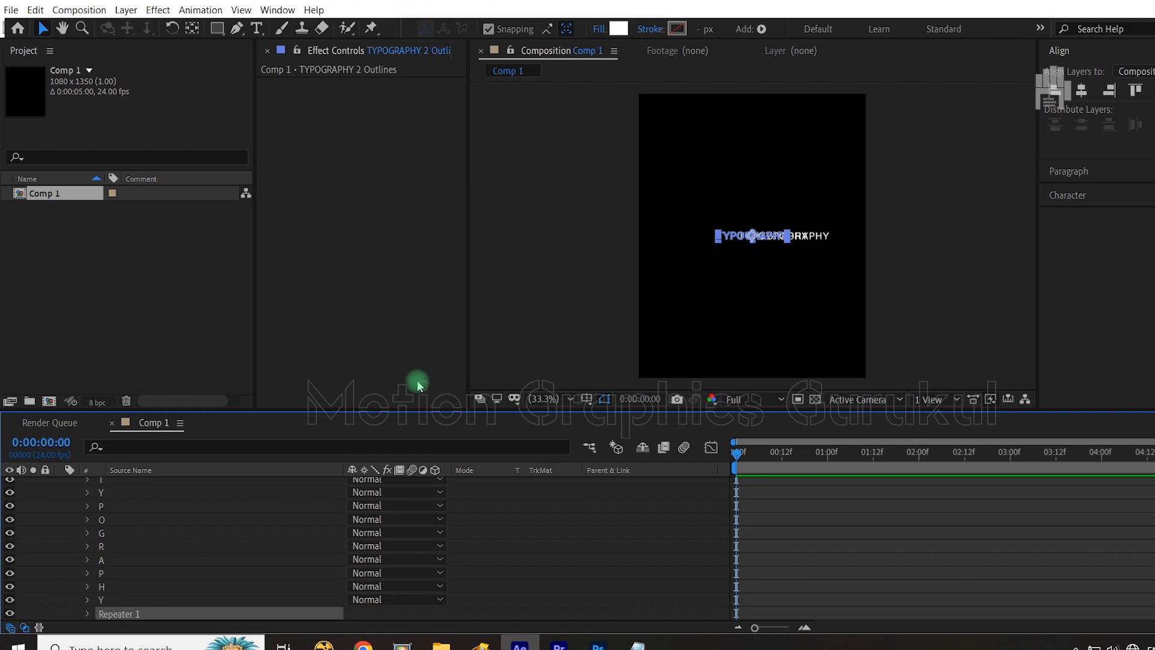
pyautogui.click(89, 611)
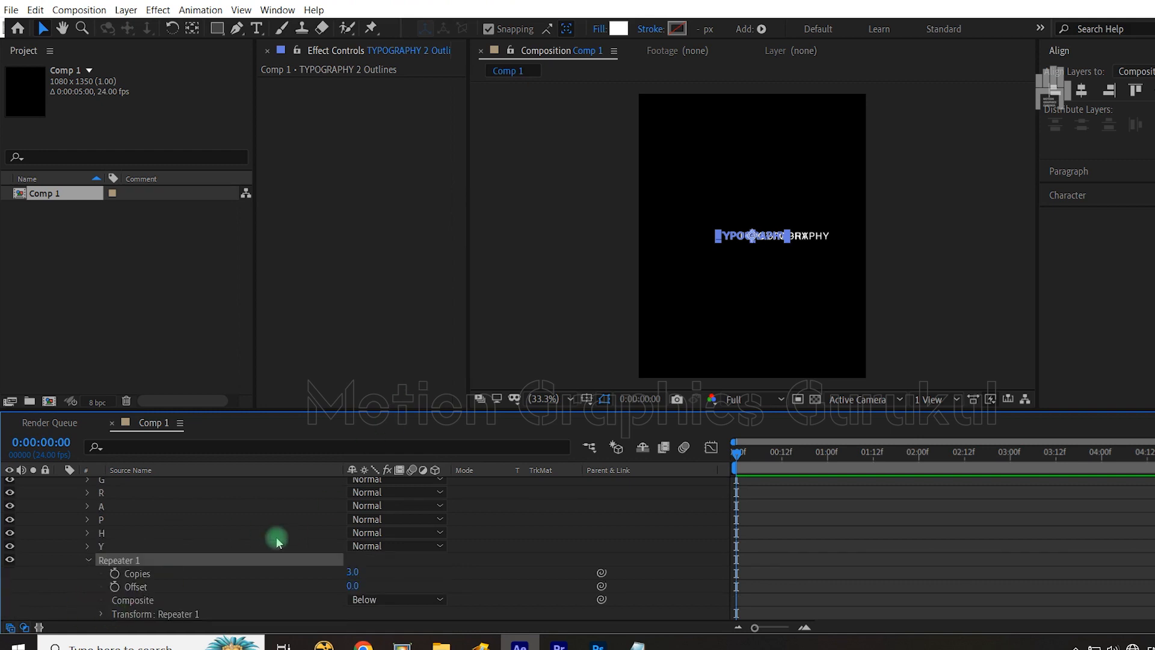
pyautogui.moveTo(356, 572); pyautogui.dragTo(359, 572)
pyautogui.click(355, 572)
pyautogui.click(491, 563)
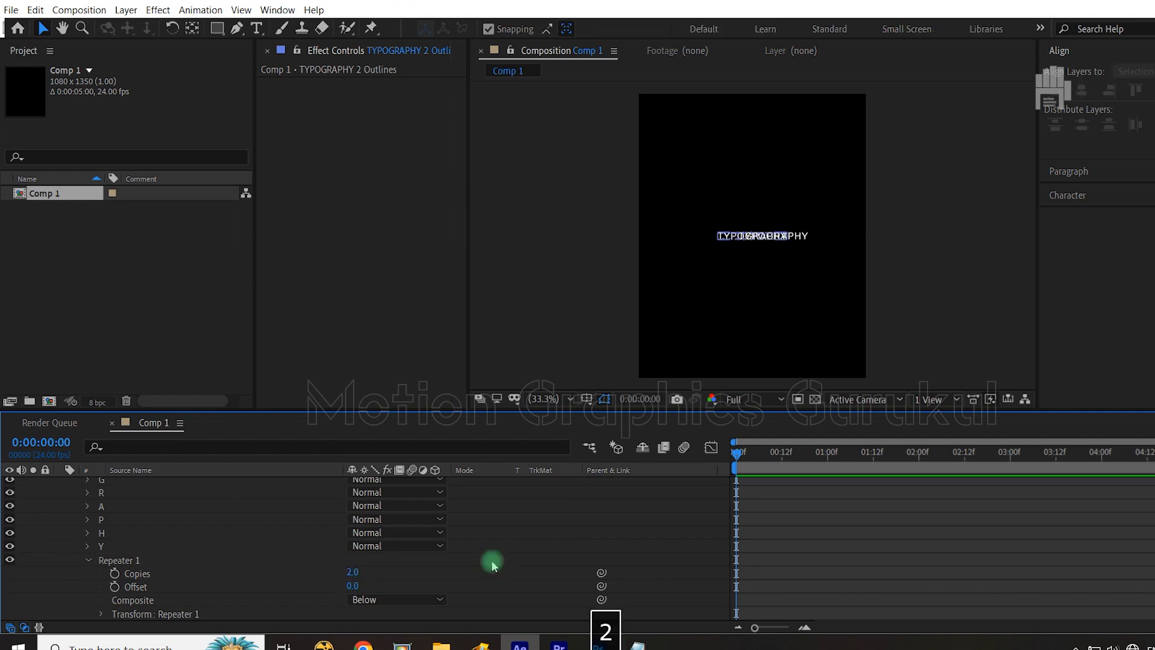
pyautogui.click(745, 372)
# Set the repeater's transform Position to 397, 0 so the second copy sits beside the first word.
pyautogui.scroll(-2, 222, 575)
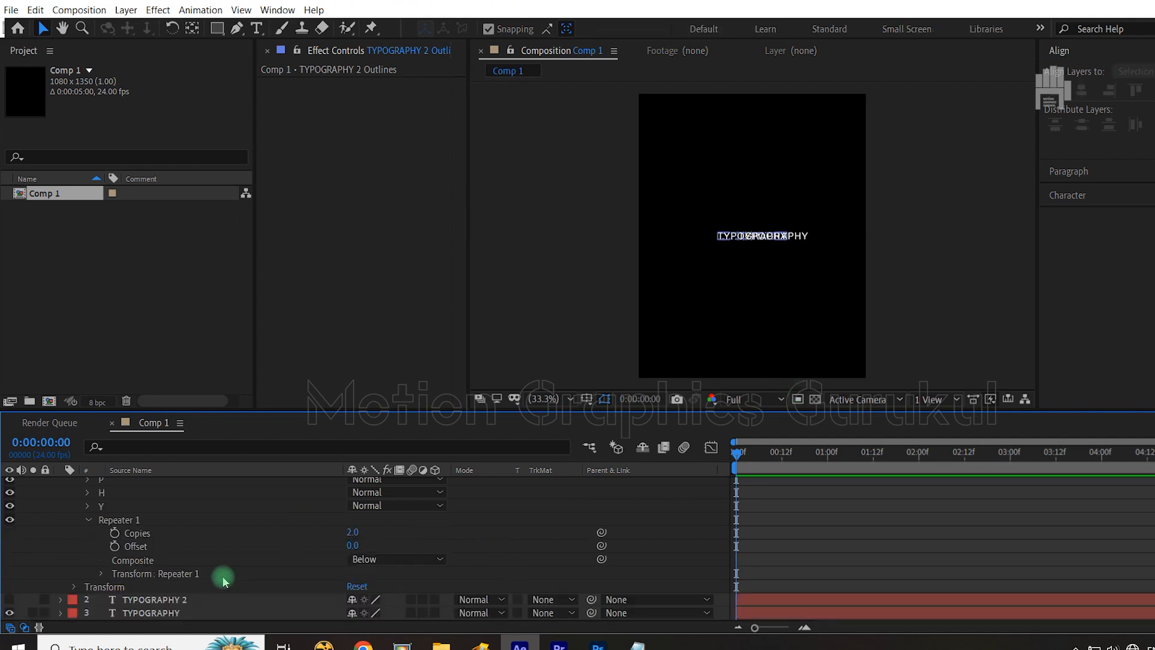
pyautogui.click(100, 573)
pyautogui.scroll(-2, 100, 574)
pyautogui.moveTo(352, 562); pyautogui.dragTo(580, 552)
pyautogui.click(678, 544)
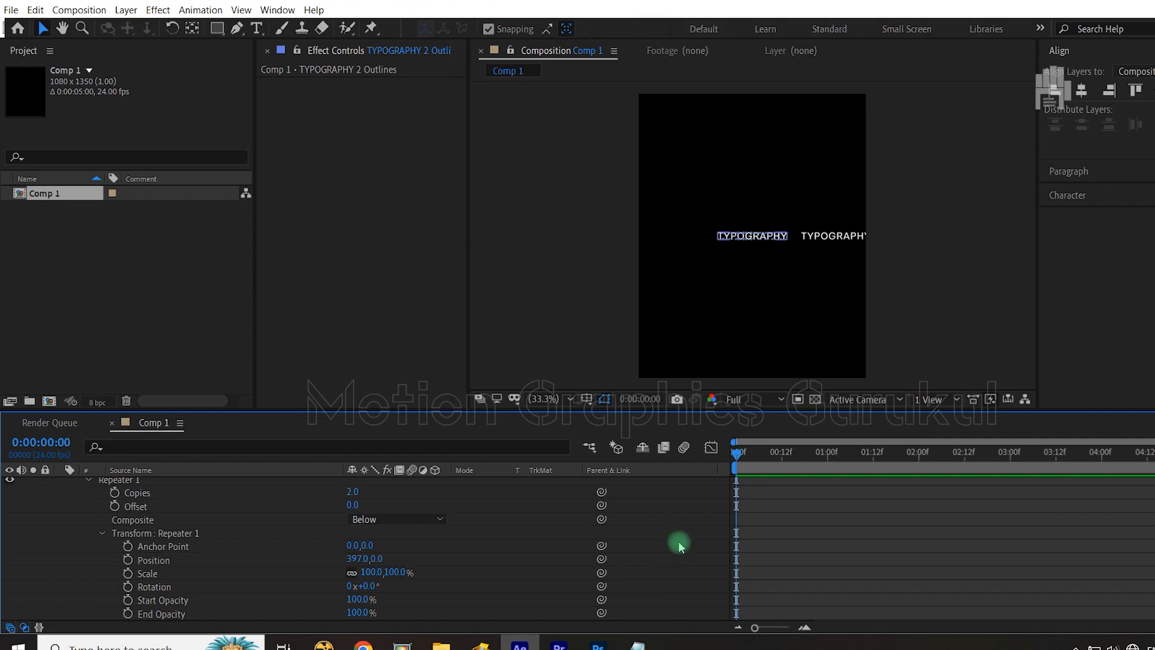
# Center the TYPOGRAPHY 2 Outlines layer horizontally in the composition and show the Title/Action Safe guides.
pyautogui.scroll(5, 186, 508)
pyautogui.click(181, 483)
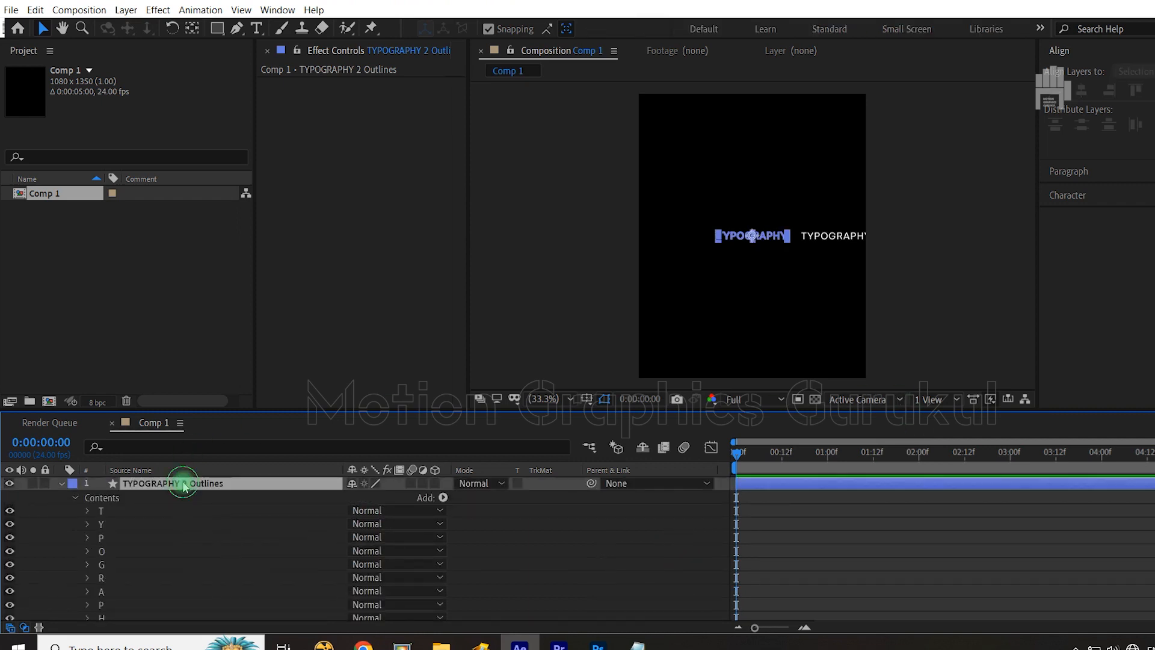
pyautogui.click(1080, 90)
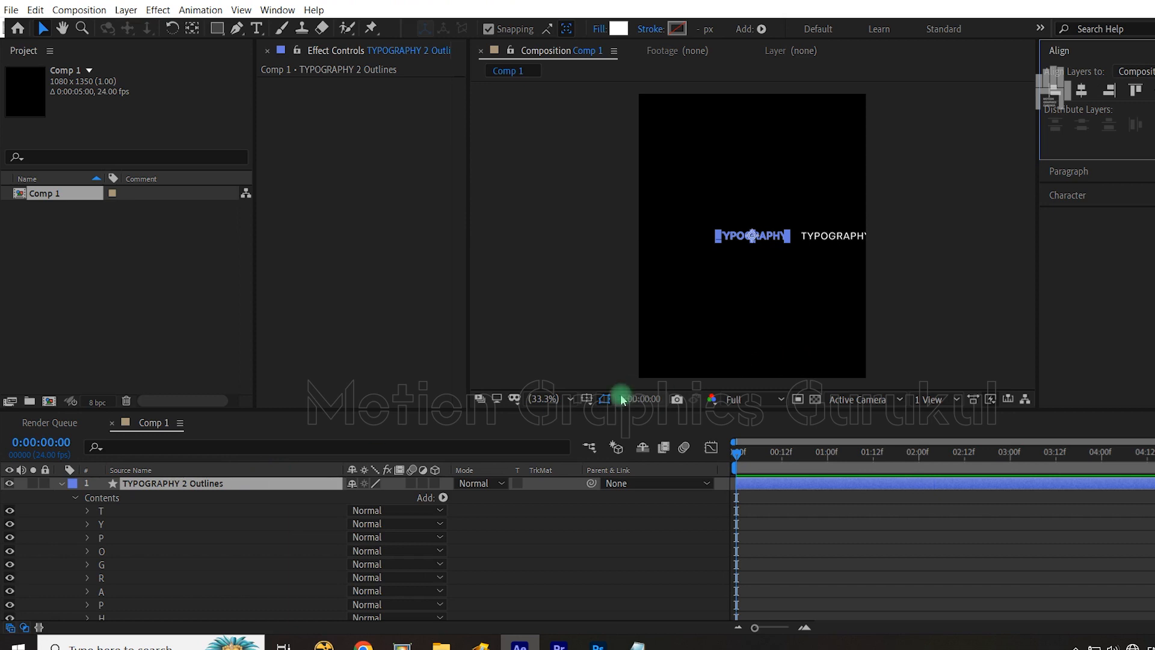
pyautogui.click(586, 399)
pyautogui.click(583, 418)
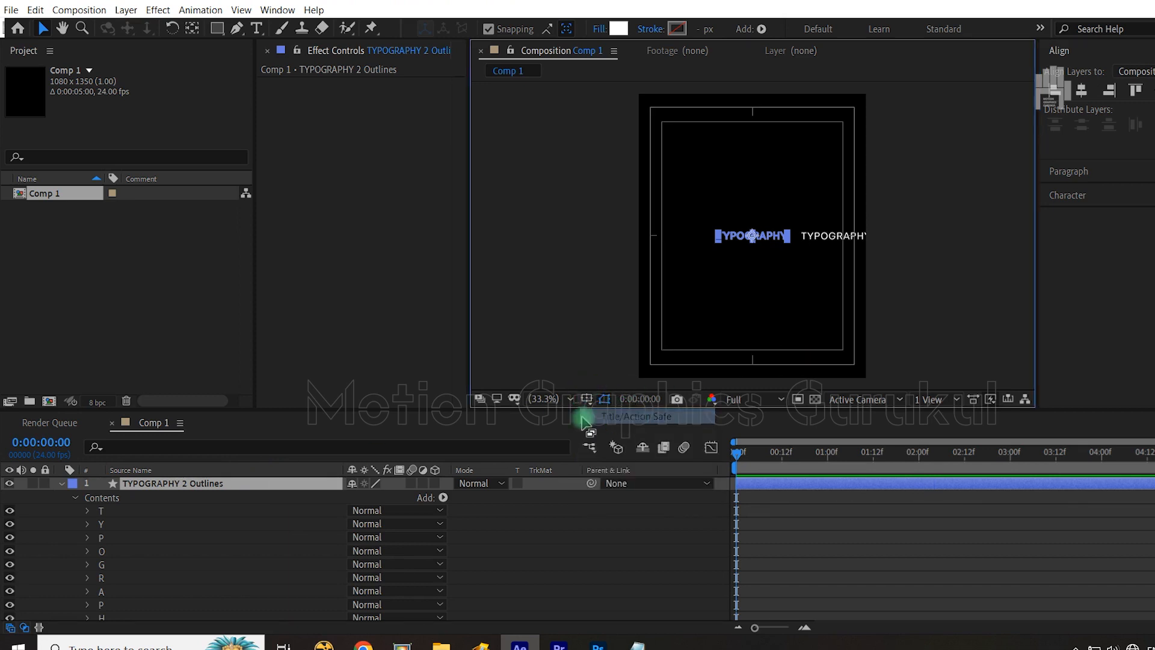
# Set the TYPOGRAPHY 2 Outlines layer's horizontal Position to 353.
pyautogui.click(184, 484)
pyautogui.press('p')
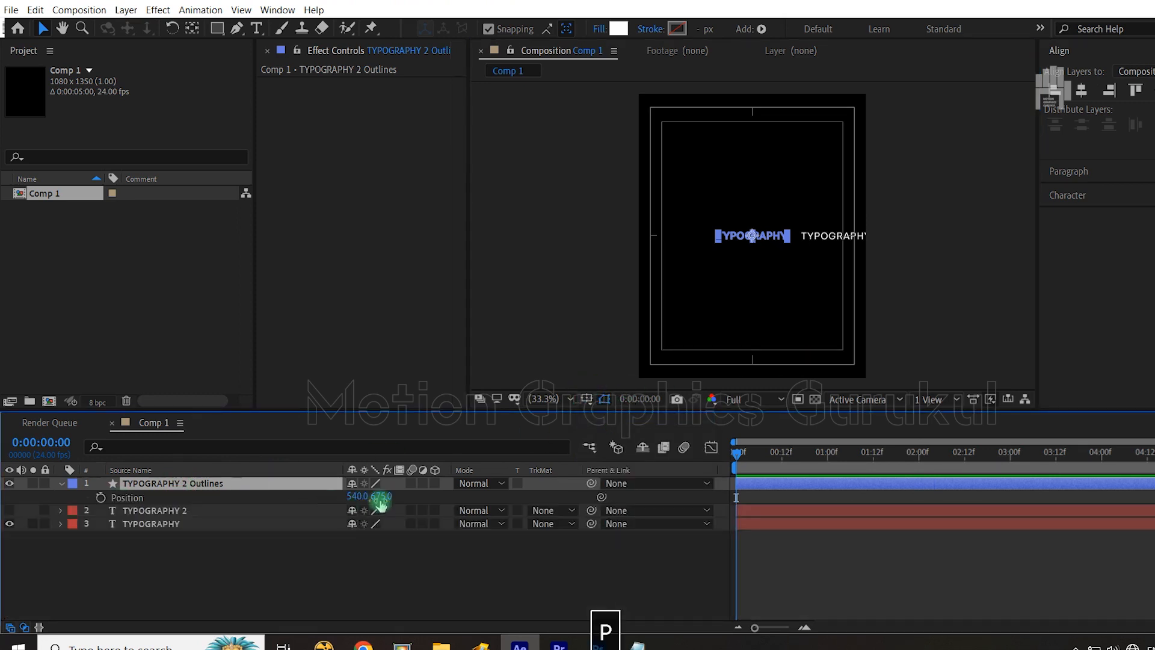
pyautogui.moveTo(361, 497); pyautogui.dragTo(210, 500)
pyautogui.click(248, 576)
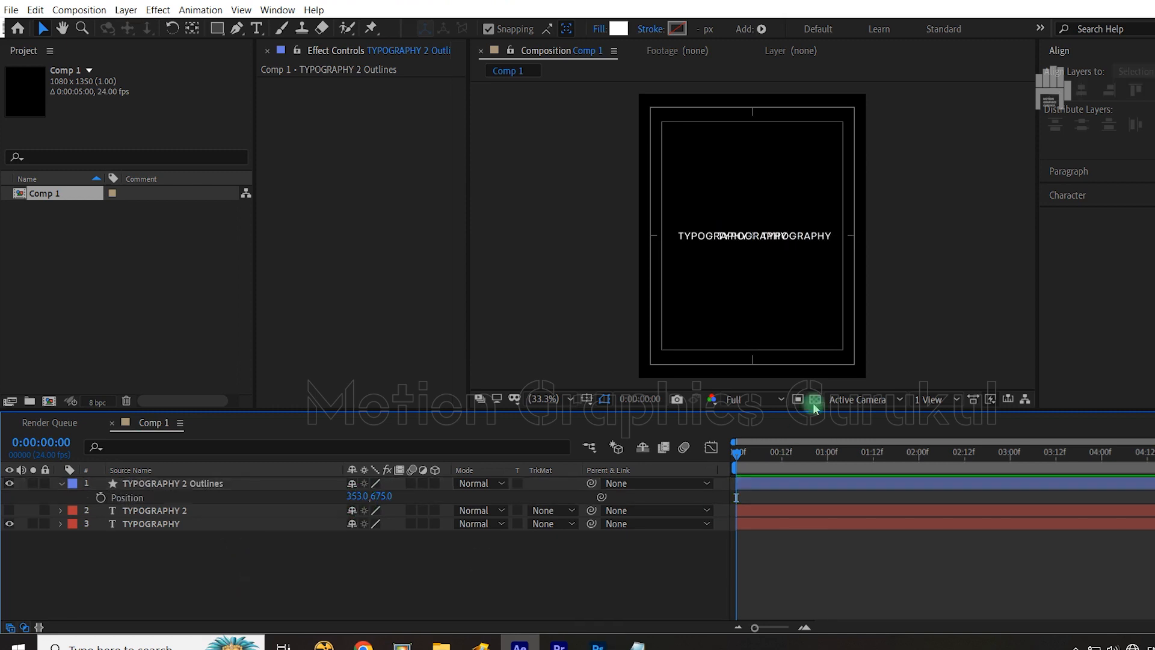
pyautogui.click(730, 266)
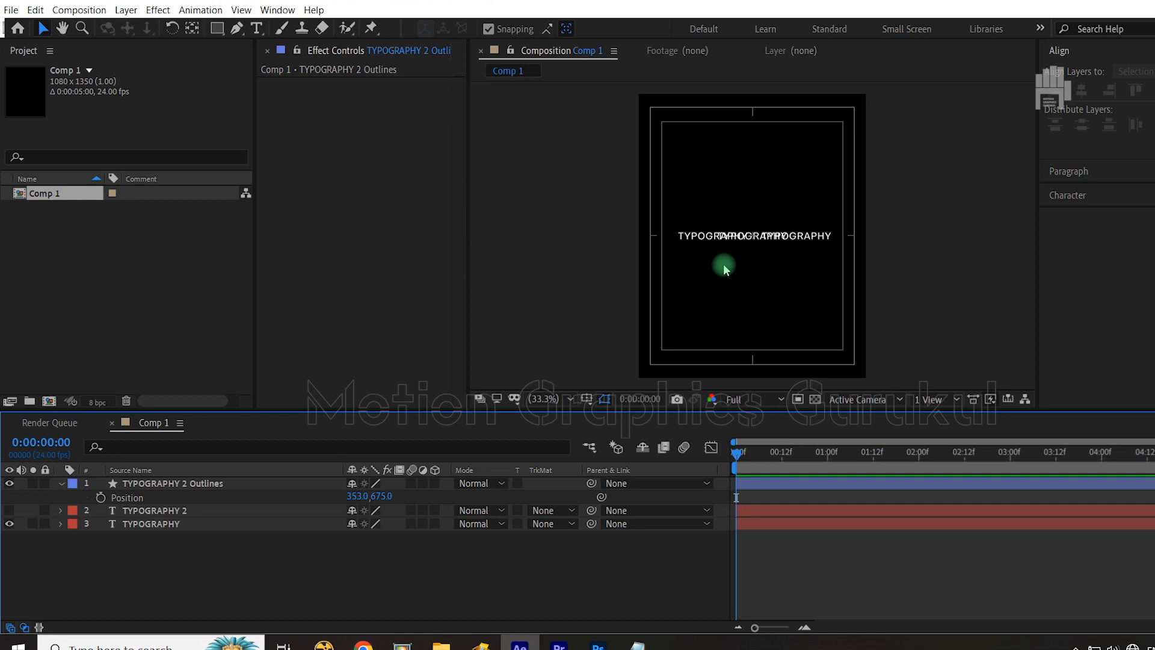
# Expand the outlines layer's first repeater and hide the original TYPOGRAPHY text layer.
pyautogui.click(64, 484)
pyautogui.click(62, 484)
pyautogui.click(62, 484)
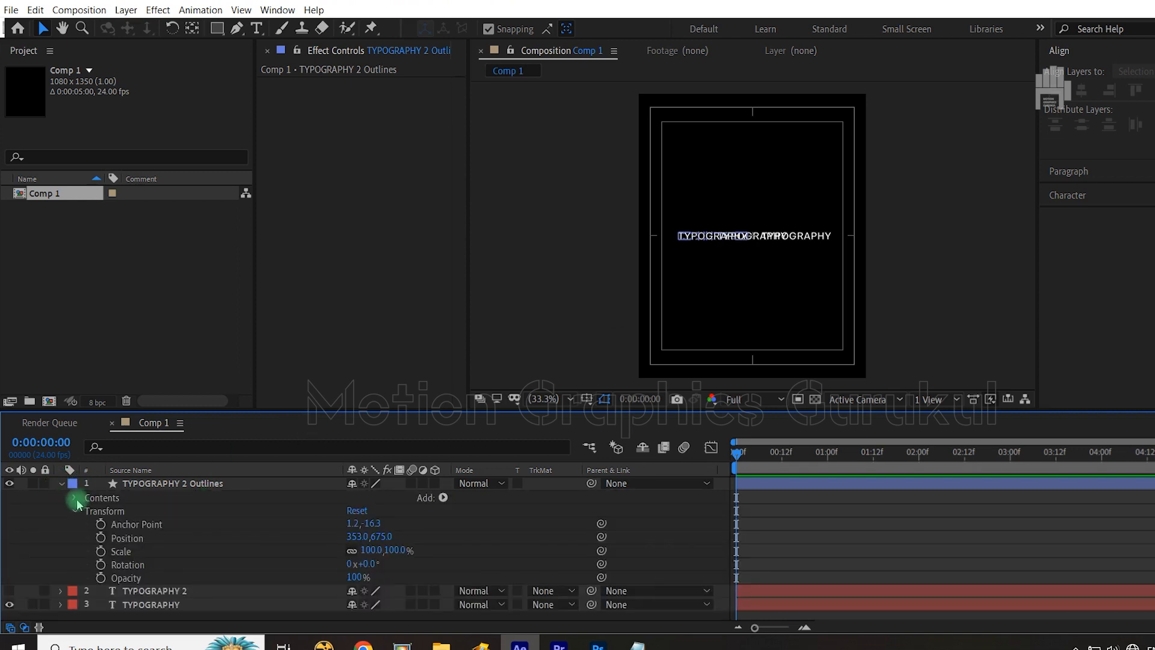
pyautogui.click(76, 498)
pyautogui.scroll(-2, 66, 565)
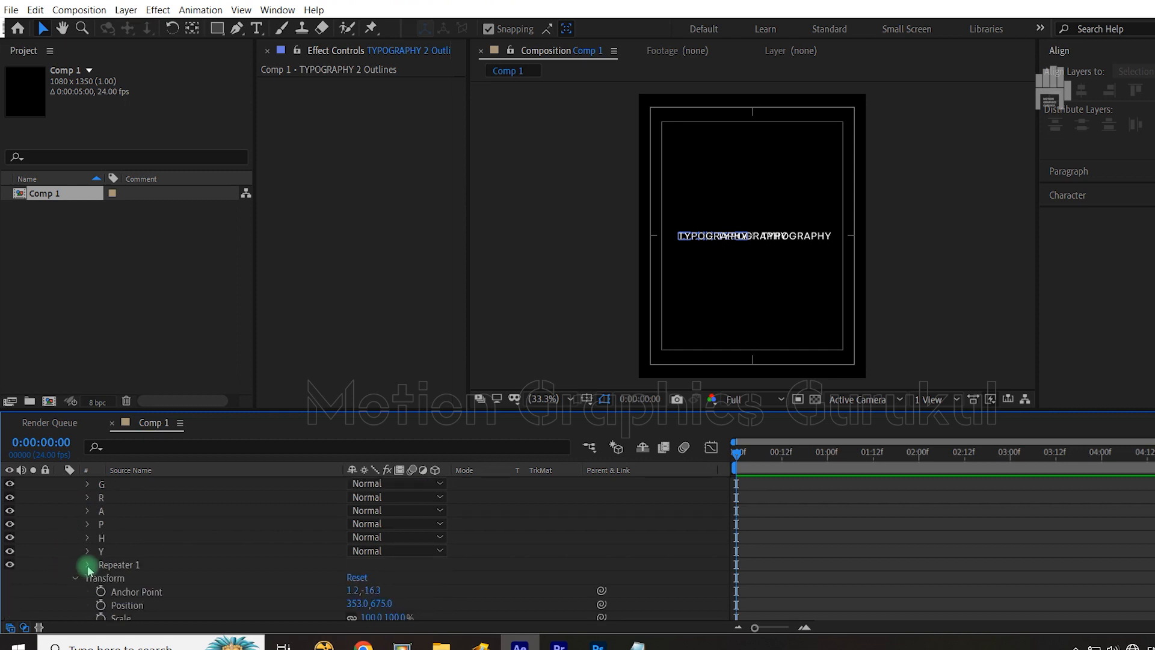
pyautogui.click(88, 564)
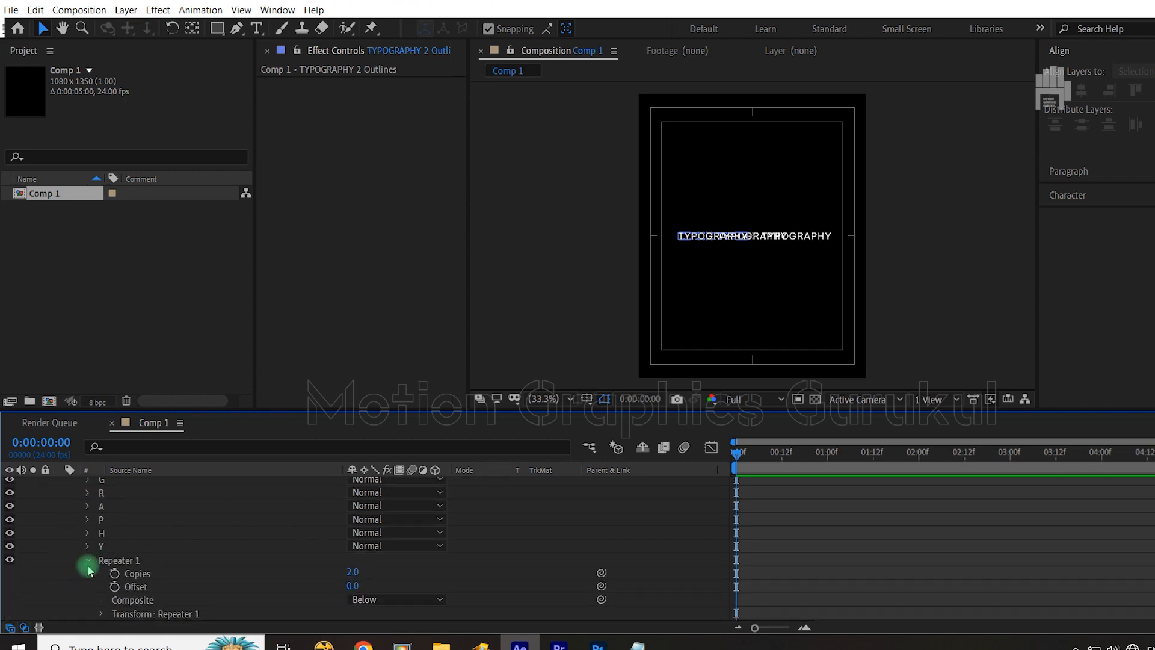
pyautogui.scroll(-3, 72, 571)
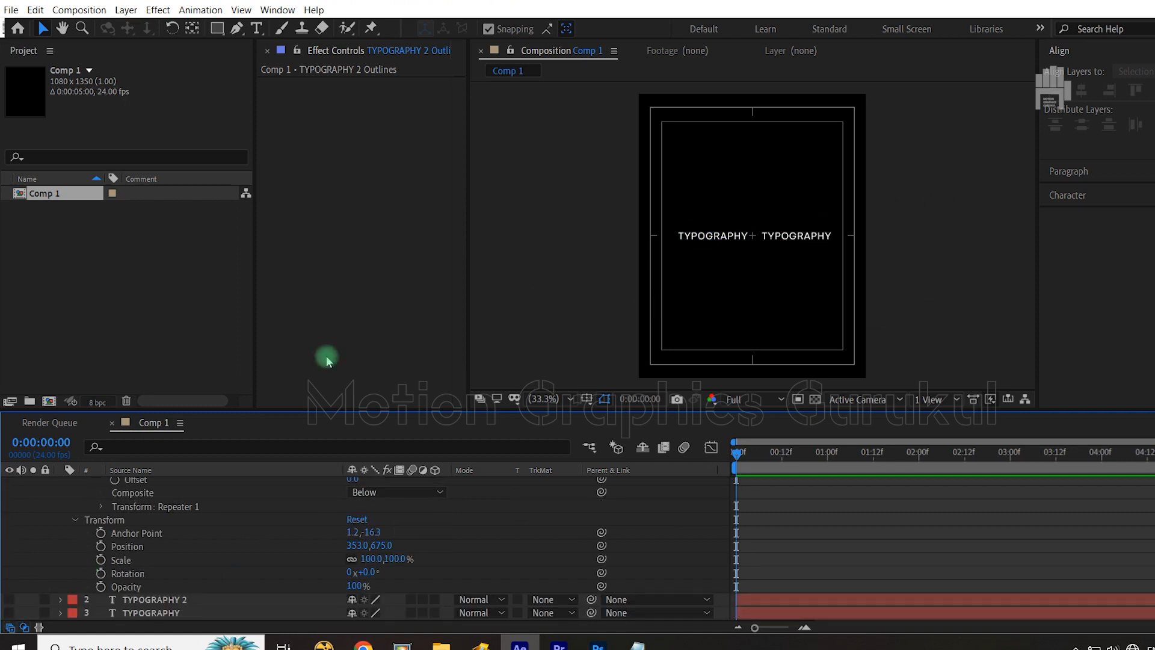
pyautogui.click(740, 247)
pyautogui.scroll(3, 176, 514)
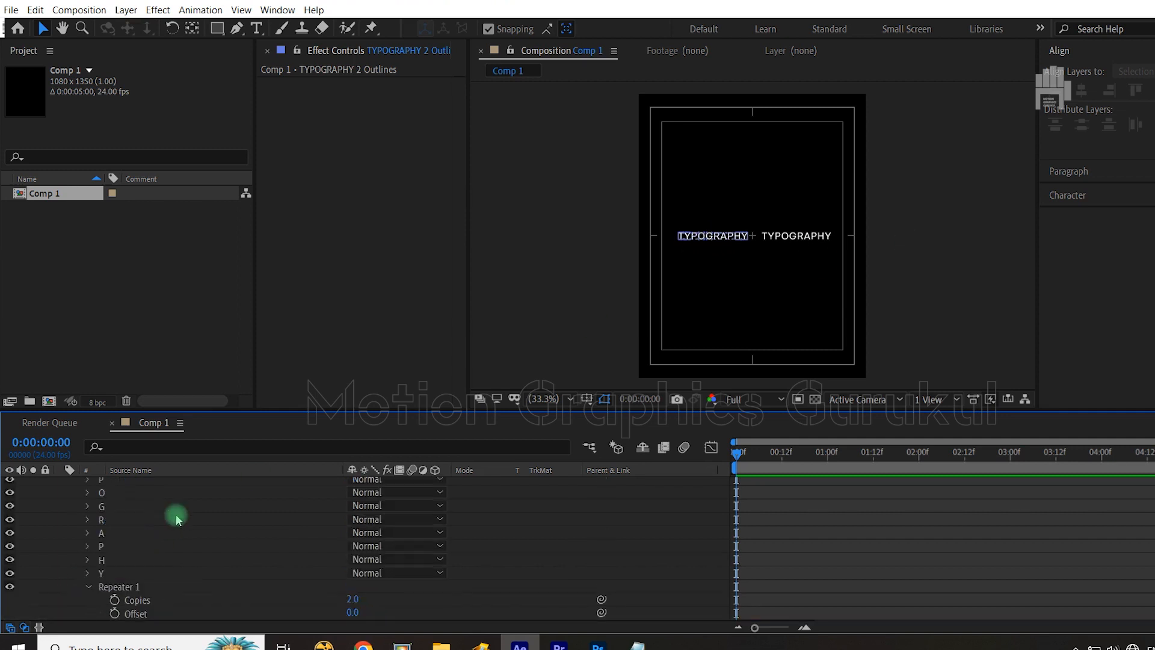
# Add a second Repeater to the TYPOGRAPHY 2 Outlines layer and set its Copies to 7.
pyautogui.click(89, 586)
pyautogui.scroll(5, 409, 553)
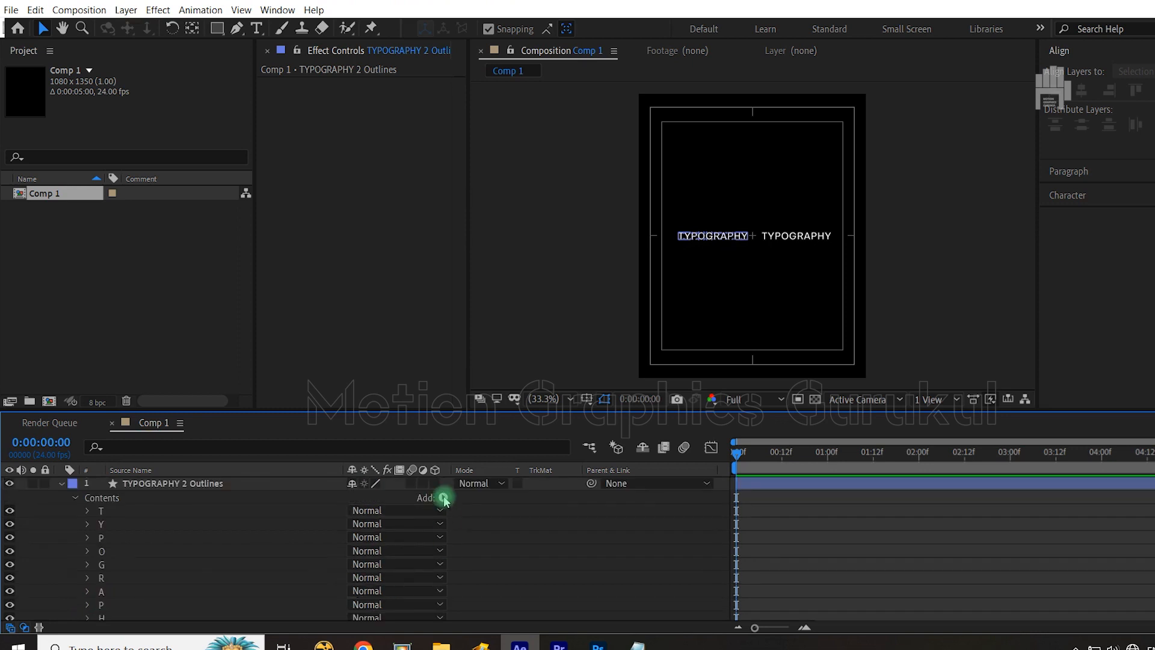
pyautogui.click(443, 498)
pyautogui.click(424, 383)
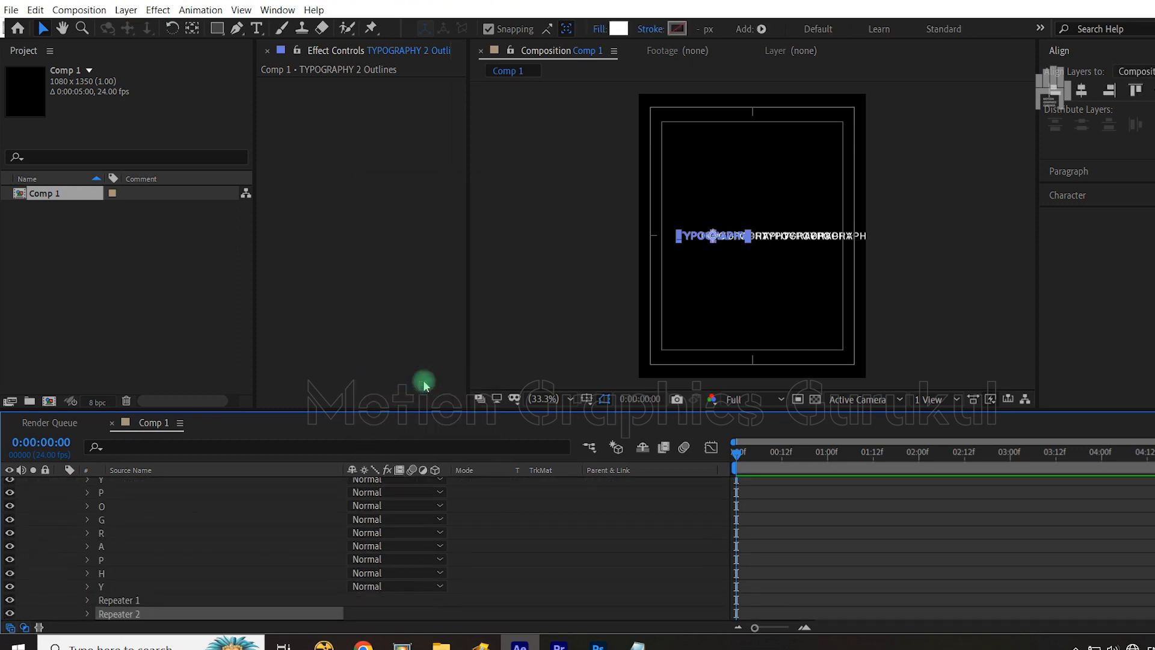
pyautogui.scroll(-2, 256, 492)
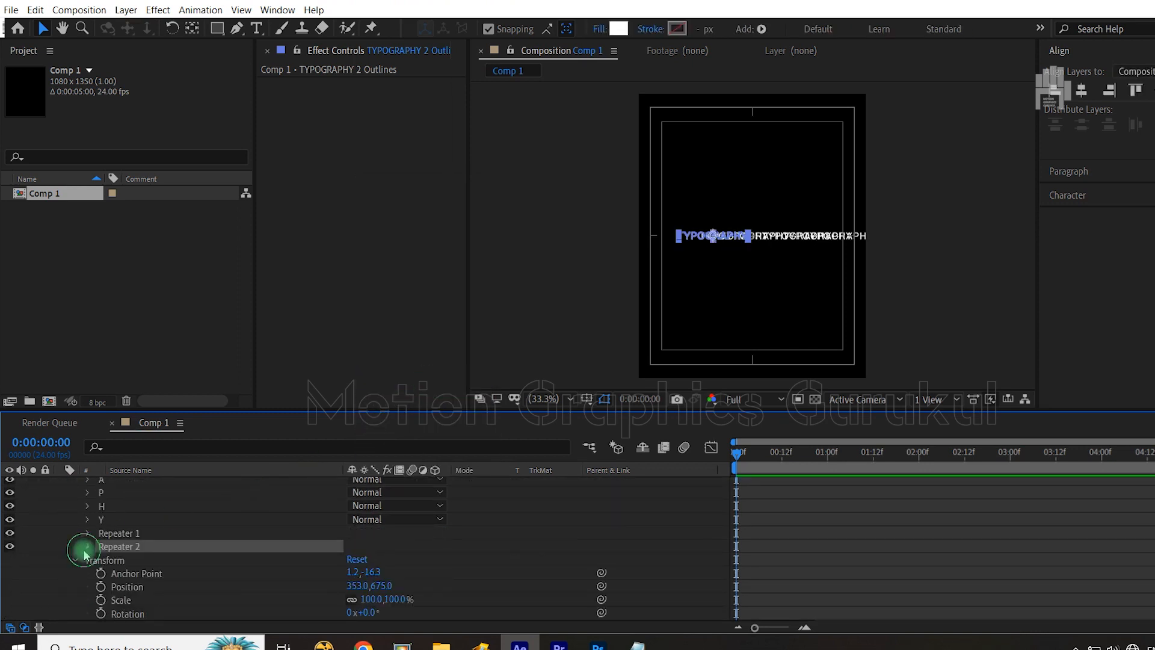
pyautogui.click(87, 546)
pyautogui.click(357, 559)
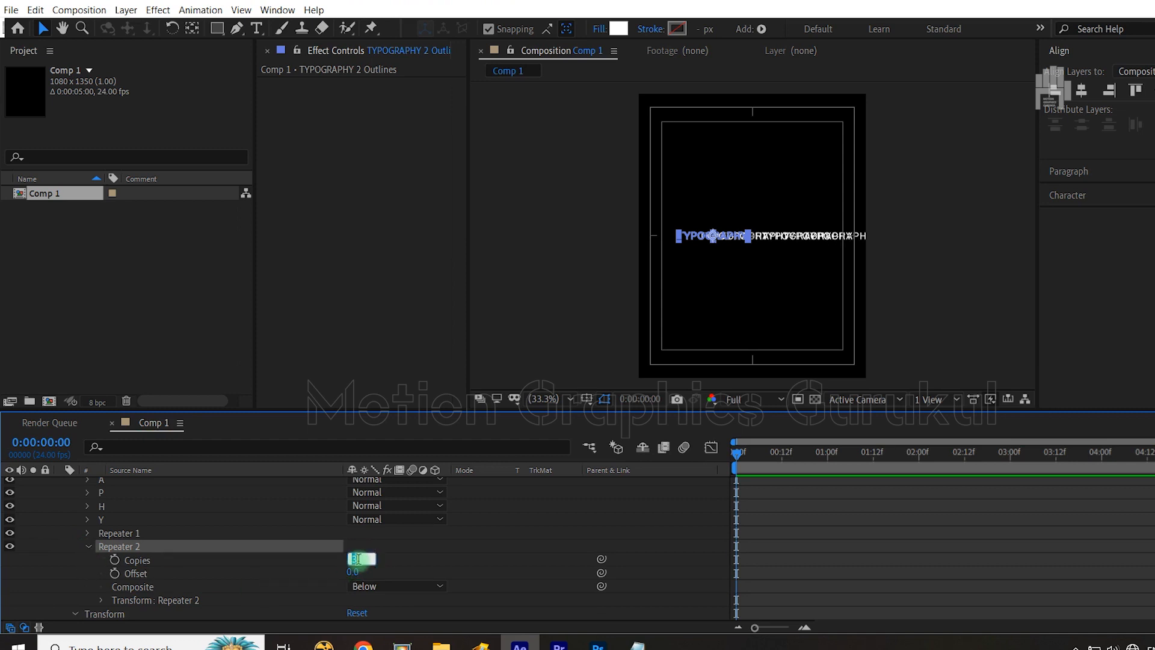
pyautogui.write('7')
pyautogui.click(430, 544)
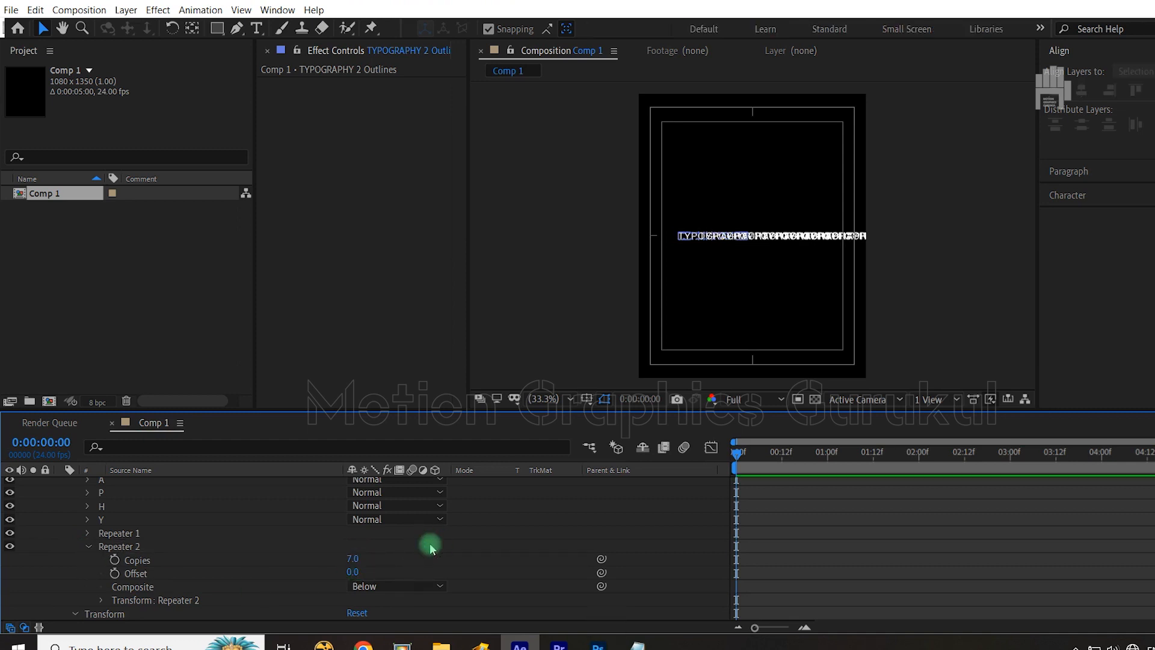
# Set the second repeater's transform Position to 0, 70 to stack the copies in rows.
pyautogui.scroll(-3, 429, 545)
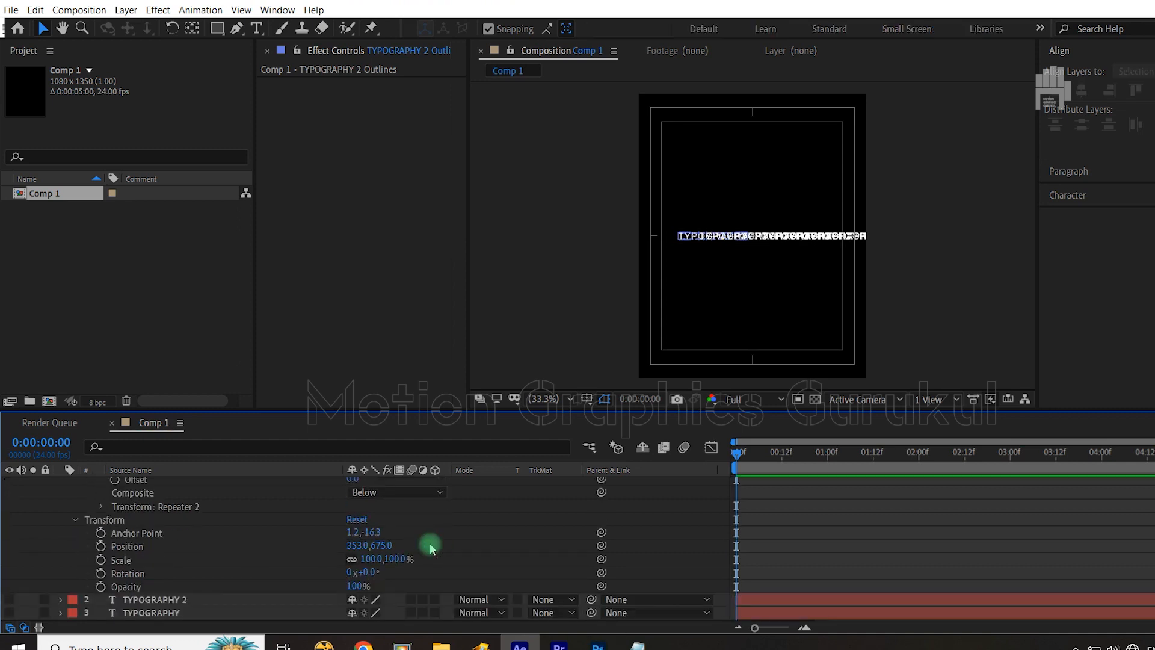
pyautogui.click(101, 507)
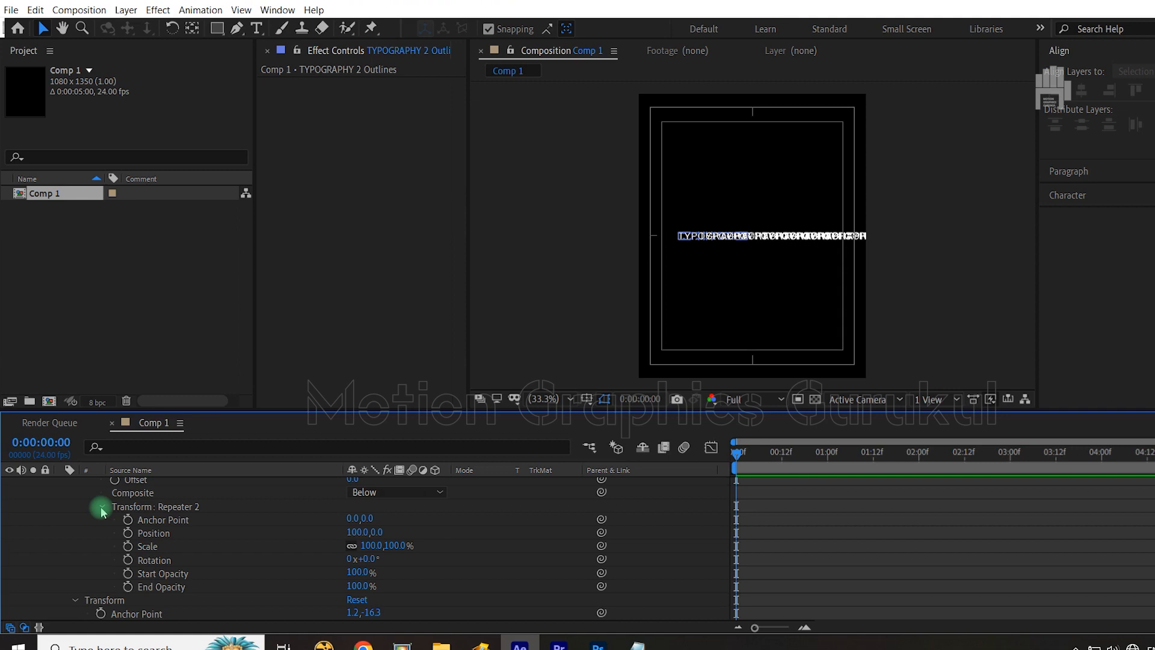
pyautogui.click(356, 532)
pyautogui.write('0')
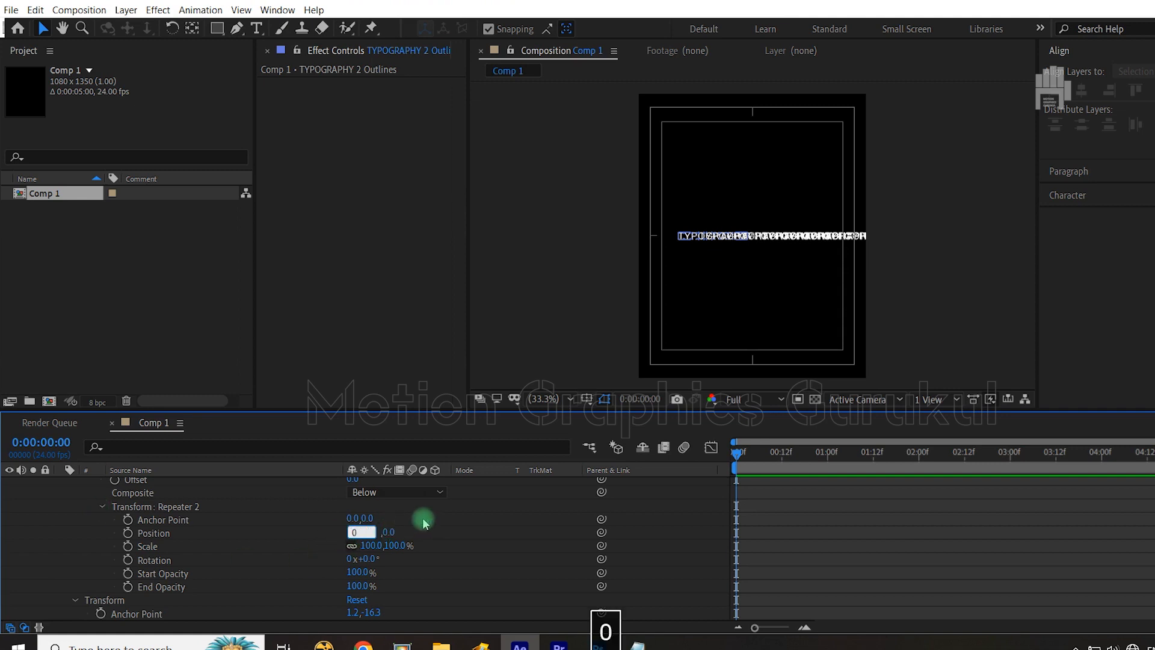
pyautogui.press('Return')
pyautogui.moveTo(387, 532); pyautogui.dragTo(421, 531)
pyautogui.click(478, 529)
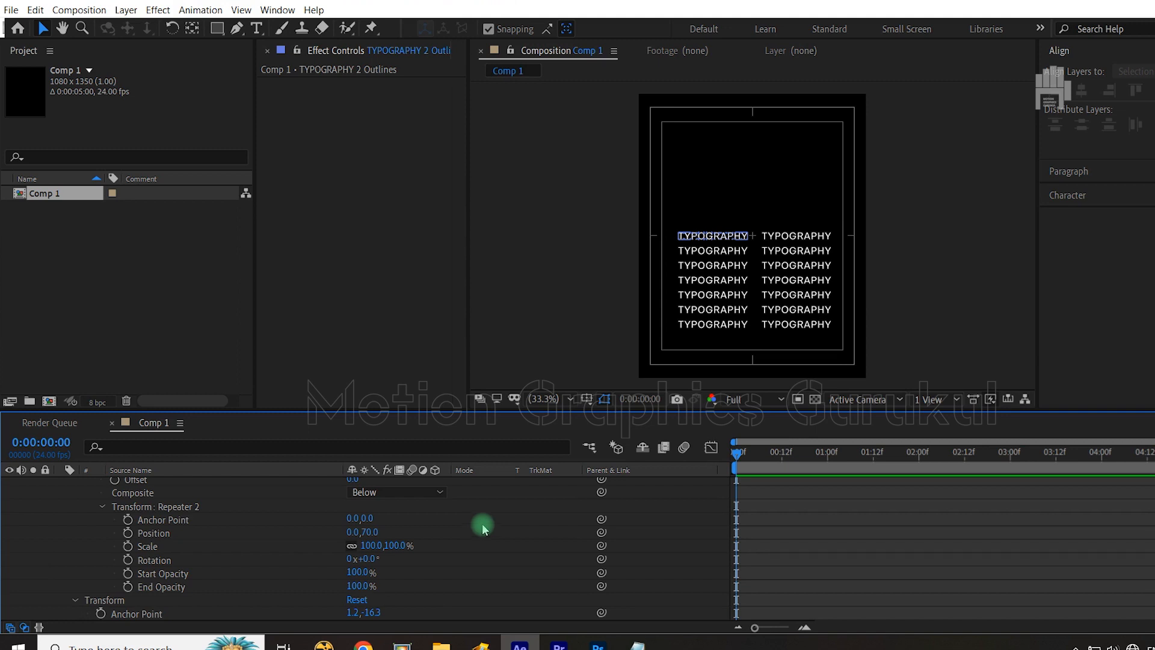
# Examine the repeated TYPOGRAPHY rows and the first word's outlines at 100% zoom.
pyautogui.scroll(3, 482, 524)
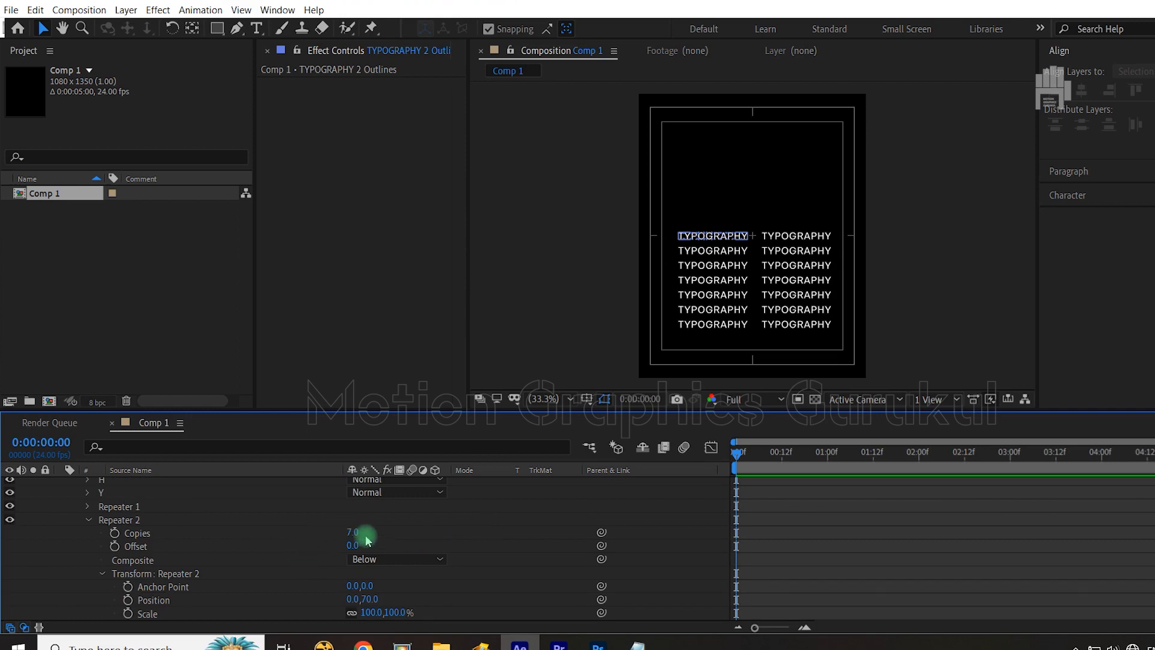
pyautogui.scroll(5, 366, 535)
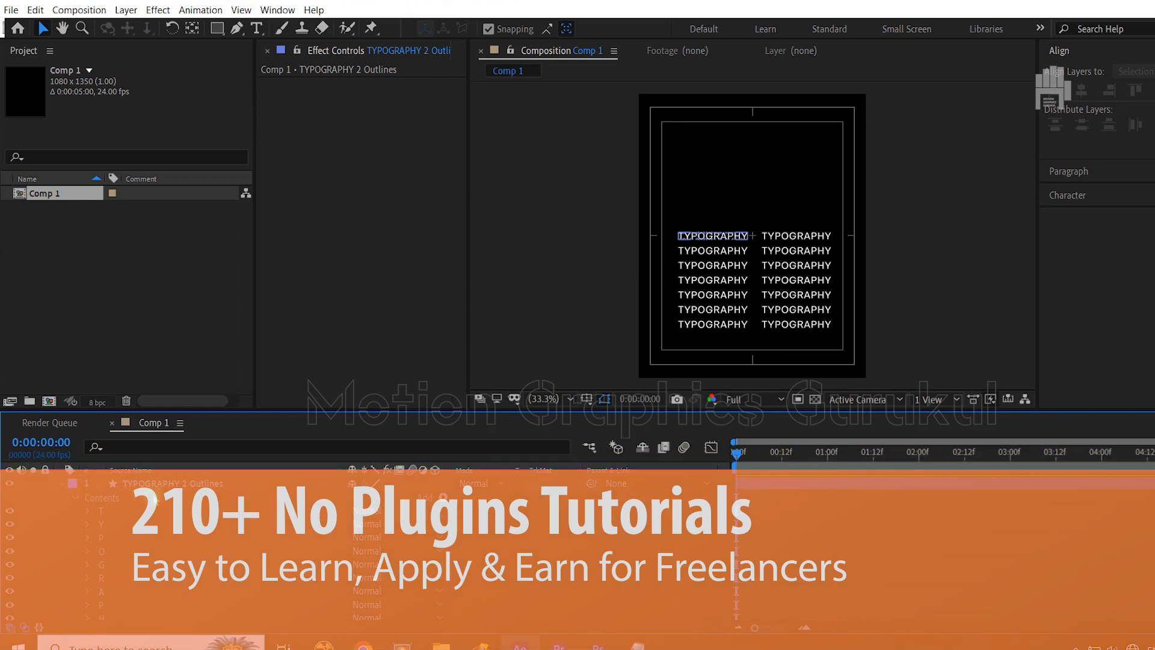
pyautogui.click(164, 484)
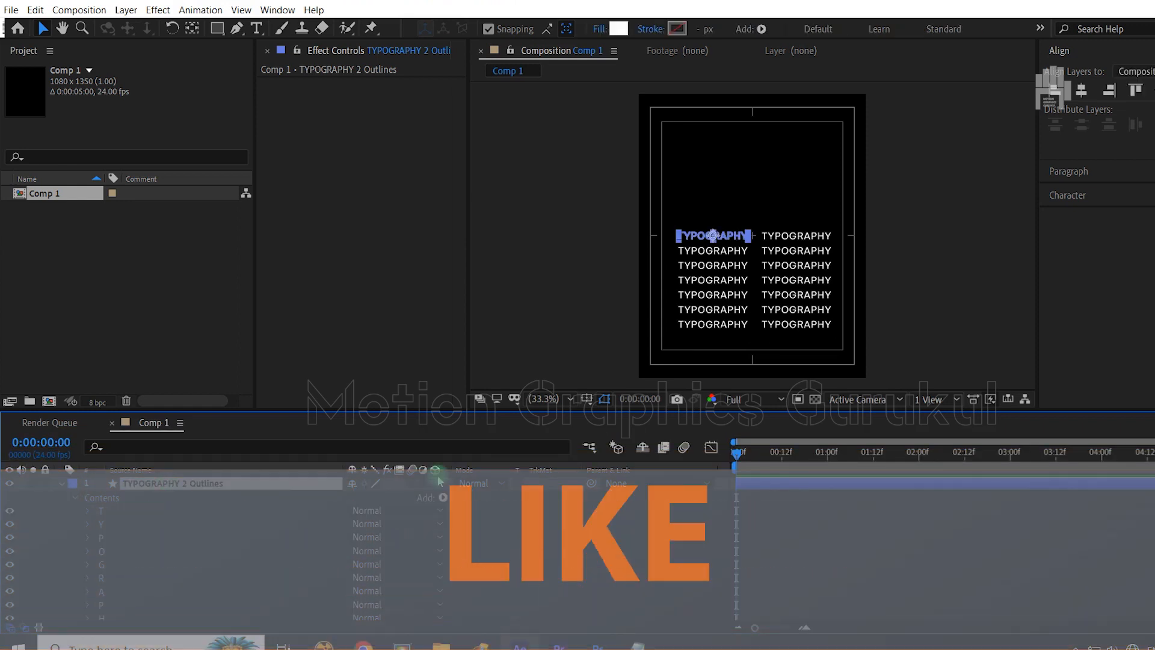
pyautogui.press('/')
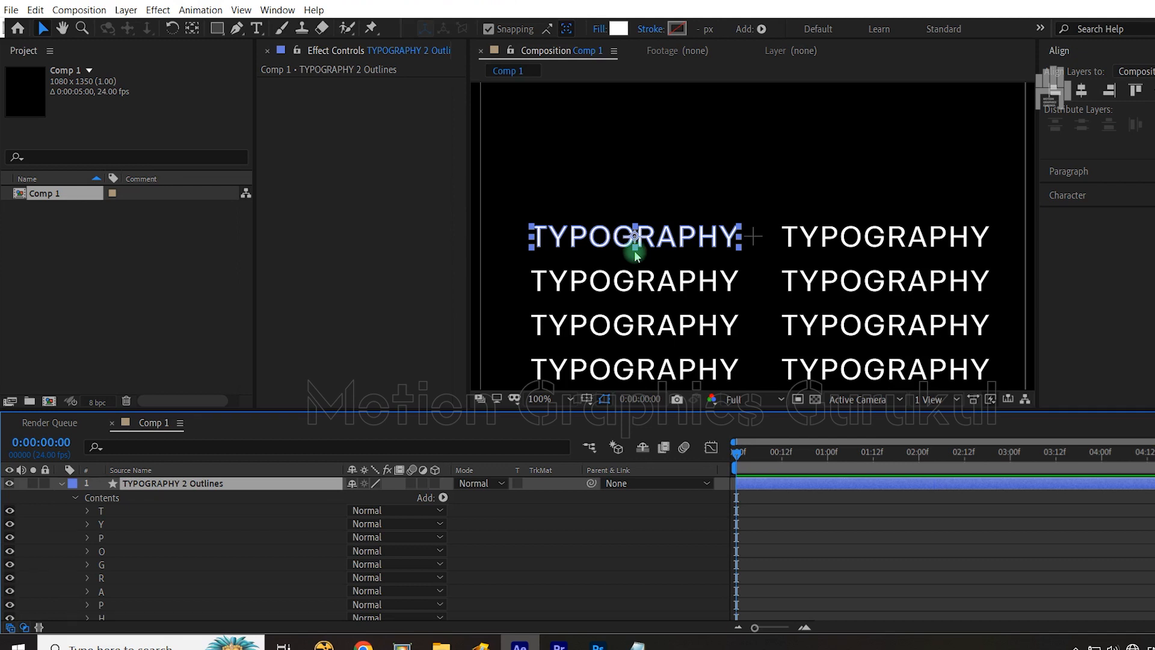
pyautogui.click(674, 240)
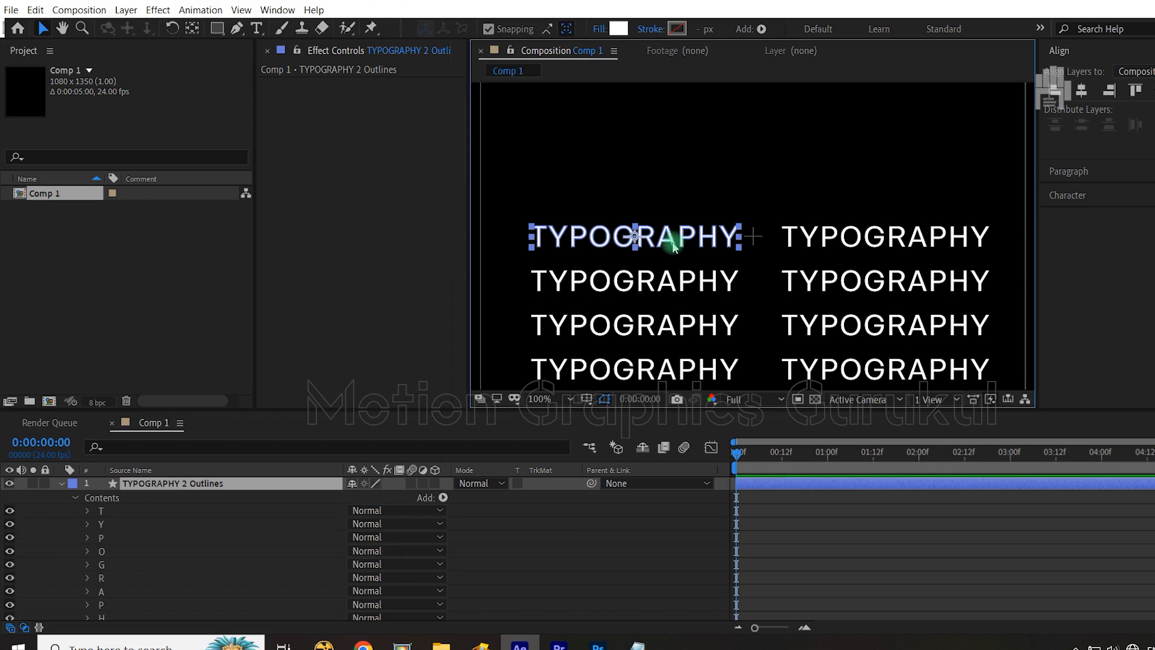
# Delete the TYPOGRAPHY 2 Outlines and TYPOGRAPHY 2 layers, leaving only the original text layer.
pyautogui.click(212, 489)
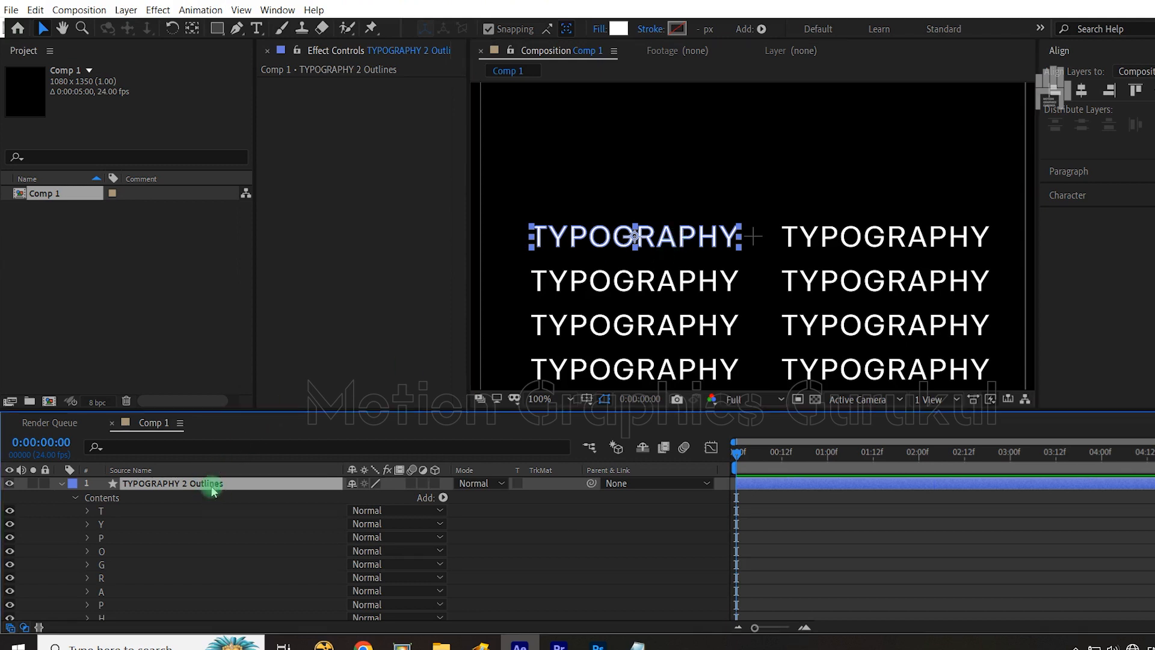
pyautogui.press('Delete')
pyautogui.click(212, 489)
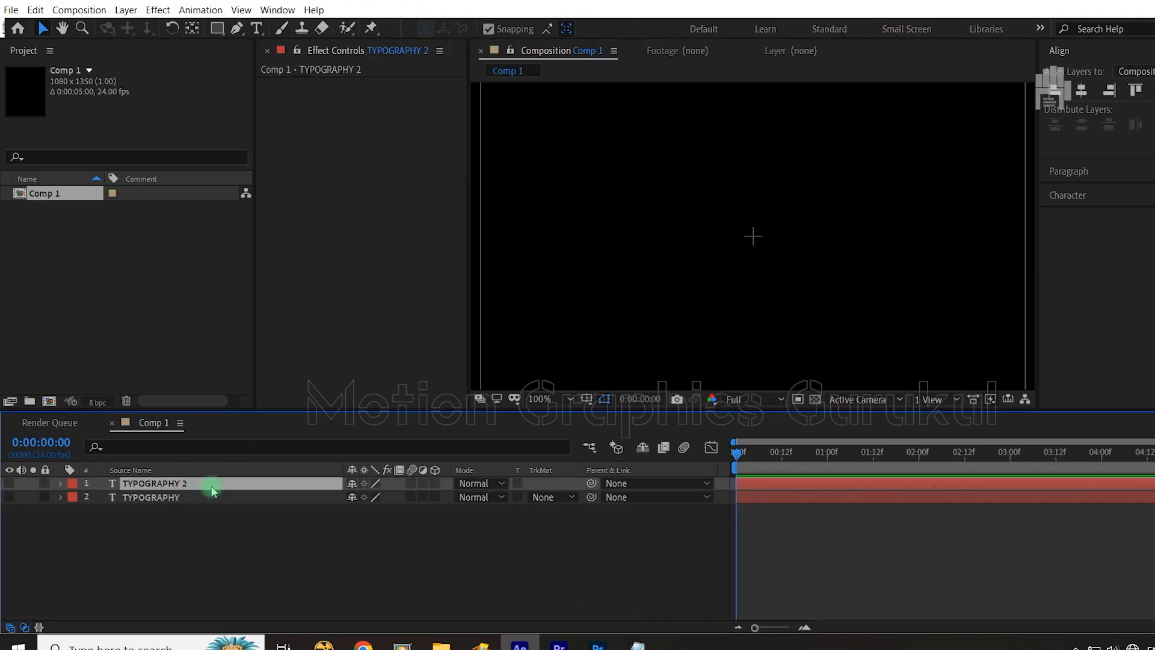
pyautogui.press('Delete')
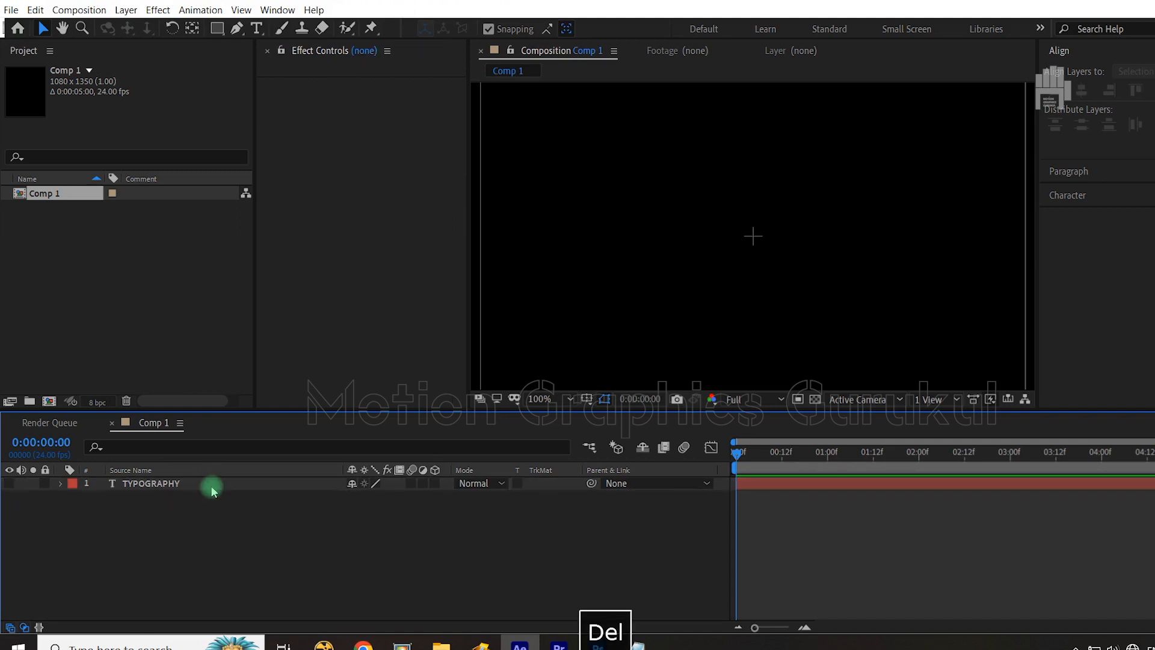
pyautogui.hotkey('shift', '/')
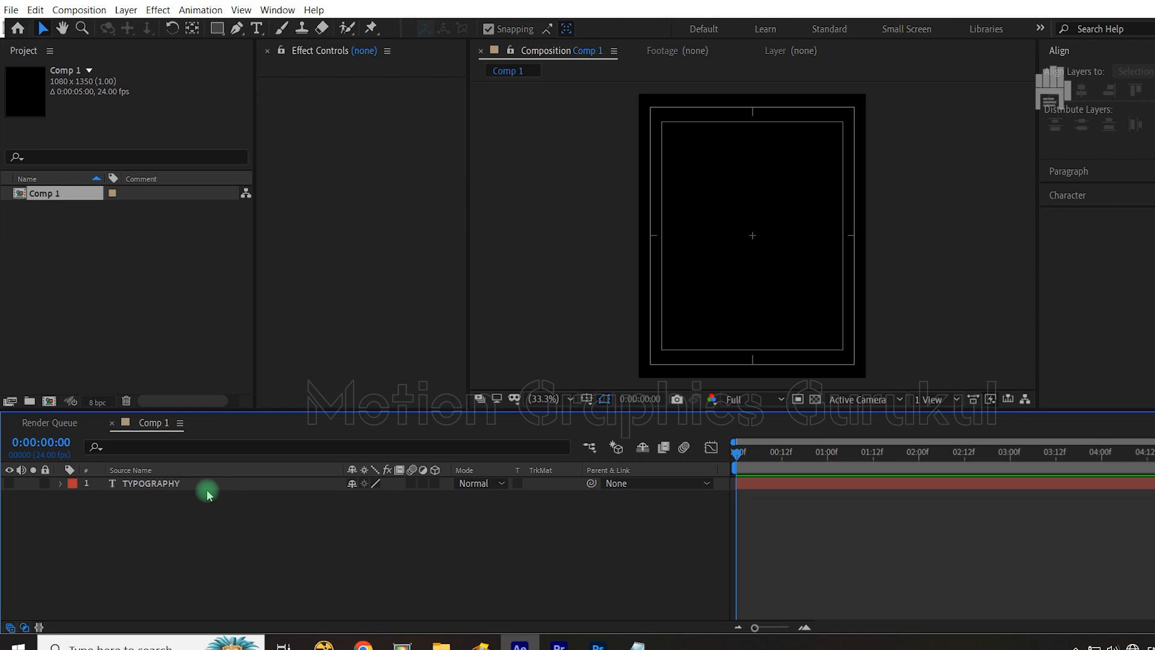
# Make the TYPOGRAPHY text layer visible and turn off the title/action safe guides in the composition view.
pyautogui.click(186, 485)
pyautogui.click(9, 483)
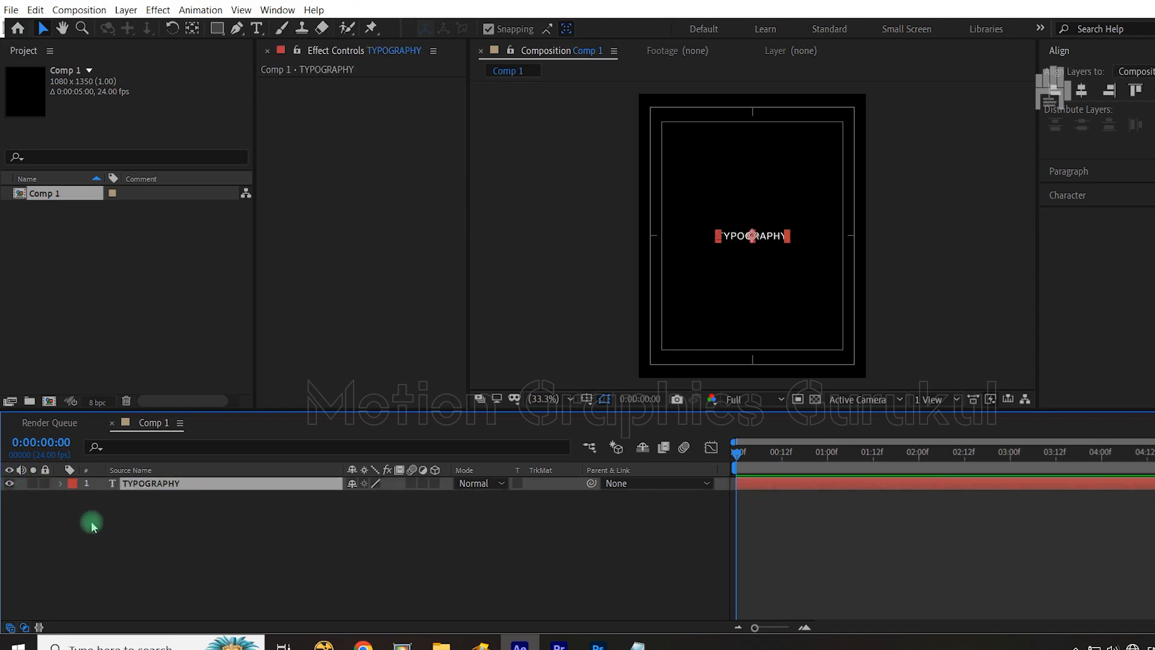
pyautogui.click(204, 523)
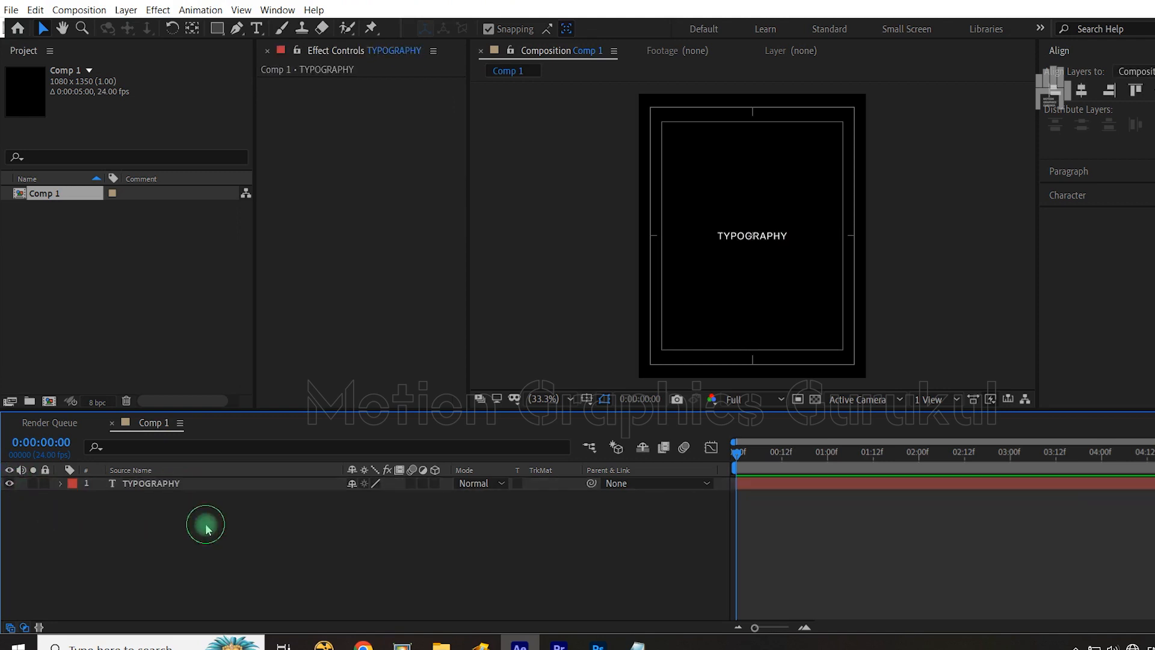
pyautogui.click(603, 399)
pyautogui.click(626, 416)
pyautogui.click(392, 540)
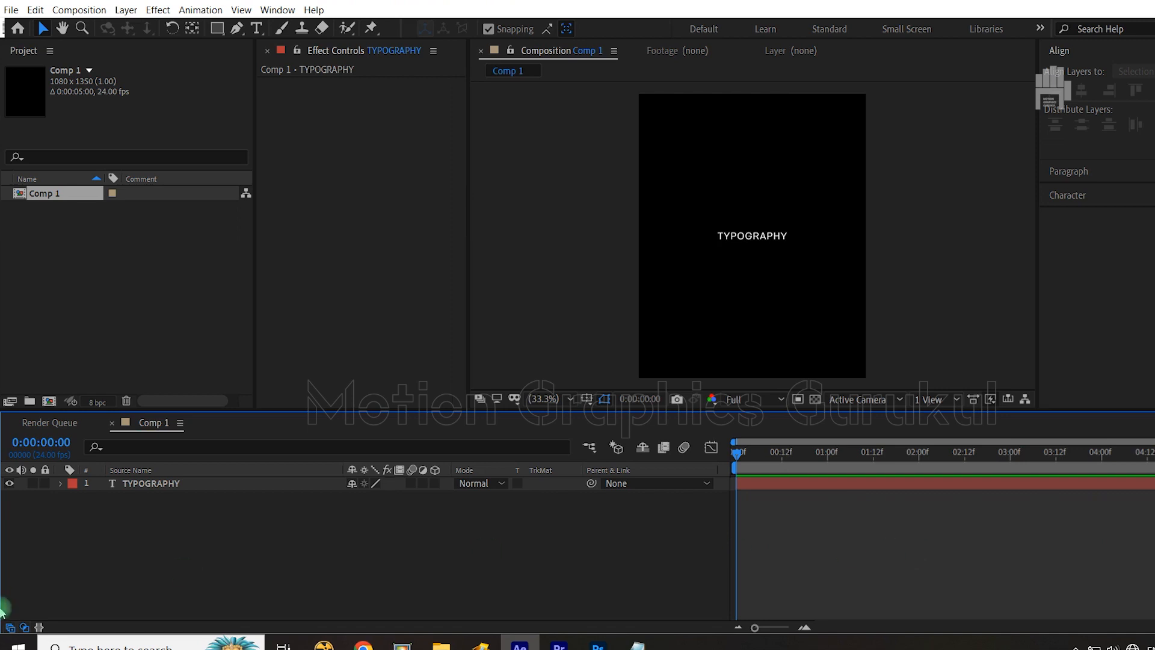
# Reveal the TYPOGRAPHY layer's text properties and enable an expression on Source Text.
pyautogui.click(176, 487)
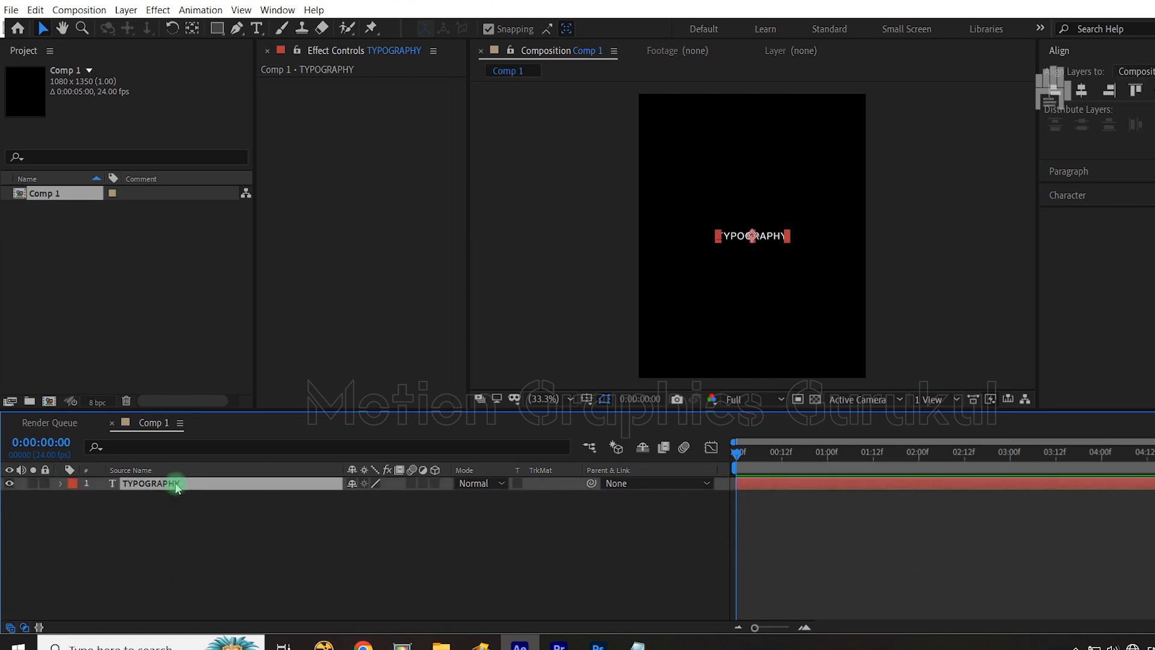
pyautogui.click(60, 486)
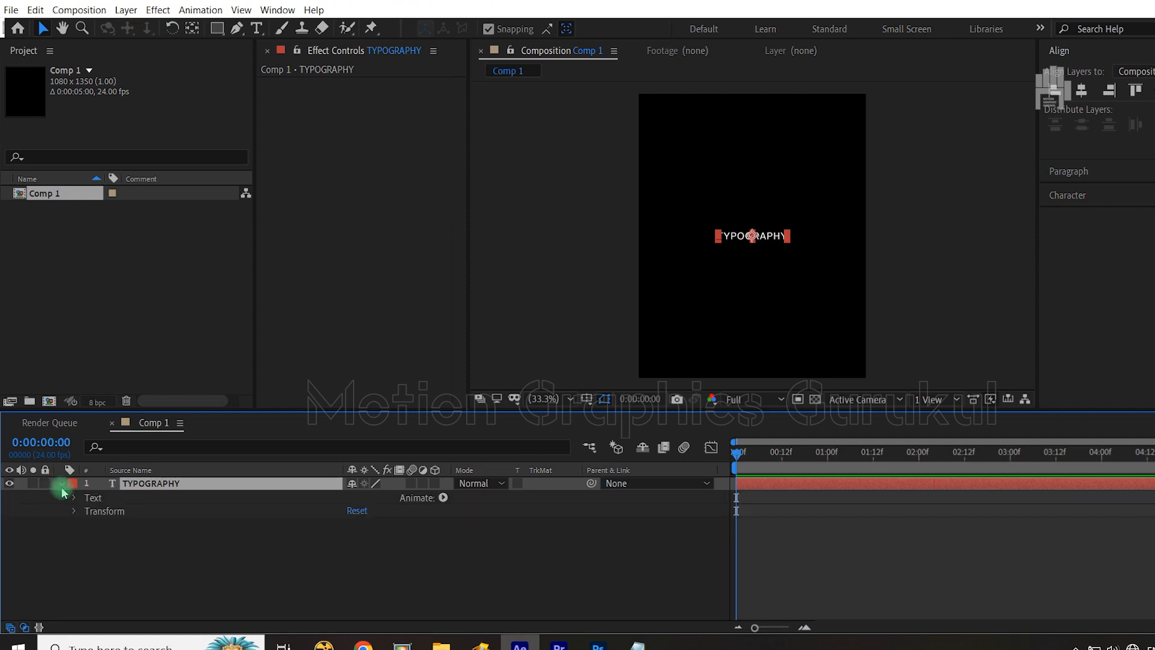
pyautogui.click(74, 498)
pyautogui.click(146, 516)
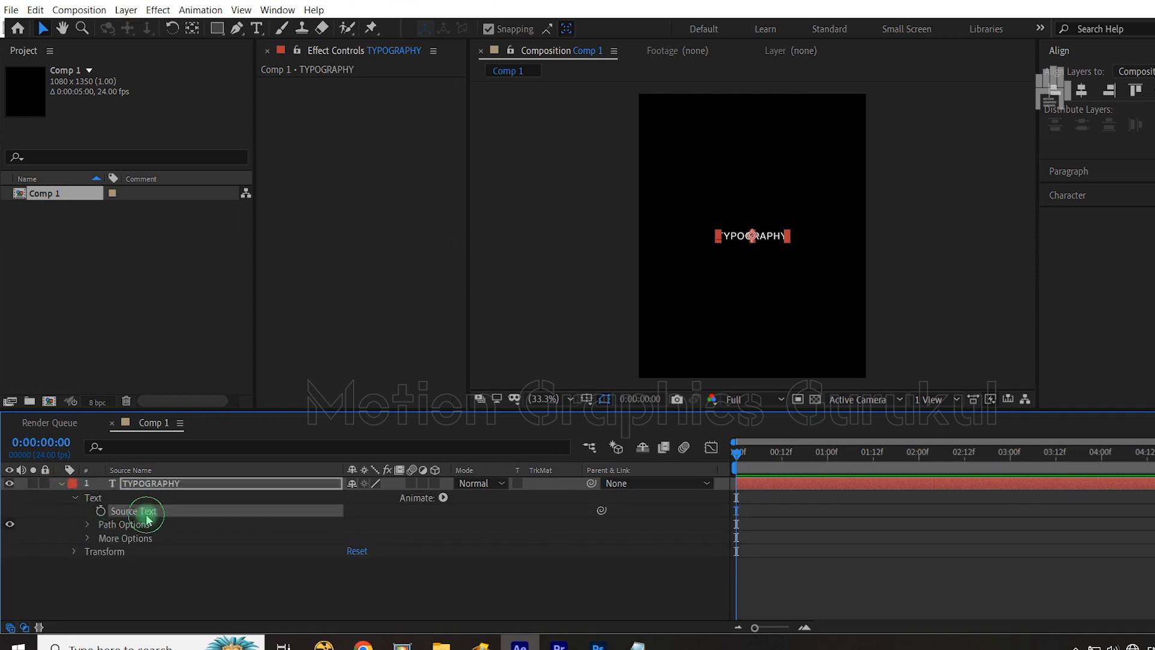
pyautogui.keyDown('alt'); pyautogui.click(101, 511); pyautogui.keyUp('alt')
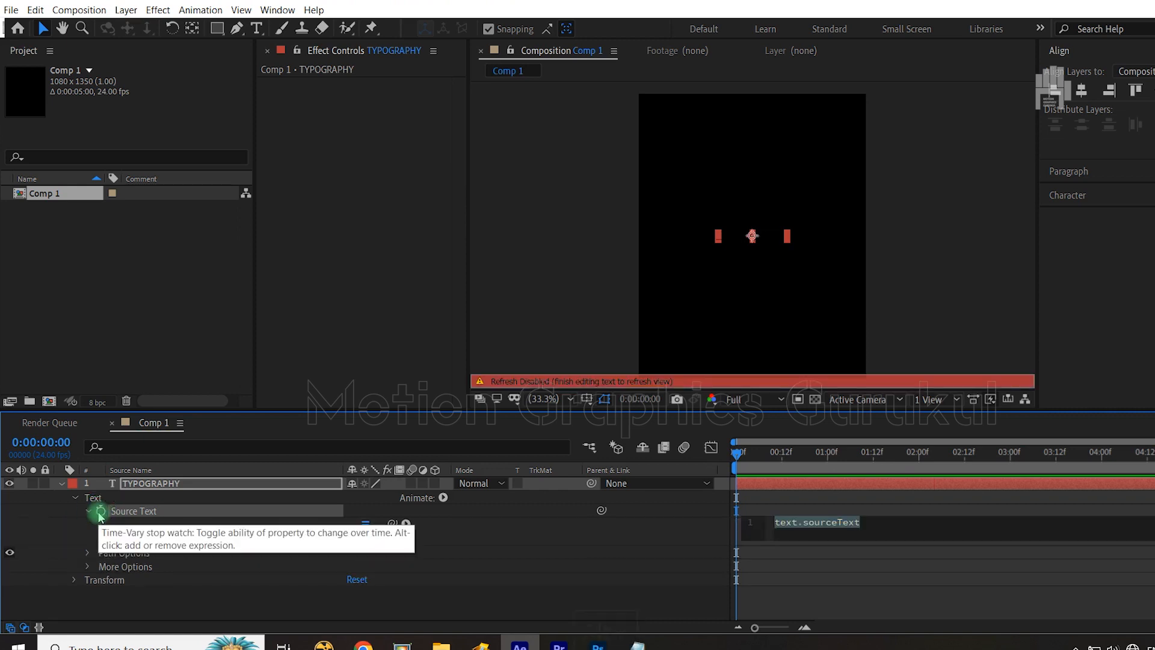
pyautogui.click(672, 543)
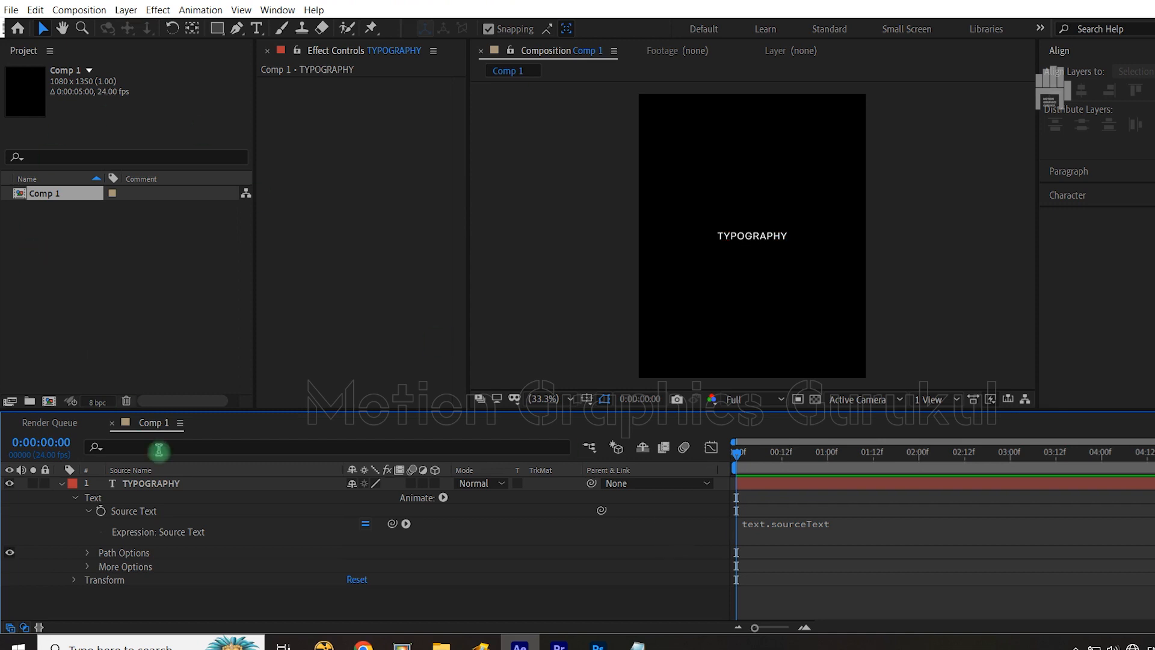
# Add a Slider Control effect to the TYPOGRAPHY layer and rename it X.
pyautogui.click(170, 487)
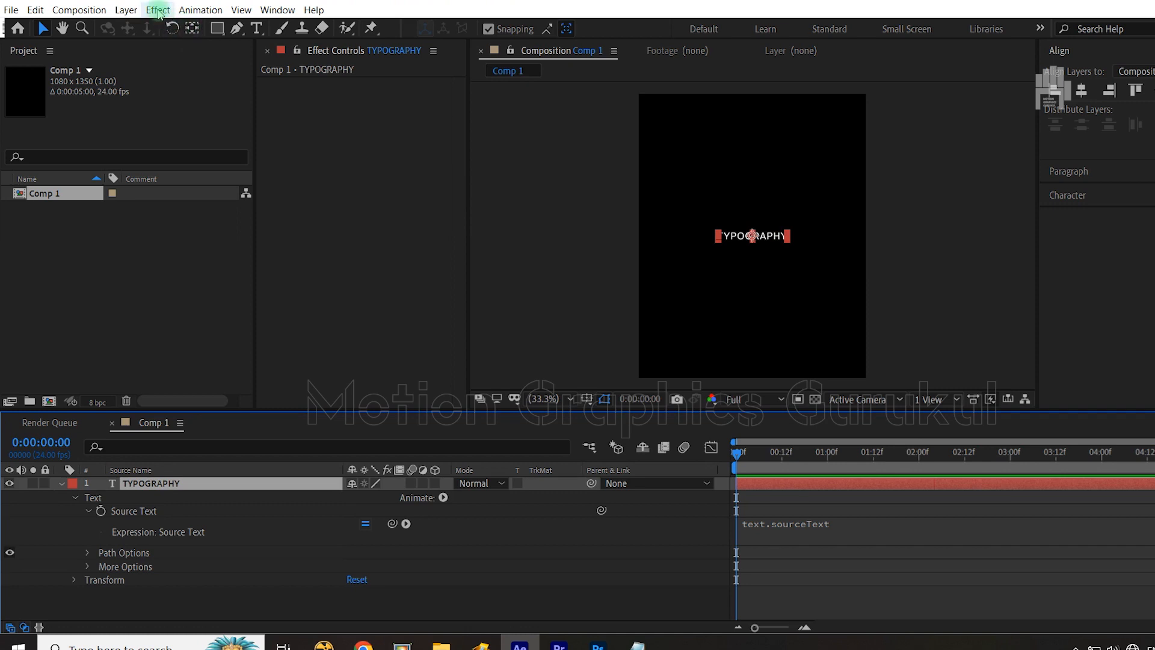
pyautogui.click(157, 9)
pyautogui.moveTo(204, 198)
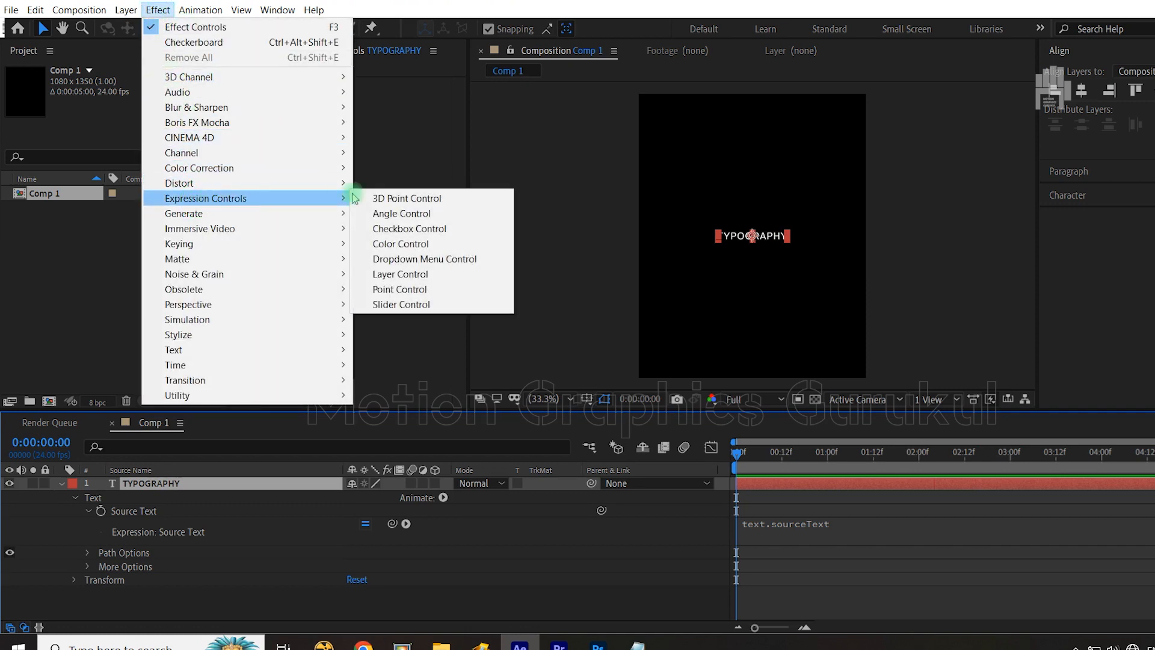
pyautogui.click(425, 305)
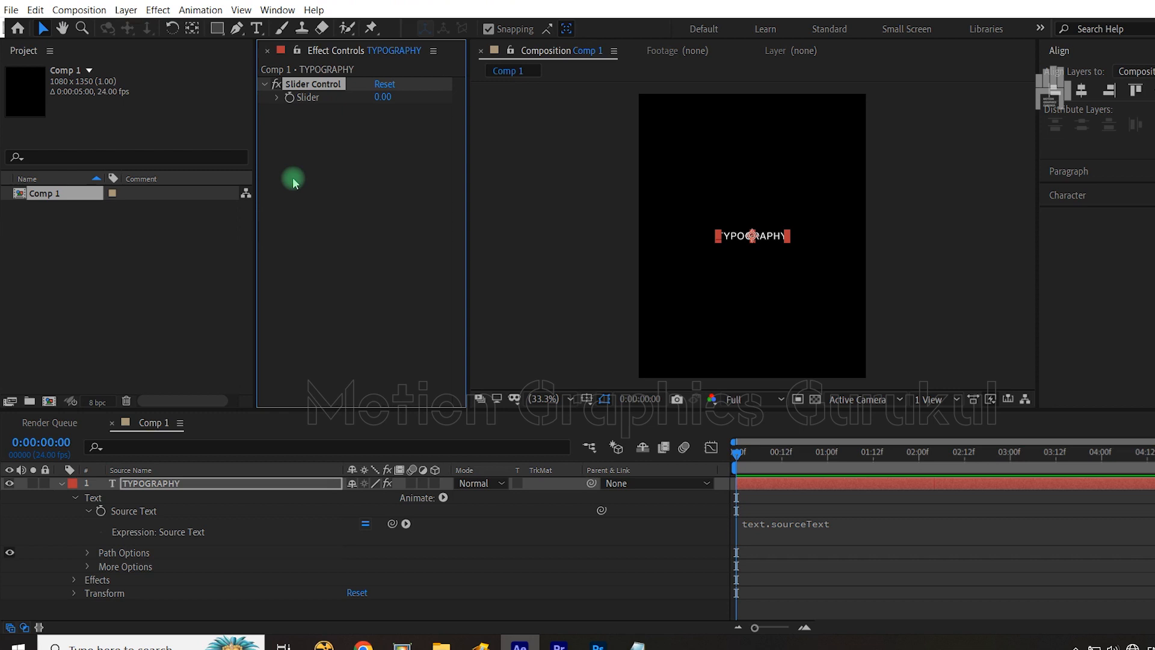
pyautogui.press('Return')
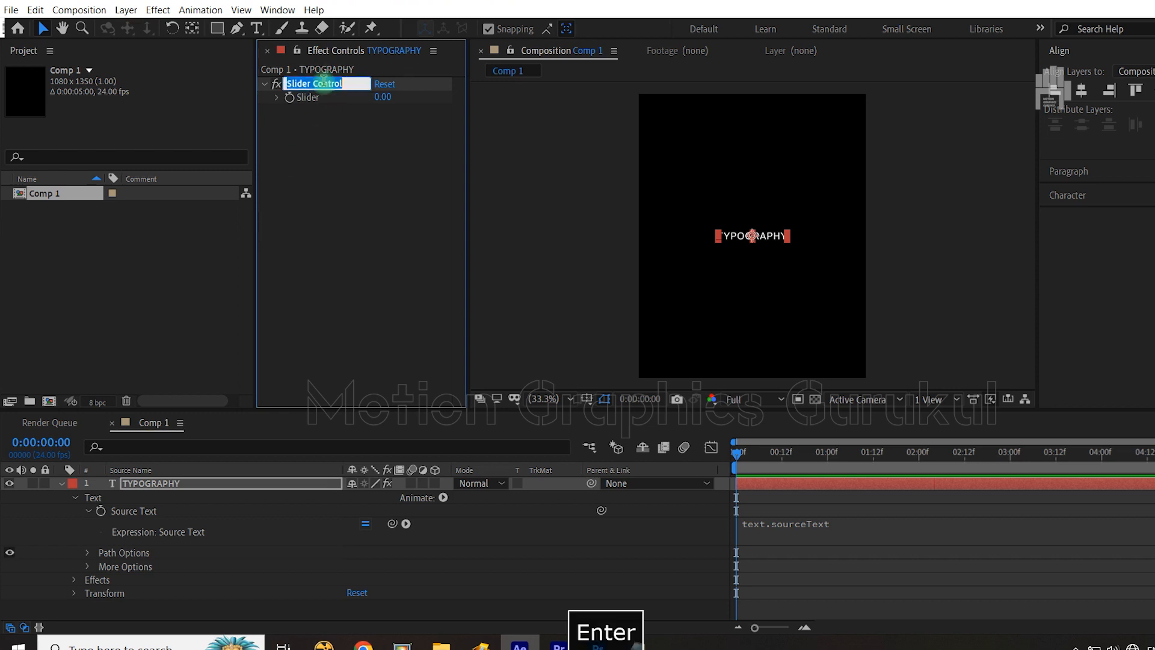
pyautogui.click(325, 156)
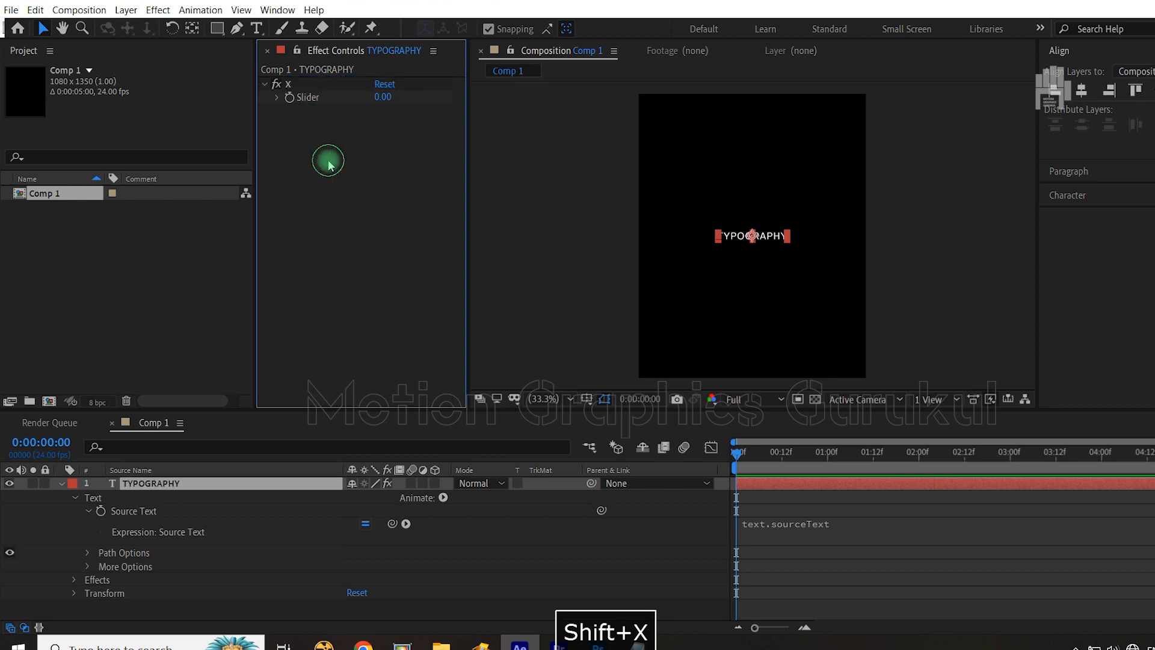
# Duplicate the X slider control and rename the copy Y.
pyautogui.click(299, 88)
pyautogui.hotkey('ctrl', 'd')
pyautogui.click(292, 113)
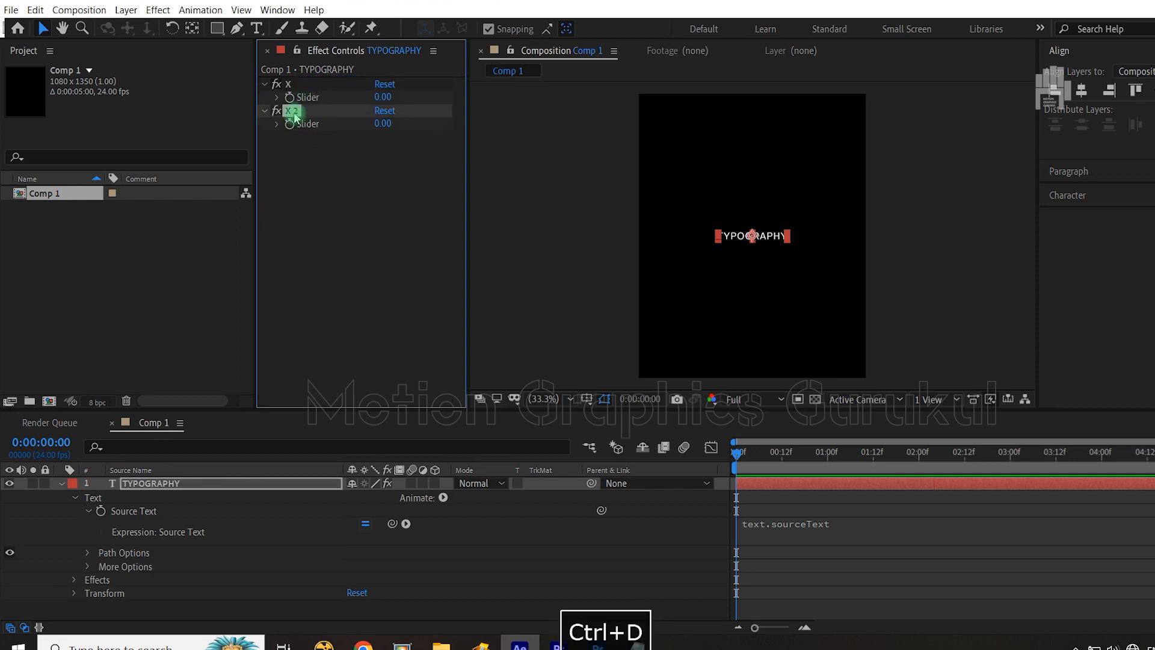
pyautogui.press('Return')
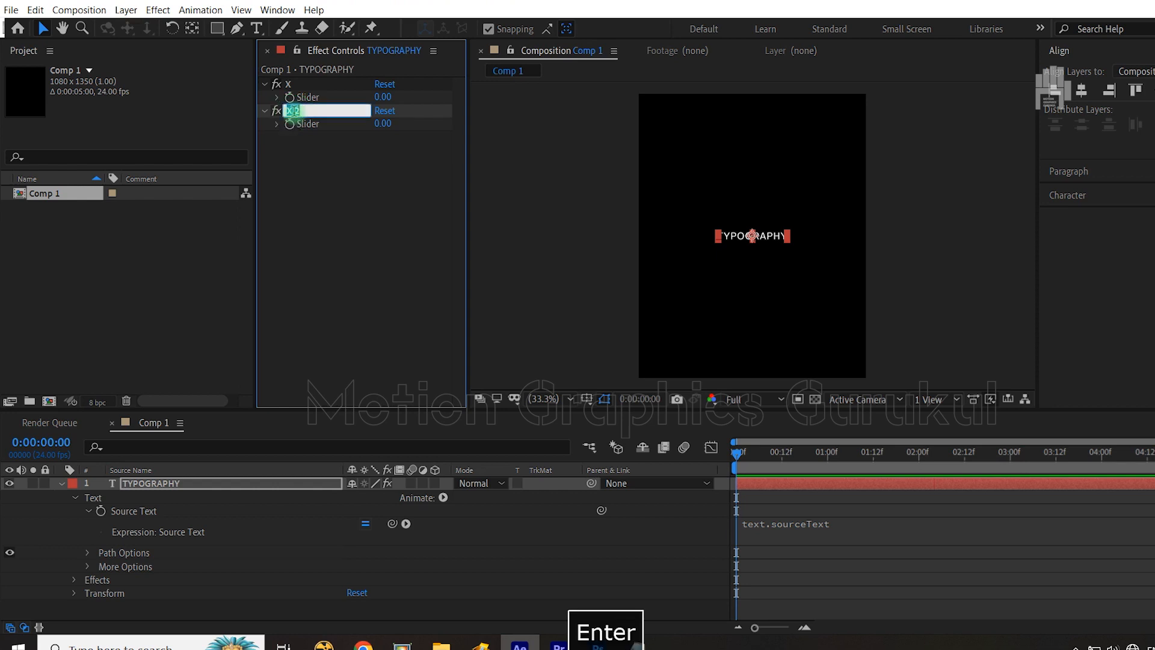
pyautogui.write('Y')
pyautogui.click(315, 176)
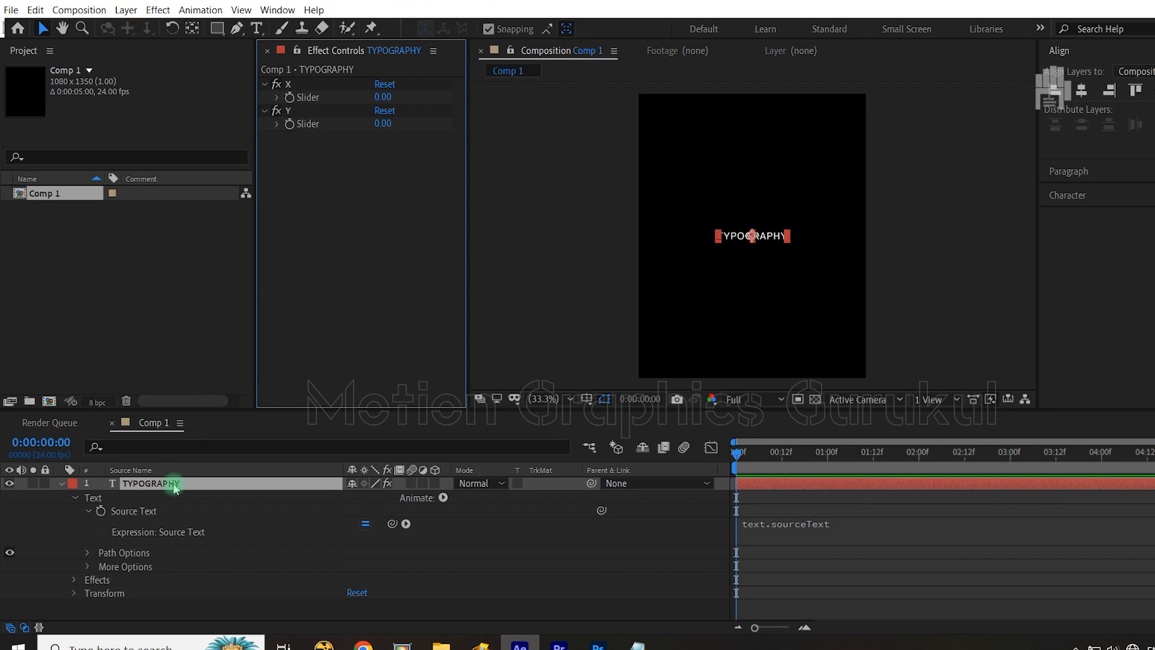
# Replace the Source Text expression with x = effect("X")("Slider"); by linking the variable to the X slider.
pyautogui.click(750, 532)
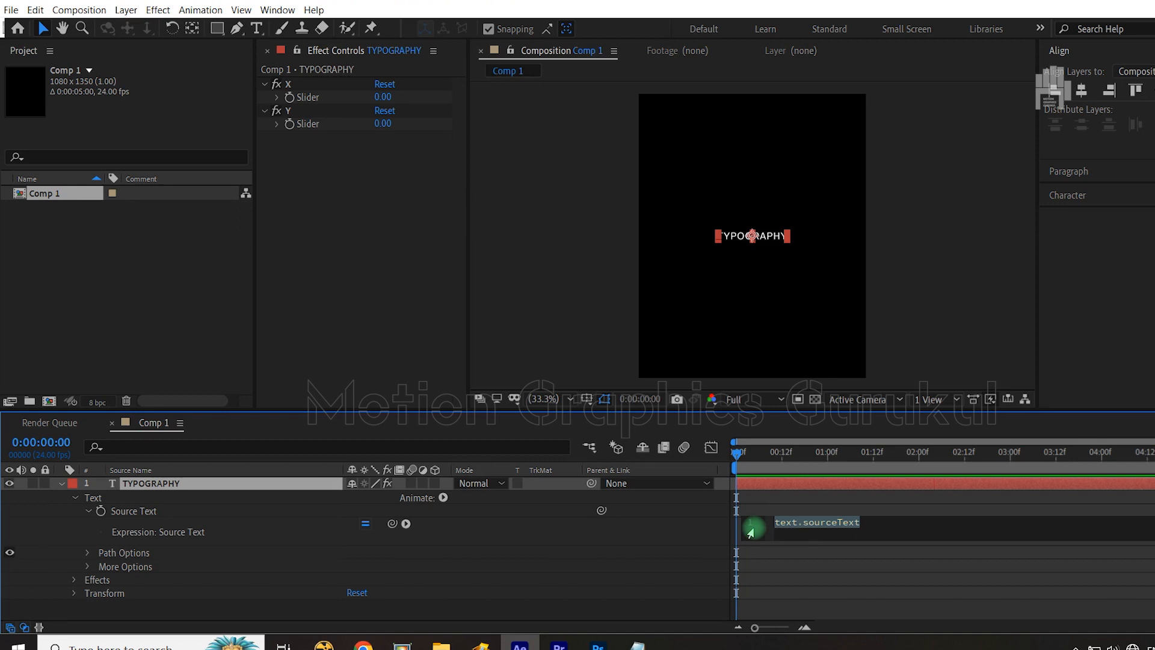
pyautogui.write('x')
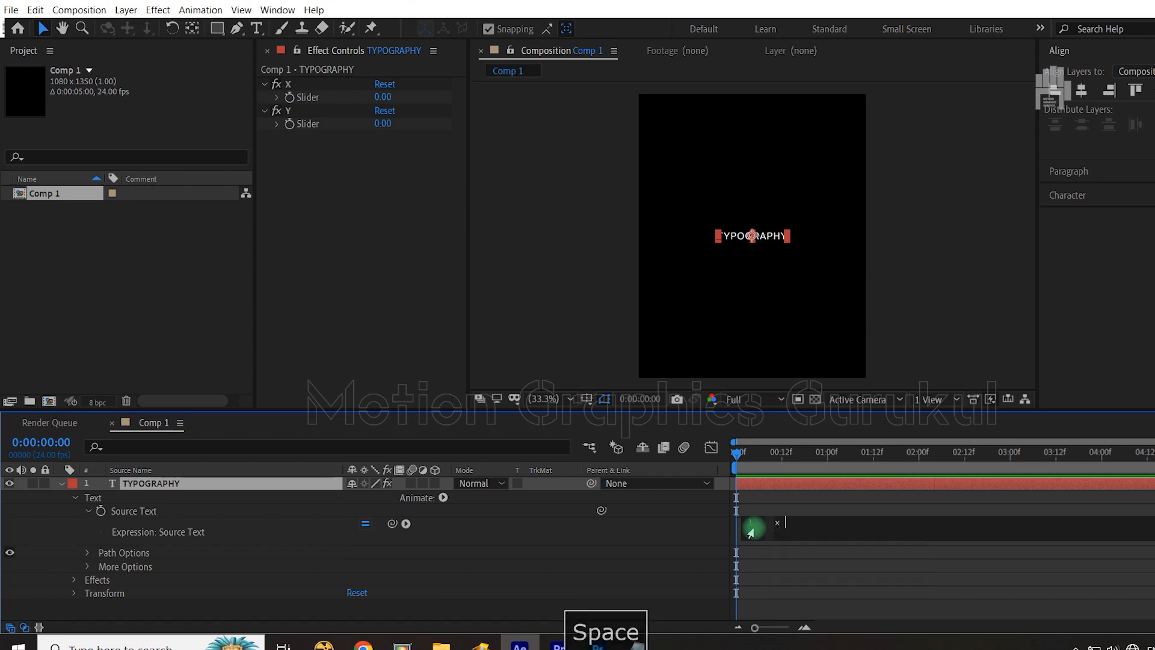
pyautogui.write(' =')
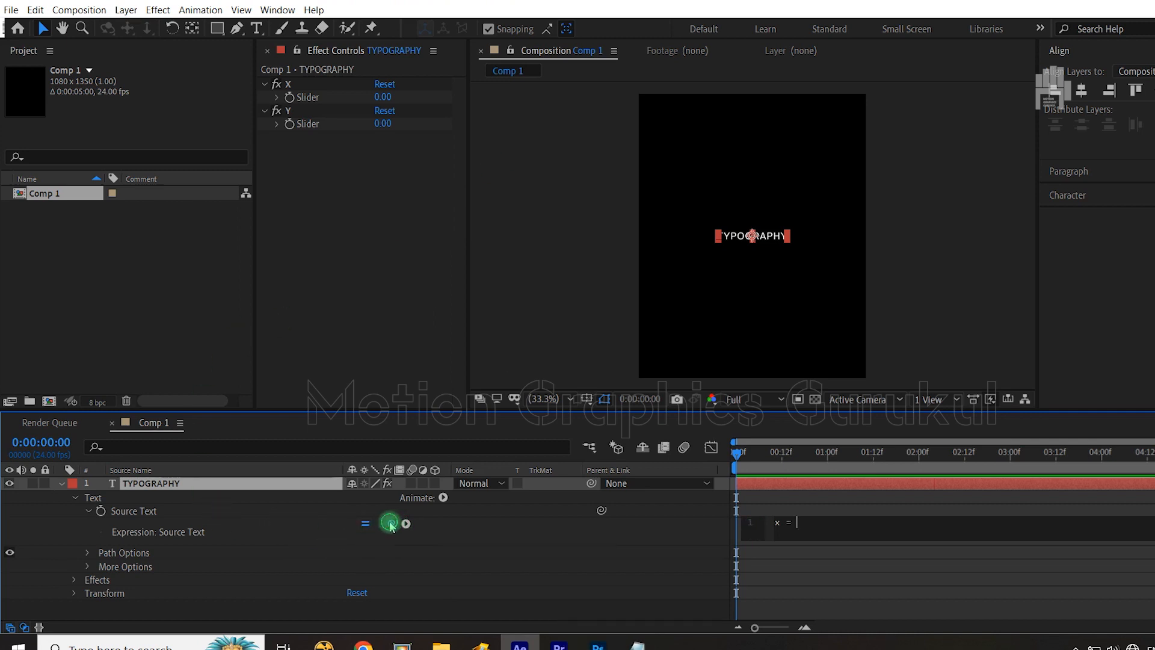
pyautogui.moveTo(393, 523); pyautogui.dragTo(313, 99)
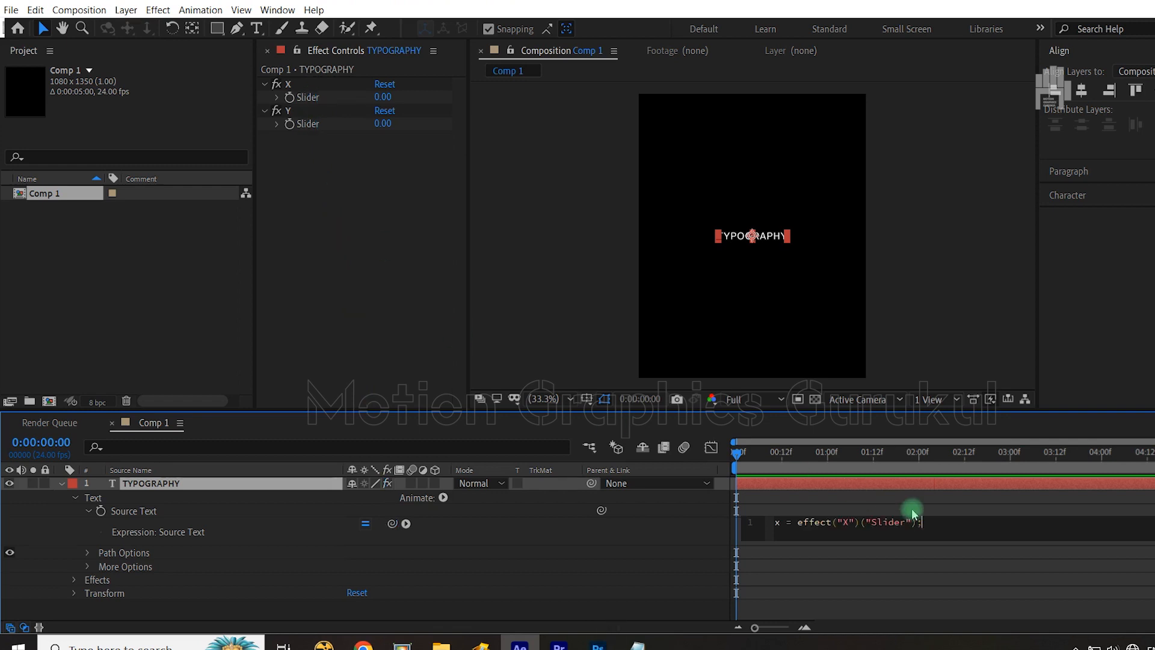
pyautogui.click(930, 531)
pyautogui.write(';')
pyautogui.press('Return')
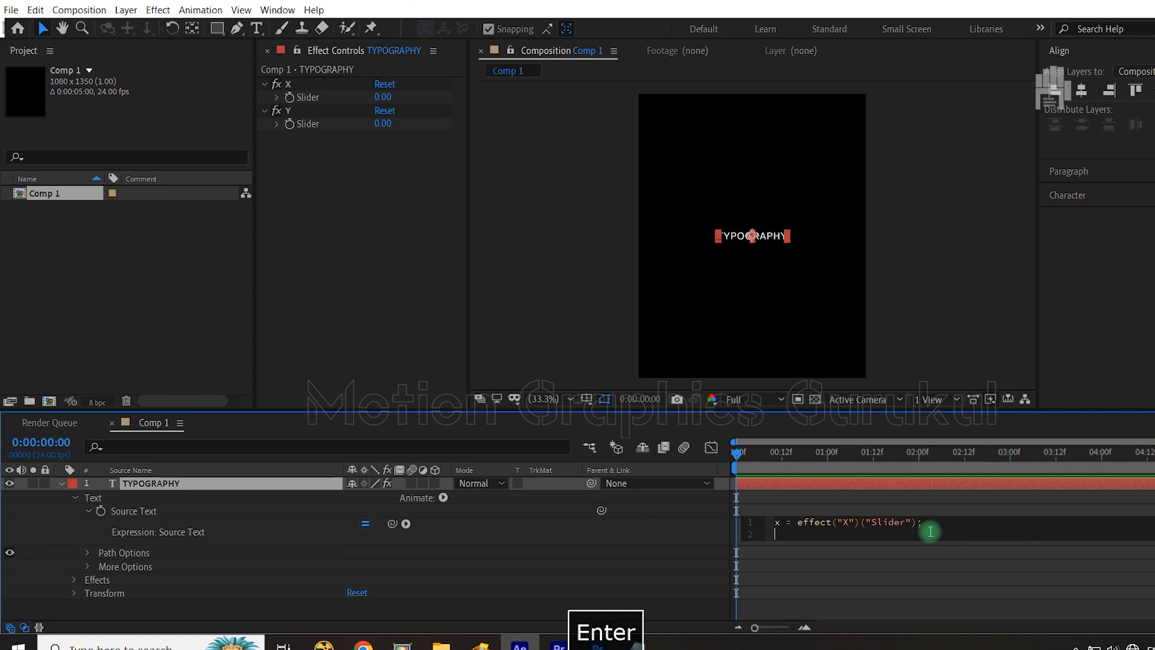
# Add the expression line y = effect("Y")("Slider"); linked to the Y slider, followed by a blank line.
pyautogui.write('y')
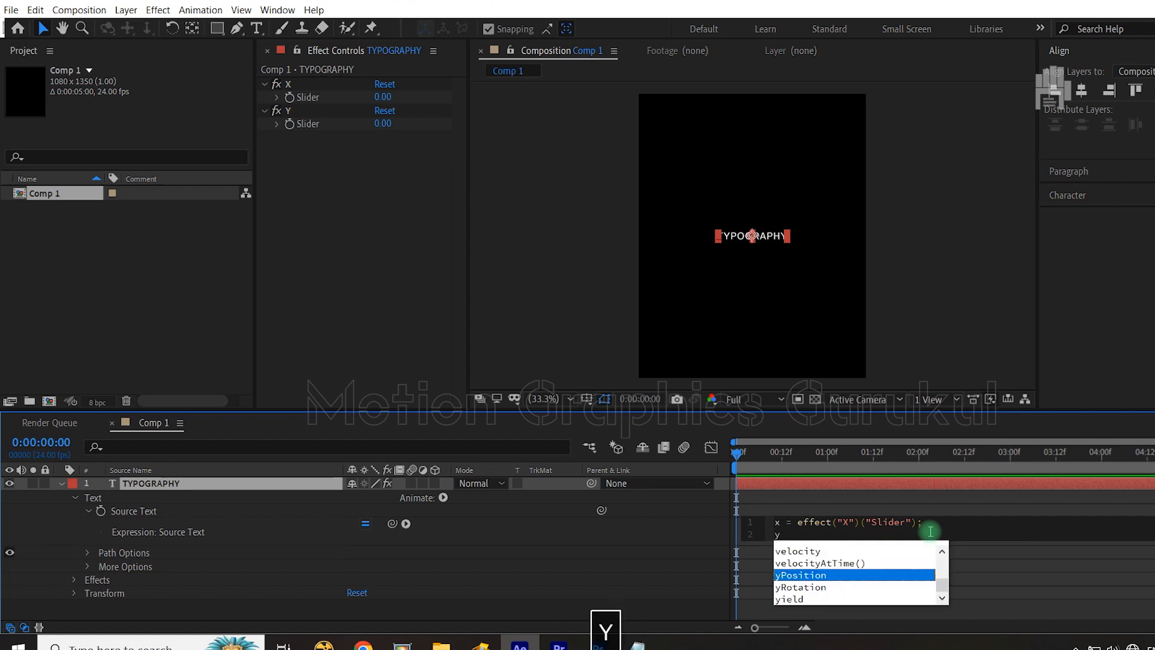
pyautogui.write(' =')
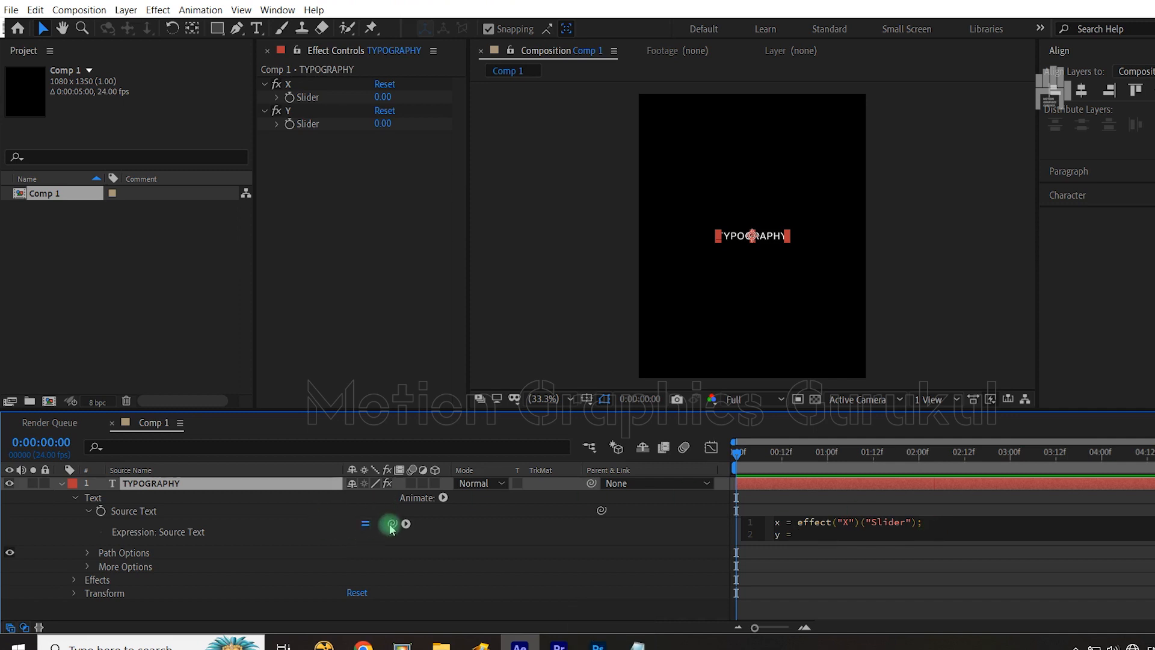
pyautogui.moveTo(391, 528); pyautogui.dragTo(308, 124)
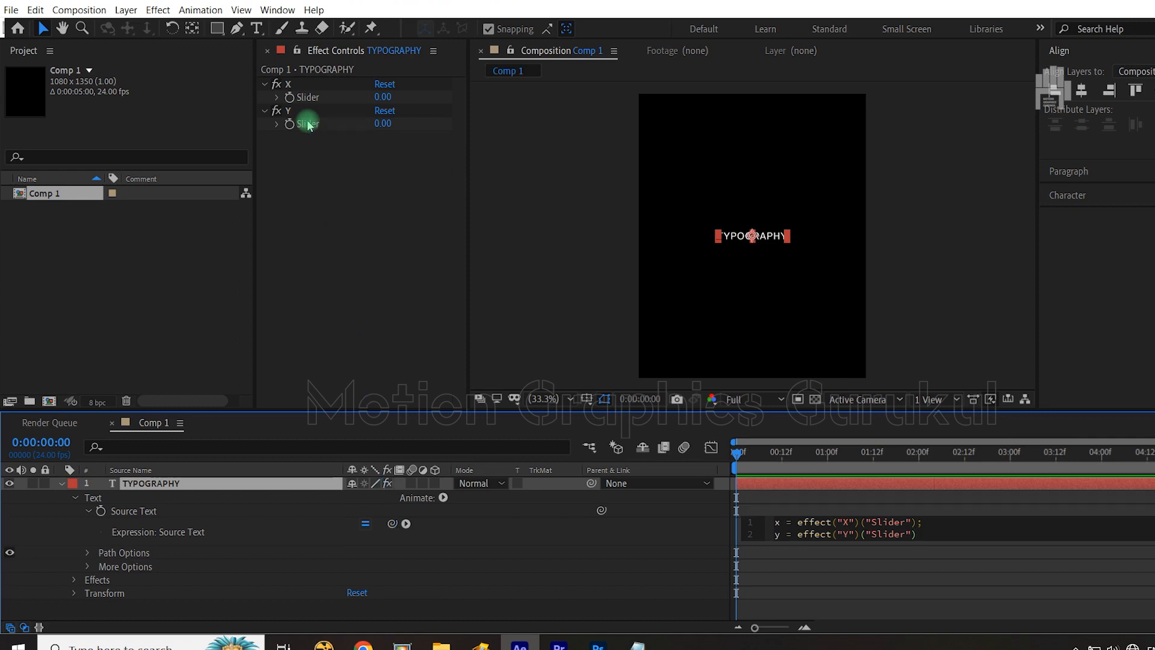
pyautogui.write(';')
pyautogui.press('Return')
pyautogui.press('Return')
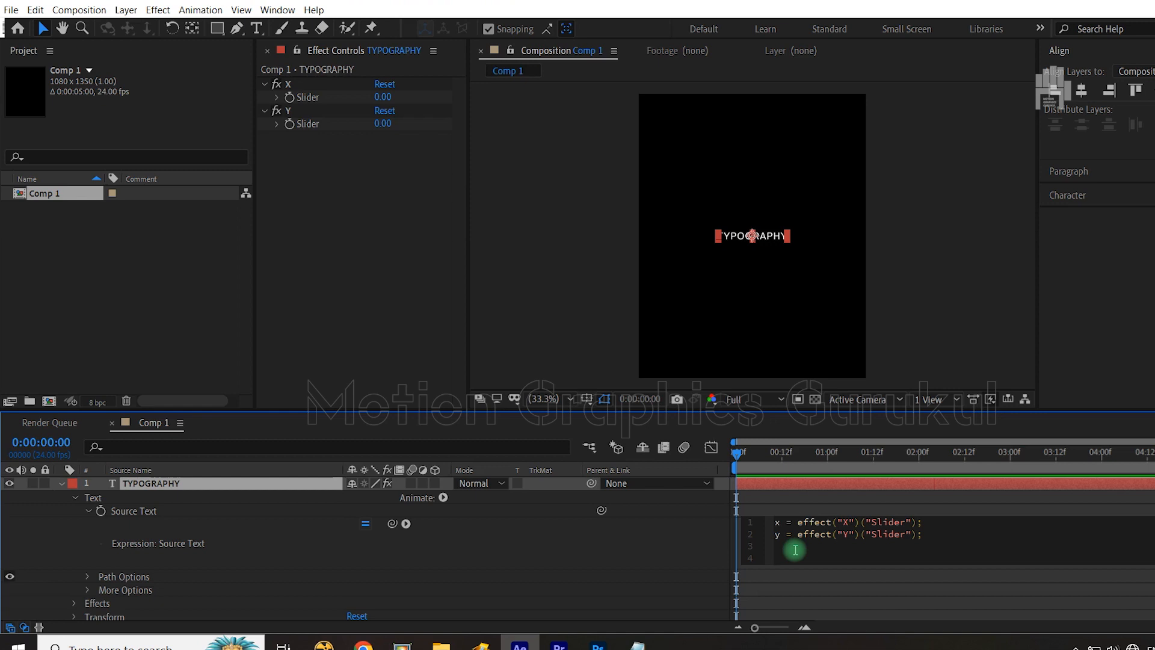
# Enlarge the timeline area and enter (repeat(x)) on the fourth line of the Source Text expression.
pyautogui.moveTo(763, 412); pyautogui.dragTo(756, 335)
pyautogui.click(809, 470)
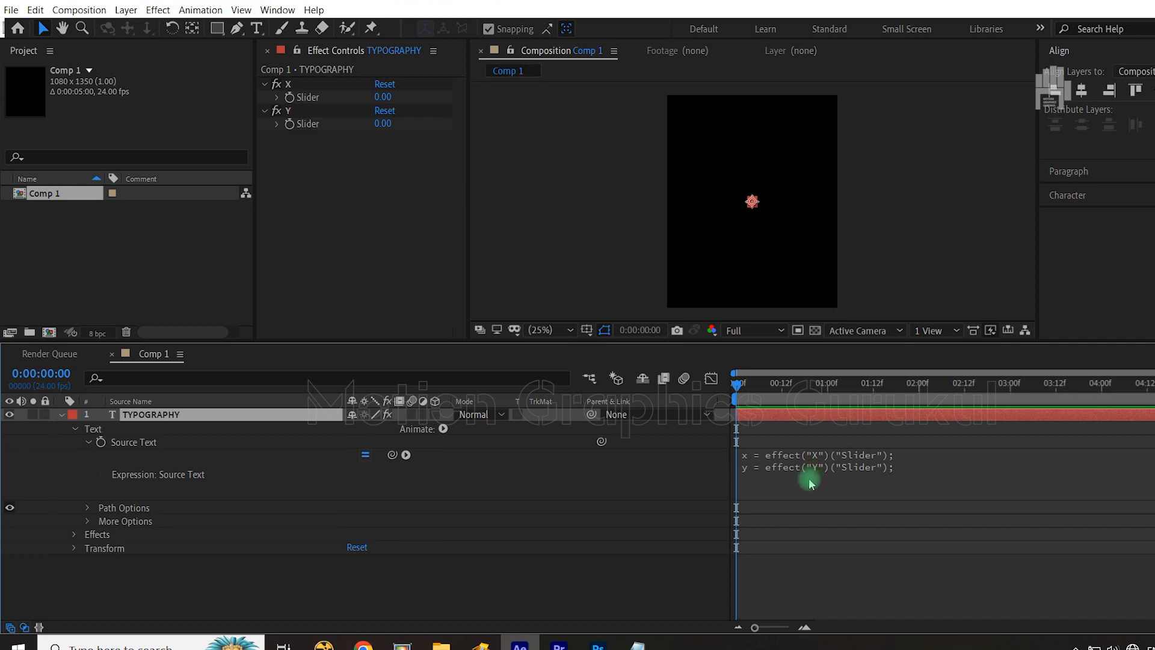
pyautogui.click(946, 468)
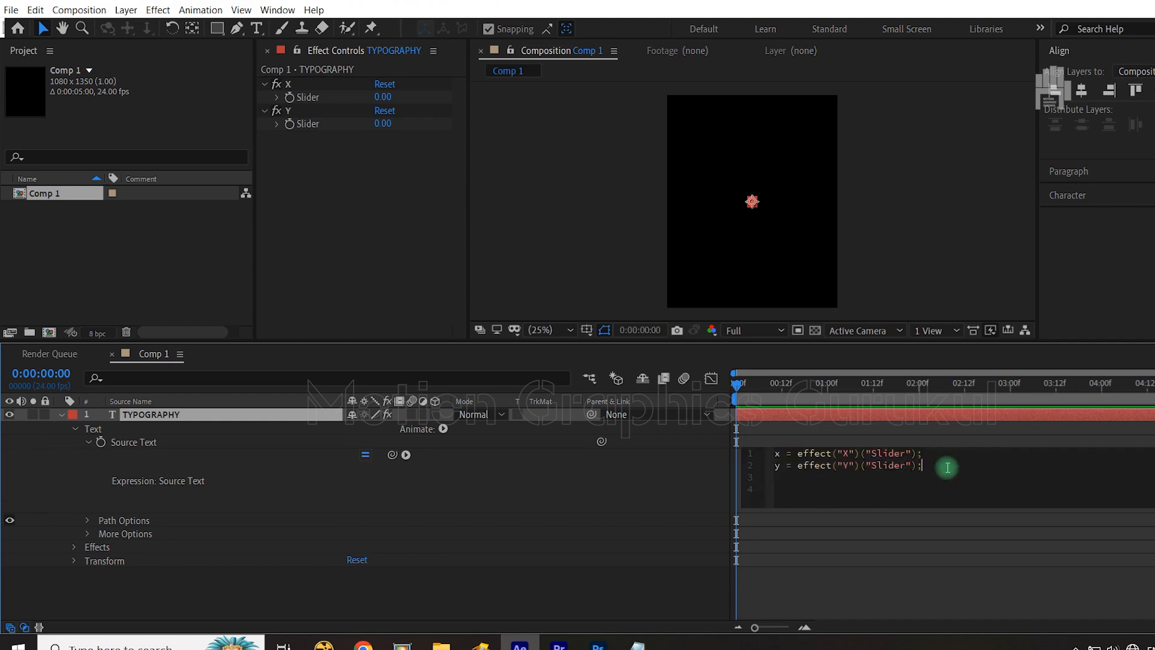
pyautogui.press('Down')
pyautogui.press('Down')
pyautogui.write('(repe')
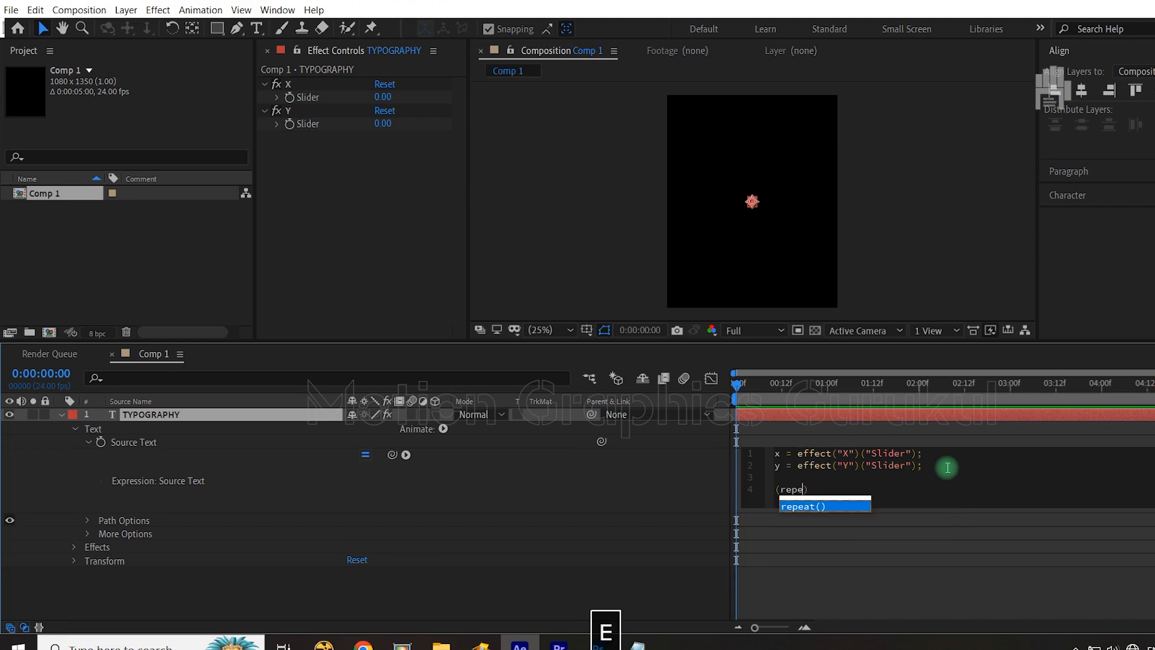
pyautogui.click(813, 507)
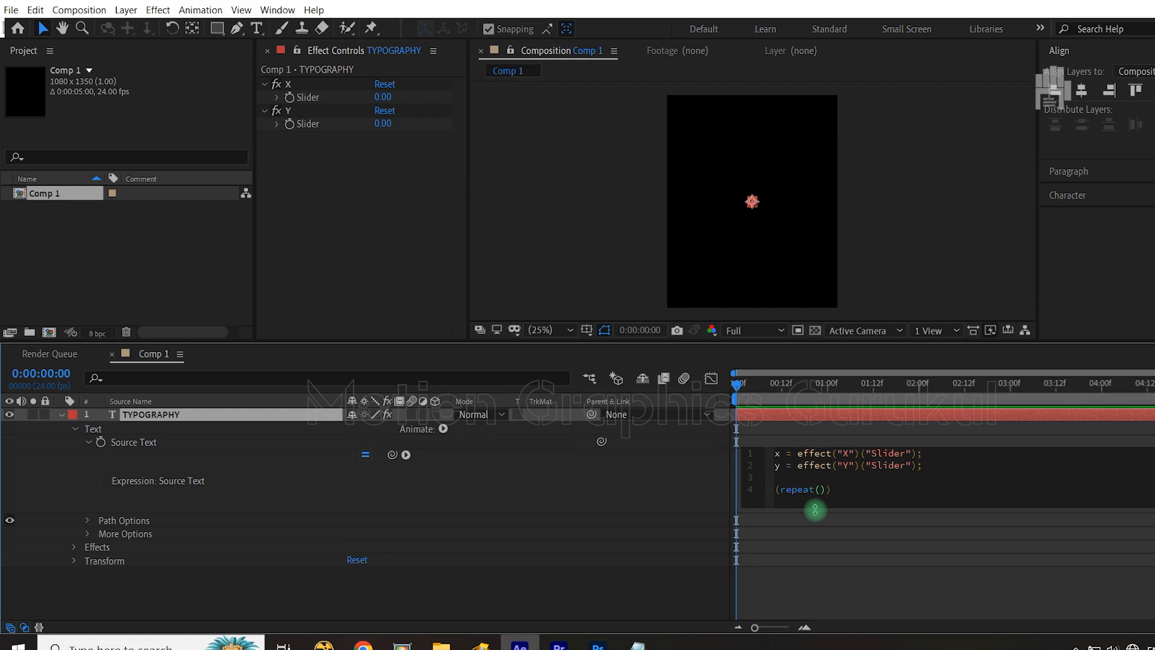
pyautogui.write('x')
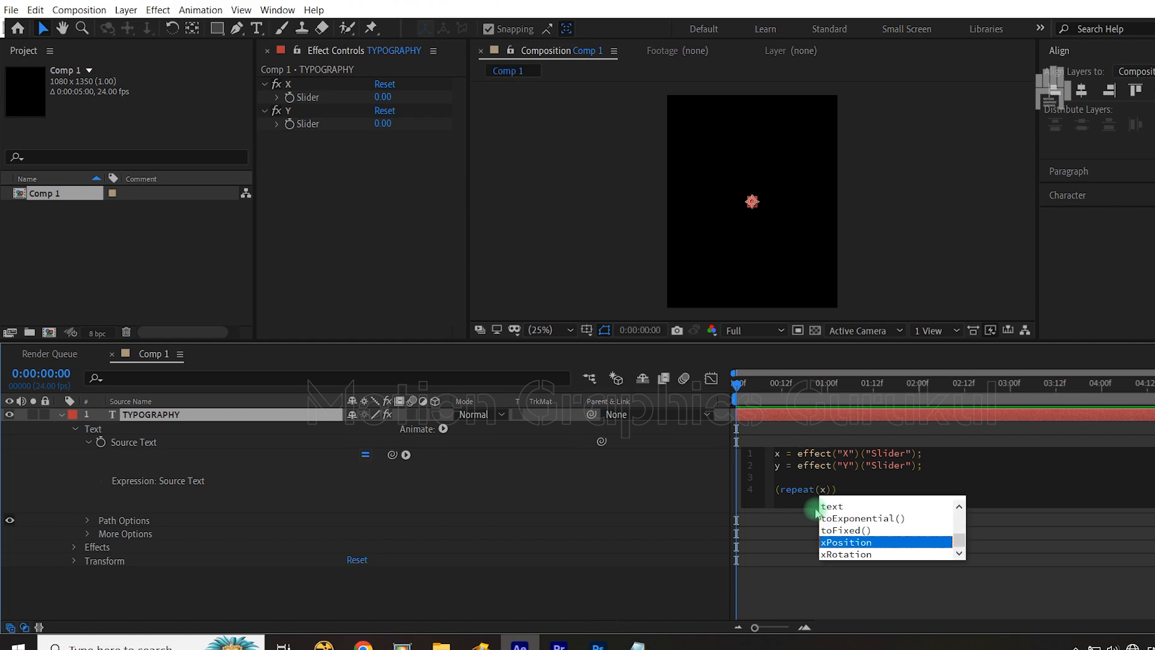
pyautogui.press('Right')
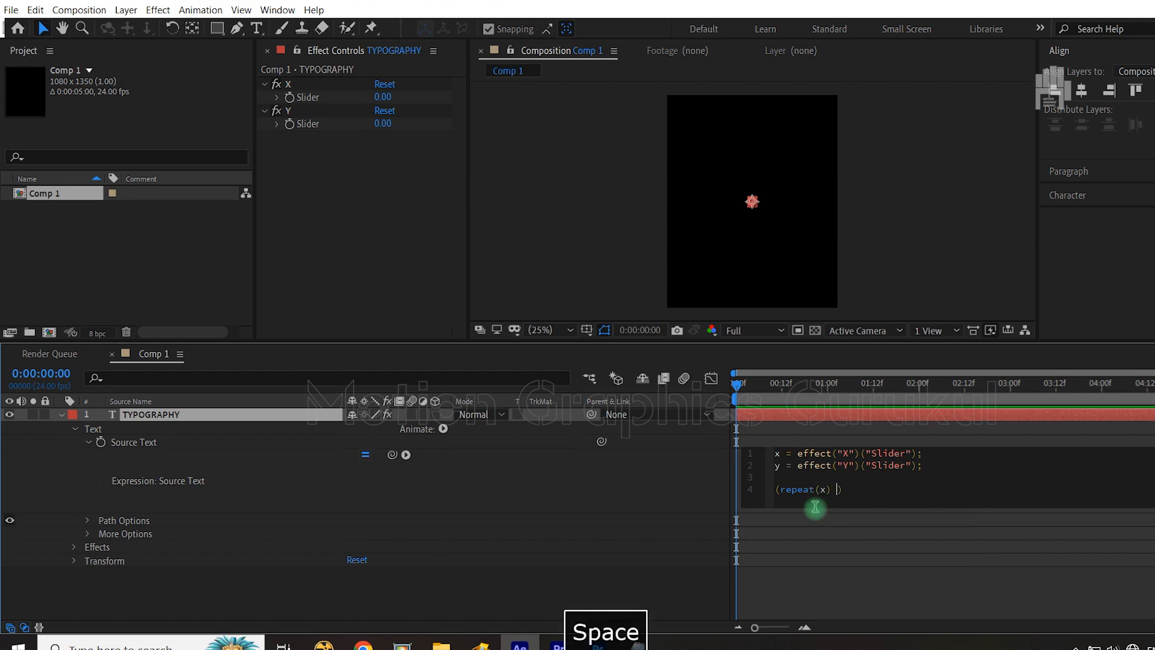
# Extend the fourth expression line with a quoted line break so it reads (repeat(x) + "\n").
pyautogui.write('+ ')
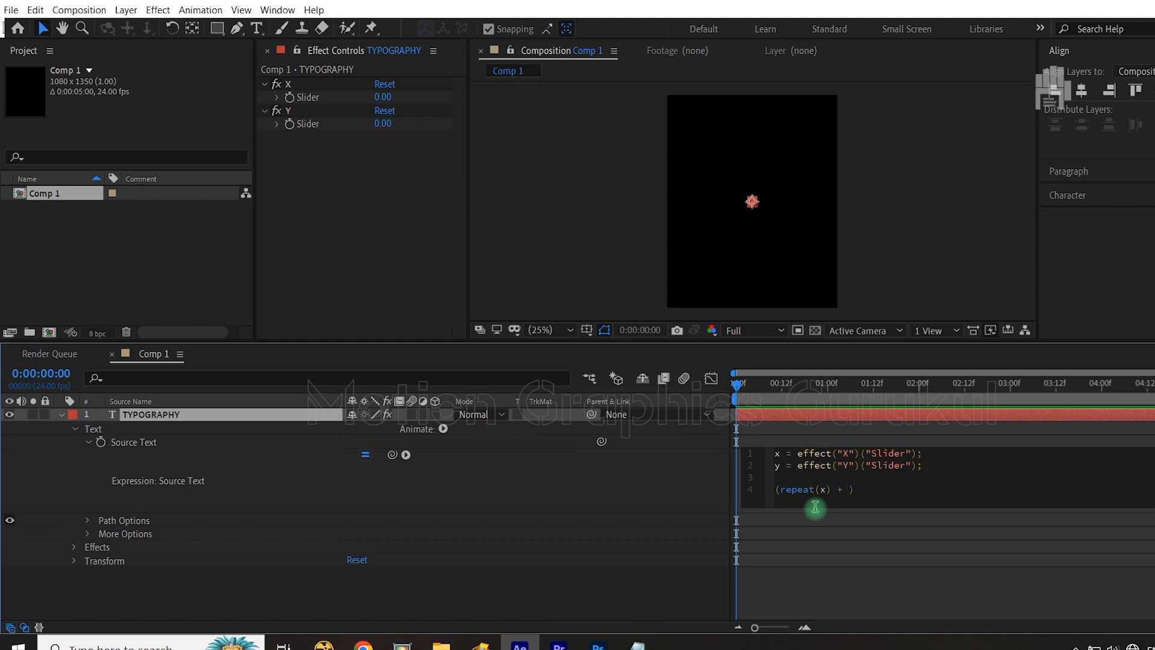
pyautogui.write('\\n')
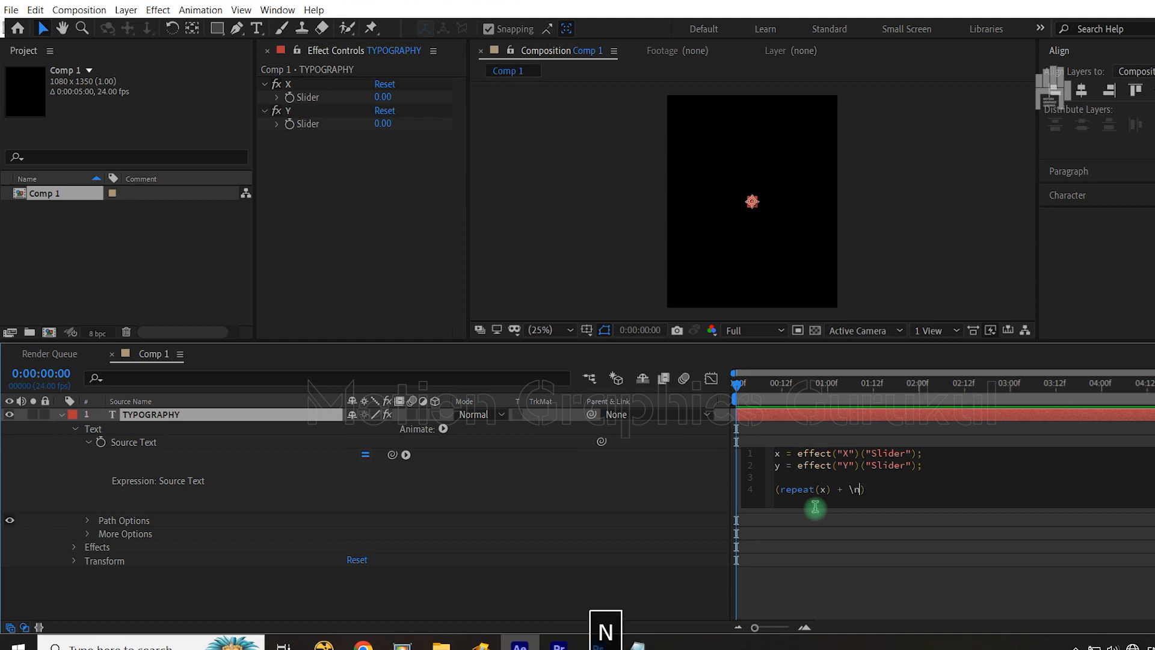
pyautogui.press('Left')
pyautogui.press('Left')
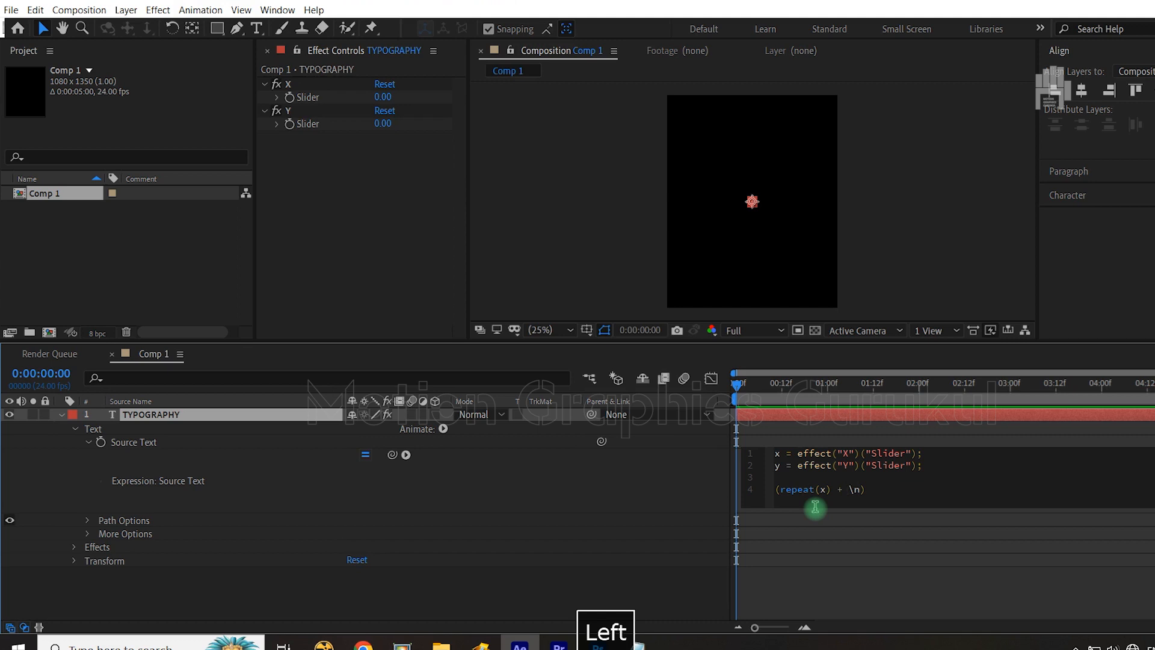
pyautogui.write('"')
pyautogui.press('Right')
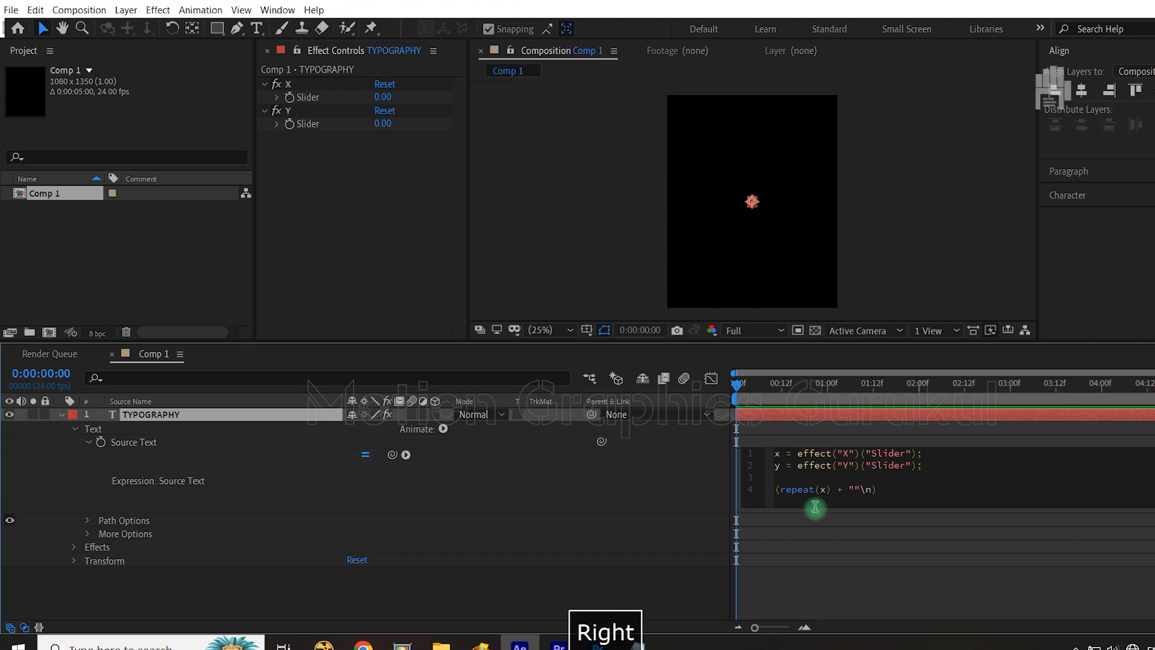
pyautogui.press('BackSpace')
pyautogui.press('Right')
pyautogui.write('"')
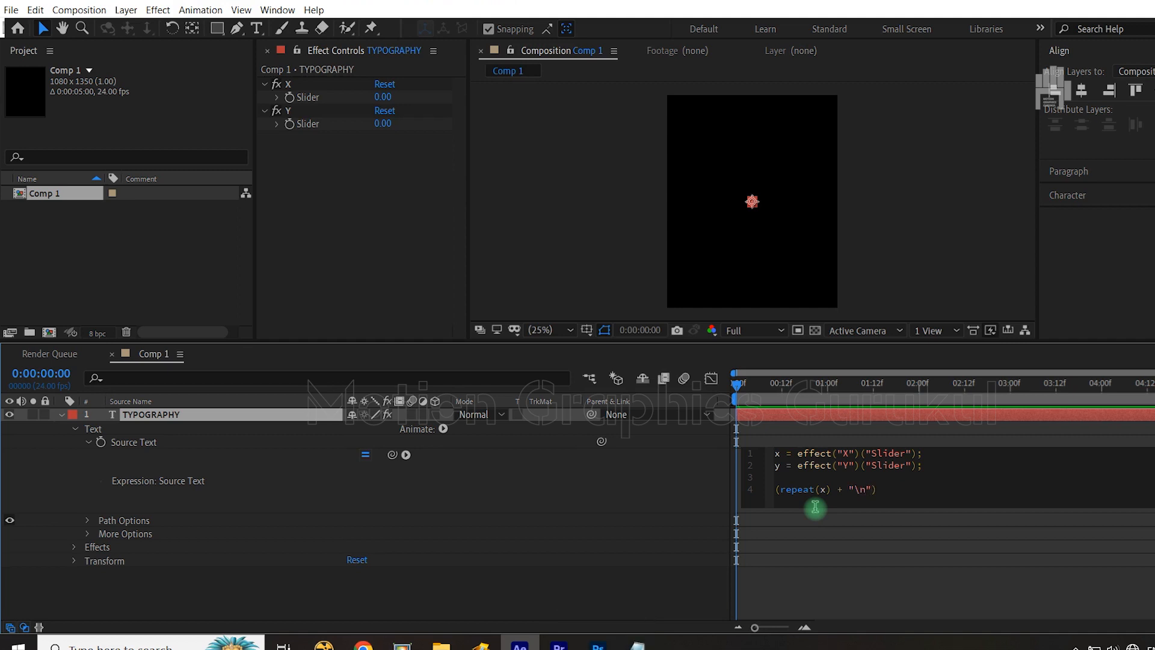
# Append .repeat(y) to the fourth line and commit the Source Text expression.
pyautogui.press('Right')
pyautogui.write('.rep')
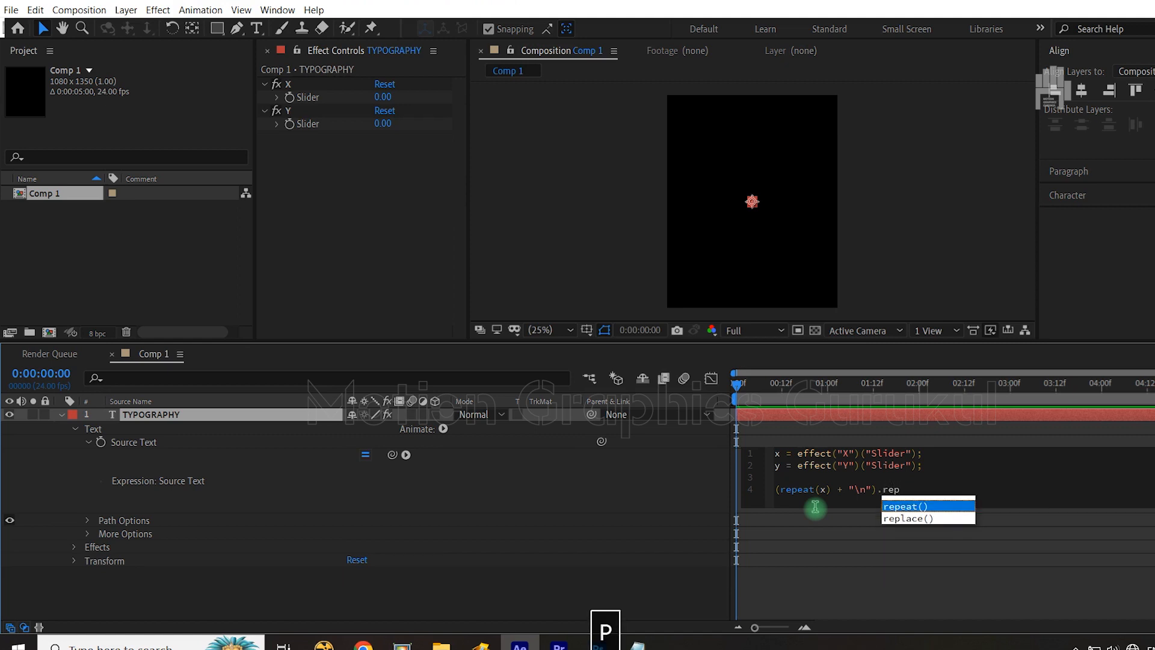
pyautogui.click(894, 507)
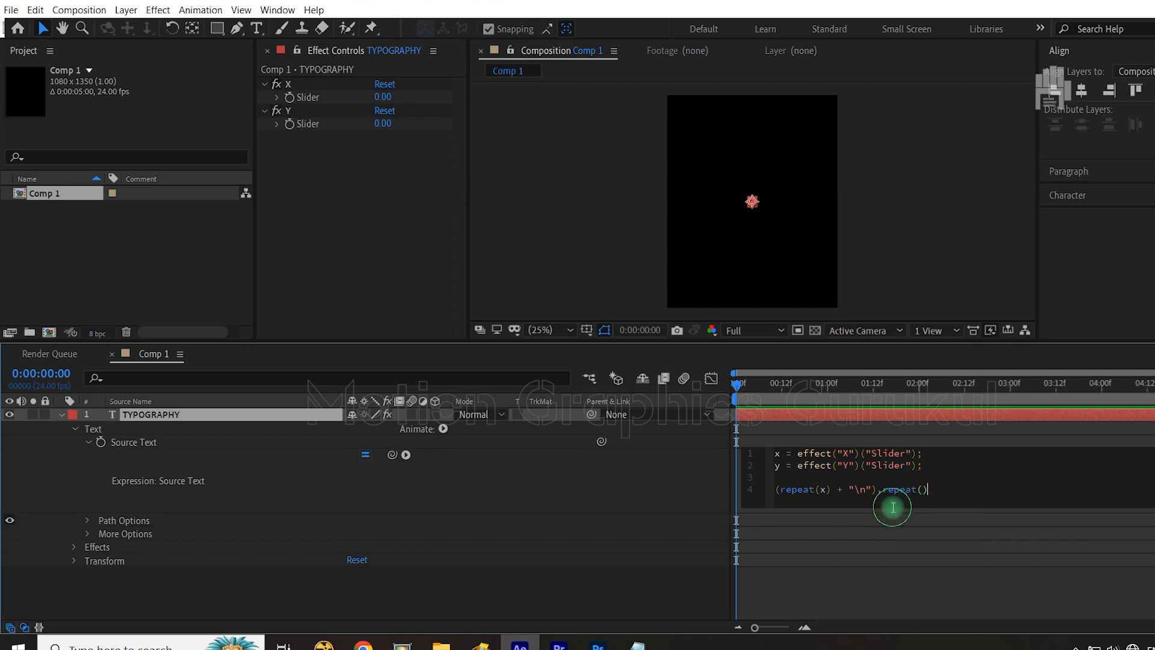
pyautogui.press('Left')
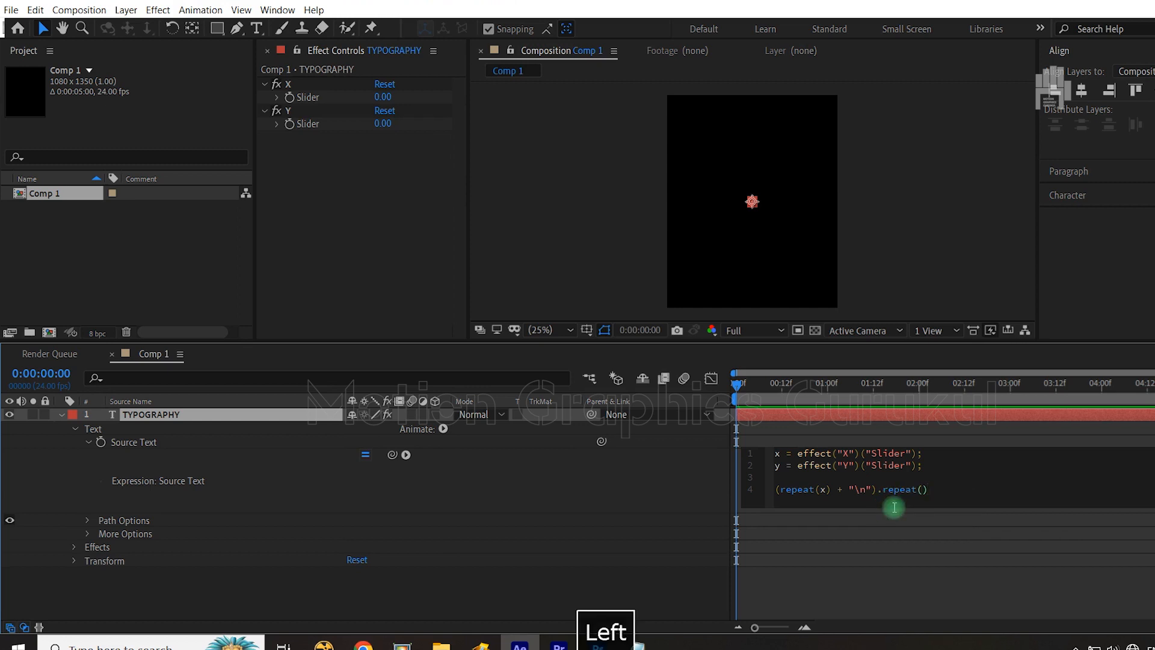
pyautogui.write('y')
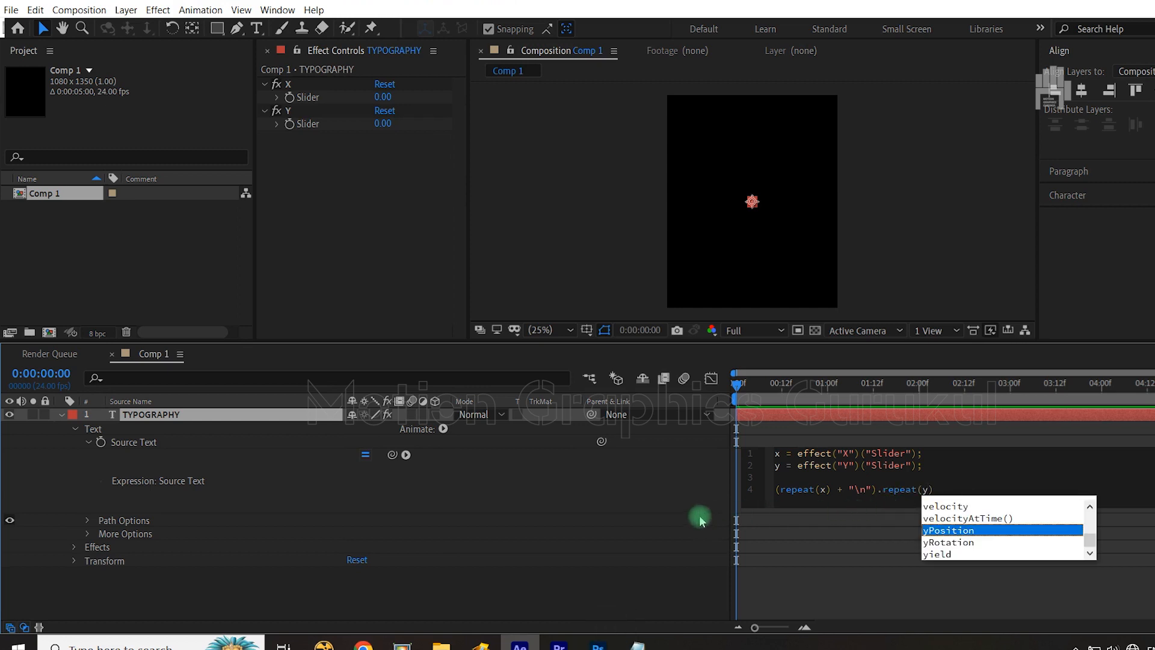
pyautogui.click(670, 492)
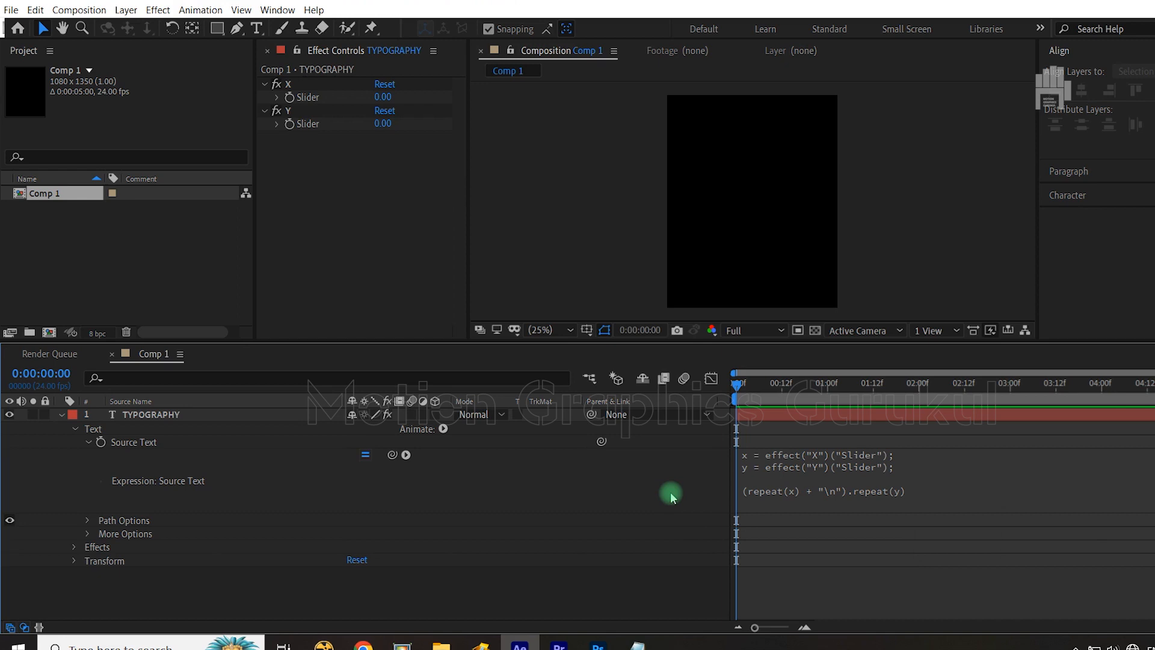
# Set the X slider to 2 and the Y slider to 5.
pyautogui.moveTo(737, 386); pyautogui.dragTo(711, 446)
pyautogui.click(382, 97)
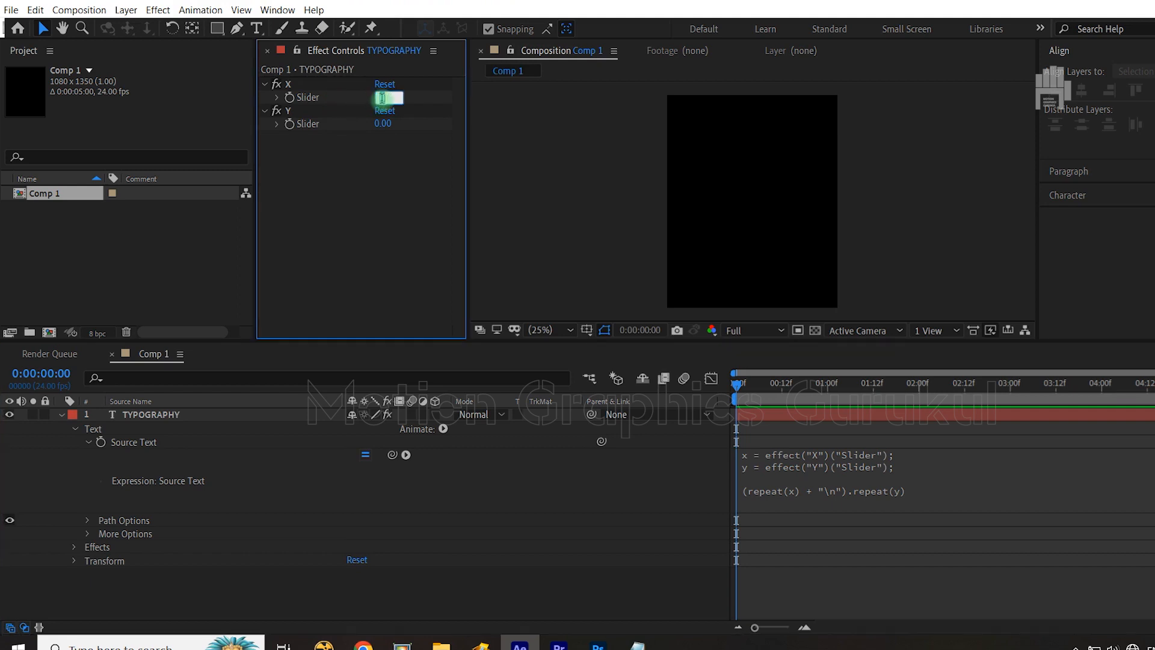
pyautogui.write('2')
pyautogui.click(389, 189)
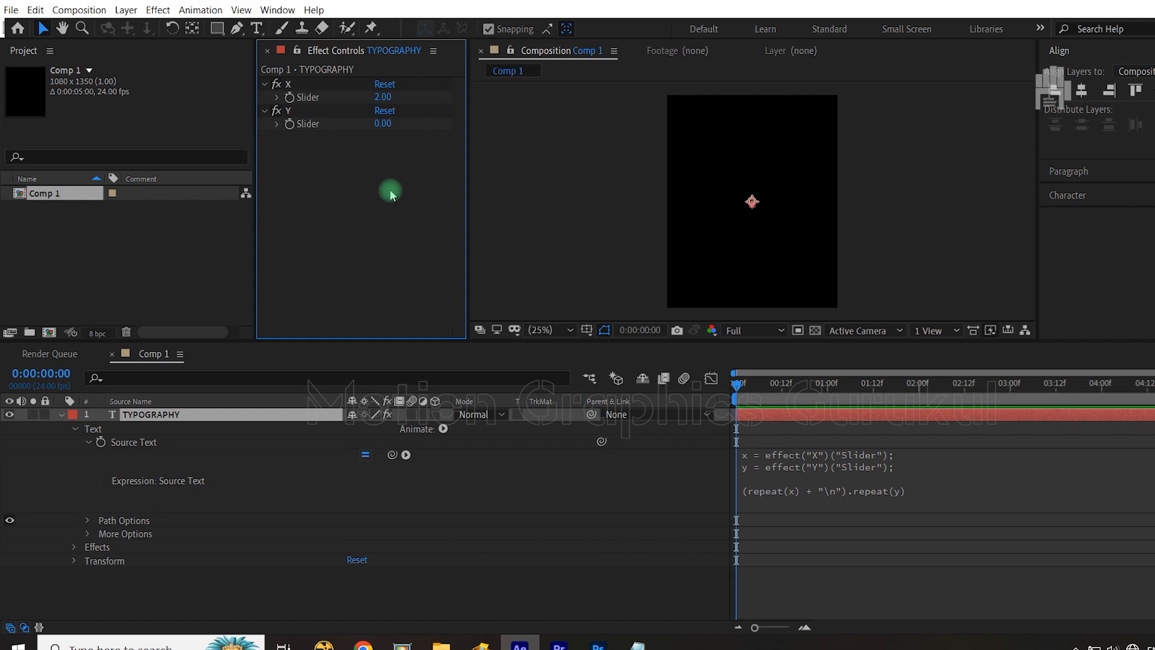
pyautogui.click(384, 124)
pyautogui.write('5')
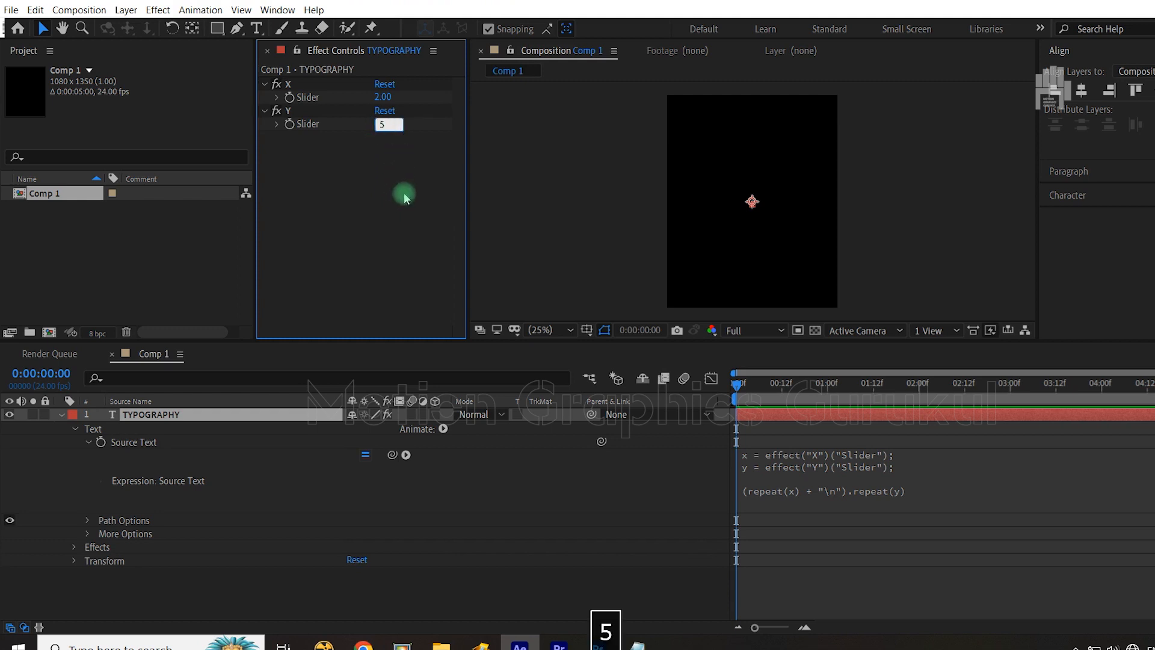
pyautogui.click(402, 193)
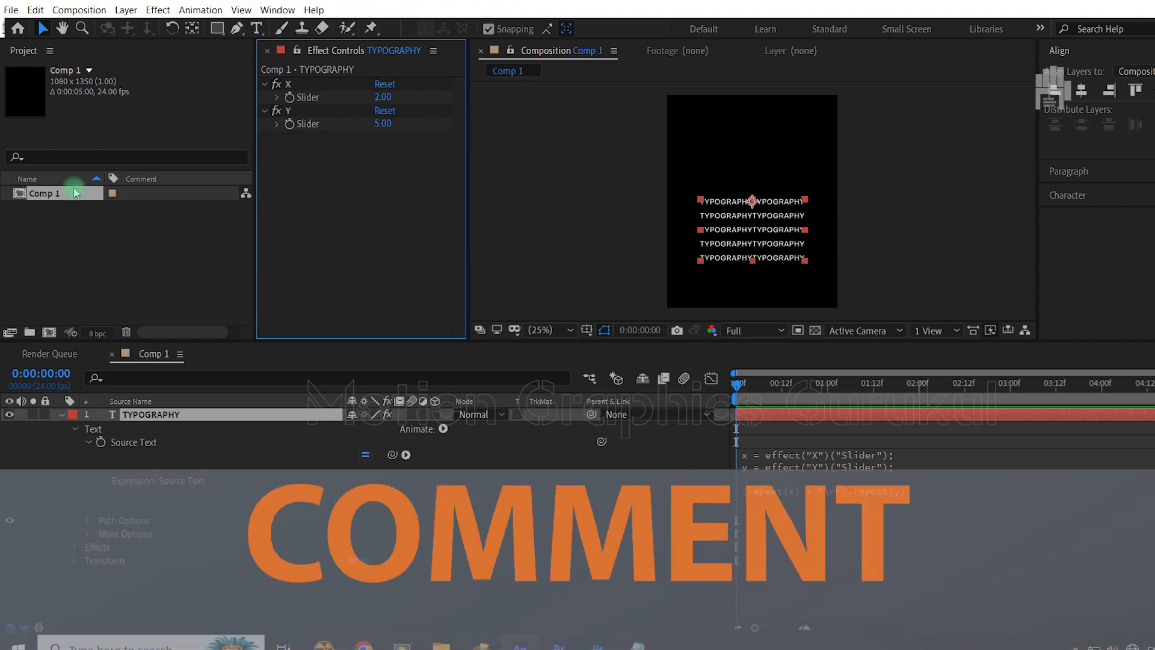
# Keyframe the TYPOGRAPHY layer's Position at 0 seconds with the text just below the frame, at 540, 1387.3.
pyautogui.click(61, 415)
pyautogui.click(286, 519)
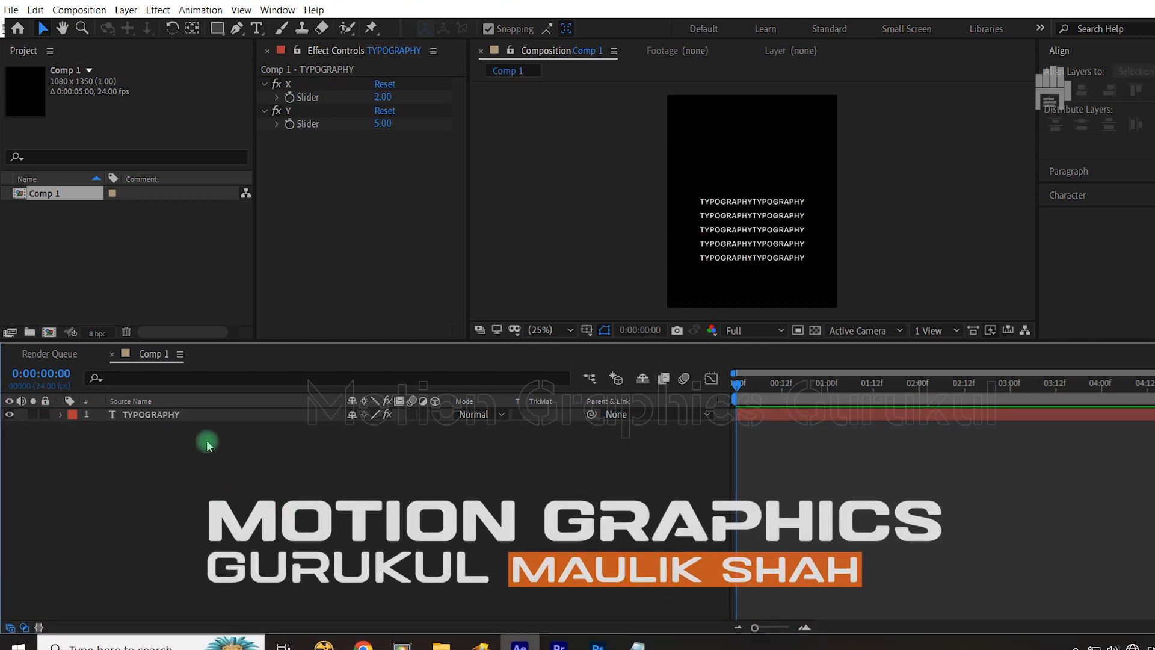
pyautogui.click(208, 416)
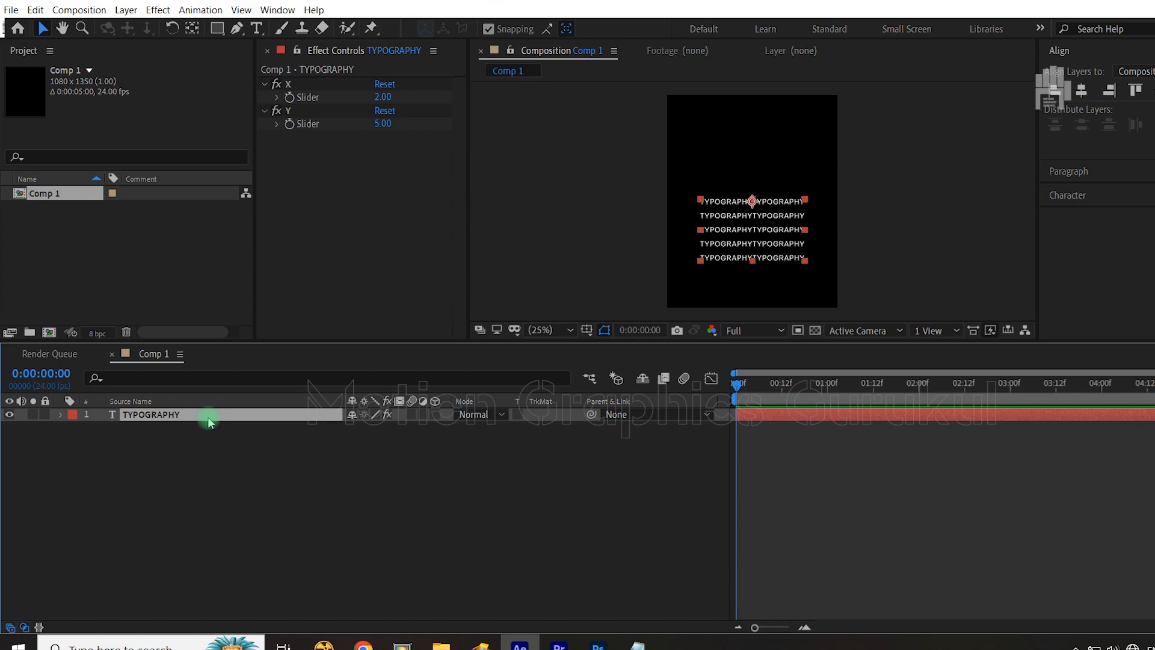
pyautogui.press('p')
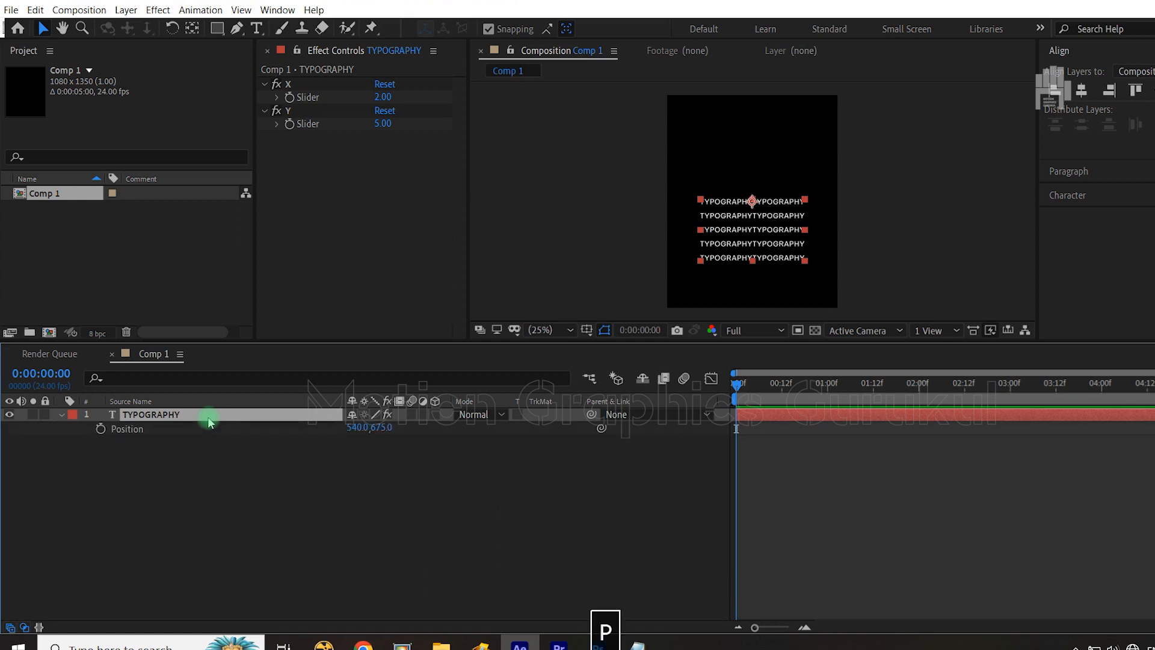
pyautogui.click(102, 428)
pyautogui.click(1154, 90)
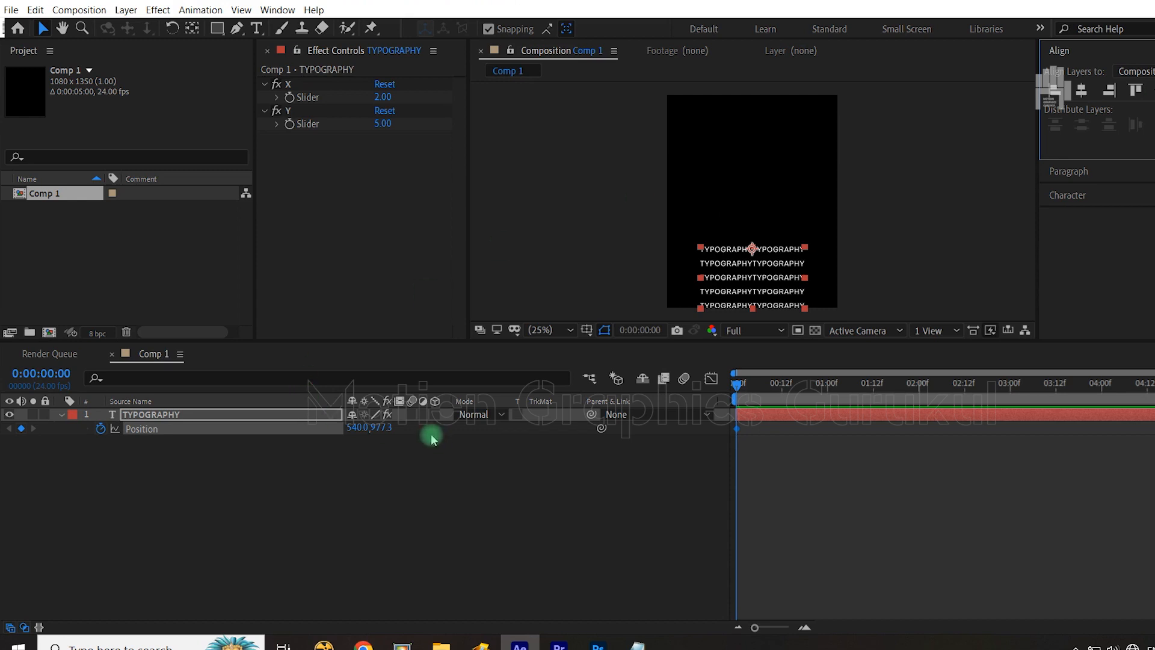
pyautogui.moveTo(382, 427); pyautogui.dragTo(696, 432)
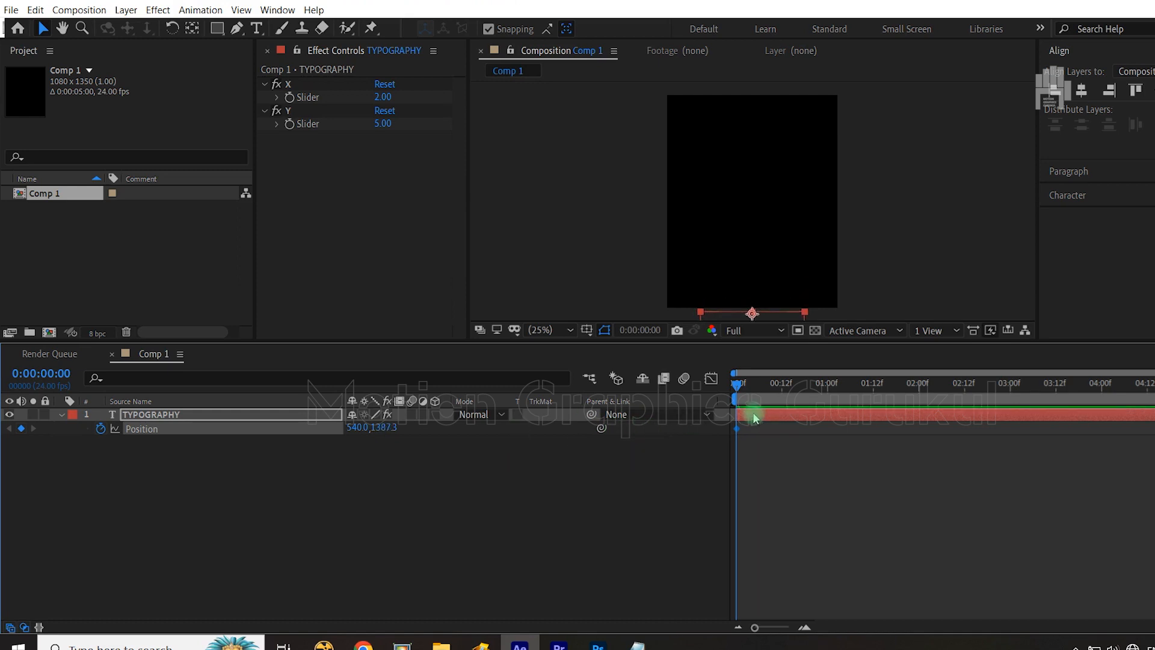
# Add a Position keyframe at 1 second by centring the text vertically in the composition.
pyautogui.moveTo(737, 383); pyautogui.dragTo(747, 383)
pyautogui.moveTo(822, 394); pyautogui.dragTo(832, 400)
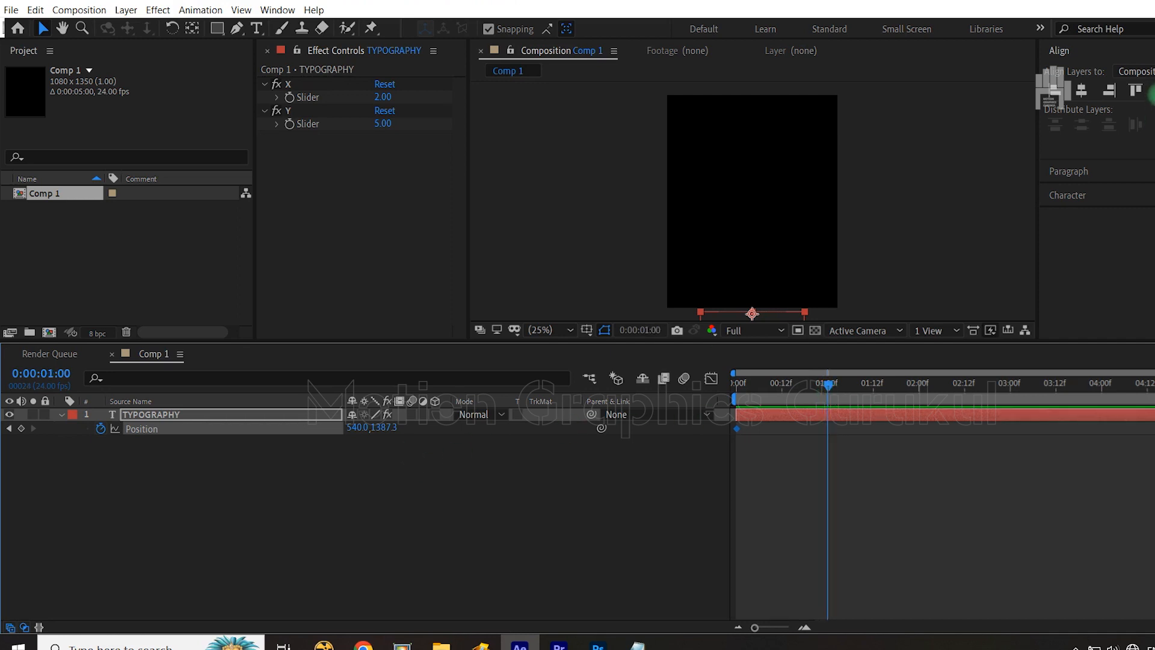
pyautogui.click(1150, 90)
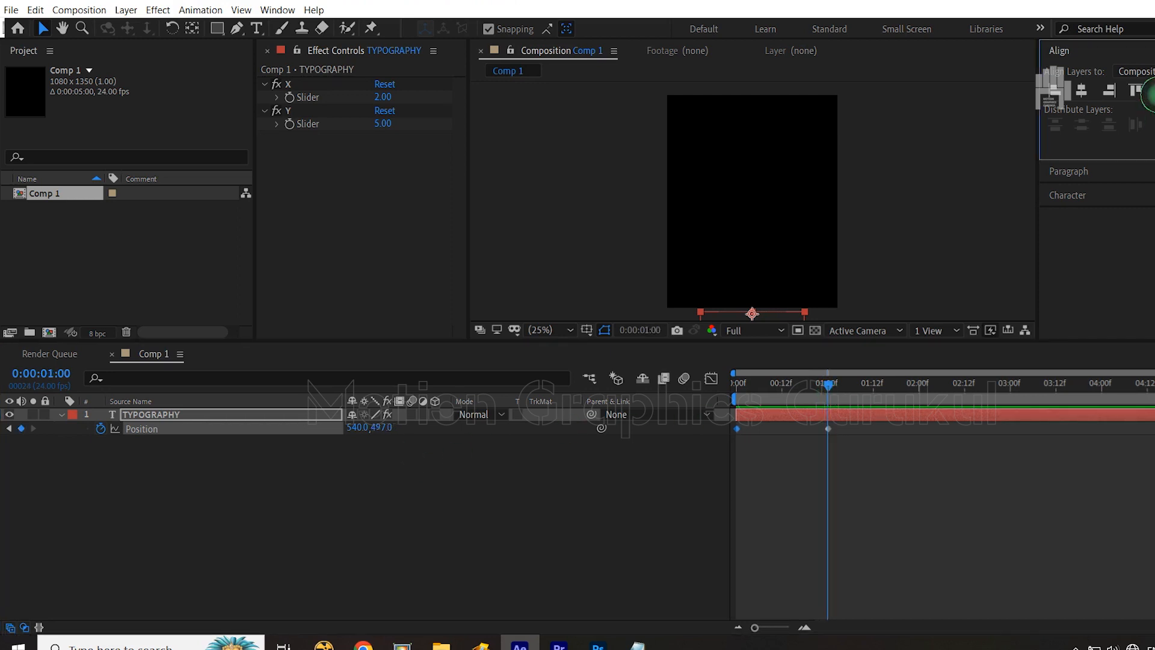
pyautogui.click(622, 498)
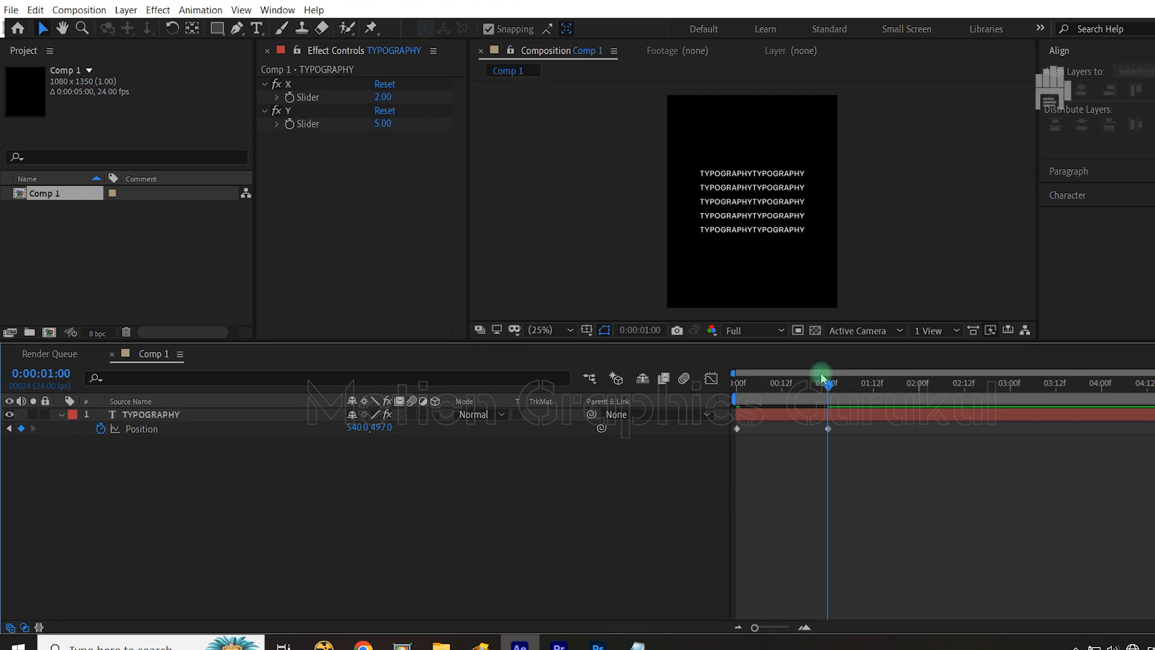
# Start keyframing the X and Y sliders at 0 seconds with their existing values.
pyautogui.moveTo(823, 377); pyautogui.dragTo(741, 408)
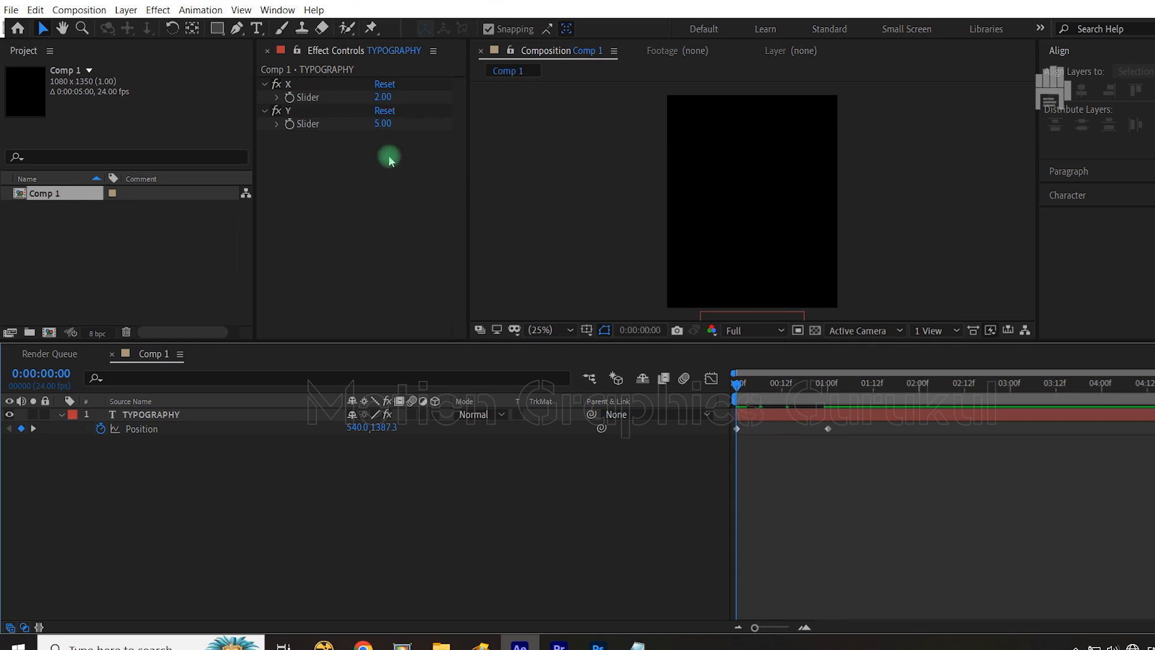
pyautogui.click(289, 101)
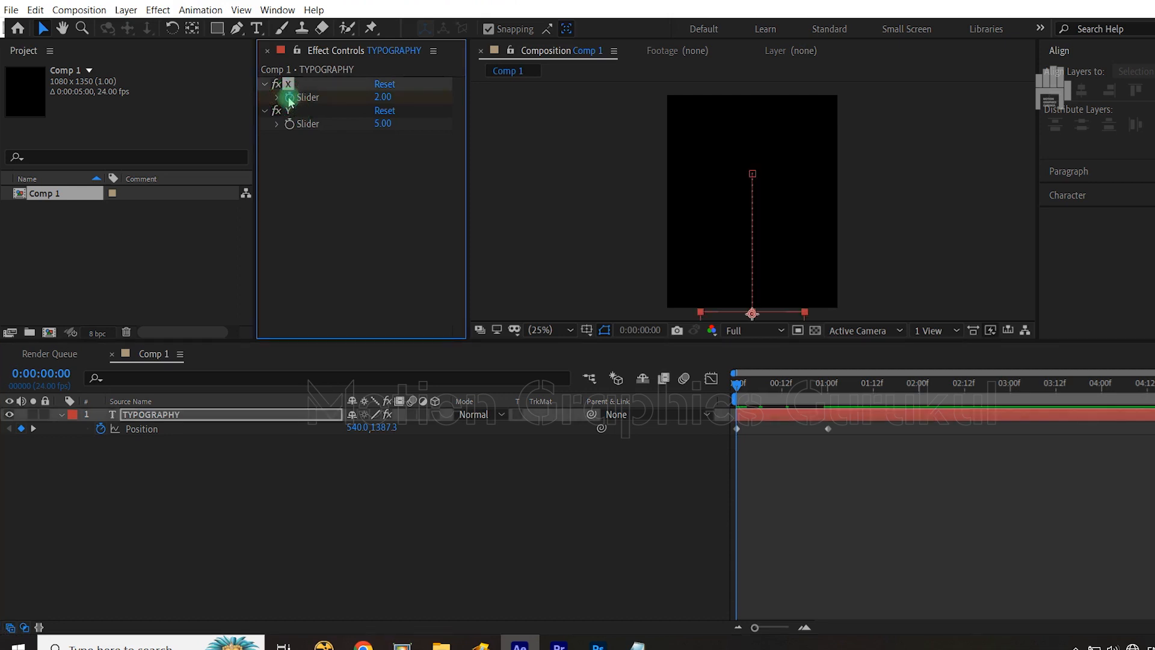
pyautogui.click(289, 128)
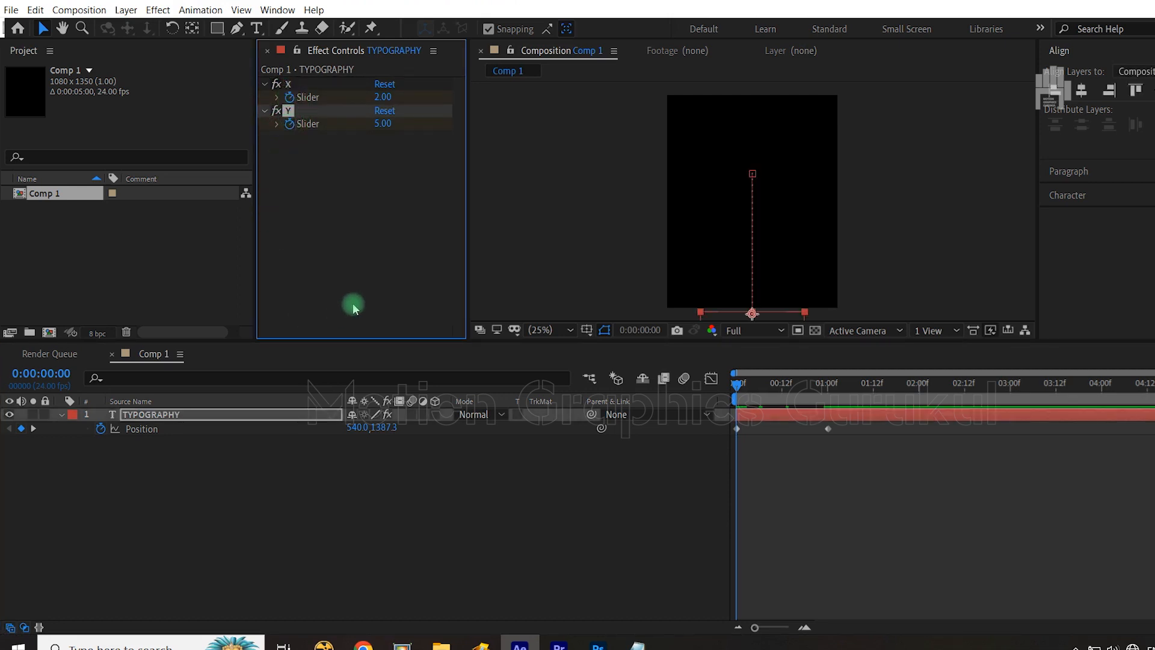
# Show the layer's keyframed properties, add X and Y slider keyframes at 1 second, and return to the first keyframes.
pyautogui.press('k')
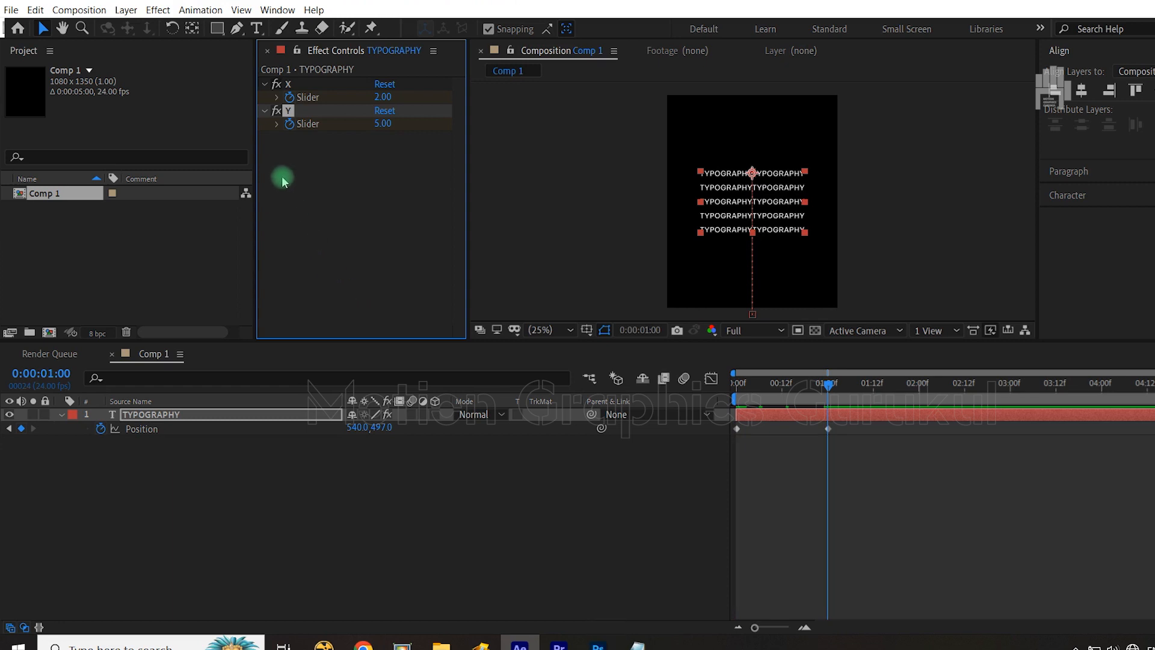
pyautogui.click(281, 175)
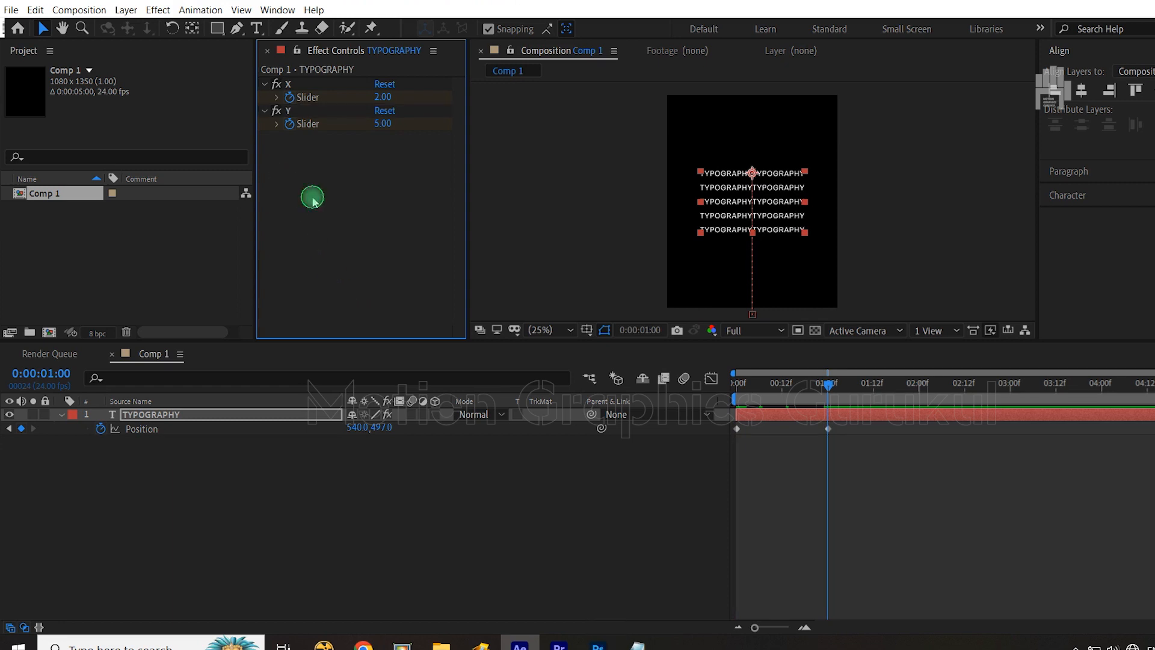
pyautogui.click(206, 415)
pyautogui.press('u')
pyautogui.click(37, 480)
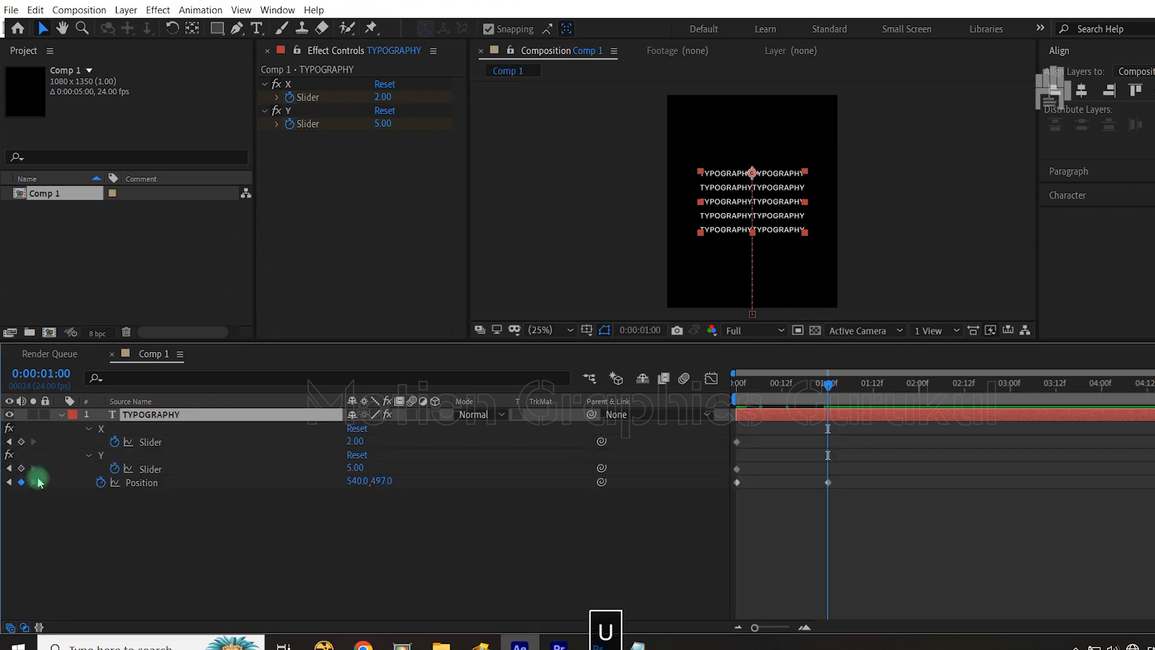
pyautogui.click(21, 441)
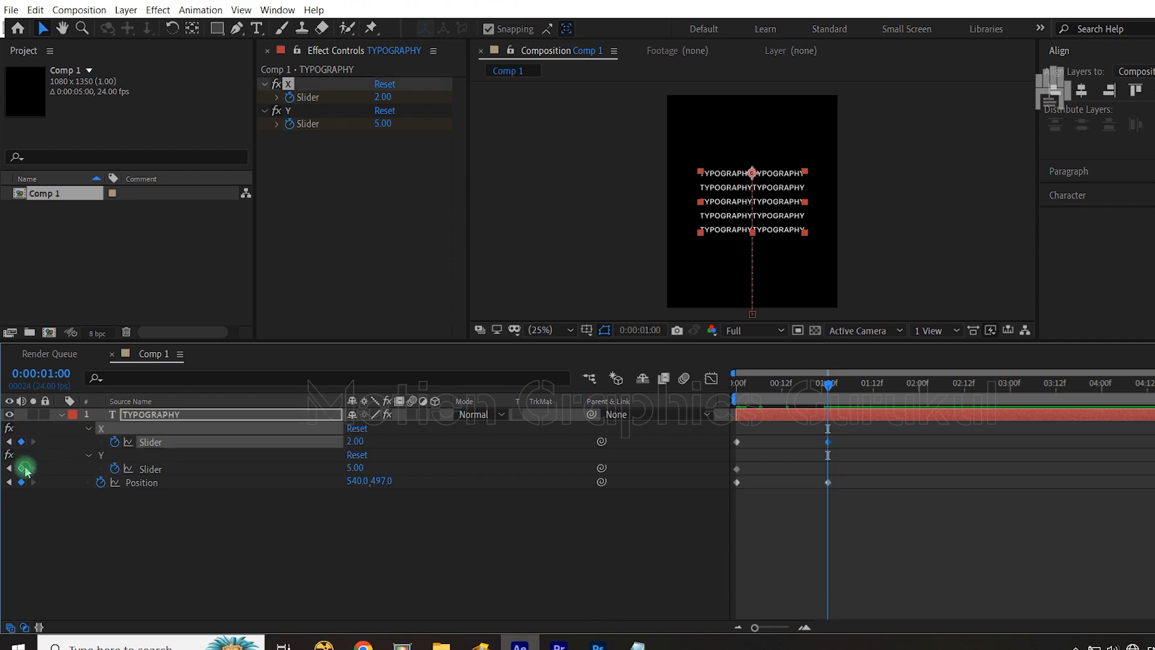
pyautogui.click(21, 469)
pyautogui.click(10, 475)
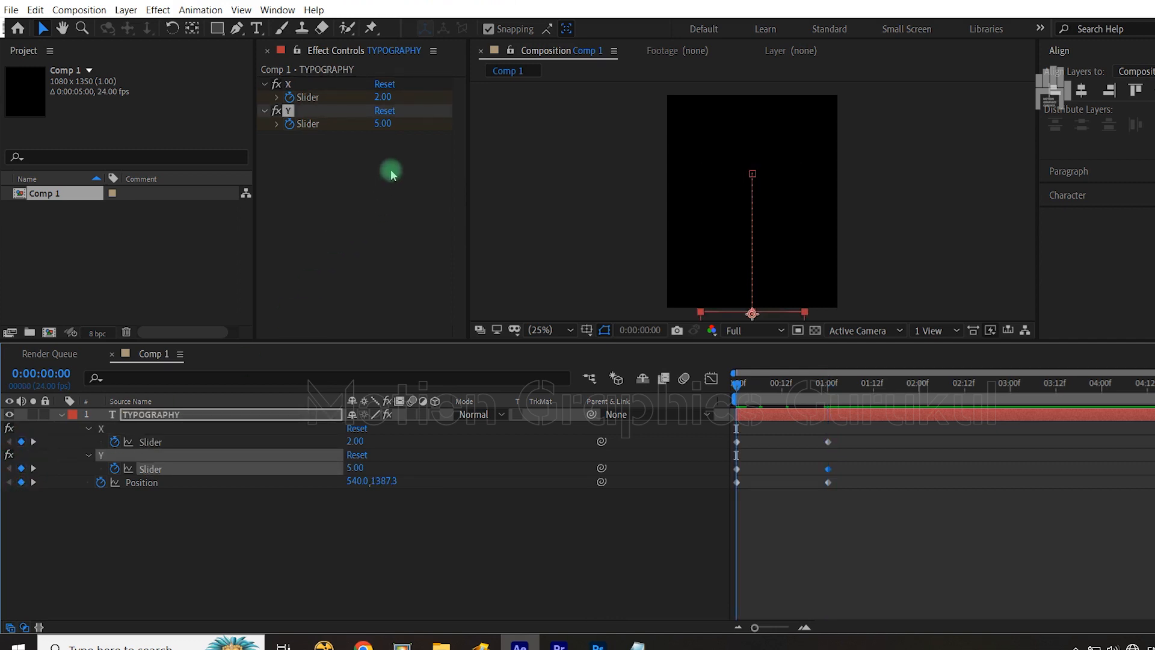
# Set the X and Y slider keyframes at 0 seconds to 0.
pyautogui.click(383, 99)
pyautogui.write('0')
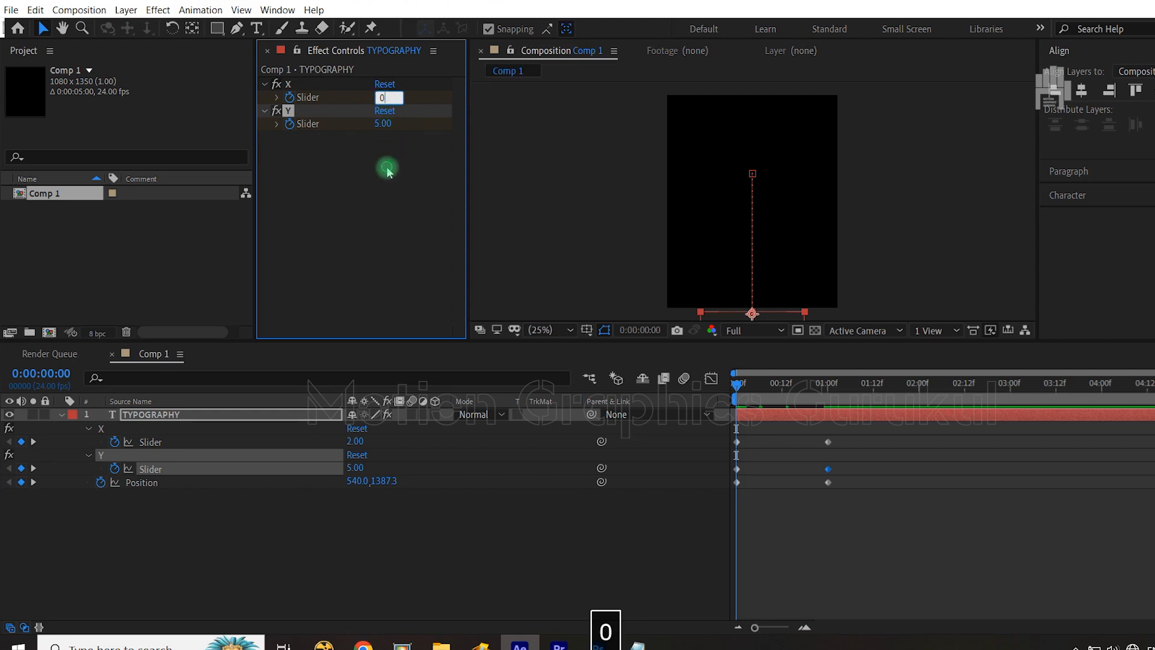
pyautogui.click(384, 124)
pyautogui.write('0')
pyautogui.click(384, 172)
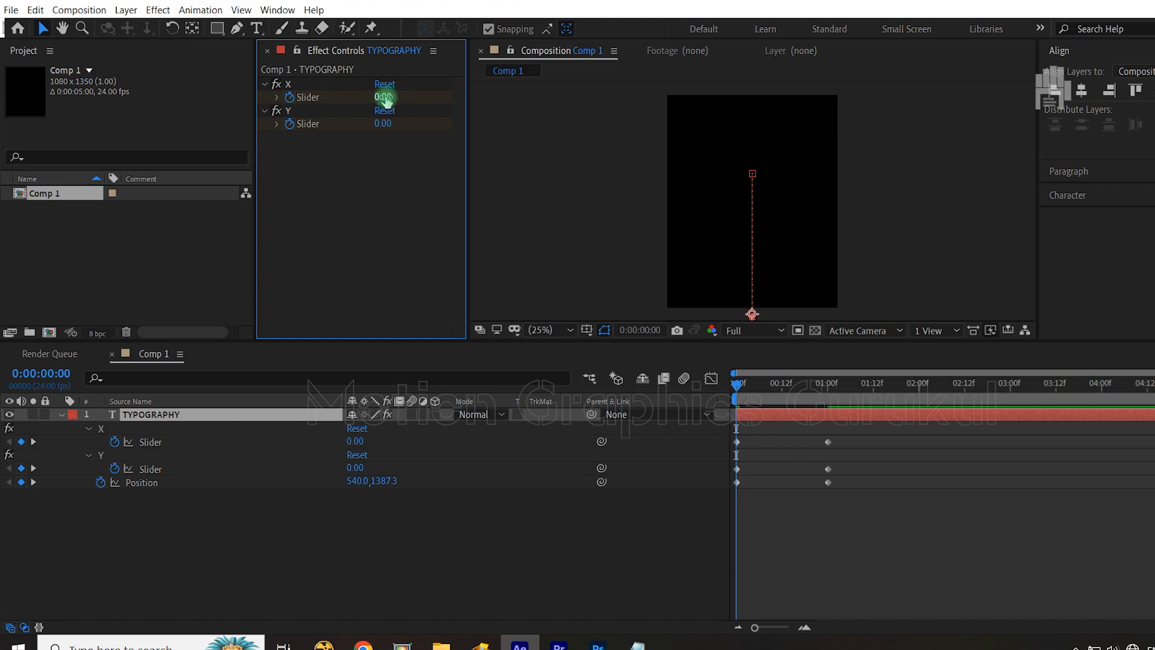
# Set both the X and Y slider keyframes at 0 seconds to 1.
pyautogui.write('1')
pyautogui.click(399, 144)
pyautogui.click(385, 124)
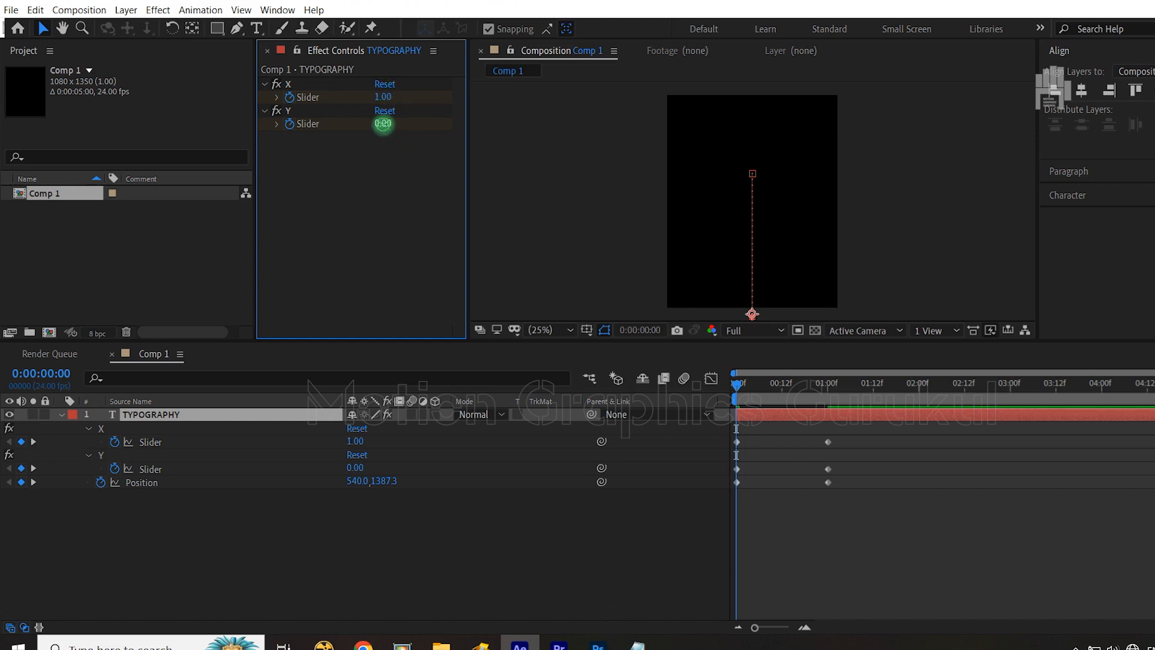
pyautogui.write('1')
pyautogui.click(401, 167)
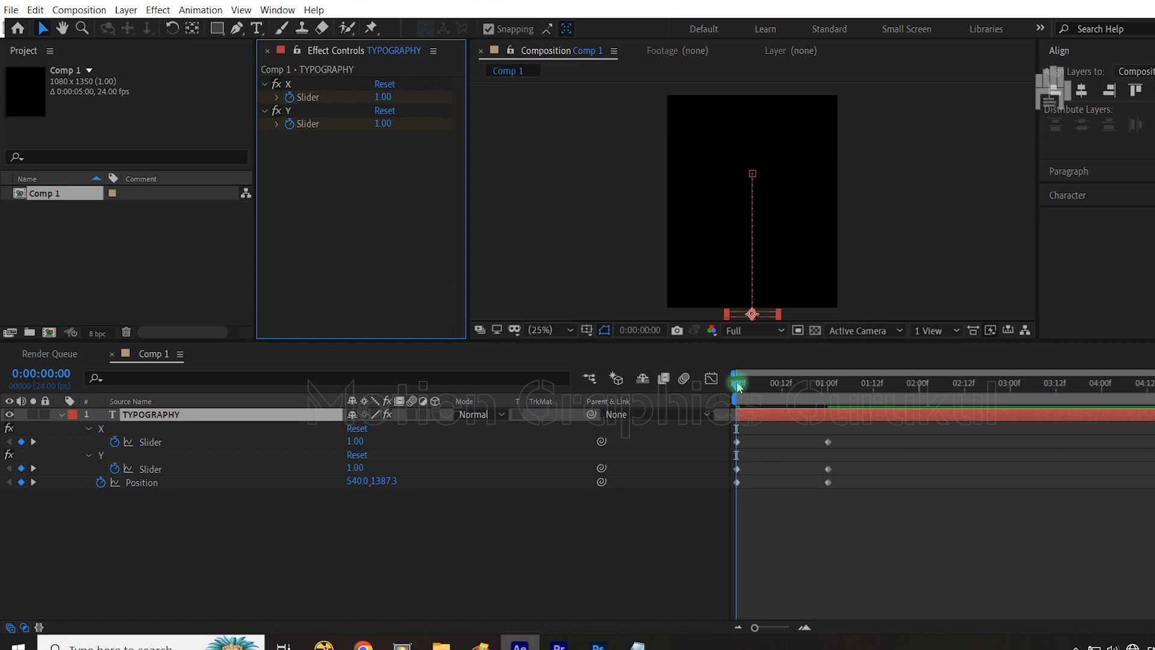
# End the work area at 1 second and play the animation preview.
pyautogui.moveTo(739, 386)
pyautogui.mouseDown()
pyautogui.moveTo(823, 398)
pyautogui.moveTo(737, 397)
pyautogui.mouseUp()
pyautogui.press('n')
pyautogui.click(609, 567)
pyautogui.press('space')
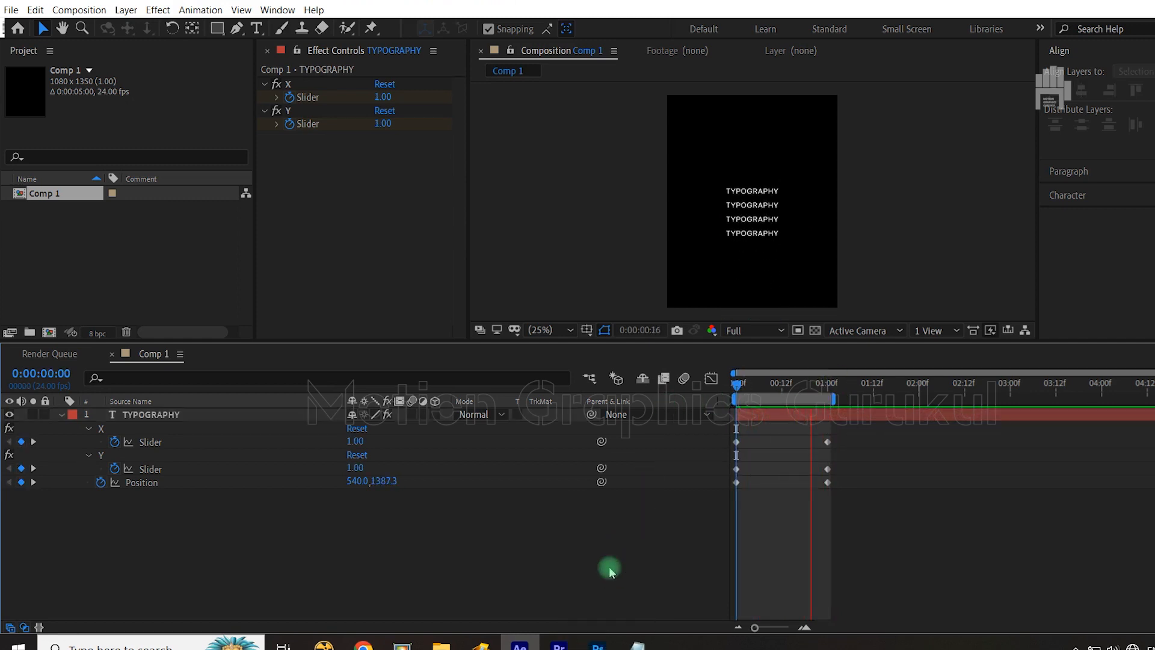
# Extend the end of the work area to about 1 second 12 frames and preview the animation from the first frame.
pyautogui.press('space')
pyautogui.press('space')
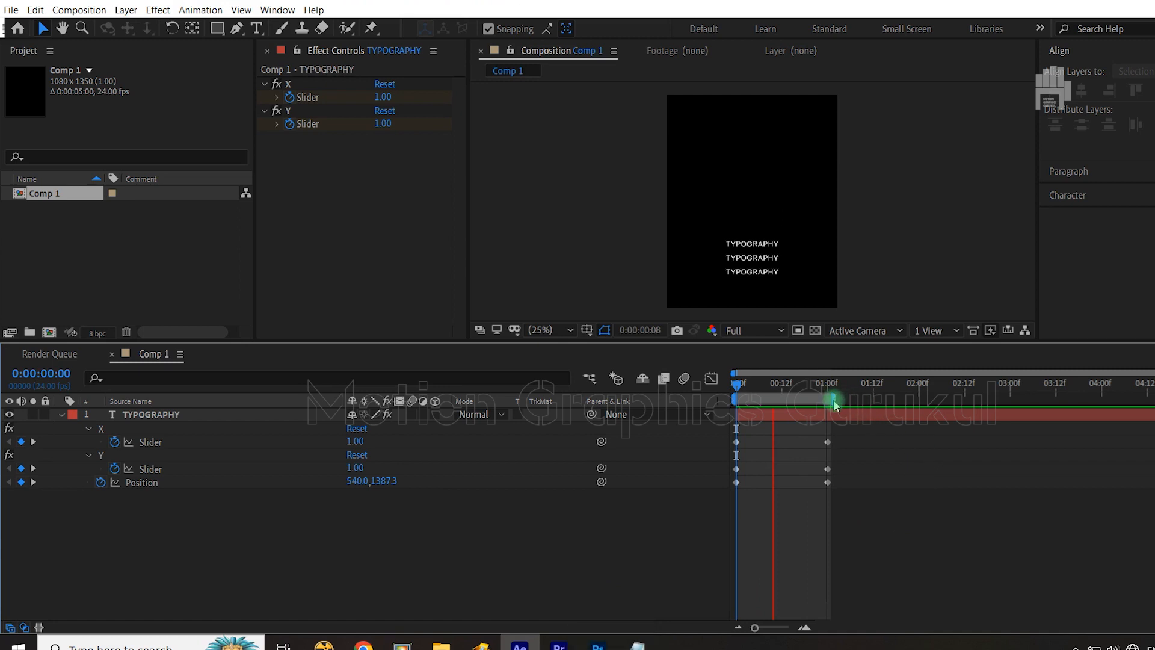
pyautogui.moveTo(833, 399); pyautogui.dragTo(873, 402)
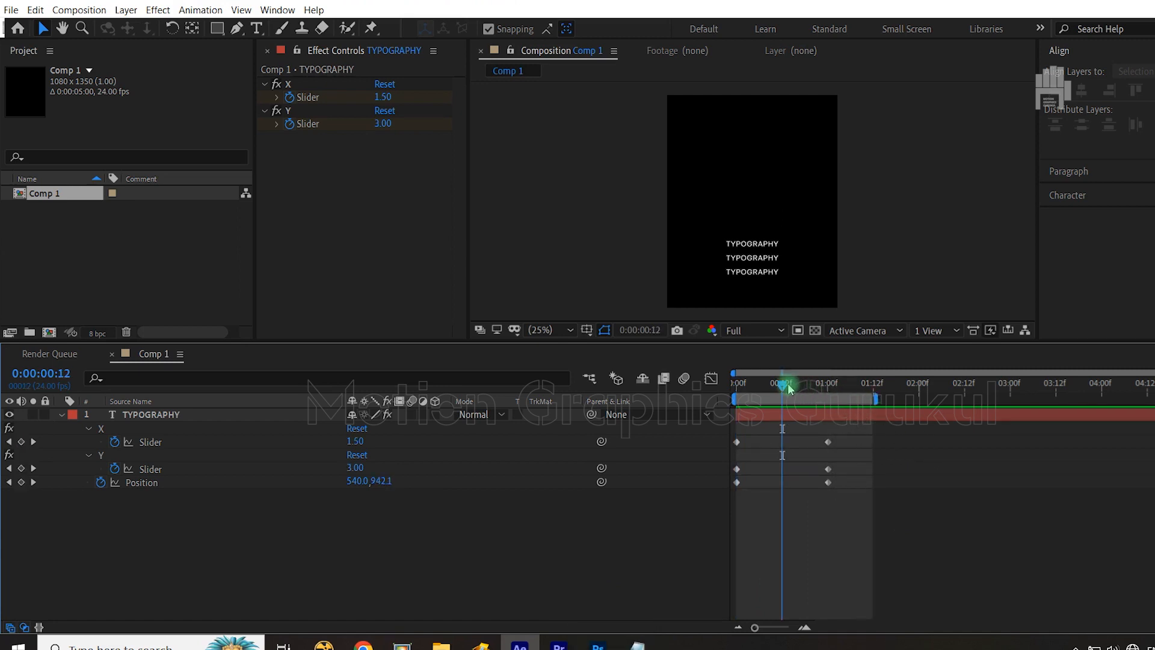
pyautogui.press('Home')
pyautogui.press('space')
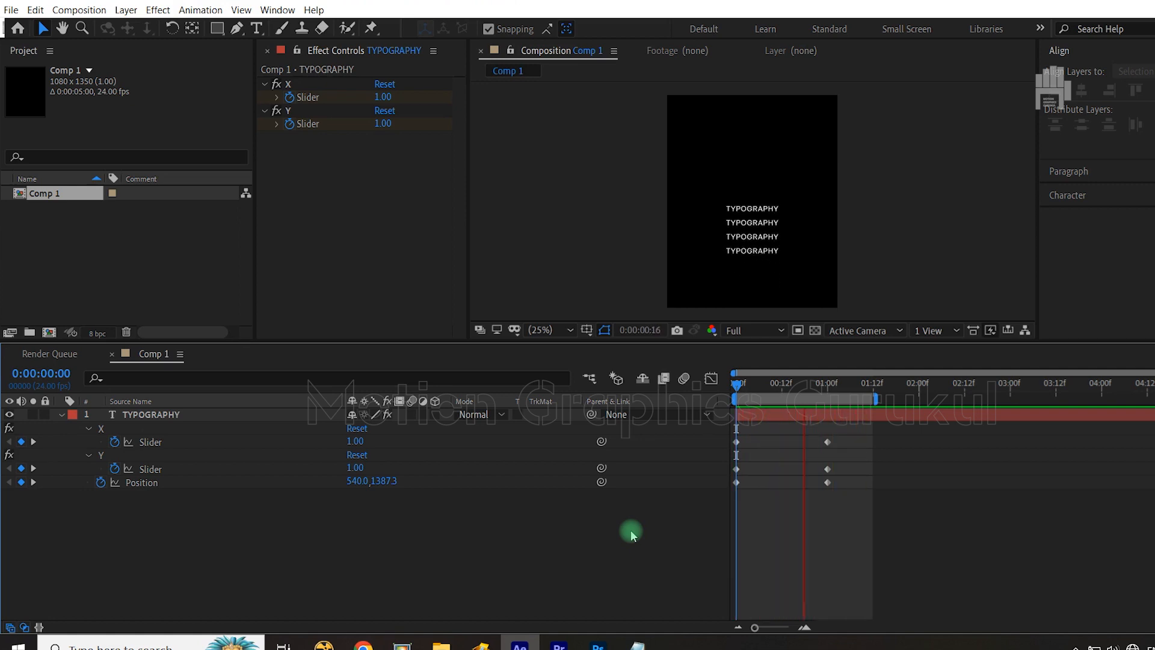
pyautogui.press('space')
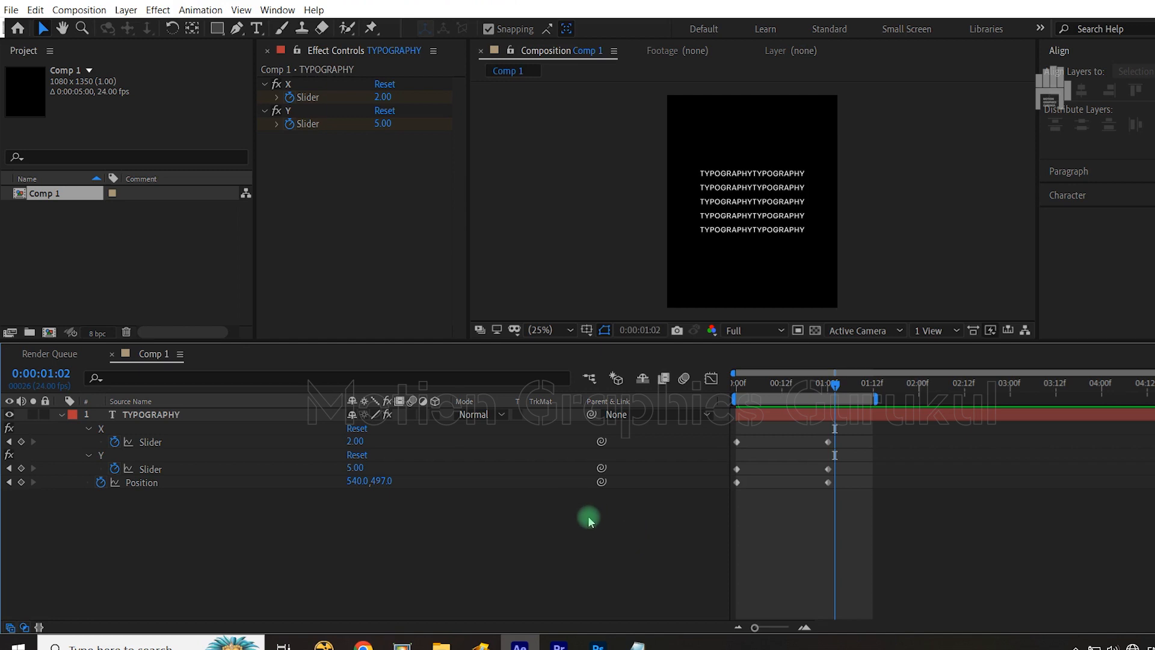
# Replay the typography animation from the beginning and return to 0 seconds.
pyautogui.moveTo(839, 385); pyautogui.dragTo(693, 416)
pyautogui.press('space')
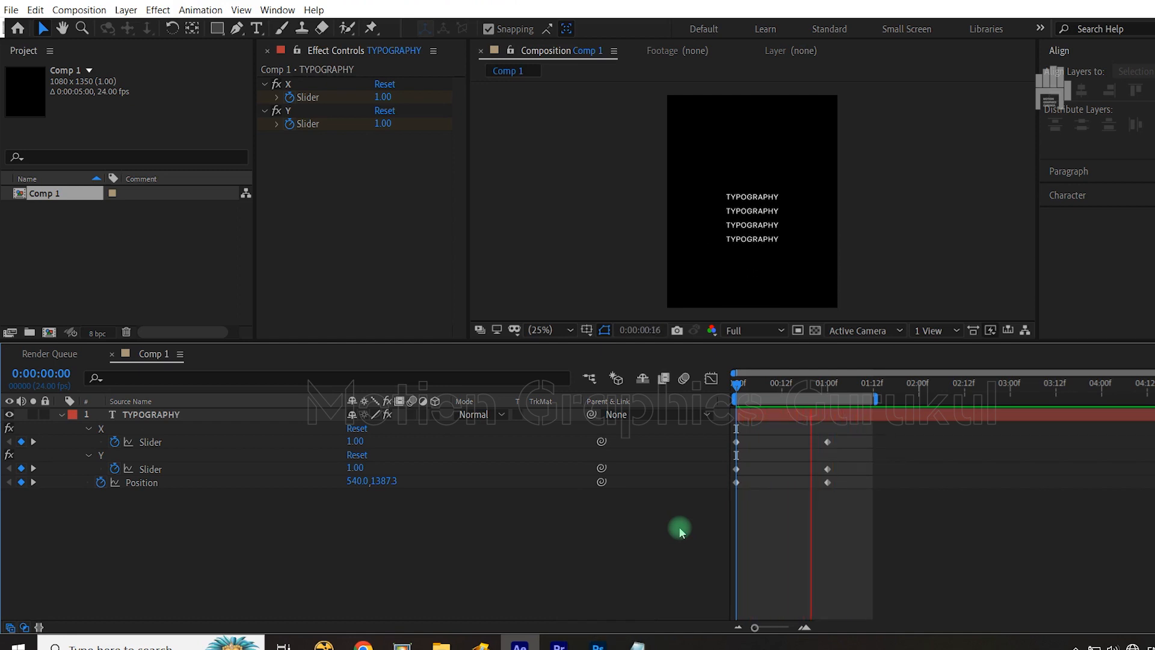
pyautogui.press('space')
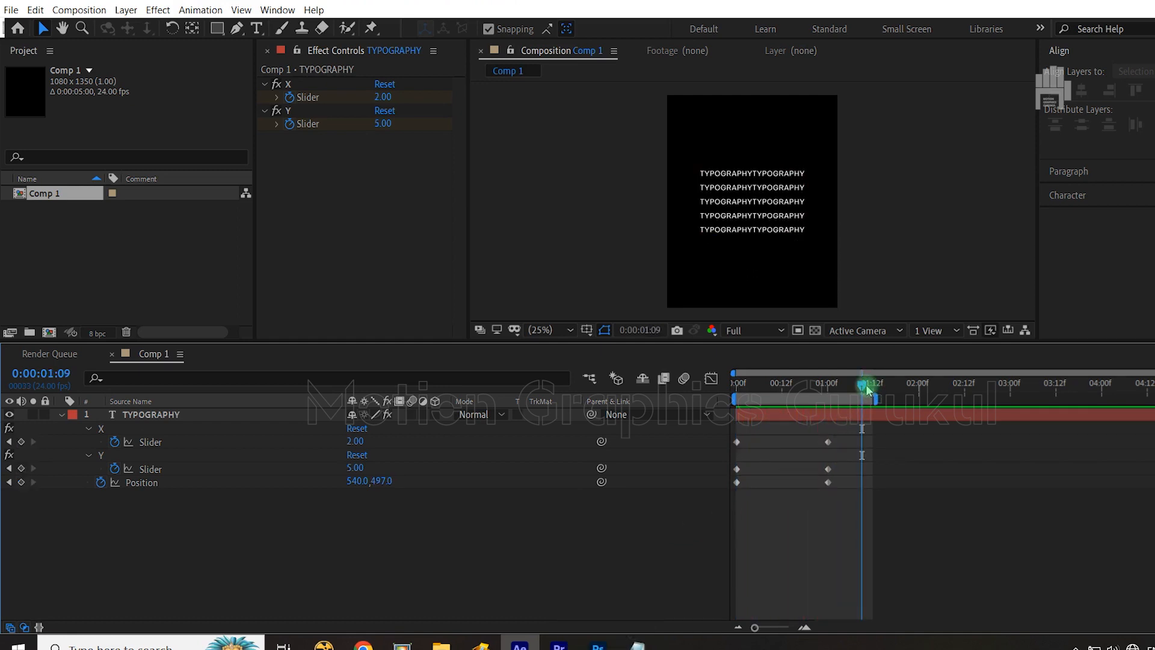
pyautogui.moveTo(859, 388); pyautogui.dragTo(774, 399)
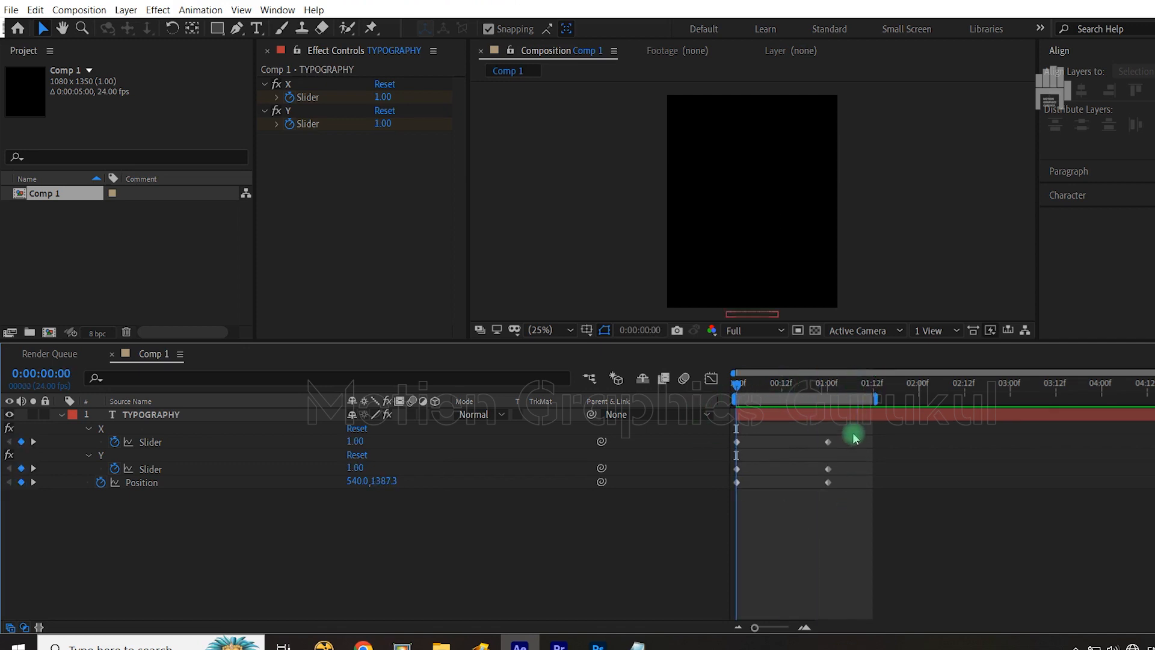
pyautogui.moveTo(851, 433); pyautogui.dragTo(717, 497)
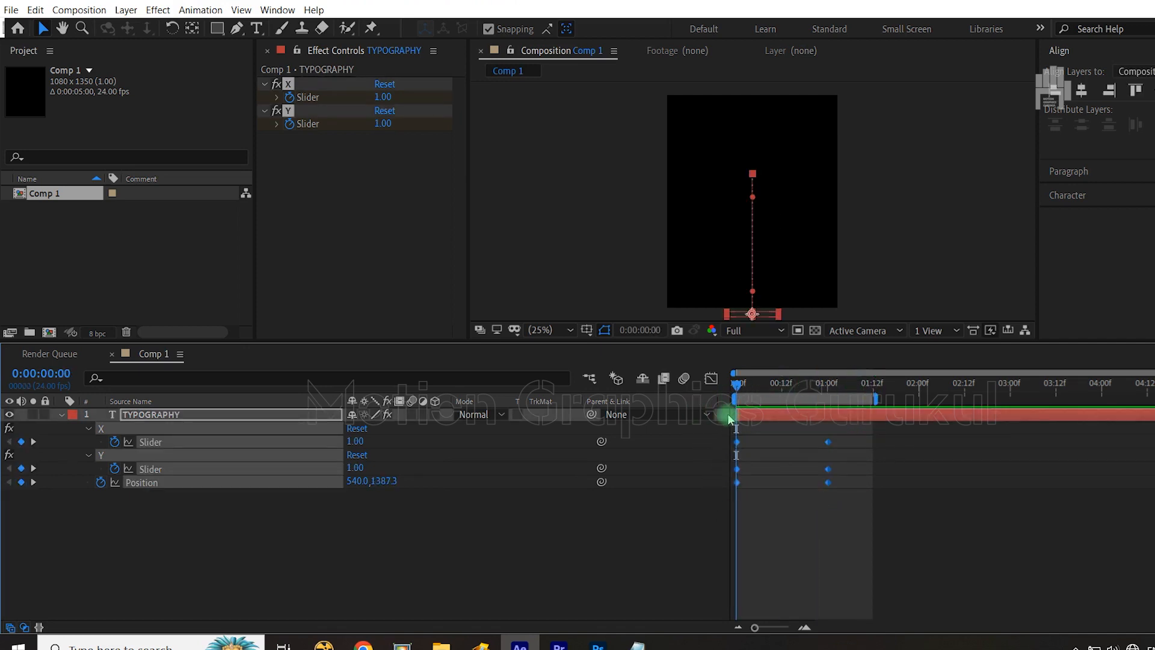
pyautogui.click(711, 378)
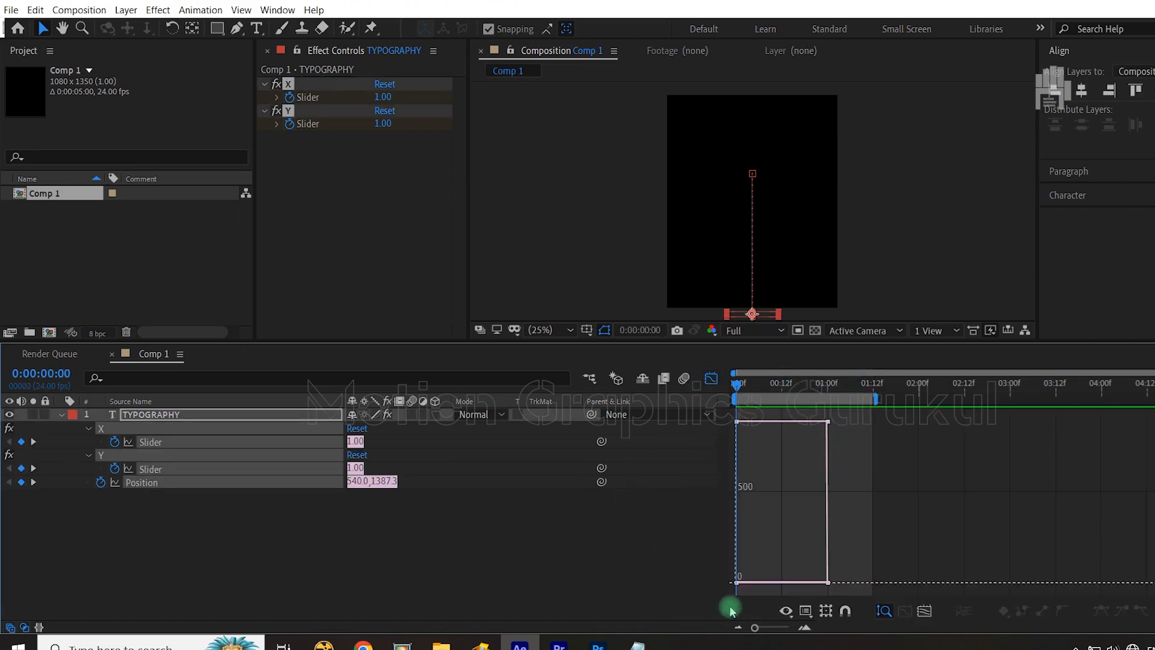
pyautogui.click(711, 378)
pyautogui.click(692, 515)
# Ease the X and Y sliders into their 1-second keyframes, reducing the incoming speed to zero with influence back to about frame 12.
pyautogui.moveTo(850, 433); pyautogui.dragTo(717, 469)
pyautogui.click(710, 378)
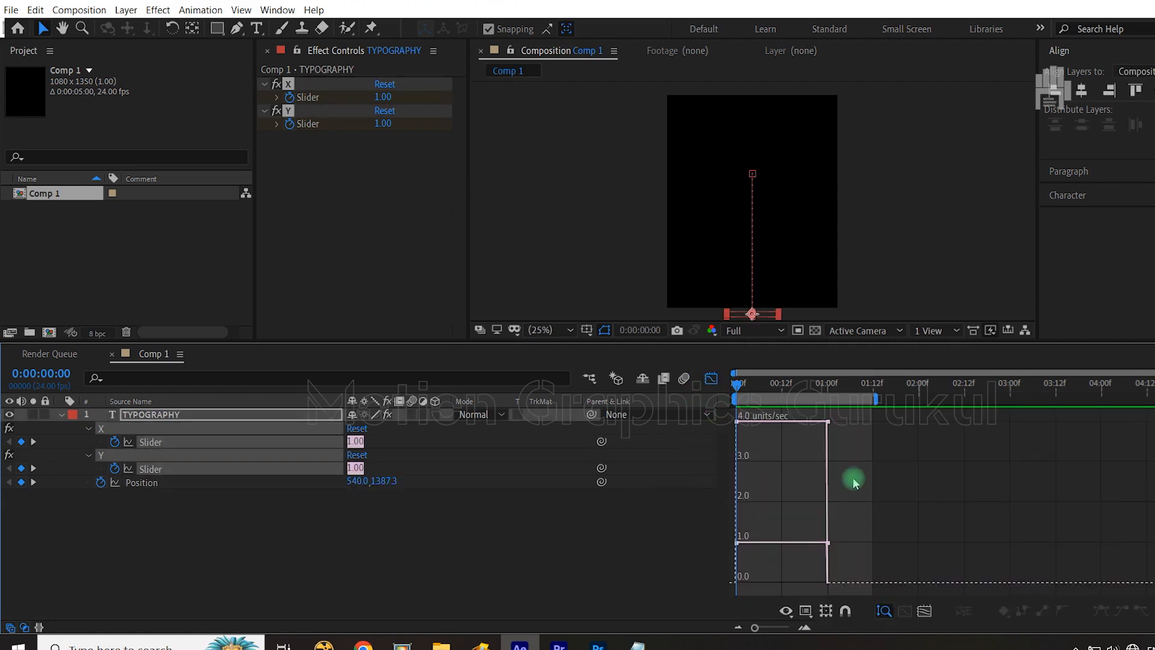
pyautogui.moveTo(841, 426); pyautogui.dragTo(778, 583)
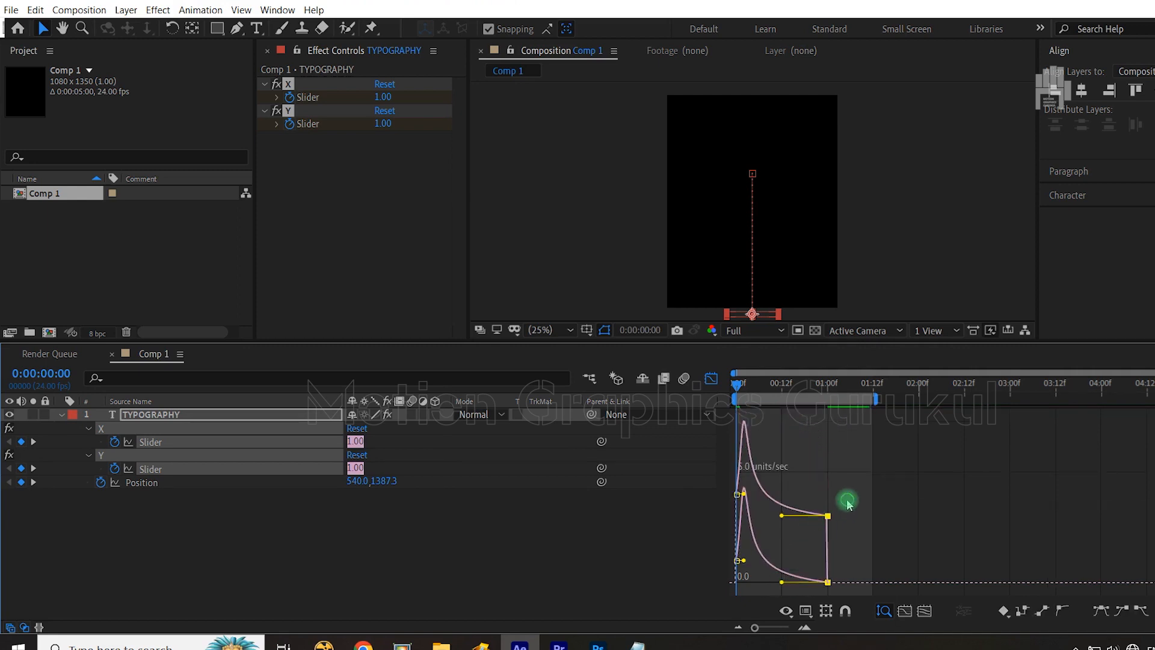
pyautogui.click(829, 513)
pyautogui.moveTo(781, 516); pyautogui.dragTo(780, 585)
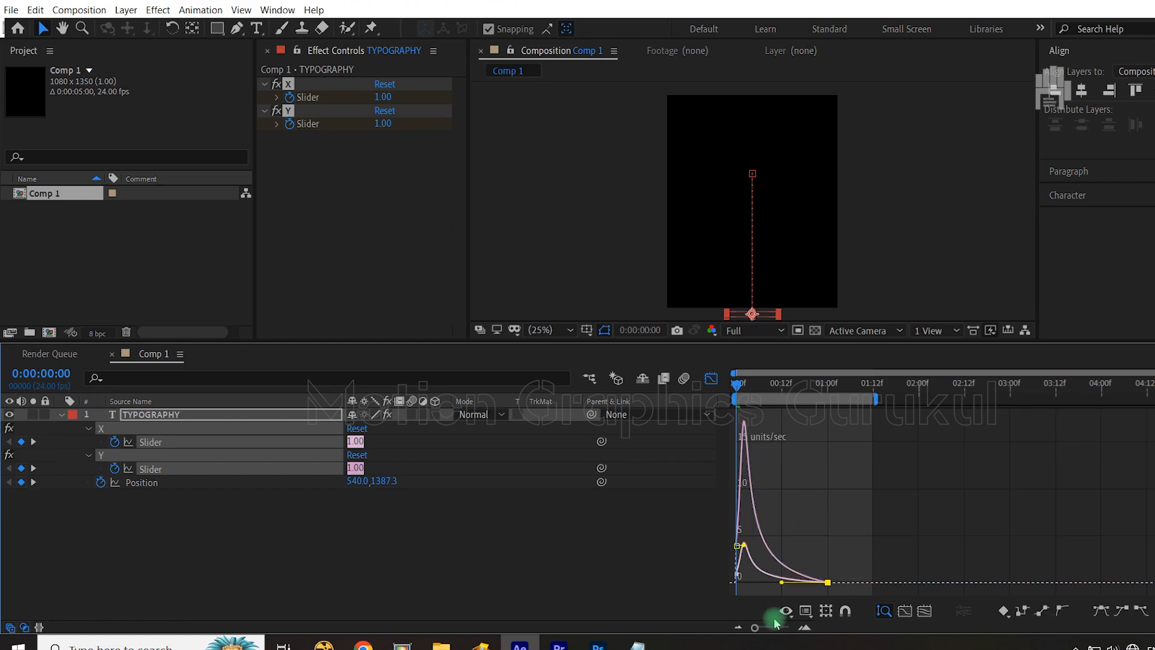
# Ease the Position animation into its 1-second keyframe by lowering the incoming speed to zero and lengthening its influence in the speed graph.
pyautogui.click(709, 379)
pyautogui.moveTo(836, 480); pyautogui.dragTo(724, 505)
pyautogui.click(711, 378)
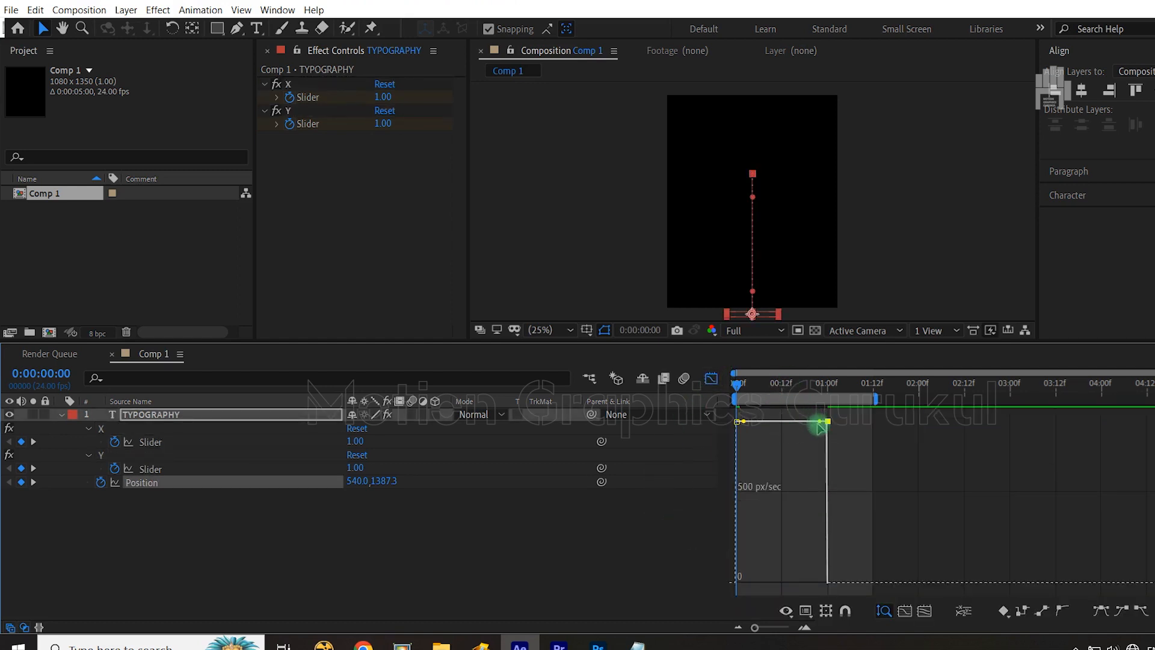
pyautogui.moveTo(823, 421); pyautogui.dragTo(770, 589)
pyautogui.click(711, 377)
# Preview the eased Position and slider animation from 0 seconds twice.
pyautogui.click(681, 530)
pyautogui.press('space')
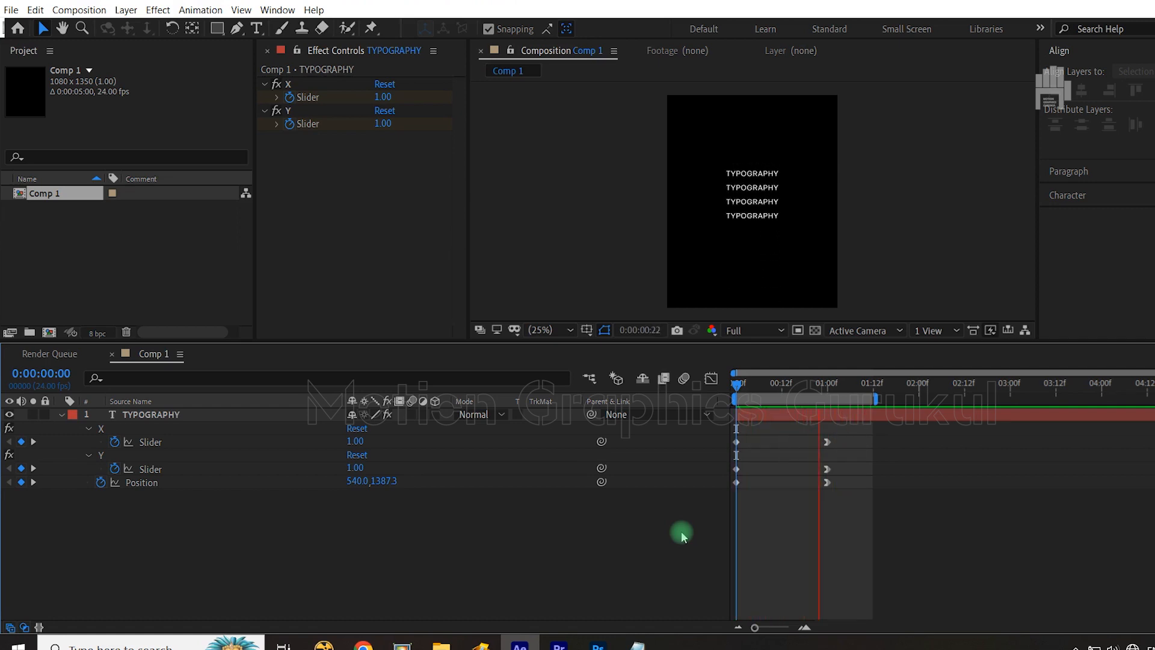
pyautogui.press('space')
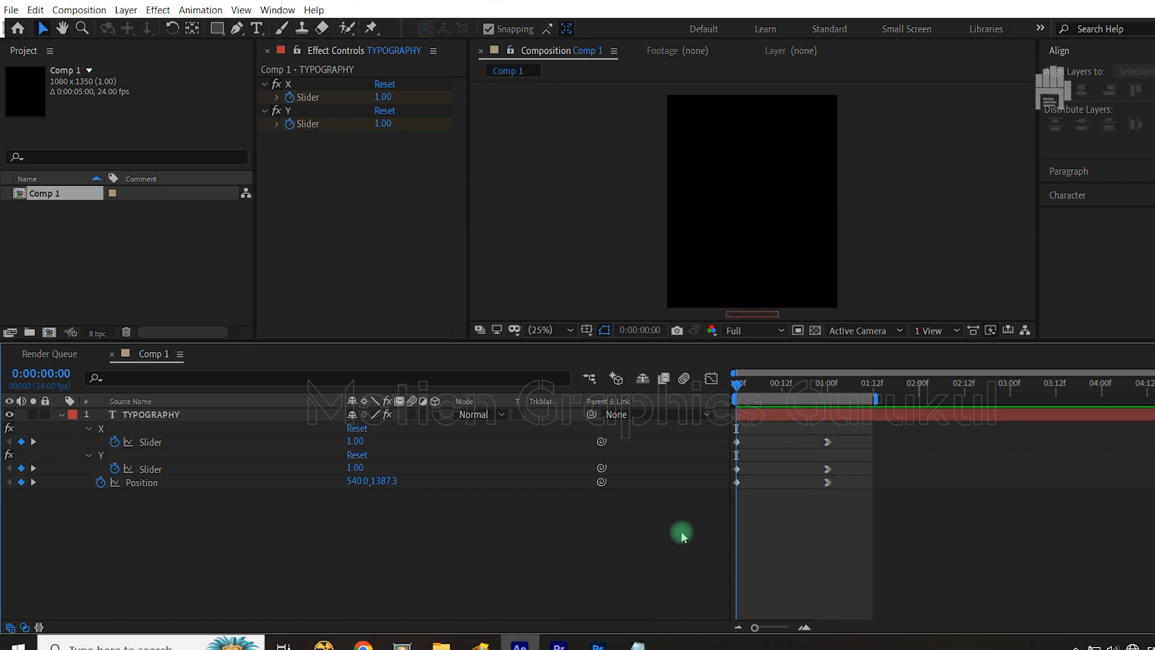
pyautogui.press('space')
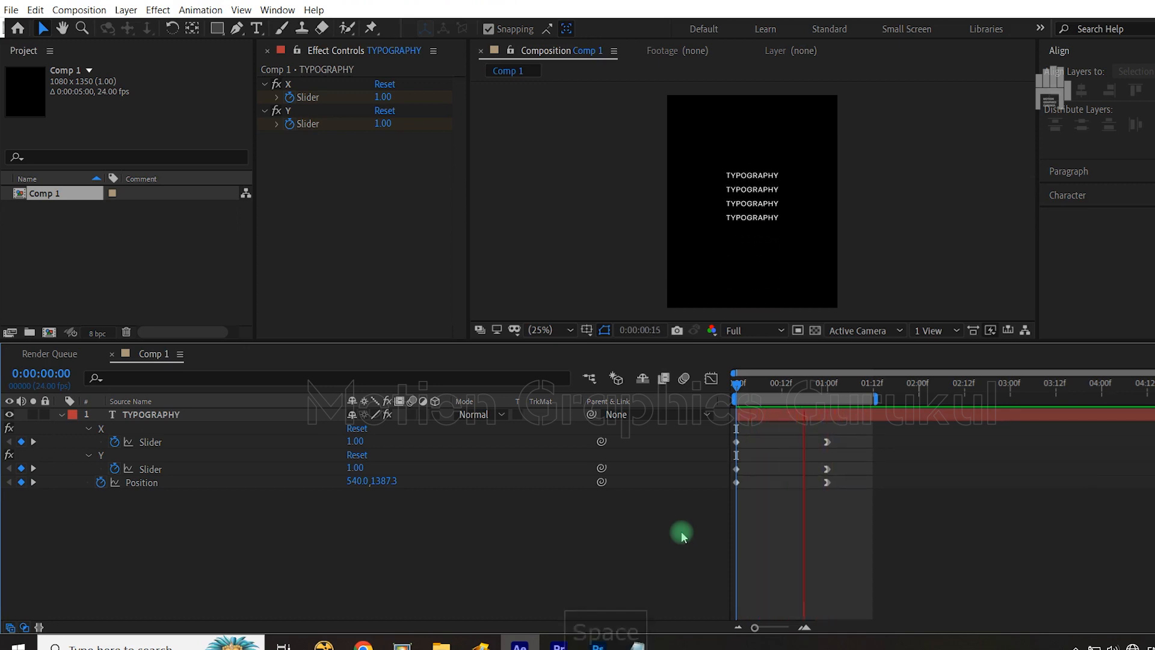
pyautogui.press('space')
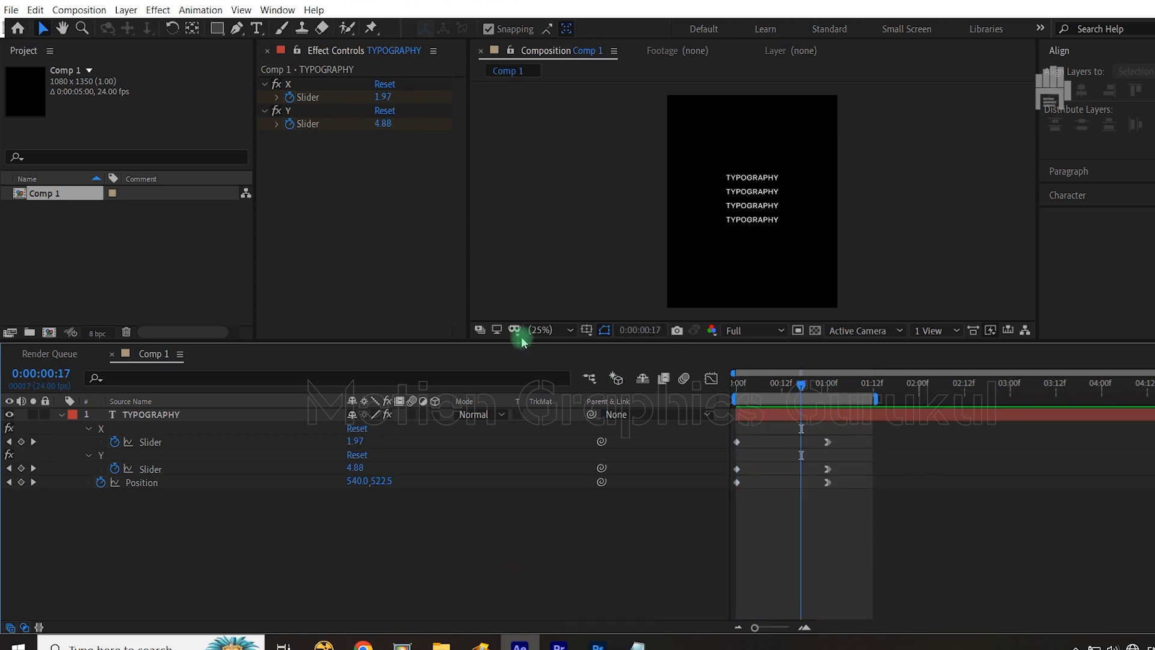
# Move to 1 second and enlarge the composition viewer by shrinking the timeline area.
pyautogui.moveTo(830, 401); pyautogui.dragTo(831, 401)
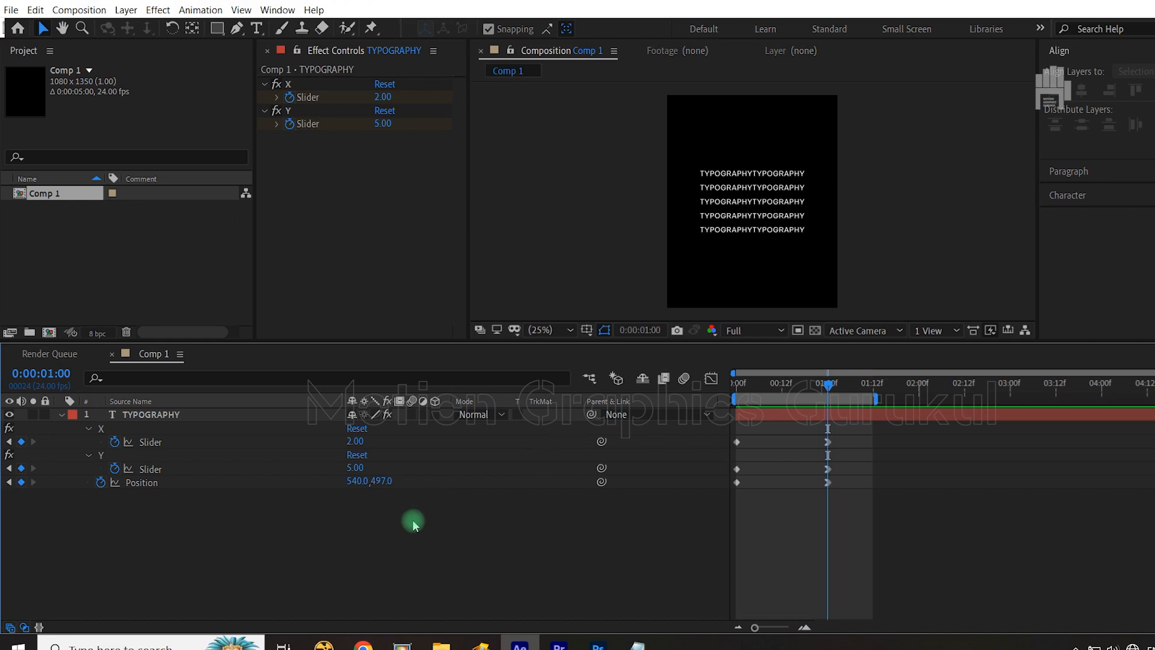
pyautogui.click(744, 197)
pyautogui.click(615, 576)
pyautogui.moveTo(708, 342); pyautogui.dragTo(708, 429)
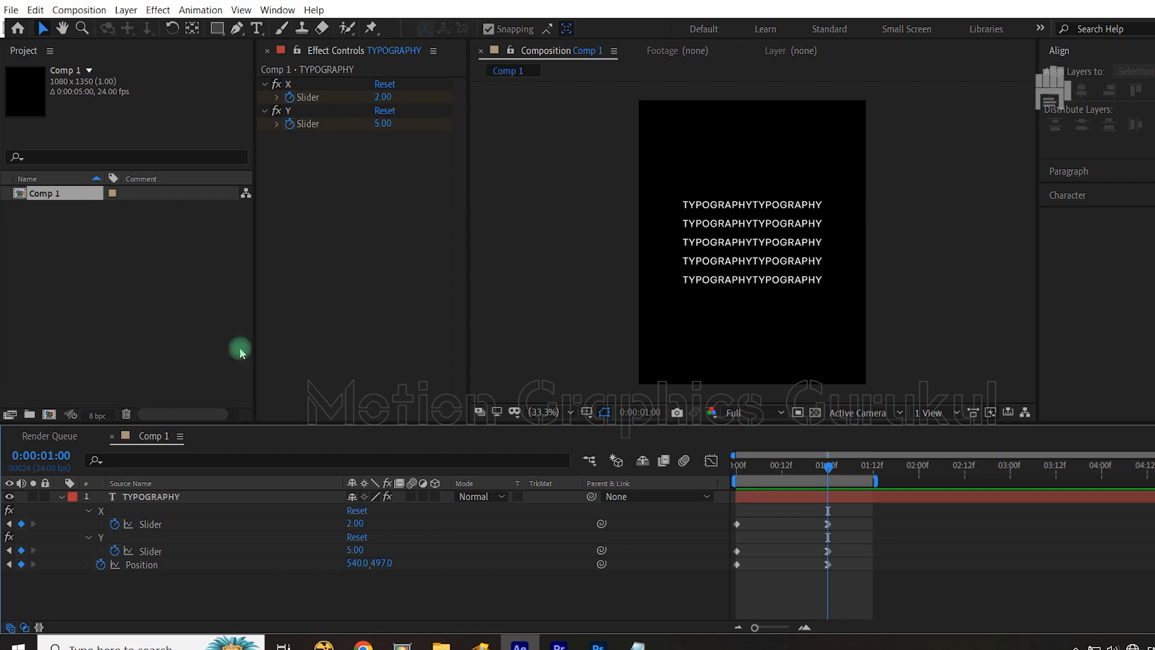
pyautogui.click(442, 587)
# Collapse the TYPOGRAPHY text layer and pre-compose it as TYPOGRAPHY Comp 1 with all attributes moved into the new composition.
pyautogui.click(61, 497)
pyautogui.click(139, 498)
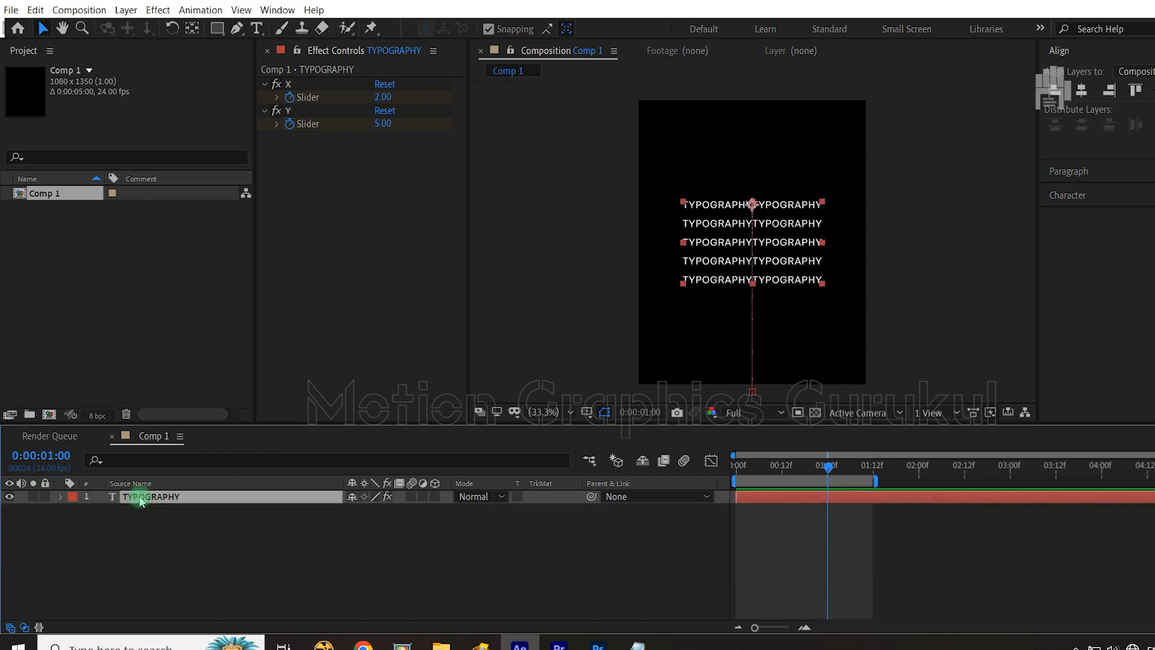
pyautogui.hotkey('ctrl', 'shift', 'c')
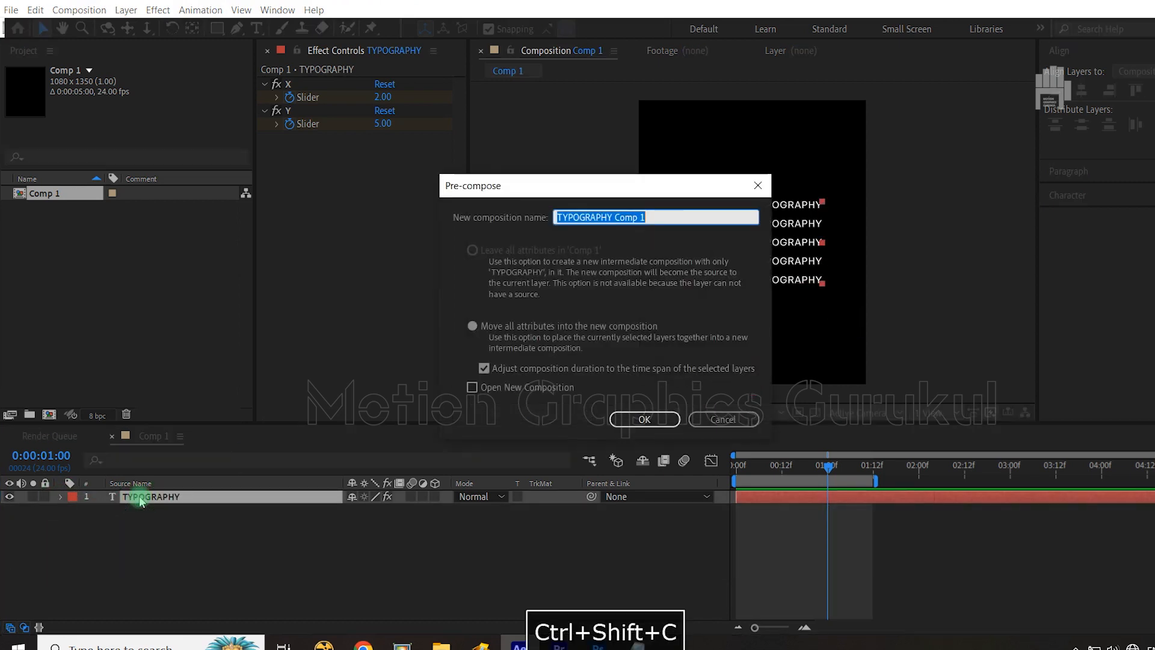
pyautogui.click(629, 418)
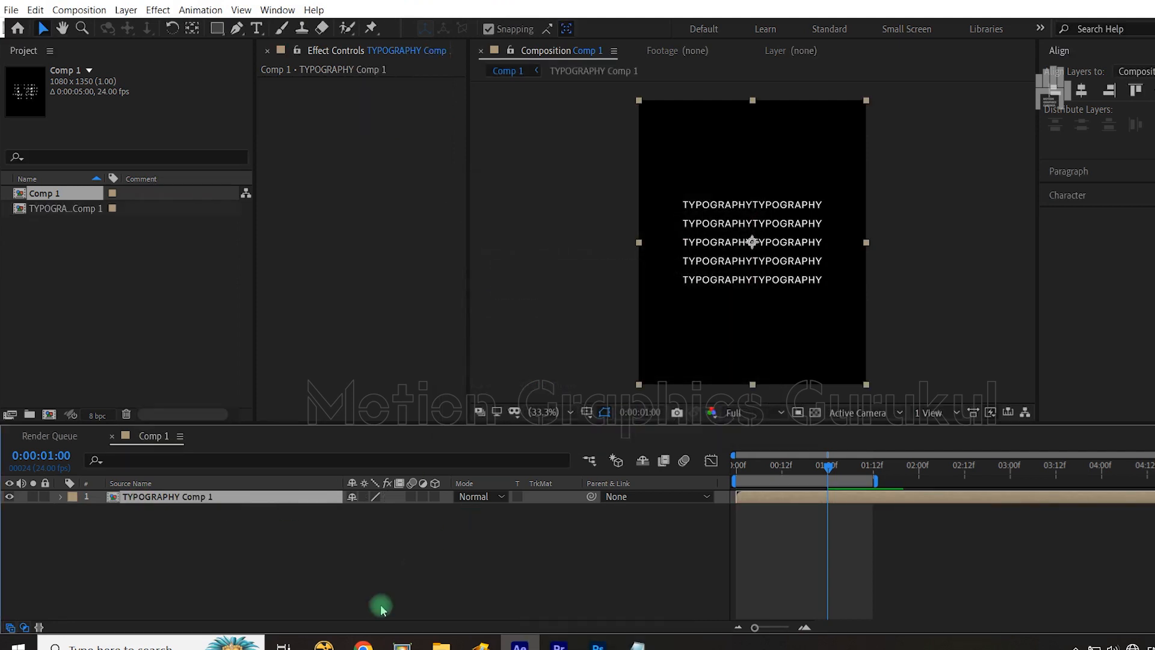
# Open the pre-composed TYPOGRAPHY Comp 1 to reach its text layer.
pyautogui.click(455, 545)
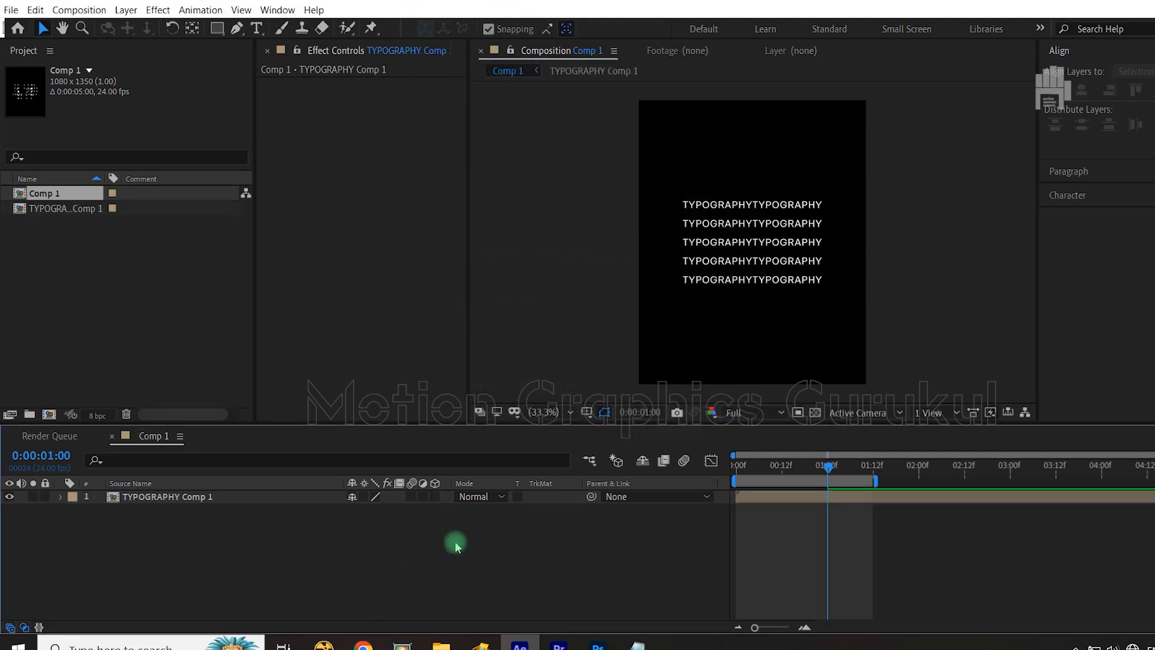
pyautogui.click(166, 499)
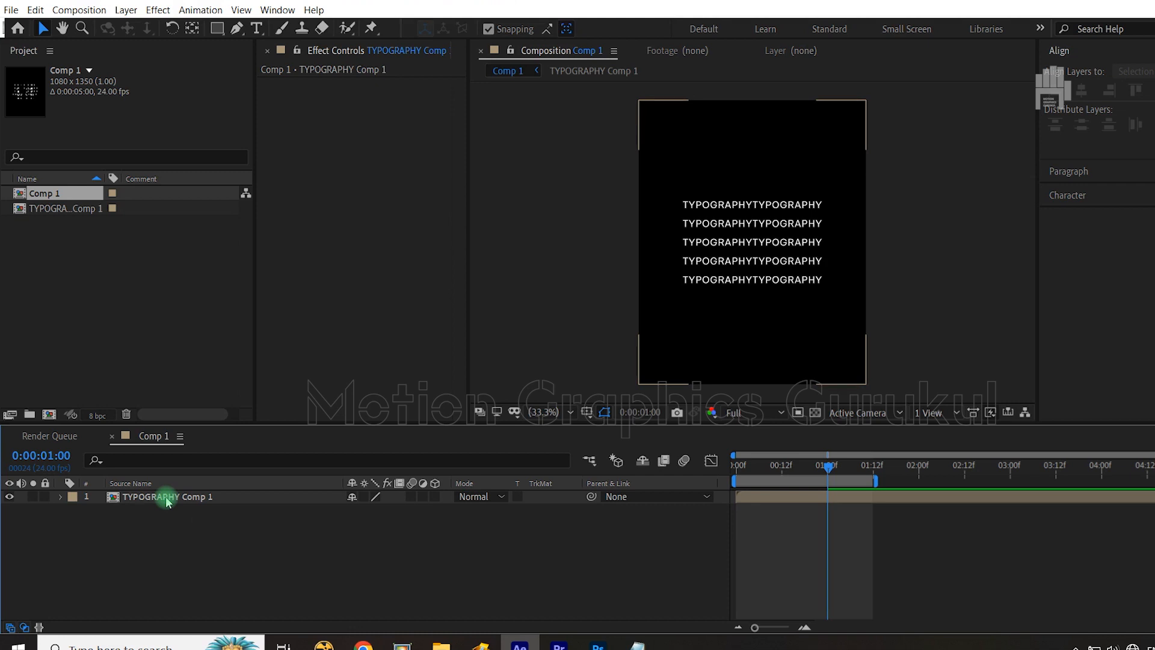
pyautogui.doubleClick(166, 498)
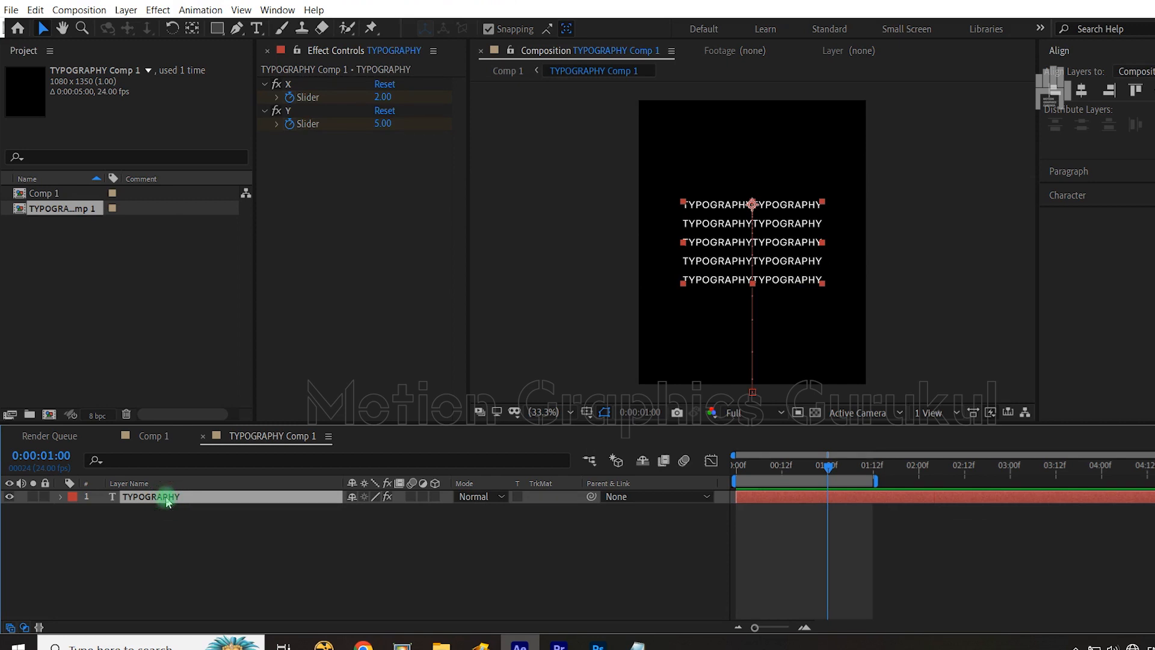
pyautogui.doubleClick(165, 499)
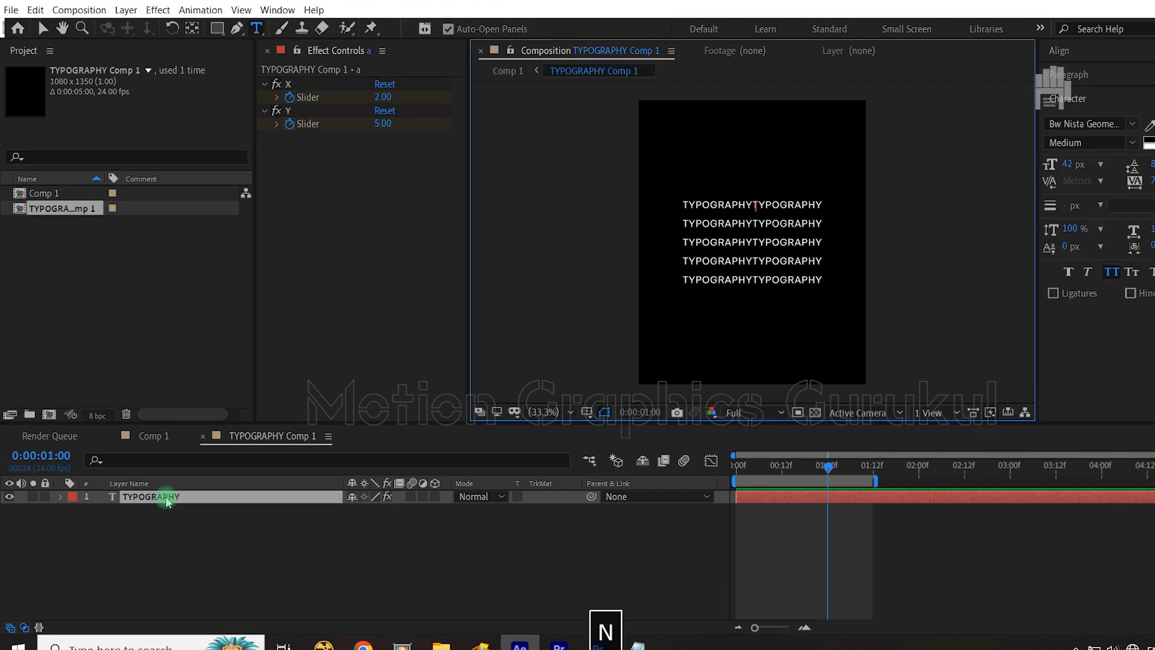
pyautogui.write('an')
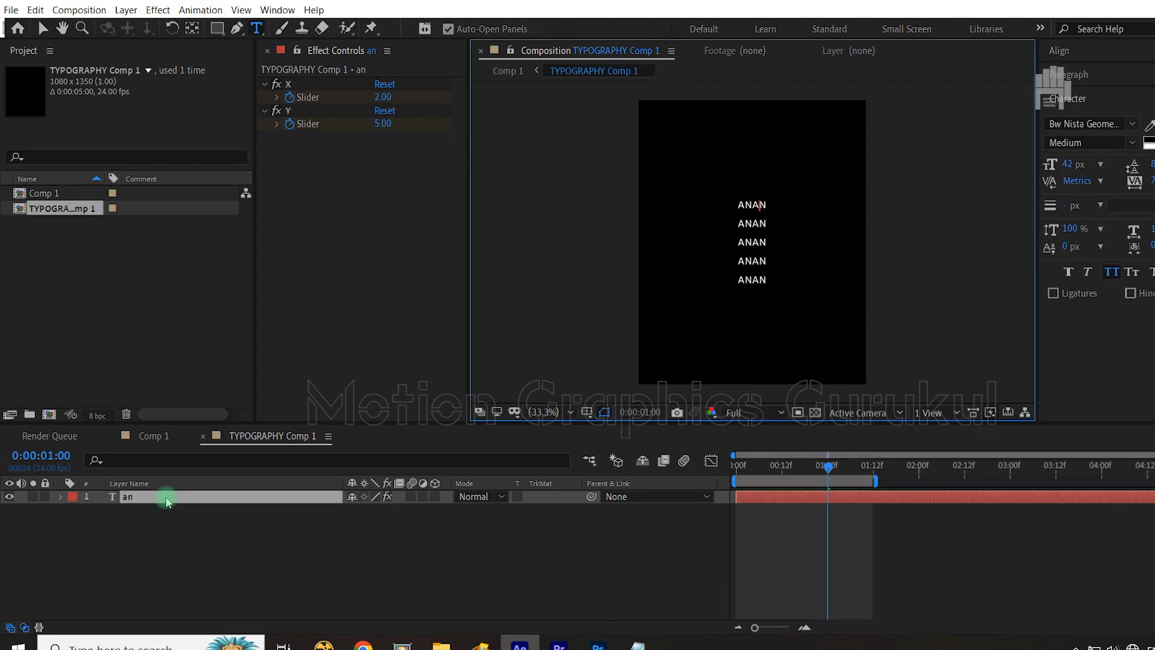
pyautogui.hotkey('ctrl', 'z')
pyautogui.hotkey('ctrl', 'z')
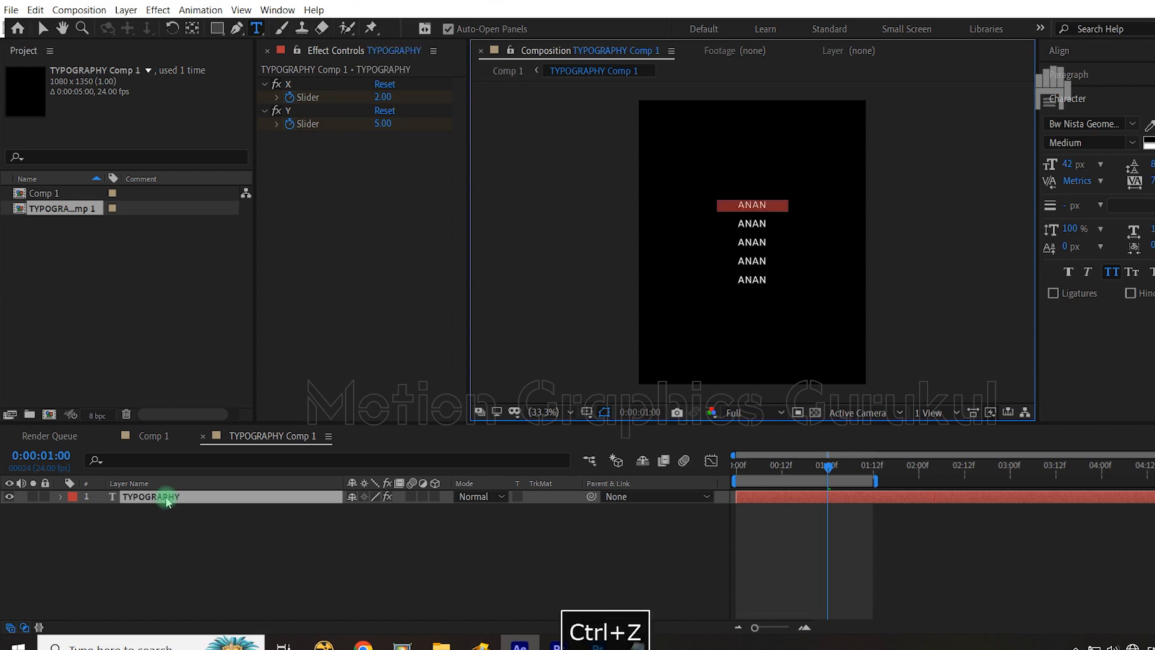
# Edit the text layer by inserting a space in the word so it reads TYPOG RAPHY.
pyautogui.click(215, 557)
pyautogui.doubleClick(174, 495)
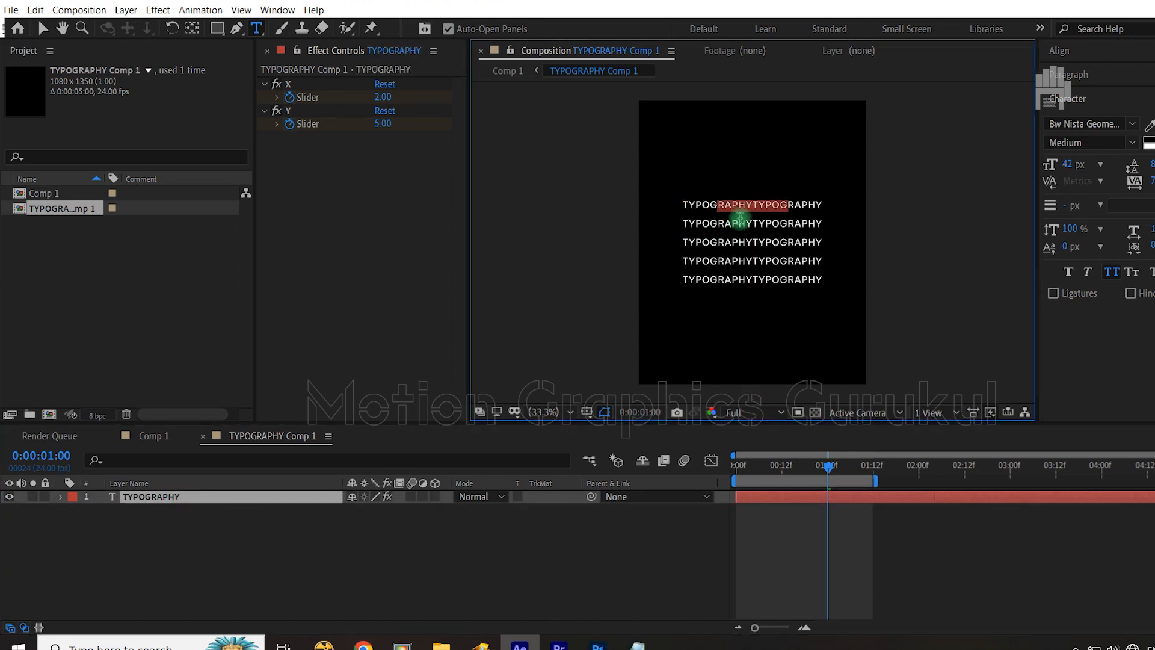
pyautogui.click(755, 206)
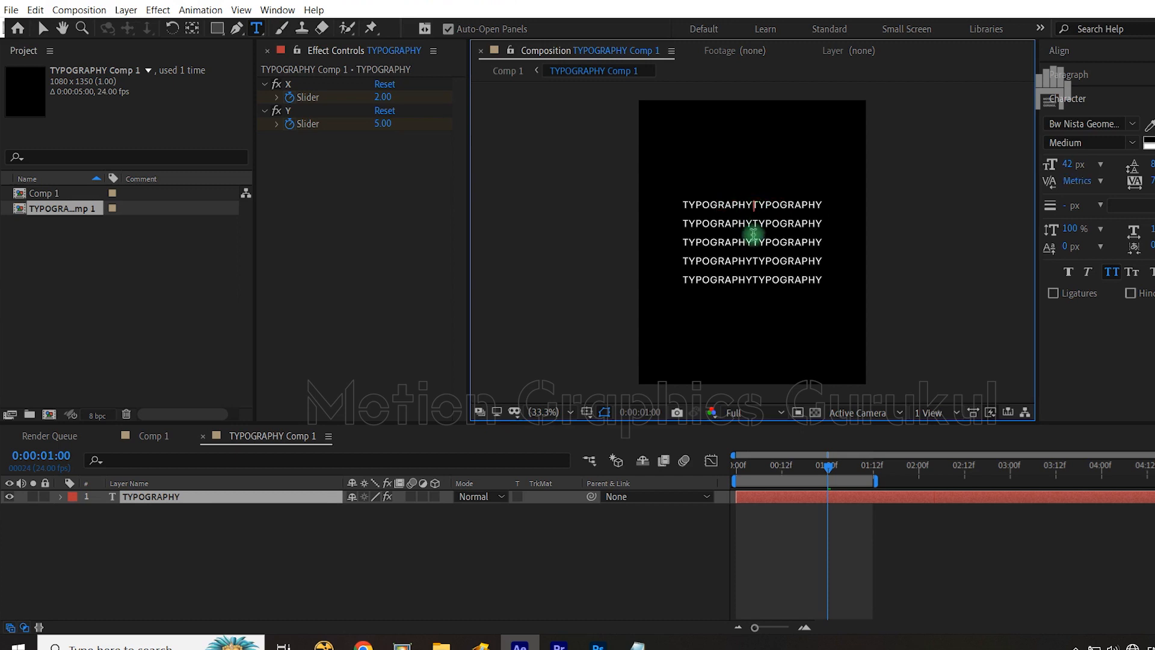
pyautogui.click(564, 569)
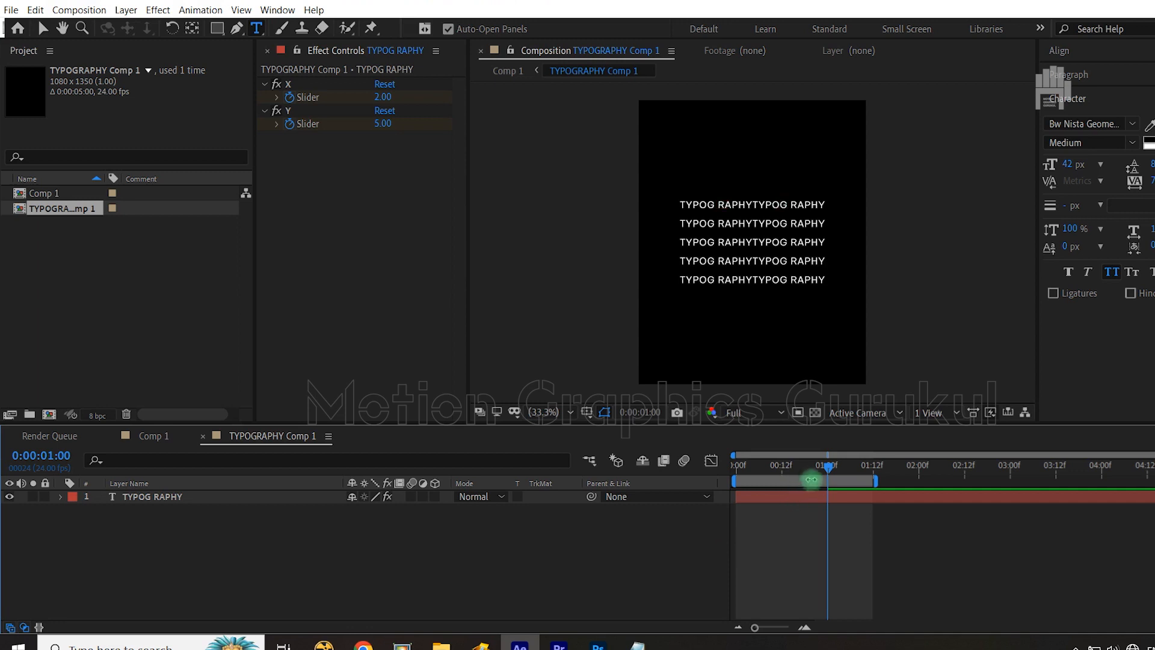
# Scrub the edited text animation back to 0 seconds and return to the main composition Comp 1.
pyautogui.click(820, 467)
pyautogui.moveTo(796, 475); pyautogui.dragTo(681, 539)
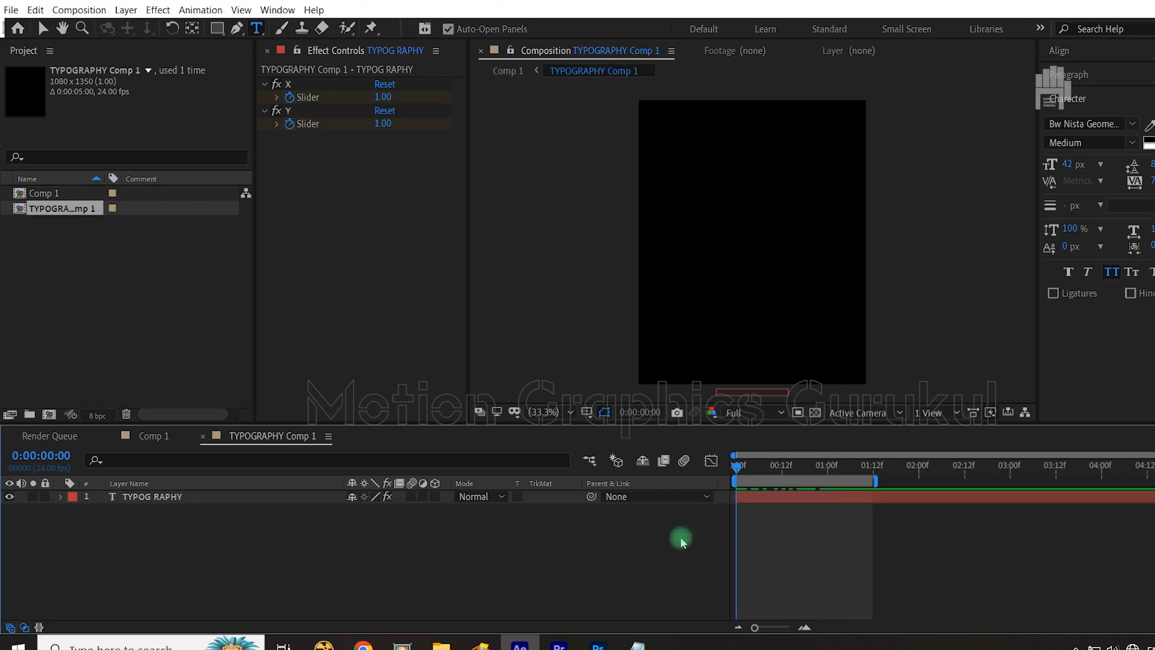
pyautogui.click(257, 497)
pyautogui.click(154, 435)
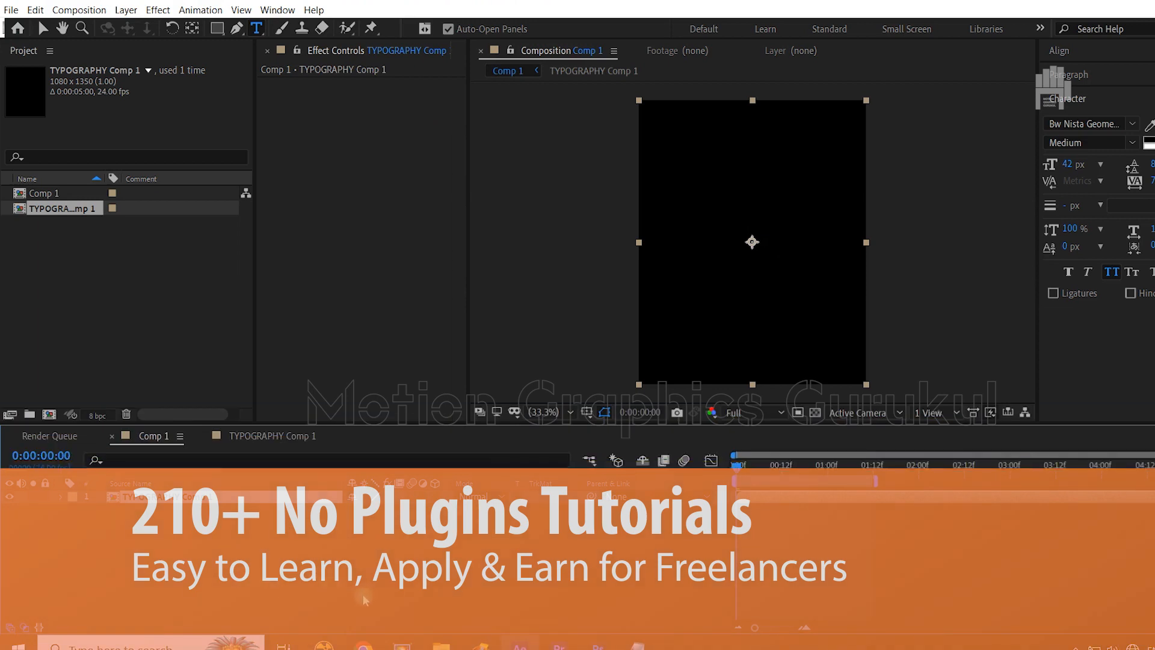
# Create a black 1080 x 1350 px solid named "tran map" in Comp 1.
pyautogui.click(364, 593)
pyautogui.click(439, 175)
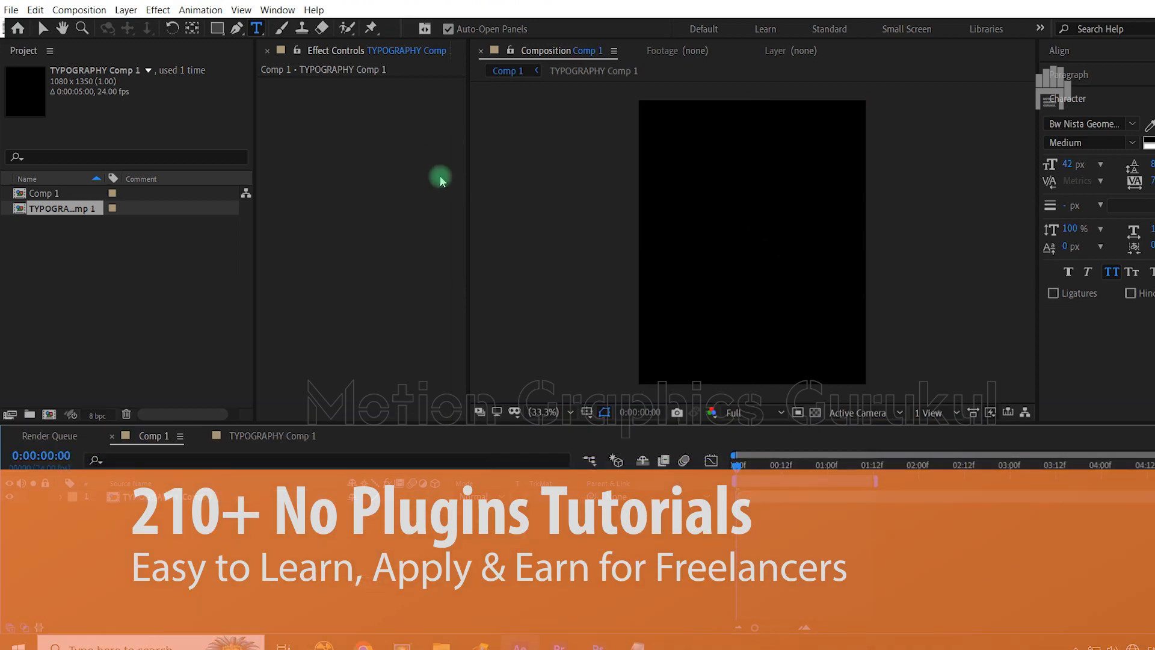
pyautogui.hotkey('ctrl', 'y')
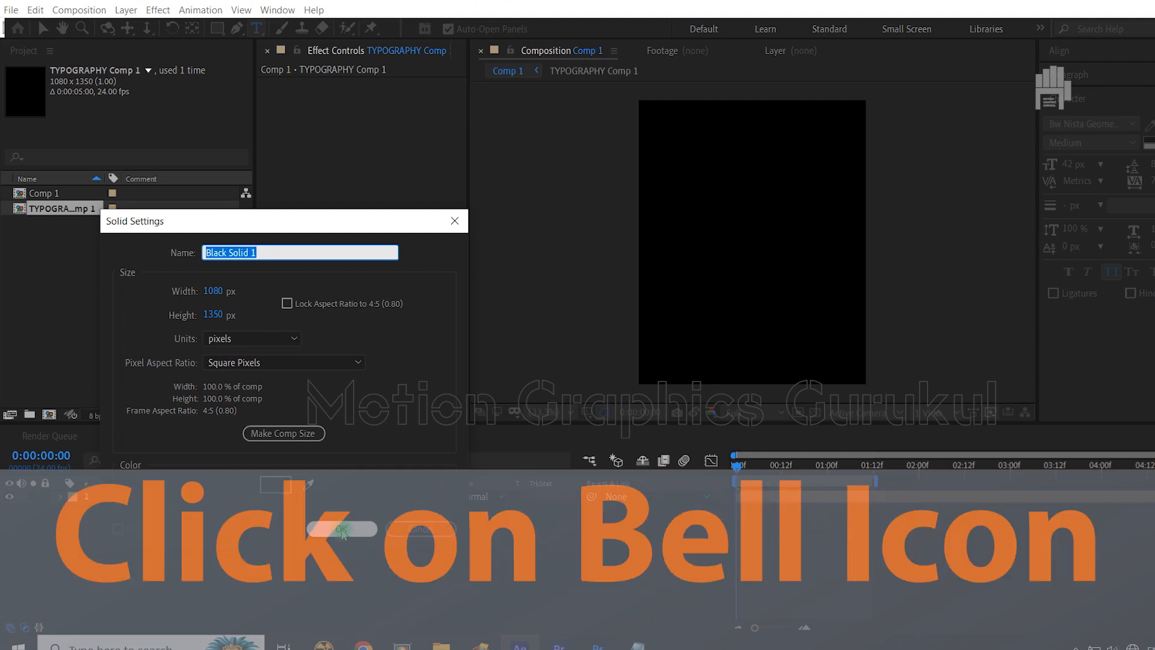
pyautogui.press('BackSpace')
pyautogui.write('t')
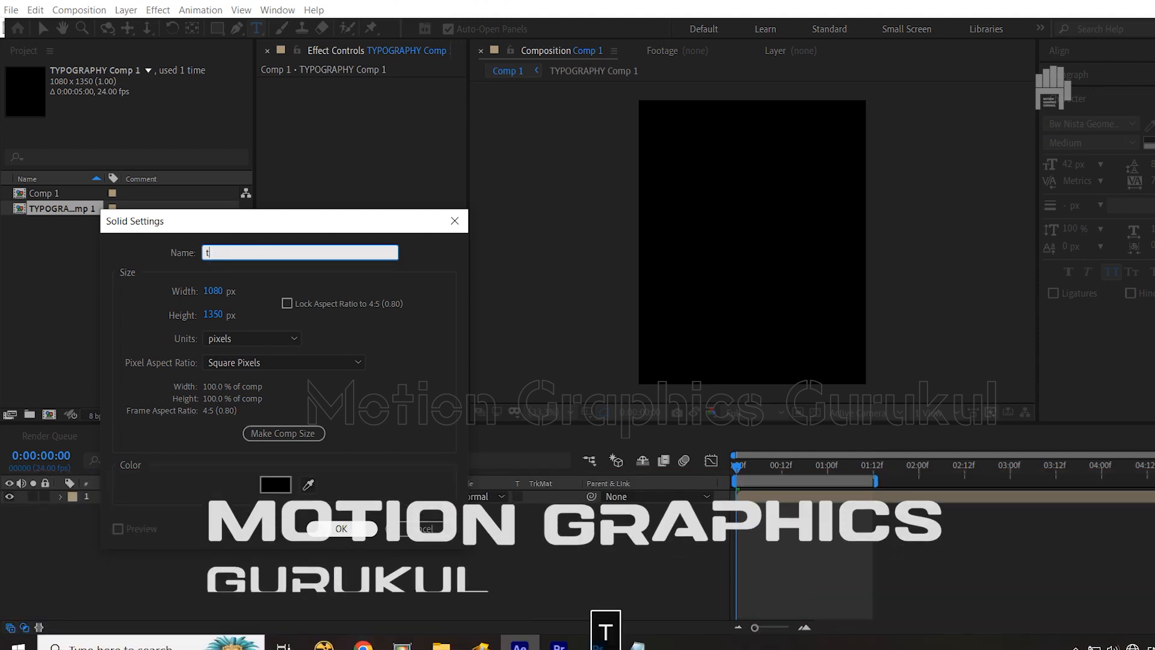
pyautogui.write('ran map')
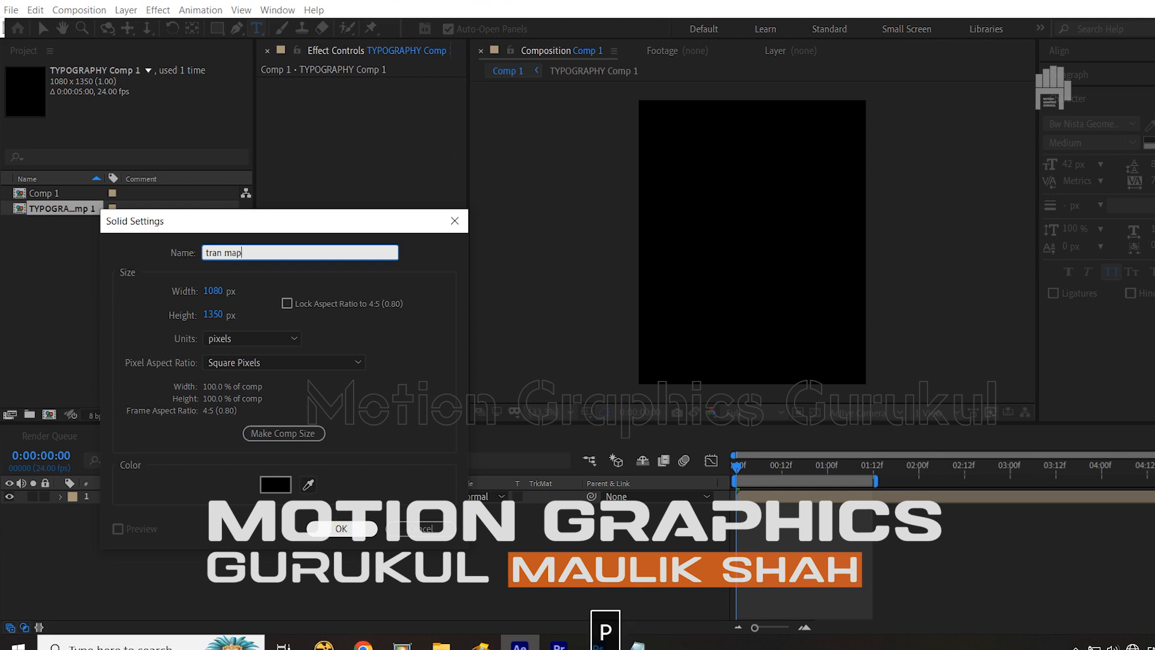
pyautogui.click(352, 528)
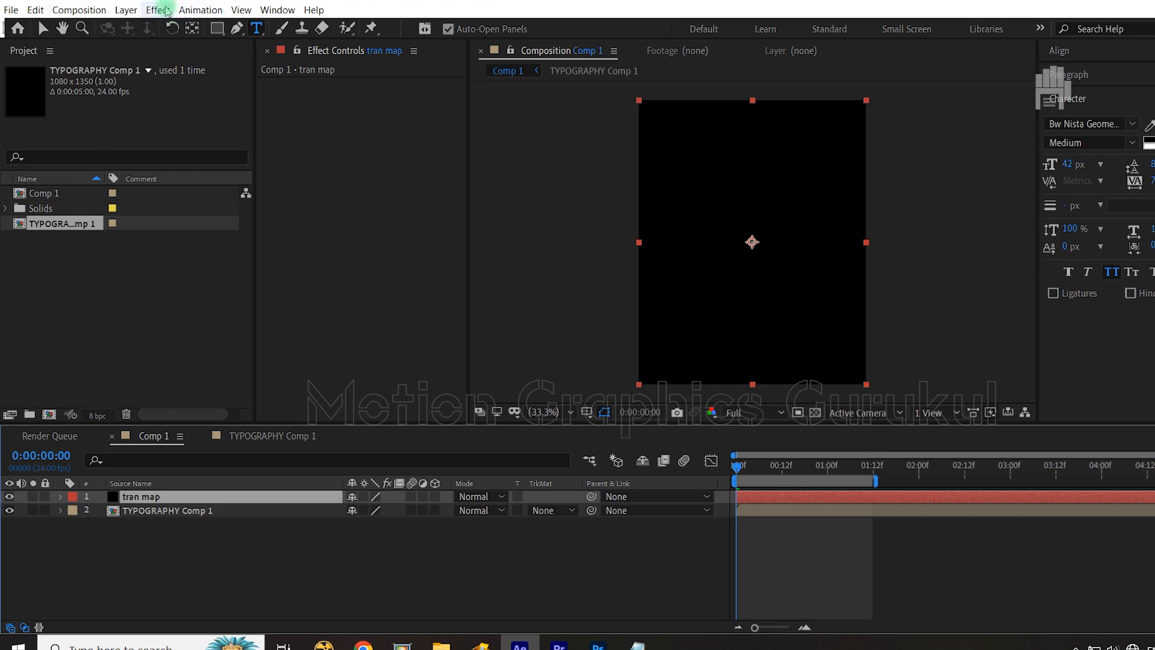
# Apply the Gradient Ramp effect to the tran map solid and switch to the Selection tool.
pyautogui.click(167, 12)
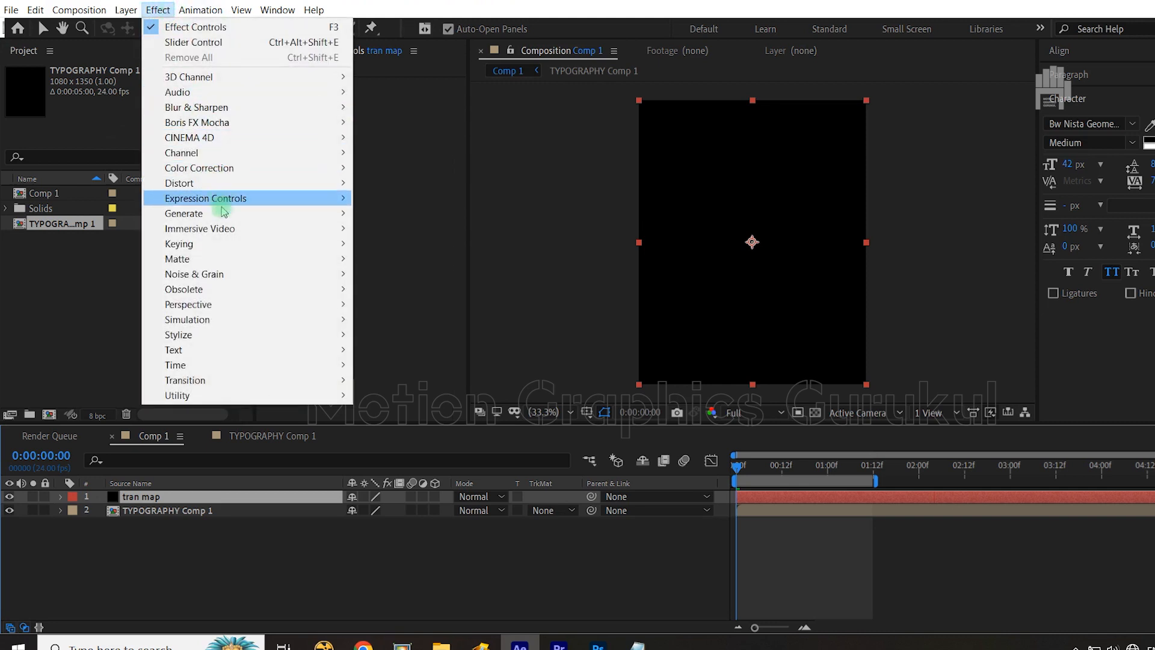
pyautogui.moveTo(233, 215)
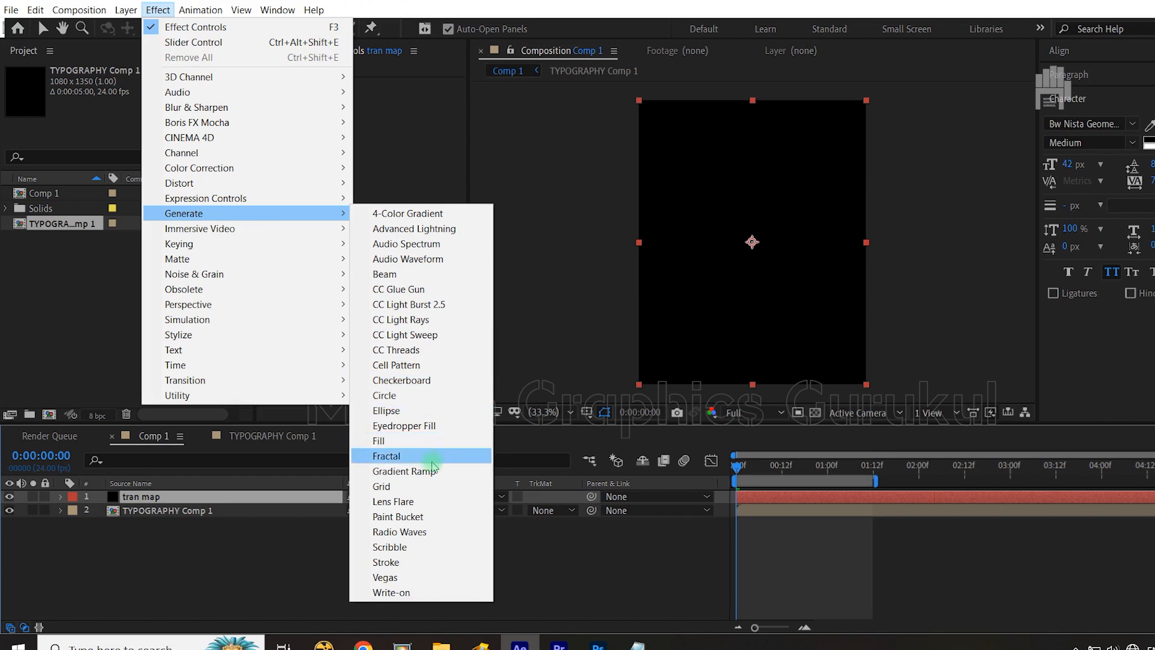
pyautogui.click(428, 471)
pyautogui.press('v')
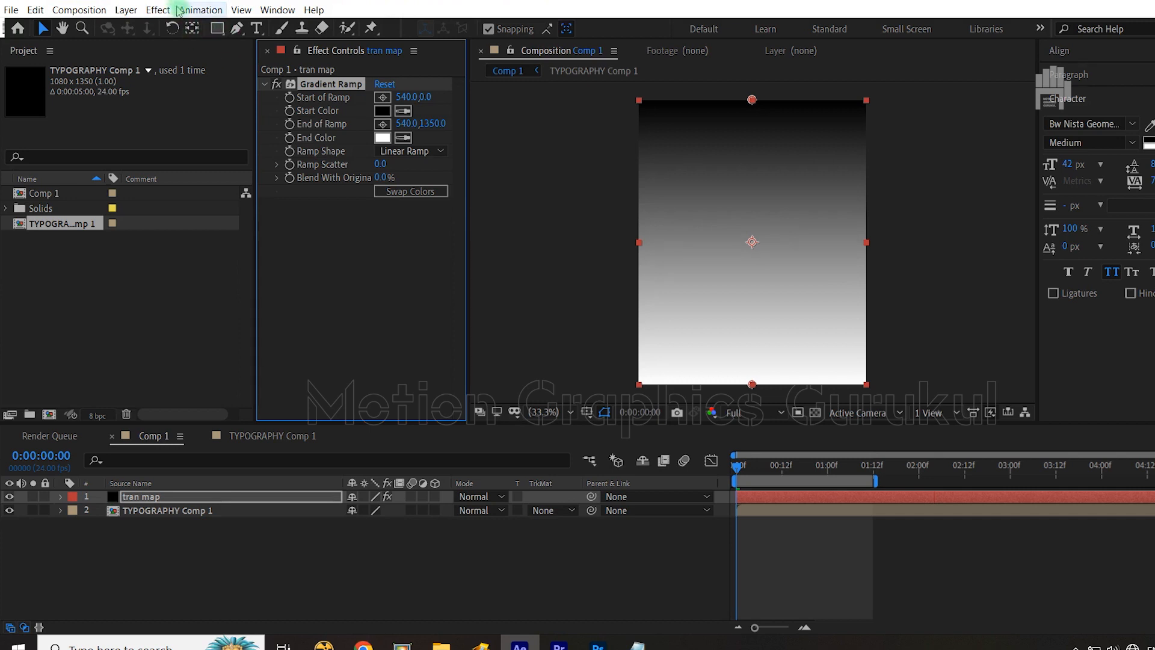
# Add the Posterize effect to the tran map solid.
pyautogui.click(158, 11)
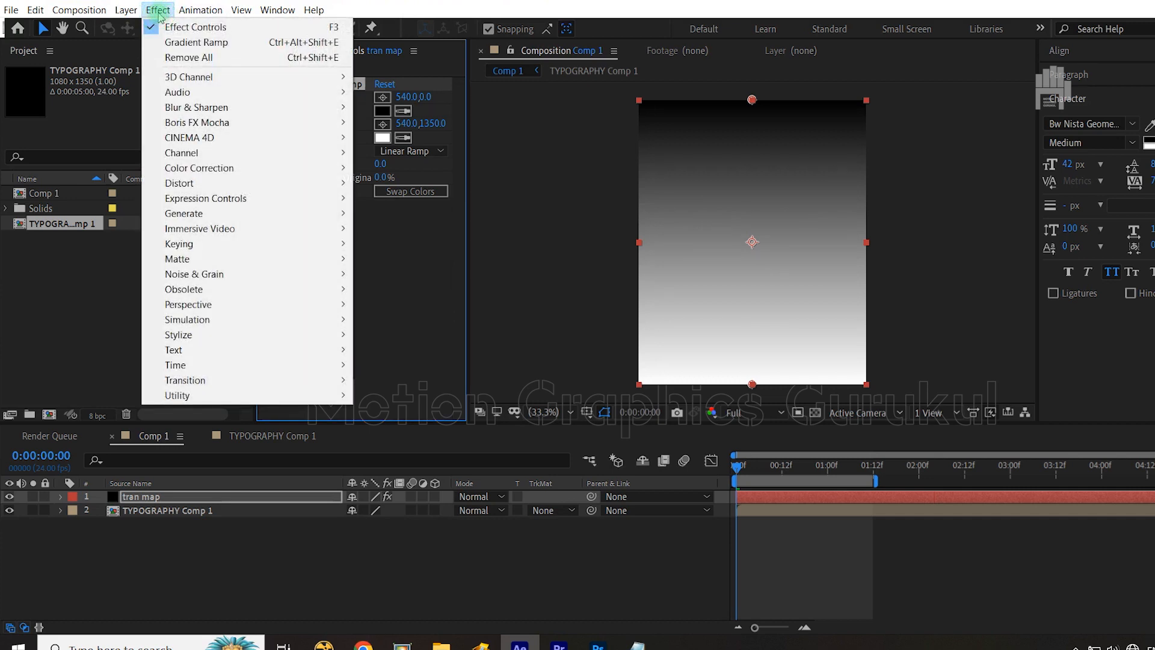
pyautogui.moveTo(217, 332)
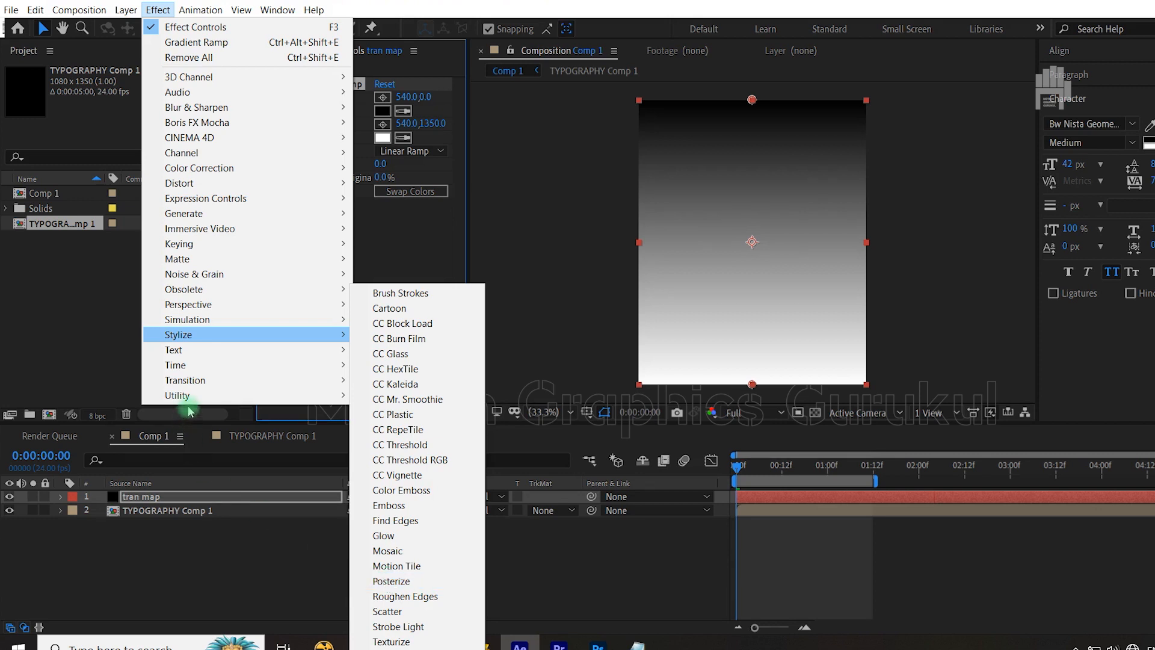
pyautogui.moveTo(186, 373)
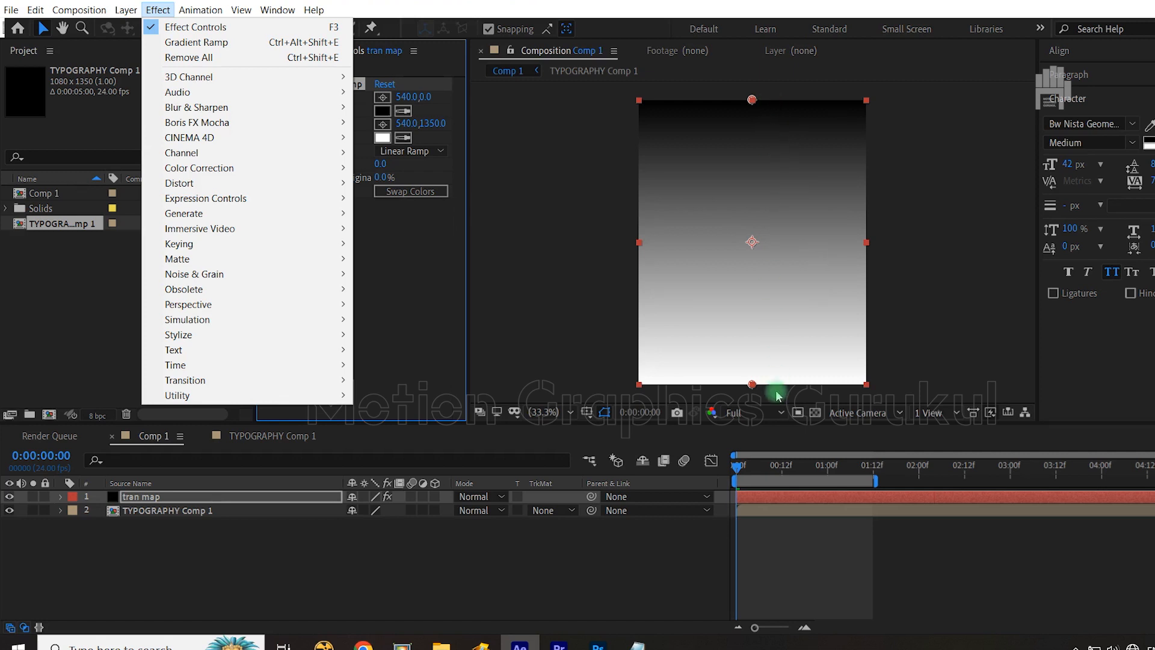
pyautogui.moveTo(206, 339)
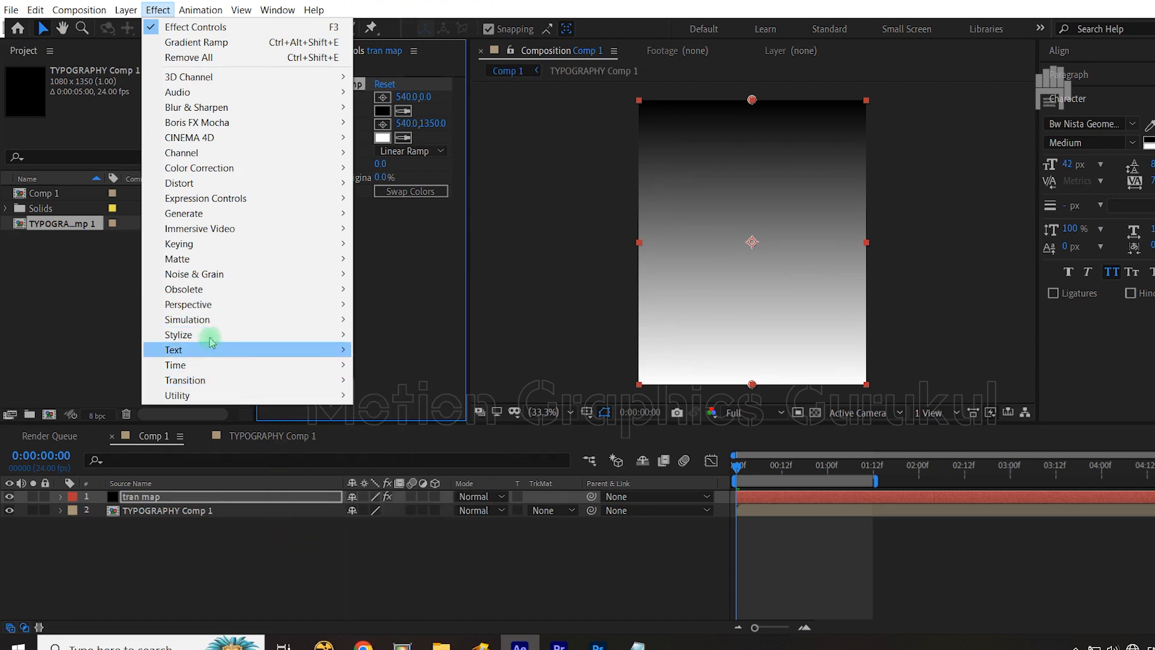
pyautogui.click(431, 580)
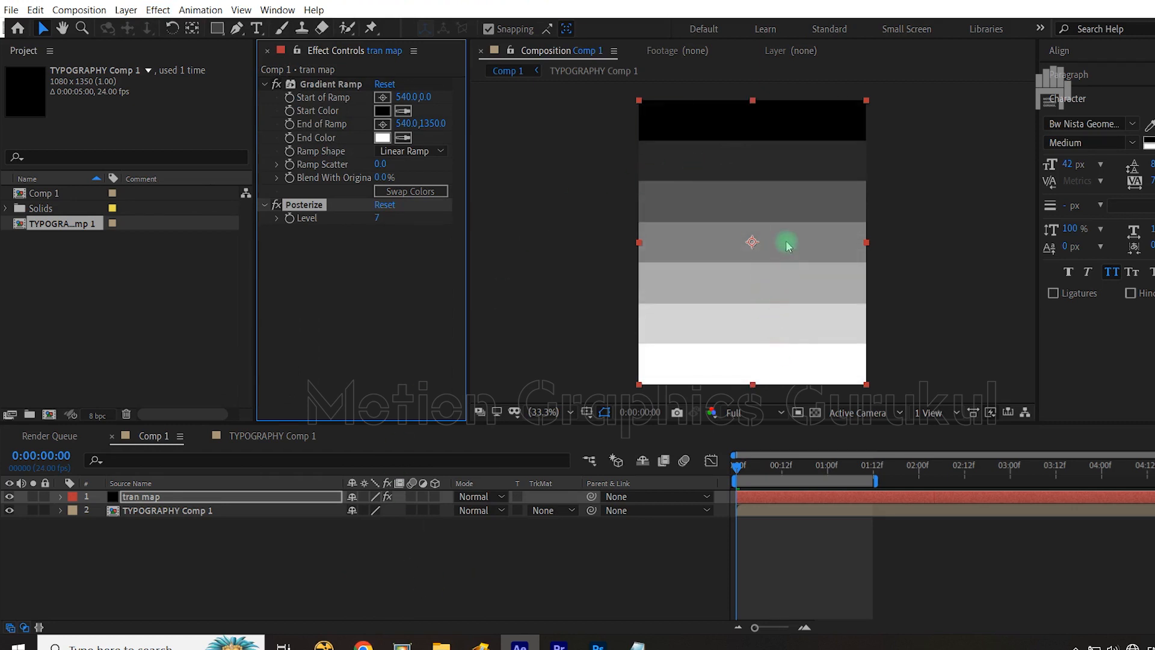
# Try a Posterize level of 3 on the tran map solid.
pyautogui.click(378, 218)
pyautogui.write('3')
pyautogui.press('Return')
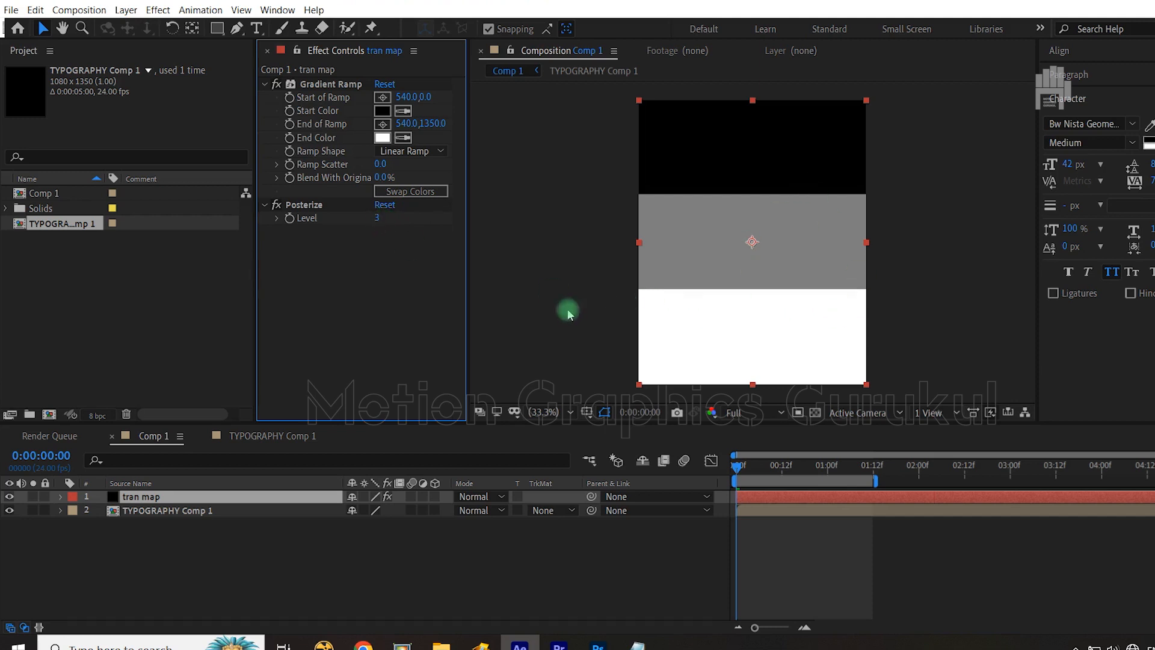
# Set the Posterize level on the tran map solid to 6.
pyautogui.click(378, 220)
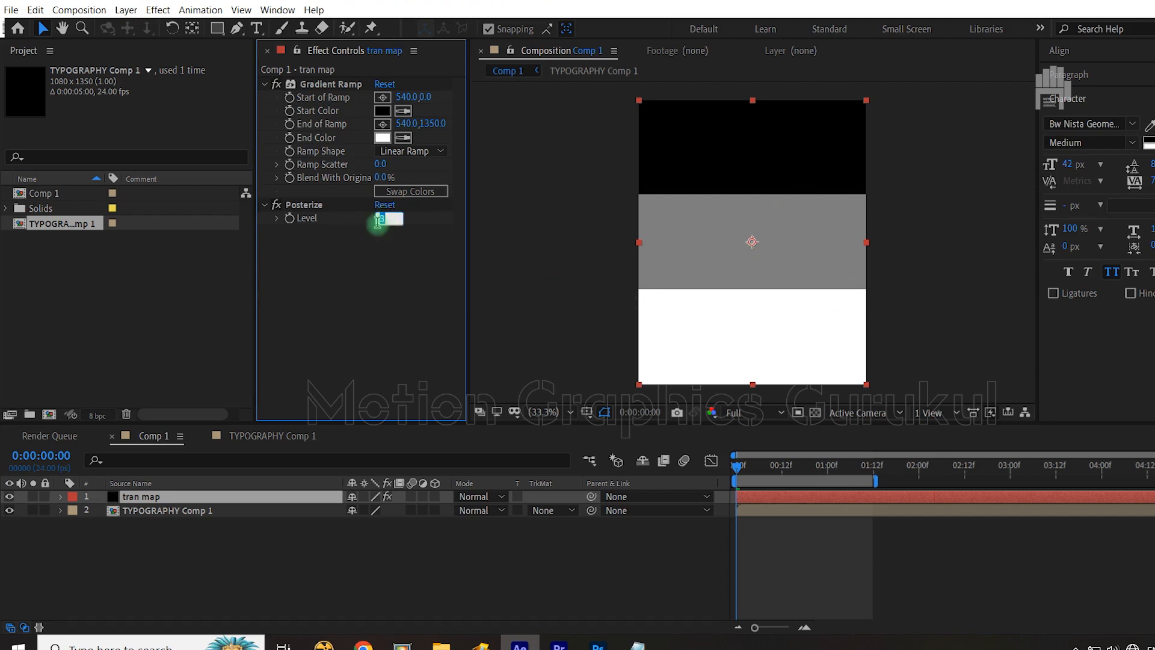
pyautogui.write('6')
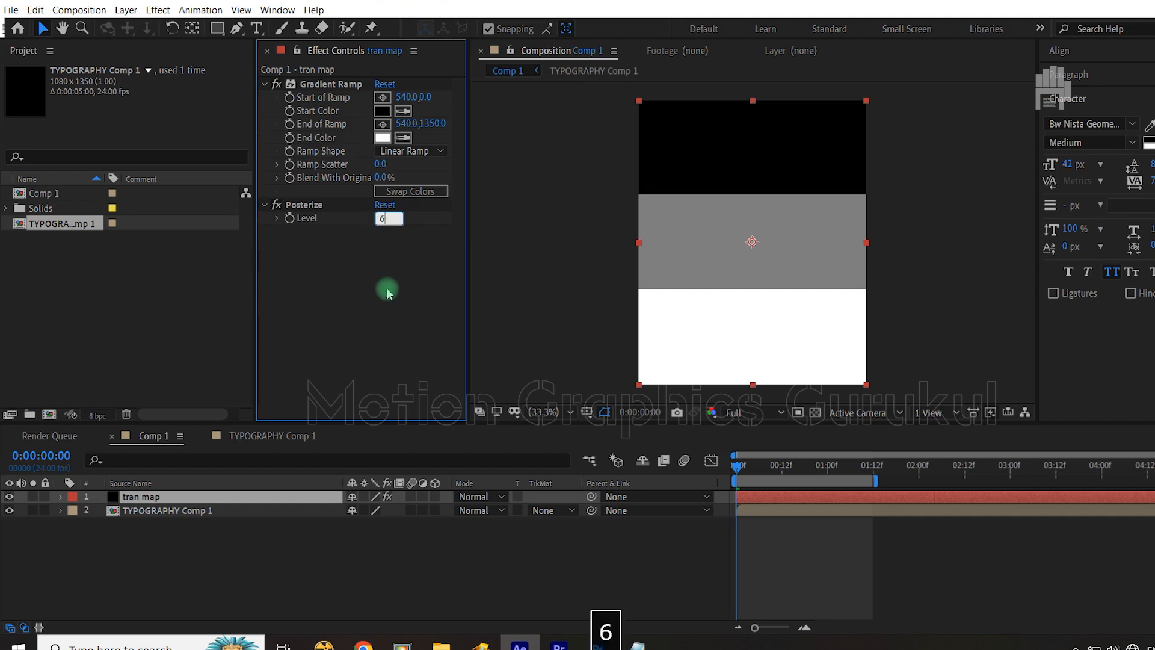
pyautogui.click(386, 288)
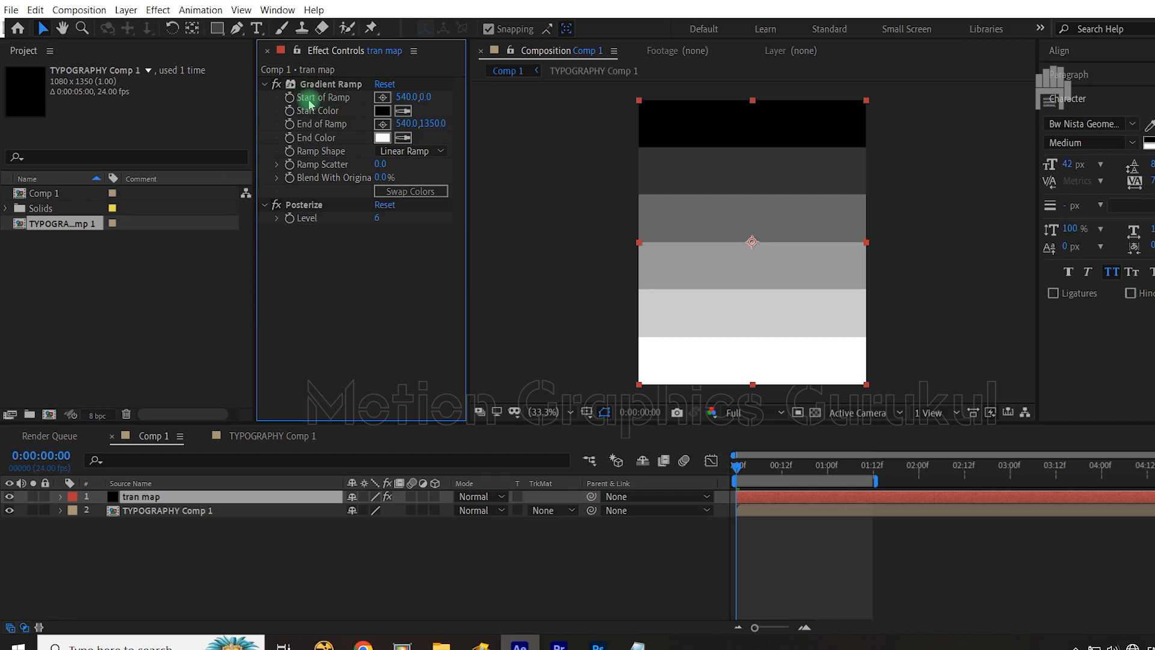
# Set the Gradient Ramp's Start of Ramp to 540, 291 and its End of Ramp to 540, 1113.
pyautogui.click(310, 84)
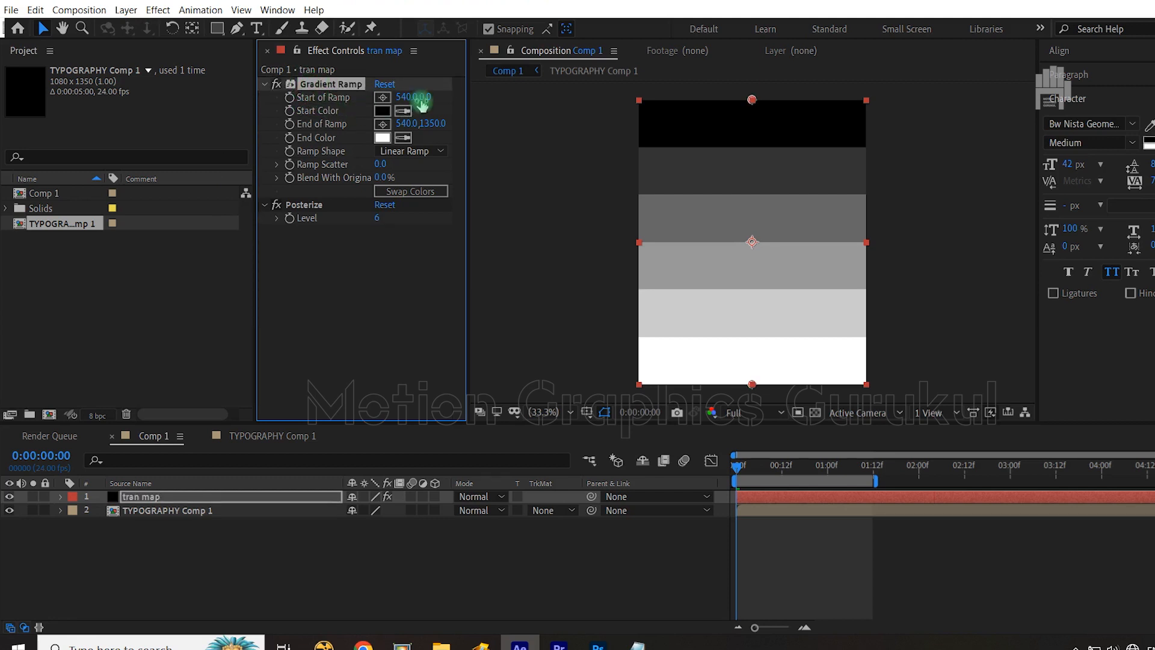
pyautogui.moveTo(423, 103); pyautogui.dragTo(650, 107)
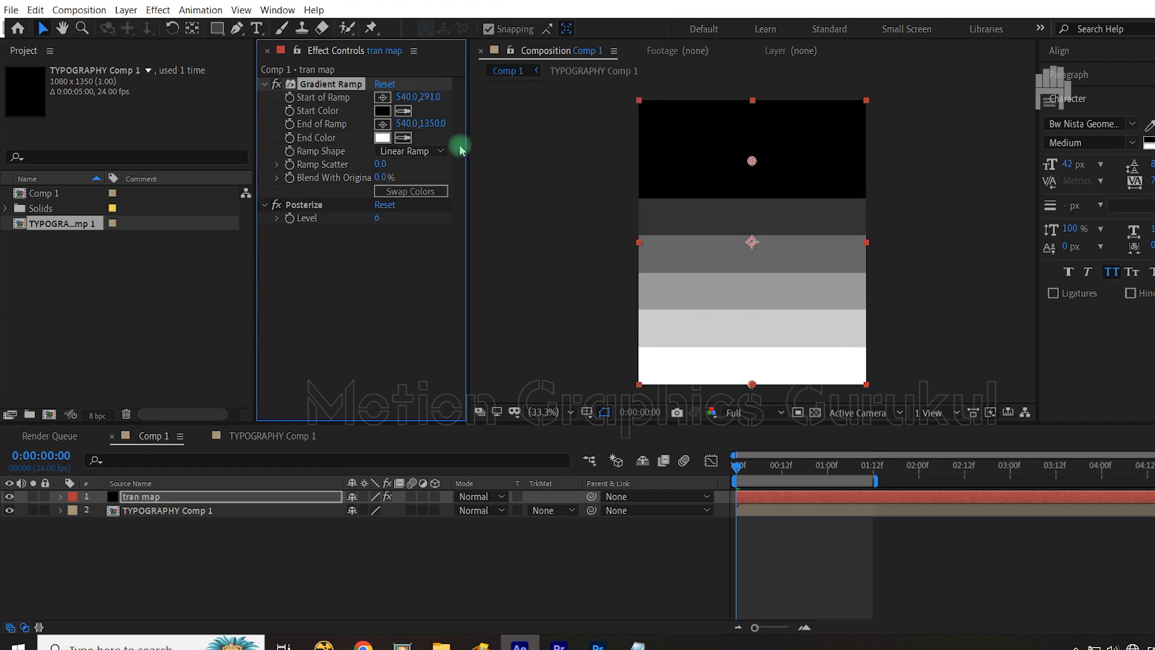
pyautogui.moveTo(428, 123); pyautogui.dragTo(234, 144)
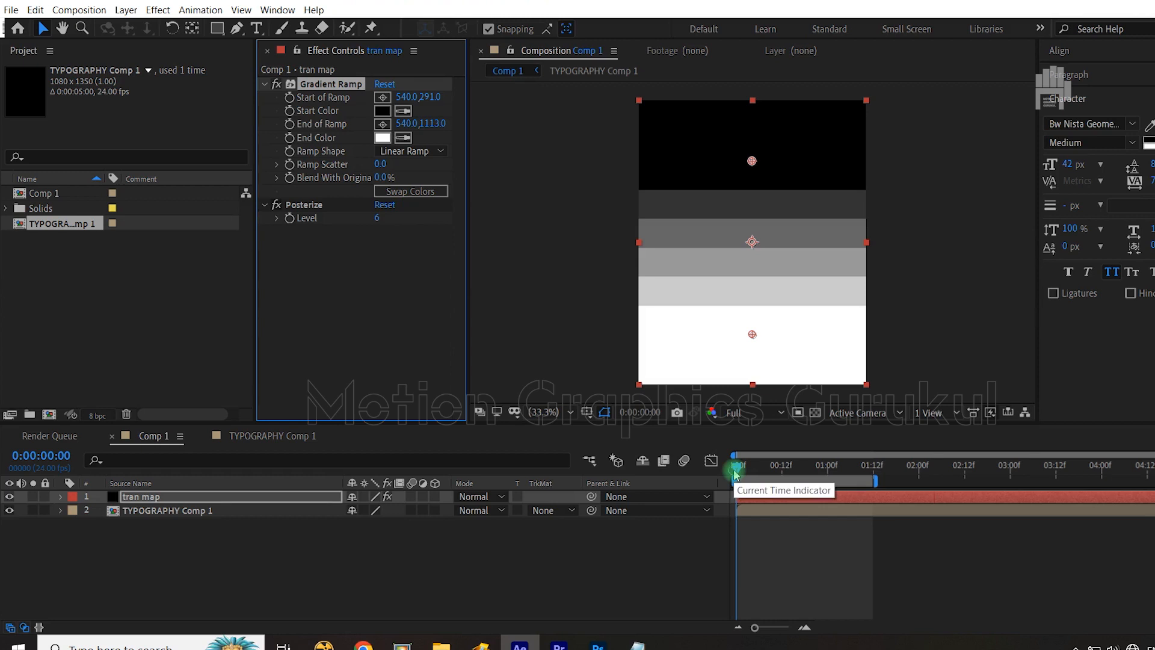
# Keyframe Start of Ramp and End of Ramp at 0:00:01:10, extending the work area to just past 2 seconds.
pyautogui.moveTo(734, 475); pyautogui.dragTo(828, 482)
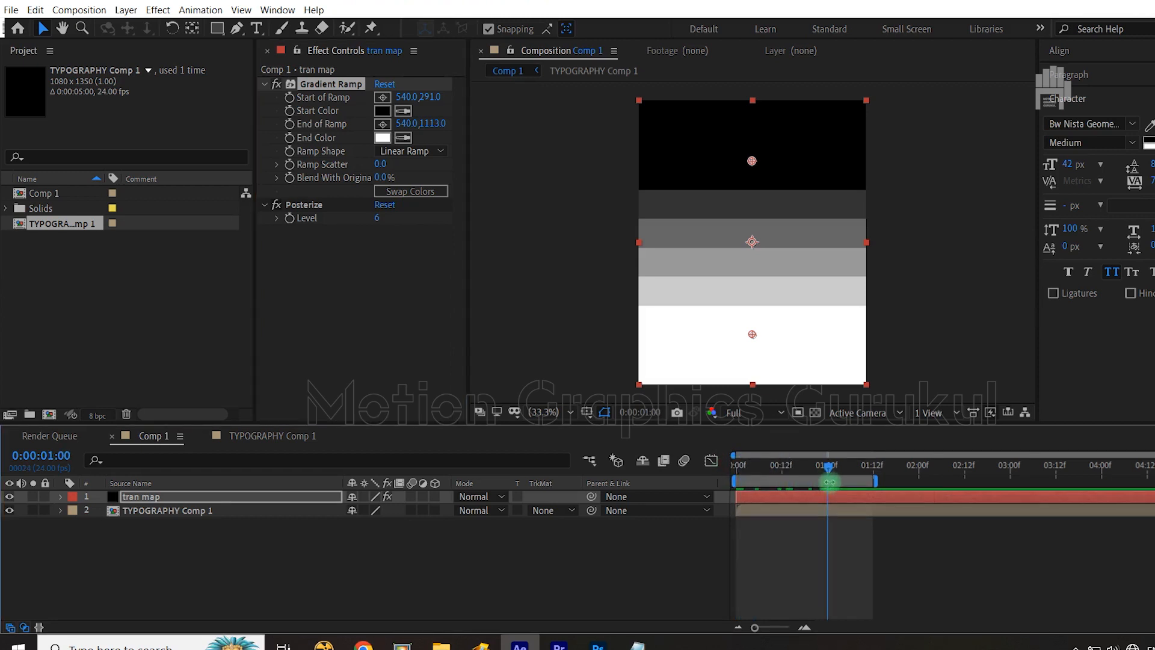
pyautogui.hotkey('shift', 'pagedown')
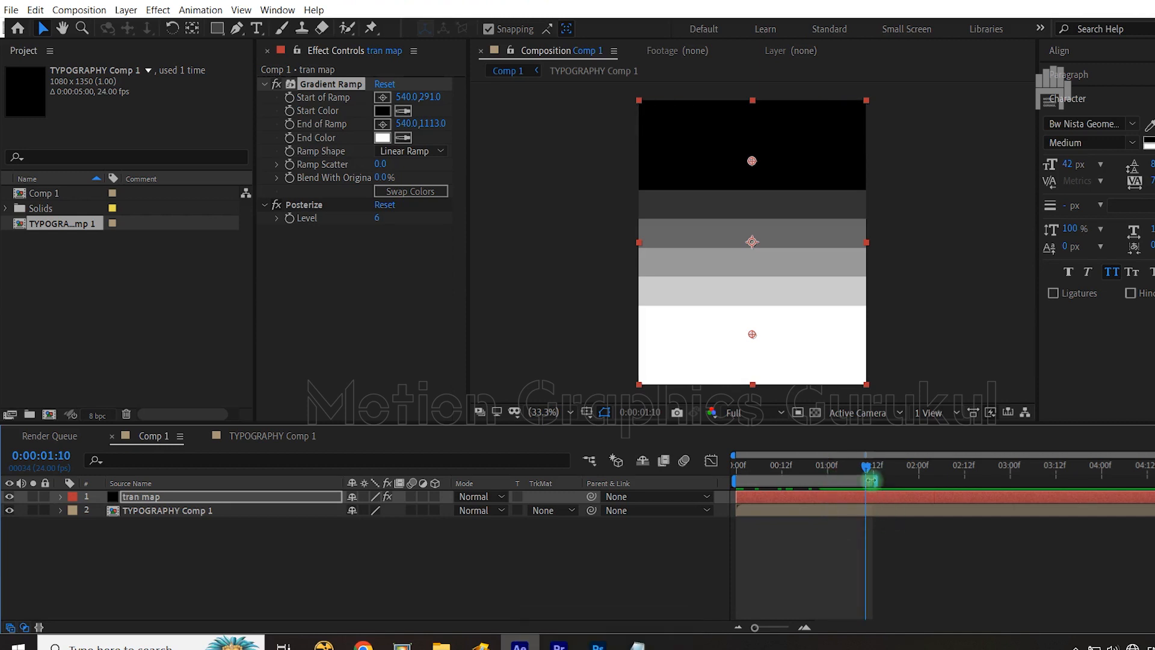
pyautogui.moveTo(879, 483); pyautogui.dragTo(952, 492)
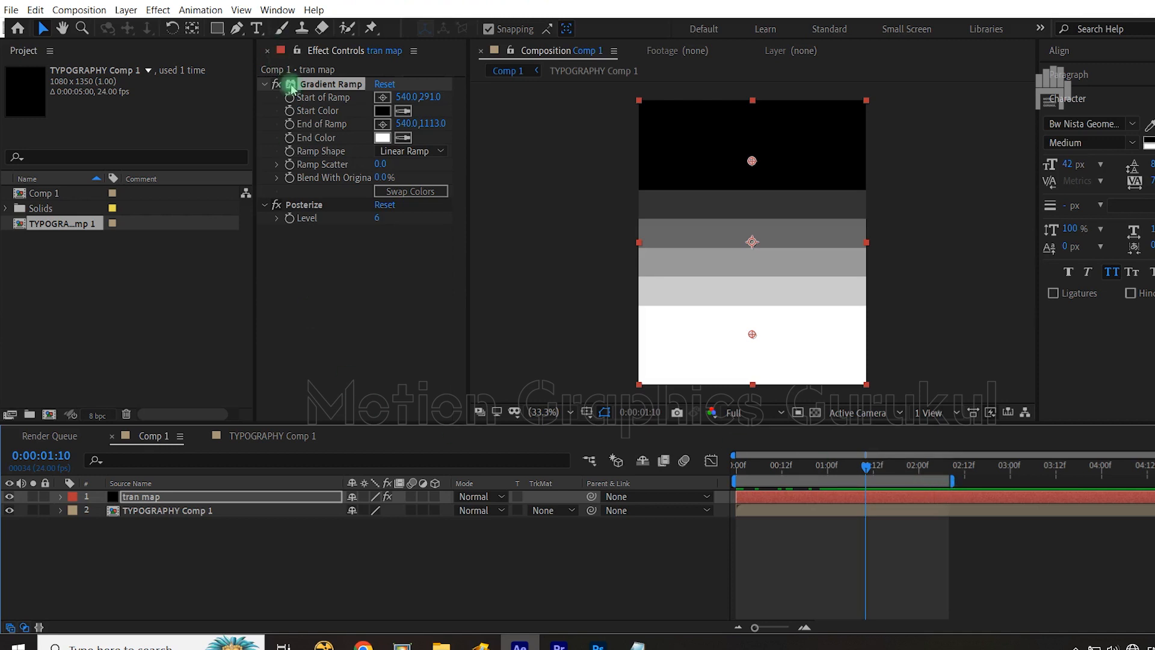
pyautogui.click(290, 99)
pyautogui.click(290, 124)
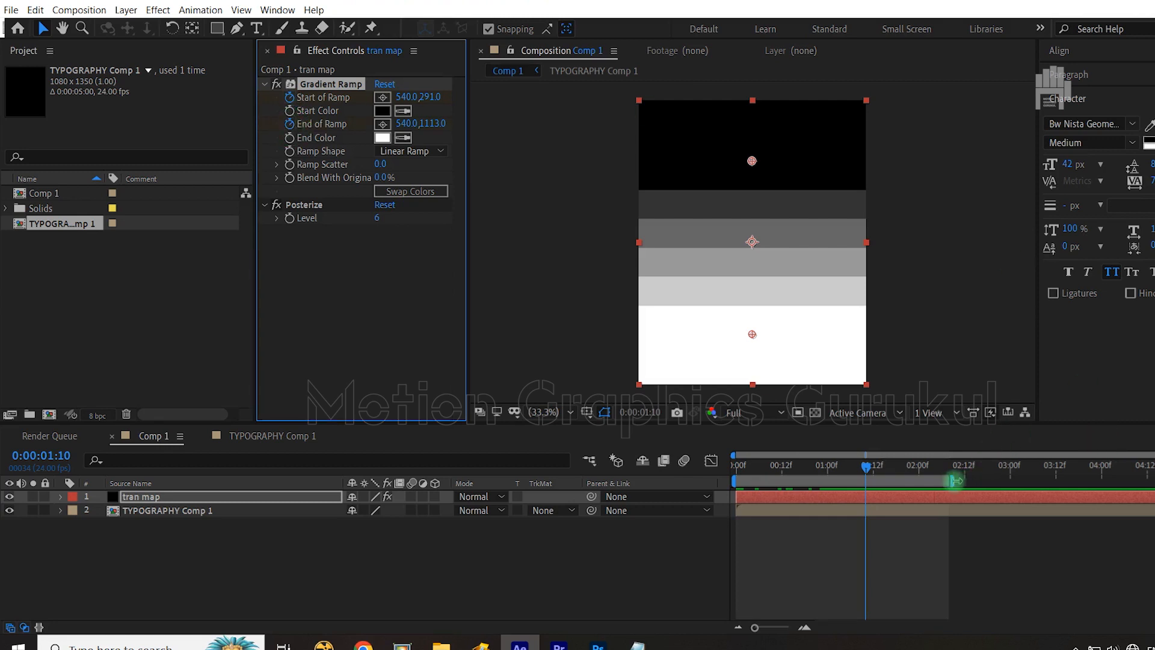
# Extend the work area to nearly 4 seconds, and at 0:00:03:00 set Start of Ramp to 540, 1119 and End of Ramp to 540, 230.
pyautogui.moveTo(953, 481); pyautogui.dragTo(1089, 476)
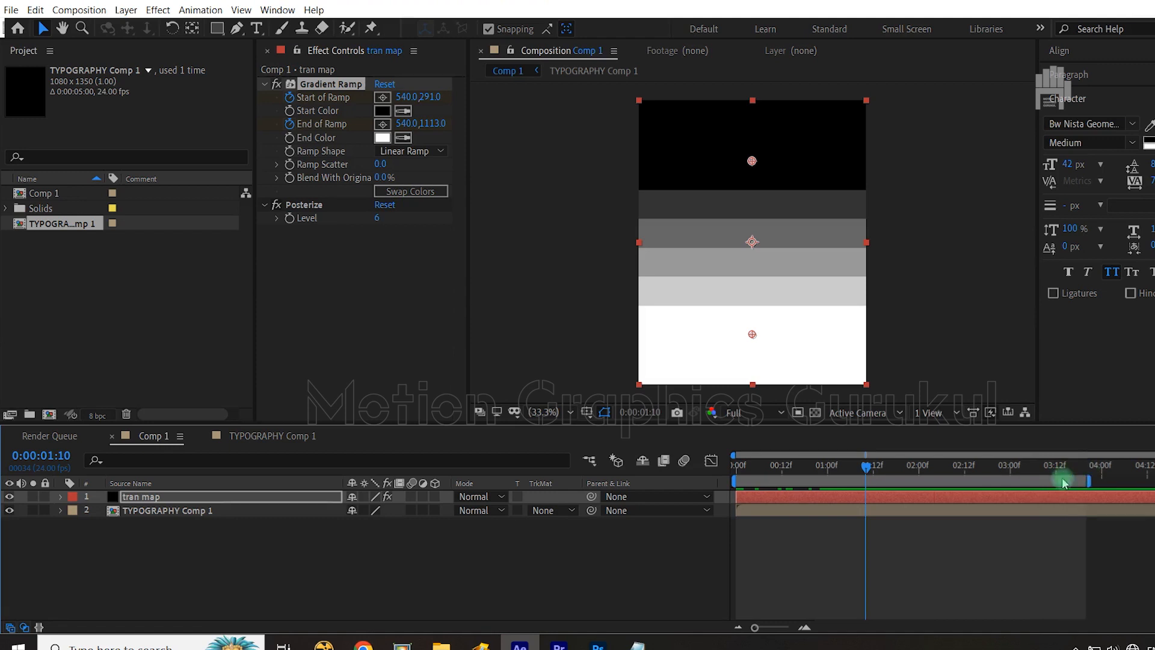
pyautogui.moveTo(866, 467); pyautogui.dragTo(1012, 477)
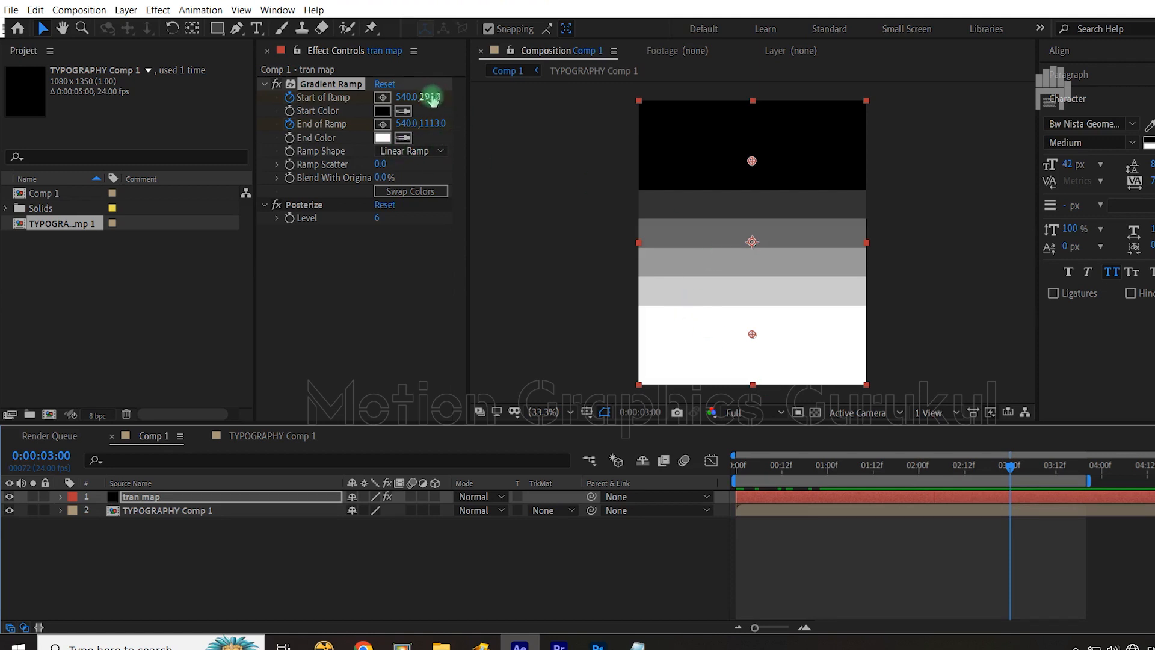
pyautogui.moveTo(430, 98); pyautogui.dragTo(609, 95)
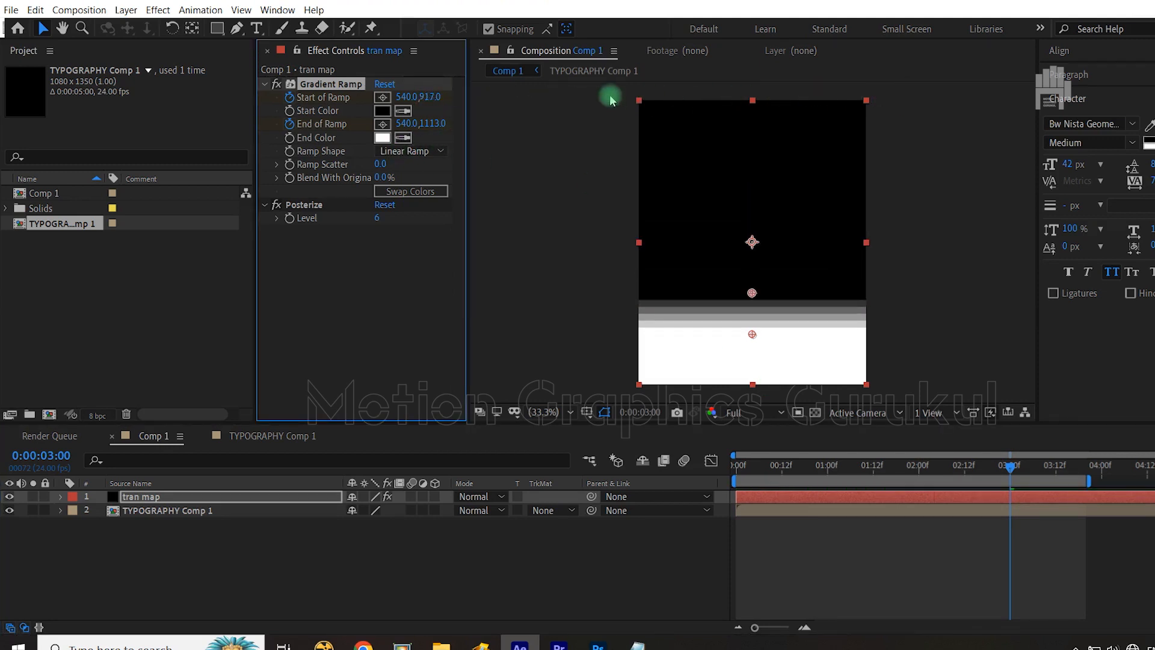
pyautogui.moveTo(437, 100); pyautogui.dragTo(582, 103)
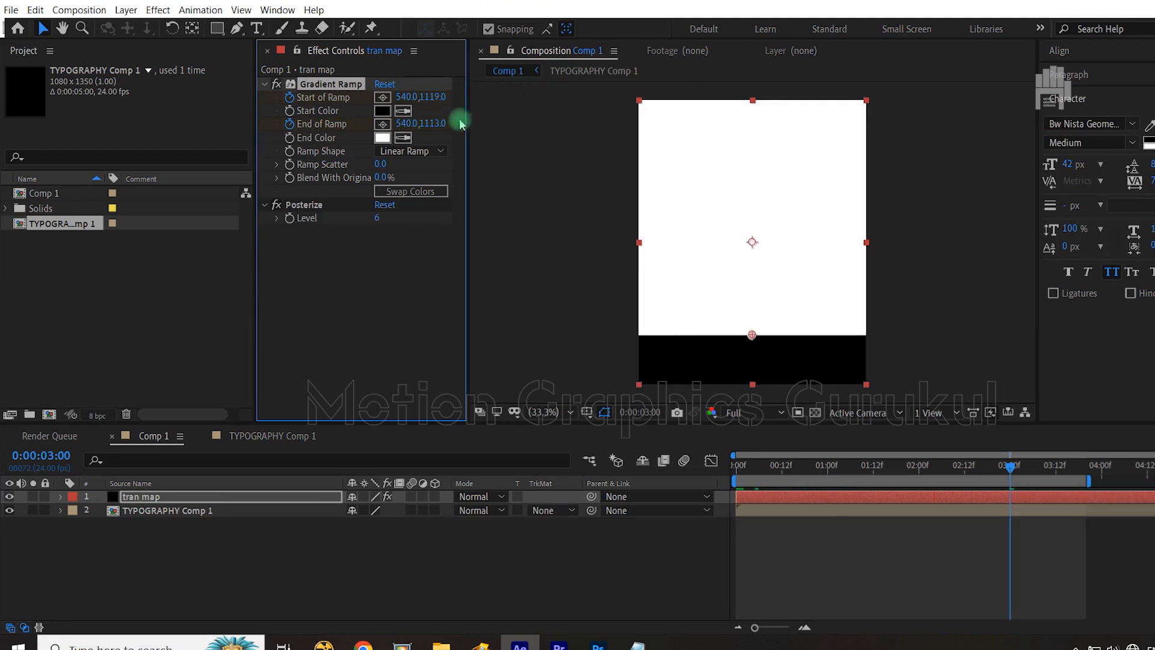
pyautogui.moveTo(431, 124); pyautogui.dragTo(363, 149)
pyautogui.click(421, 541)
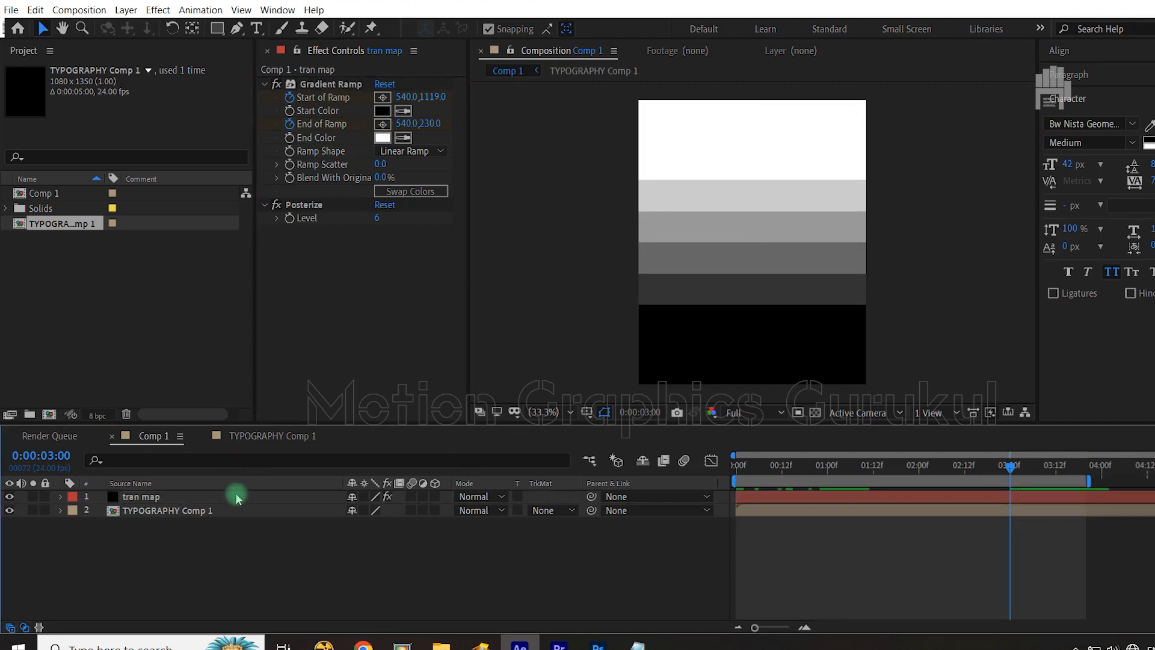
# Reveal the tran map layer's ramp keyframes and hide the layer.
pyautogui.click(236, 498)
pyautogui.press('u')
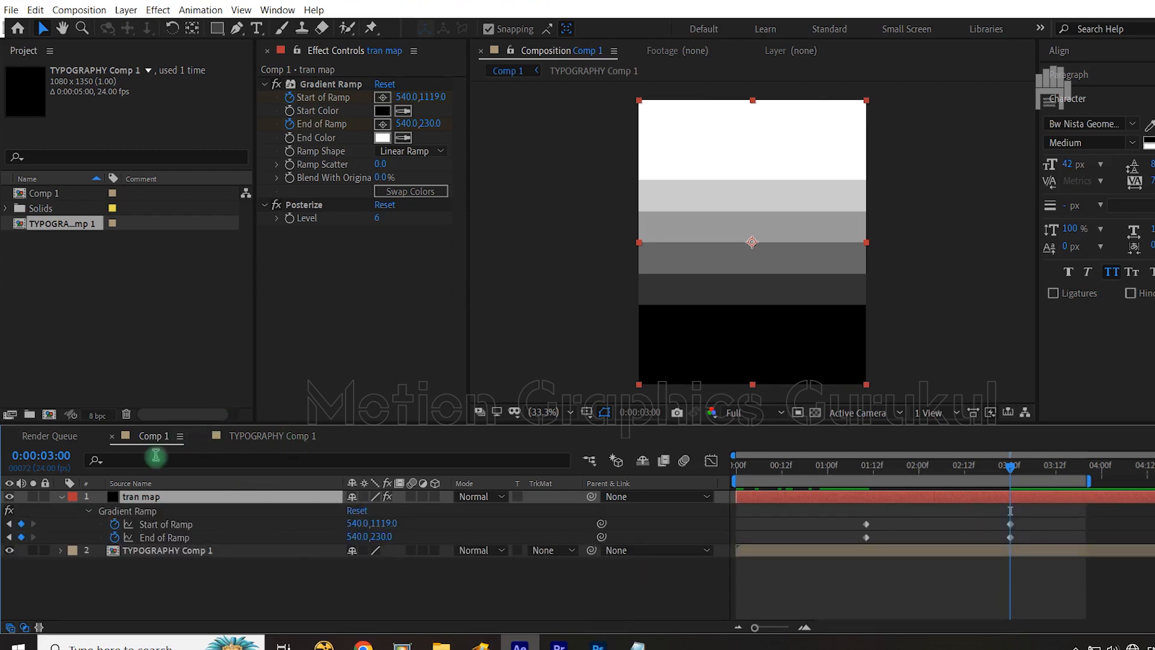
pyautogui.click(9, 498)
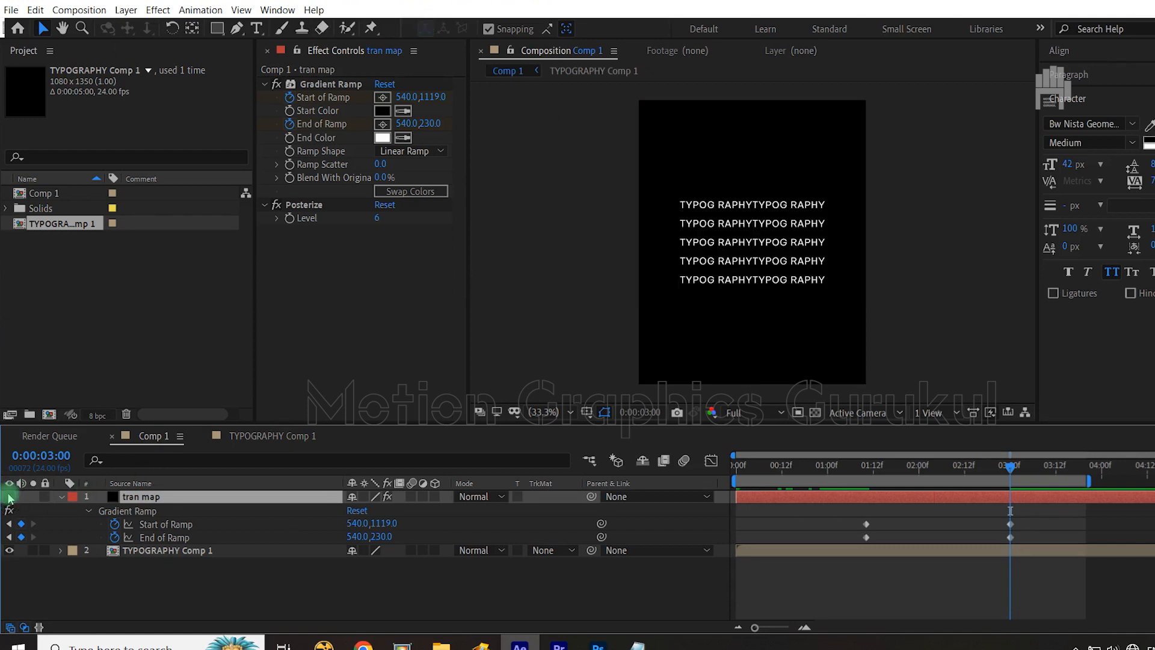
# Apply the Displacement Map effect to the TYPOGRAPHY Comp 1 layer, using the tran map layer as its displacement map.
pyautogui.click(169, 555)
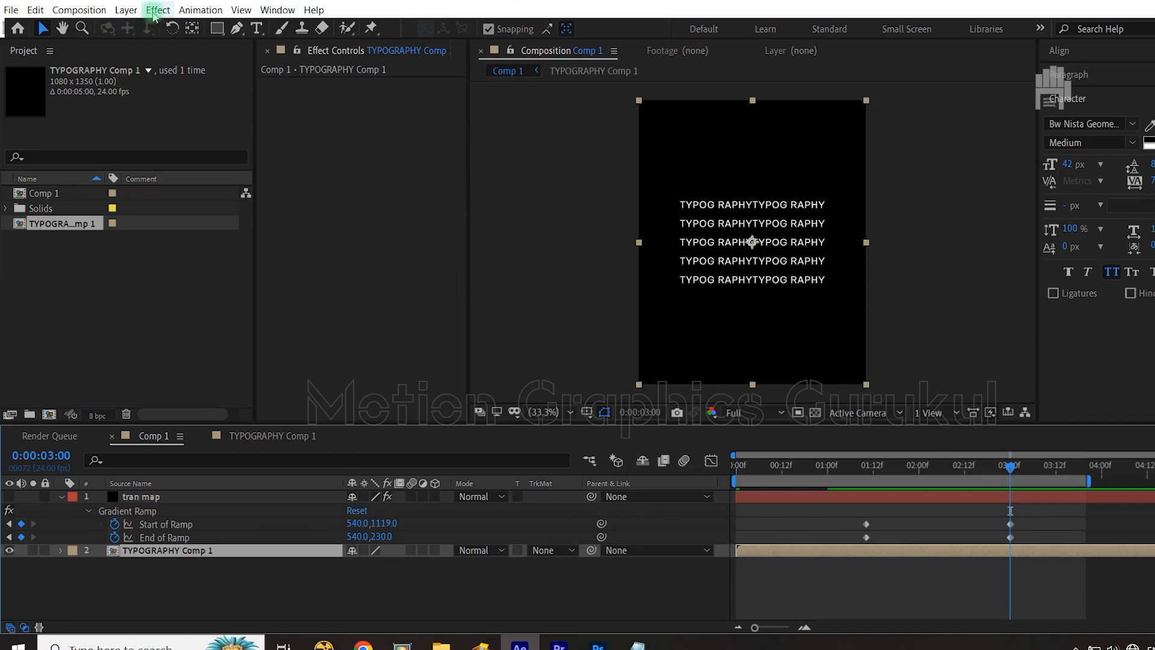
pyautogui.click(154, 12)
pyautogui.moveTo(183, 189)
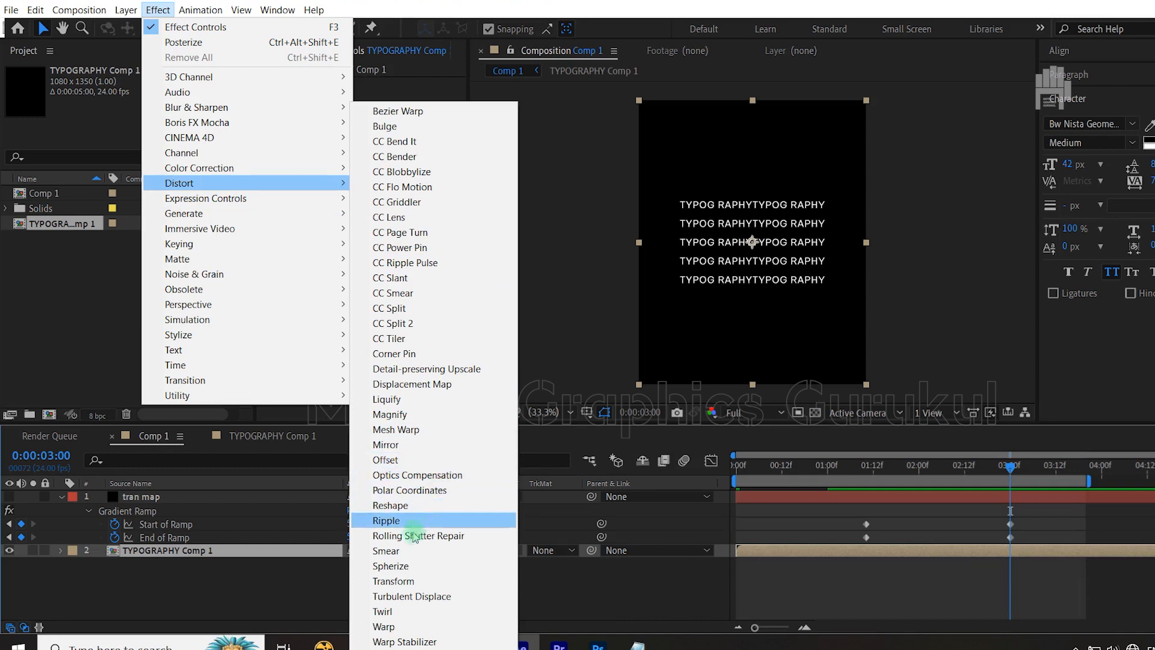
pyautogui.click(425, 385)
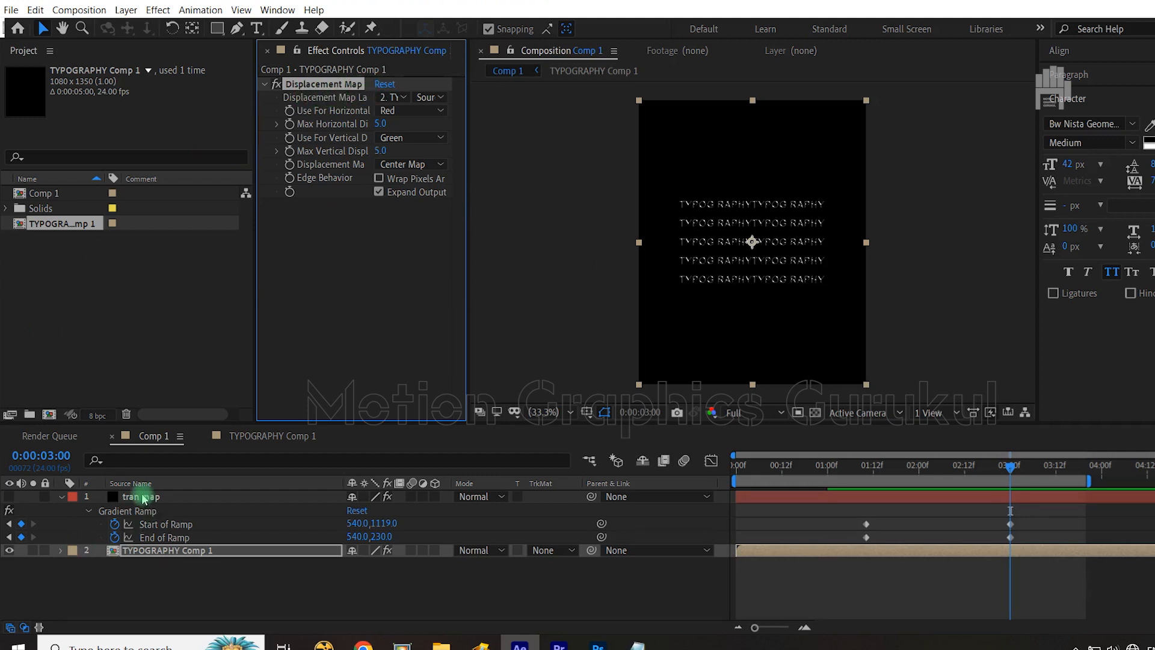
pyautogui.click(390, 98)
pyautogui.click(415, 133)
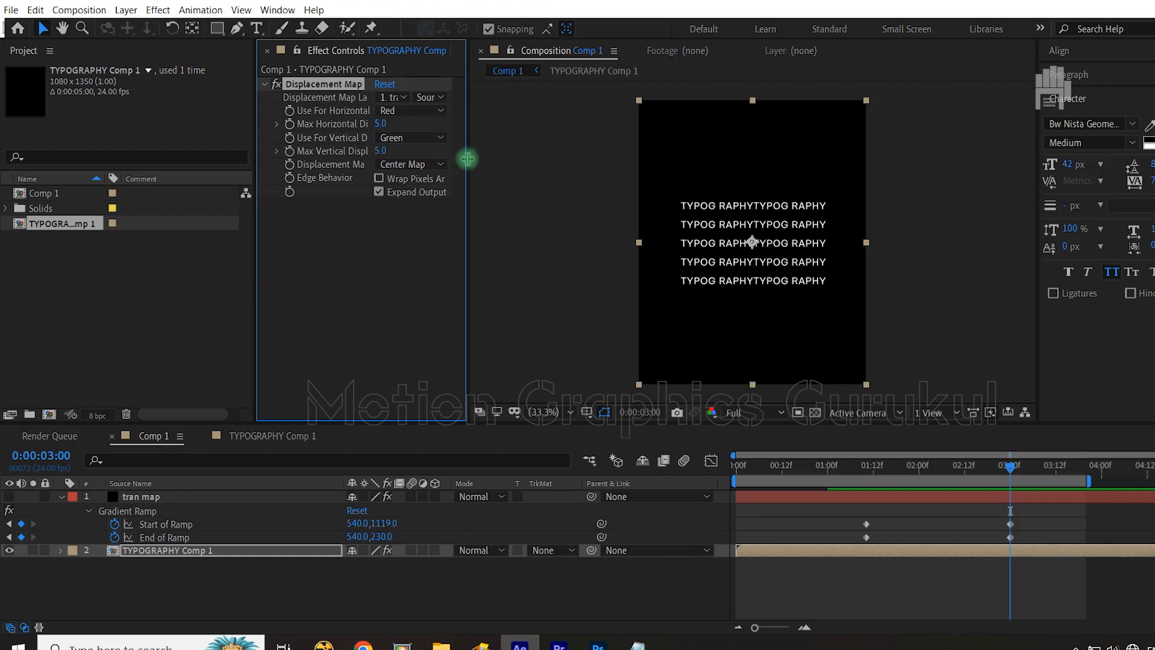
# Set the Displacement Map source for the tran map layer to Effects & Masks, briefly showing the map layer to check its gradient.
pyautogui.moveTo(467, 159); pyautogui.dragTo(521, 153)
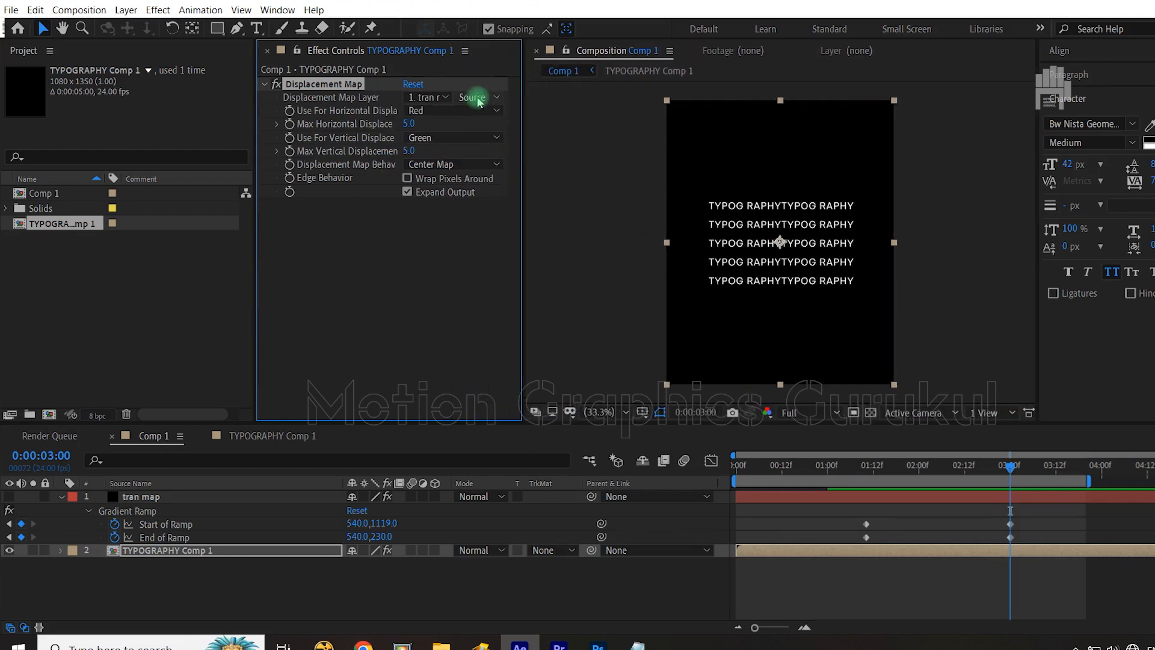
pyautogui.click(476, 97)
pyautogui.click(492, 144)
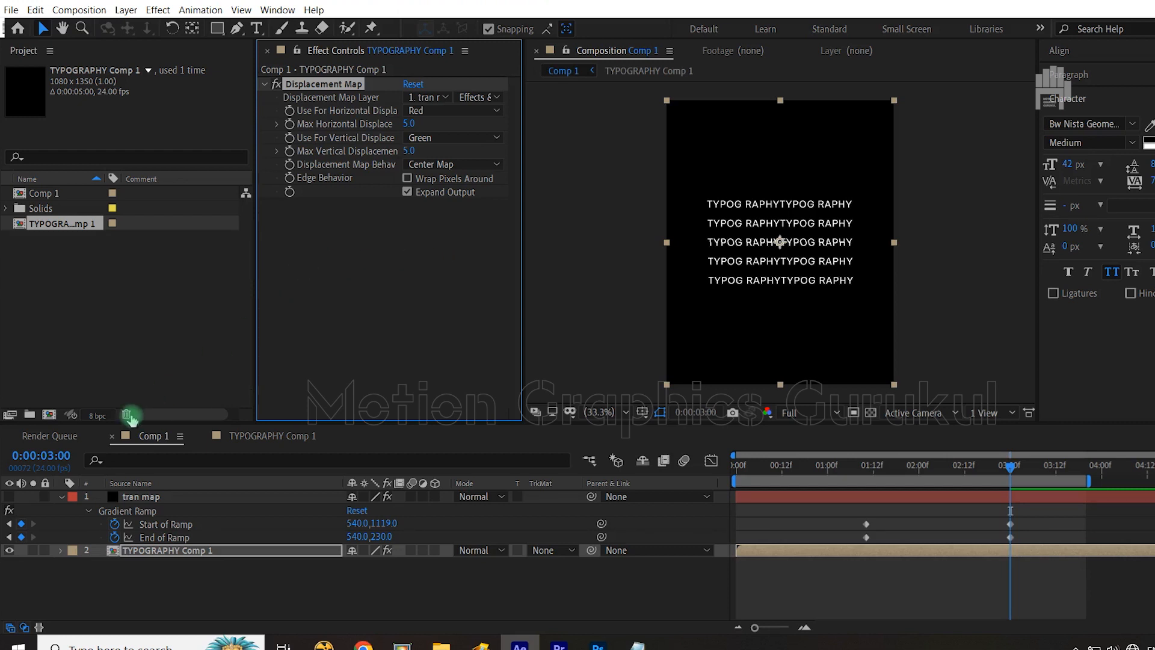
pyautogui.click(10, 497)
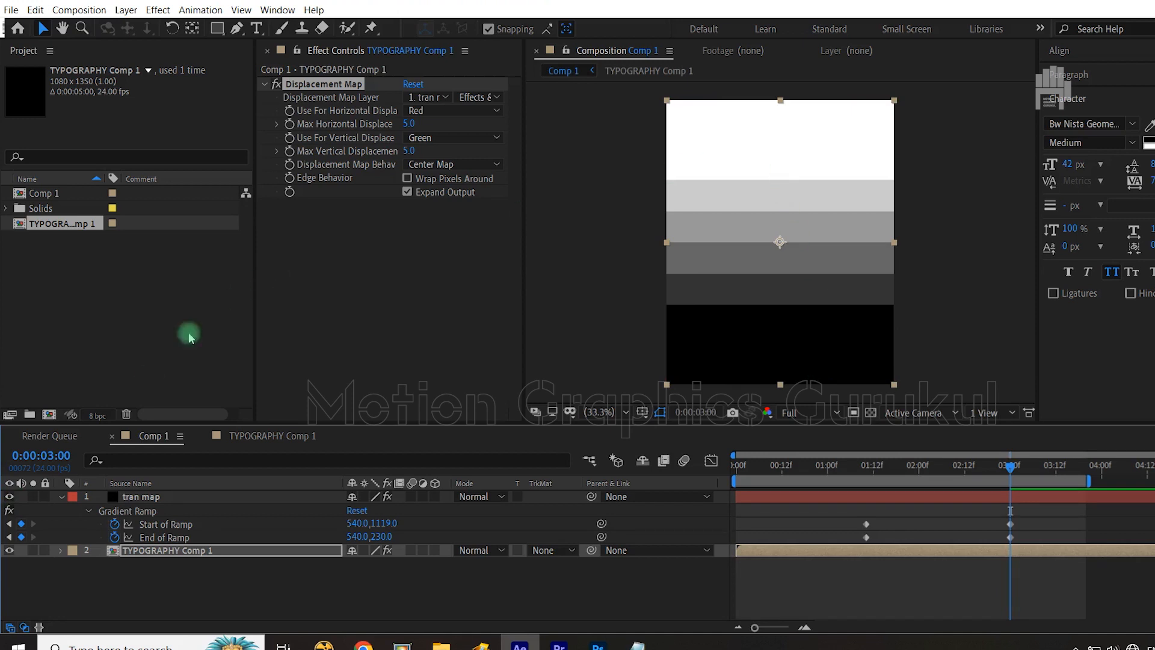
pyautogui.click(9, 497)
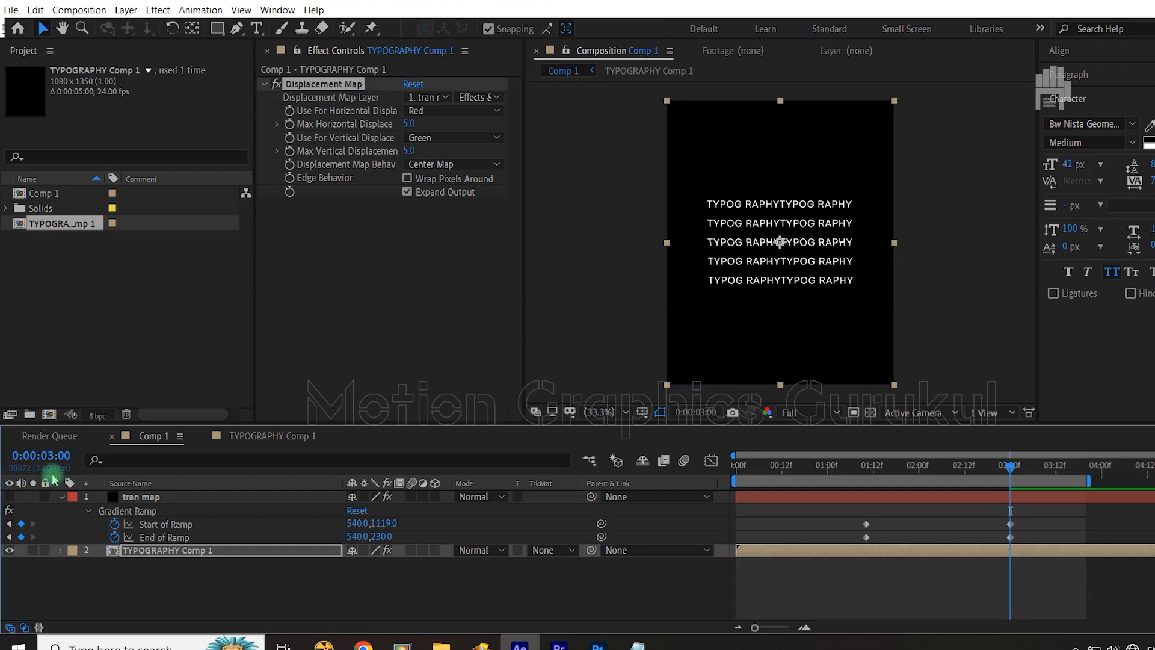
# Use Luminance for both horizontal and vertical displacement, and raise Max Vertical Displacement to 264.
pyautogui.click(461, 113)
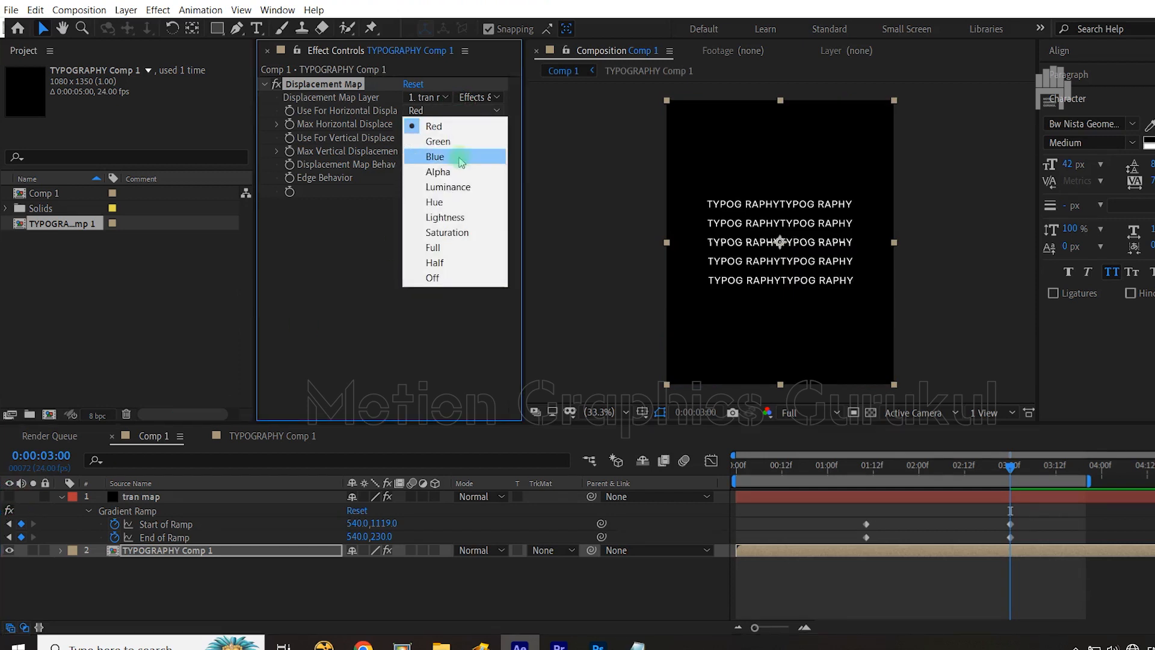
pyautogui.click(464, 191)
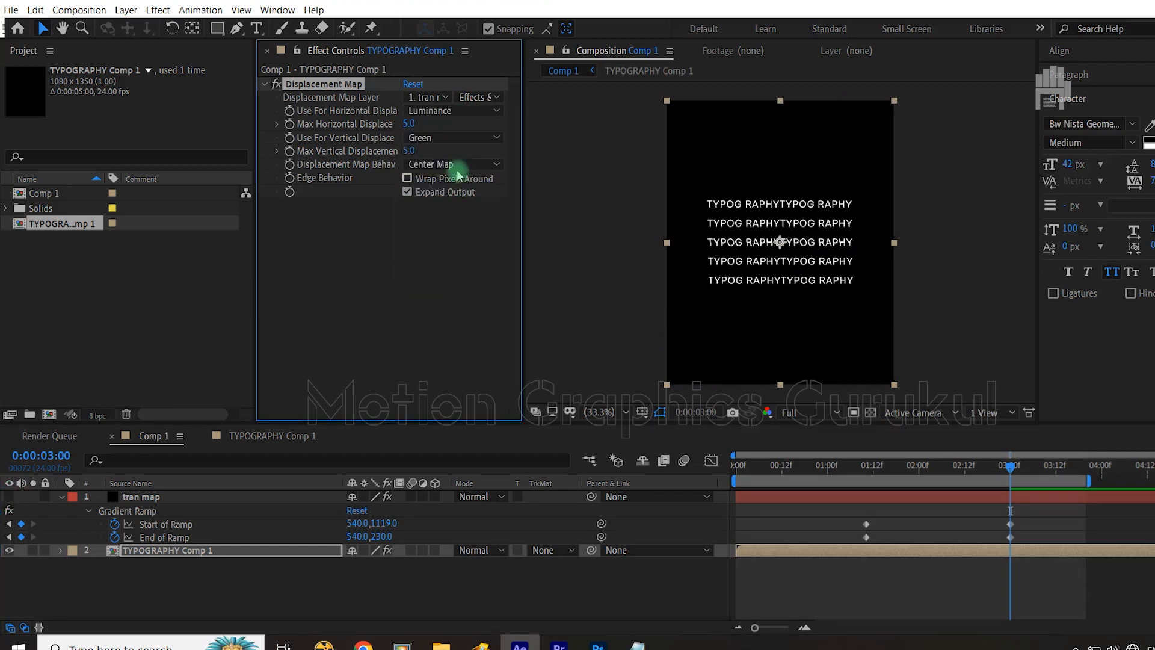
pyautogui.click(449, 140)
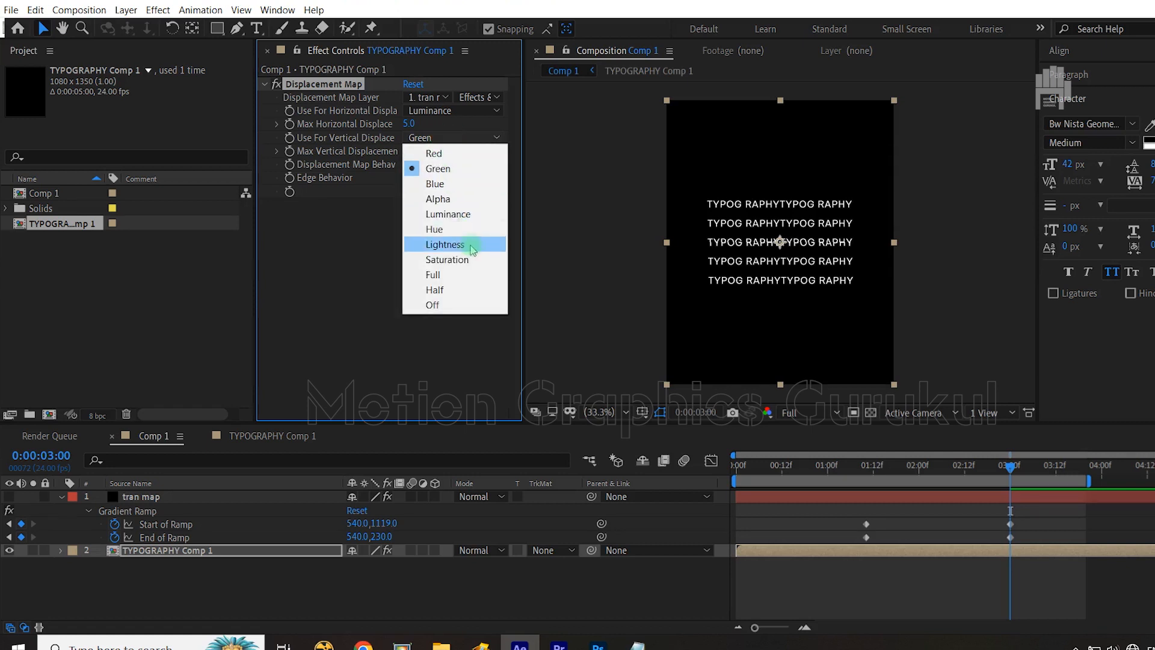
pyautogui.click(463, 215)
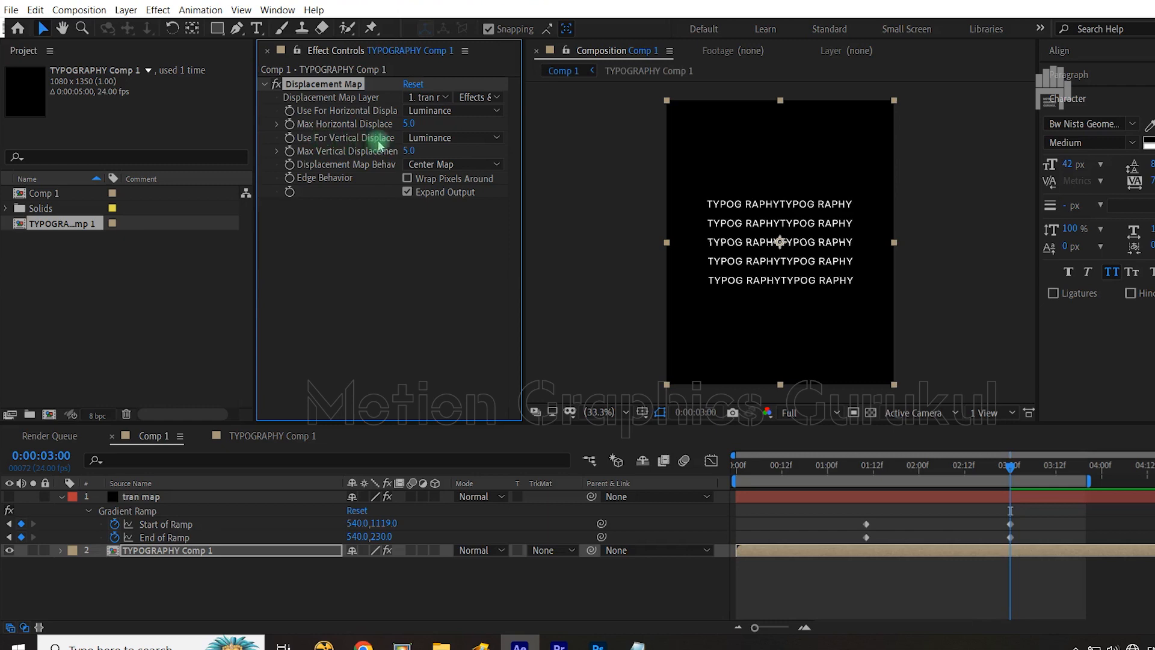
pyautogui.moveTo(412, 152); pyautogui.dragTo(591, 138)
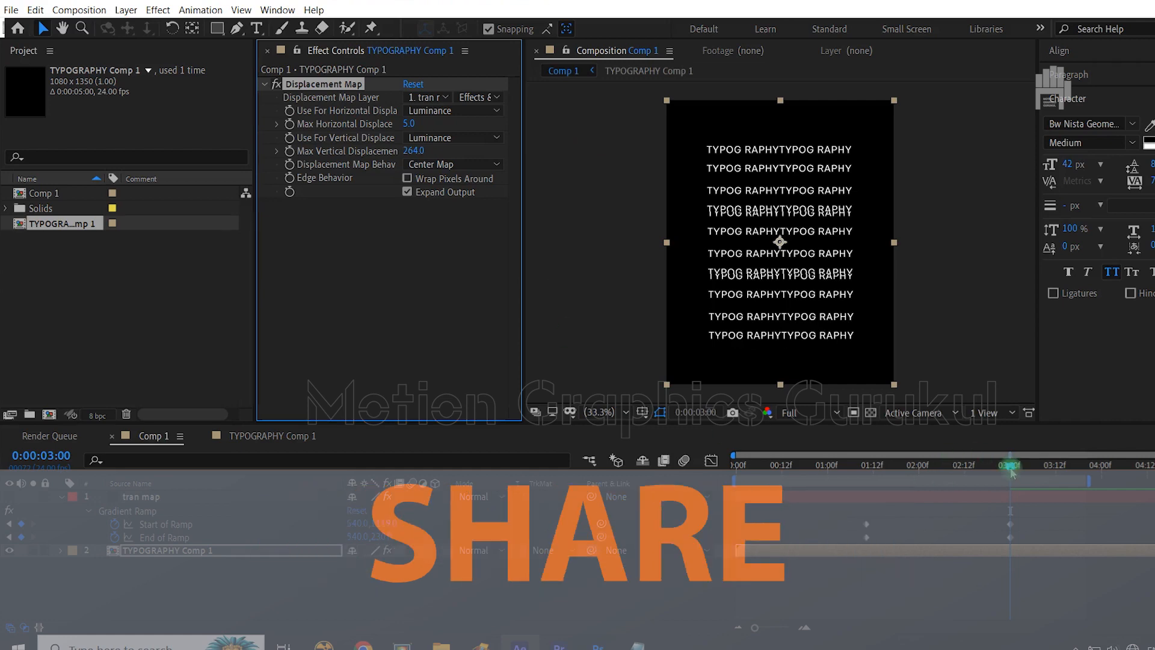
# At 0:00:01:10, set Max Horizontal and Max Vertical Displacement to 0 and enable keyframing for both.
pyautogui.moveTo(1010, 467); pyautogui.dragTo(864, 482)
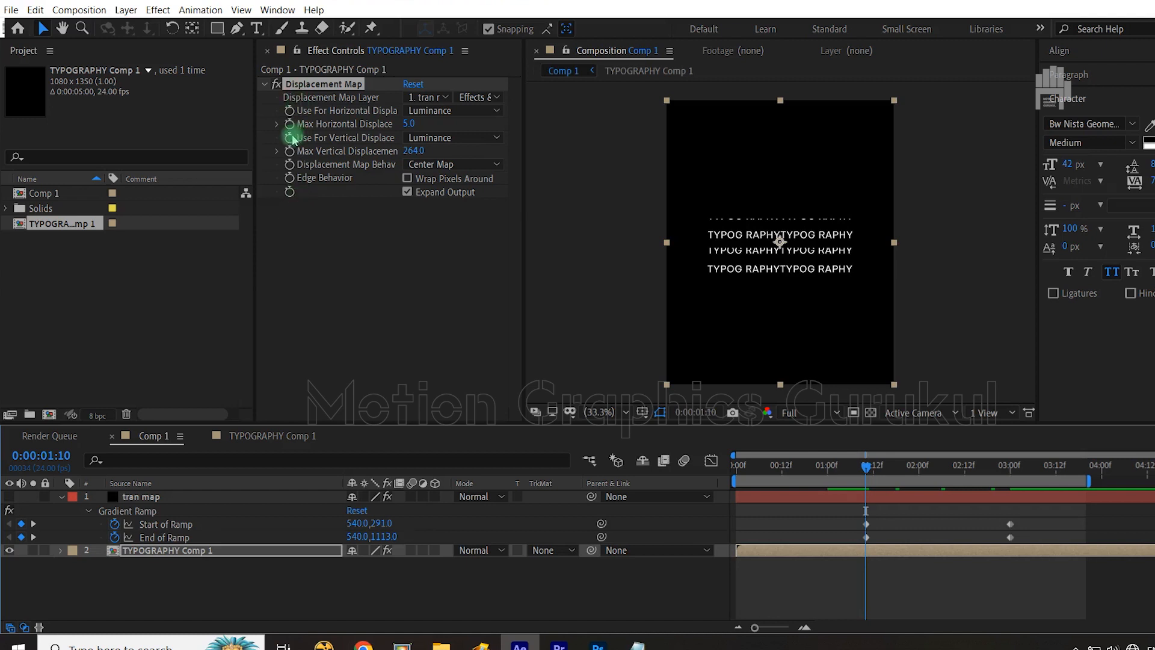
pyautogui.click(408, 123)
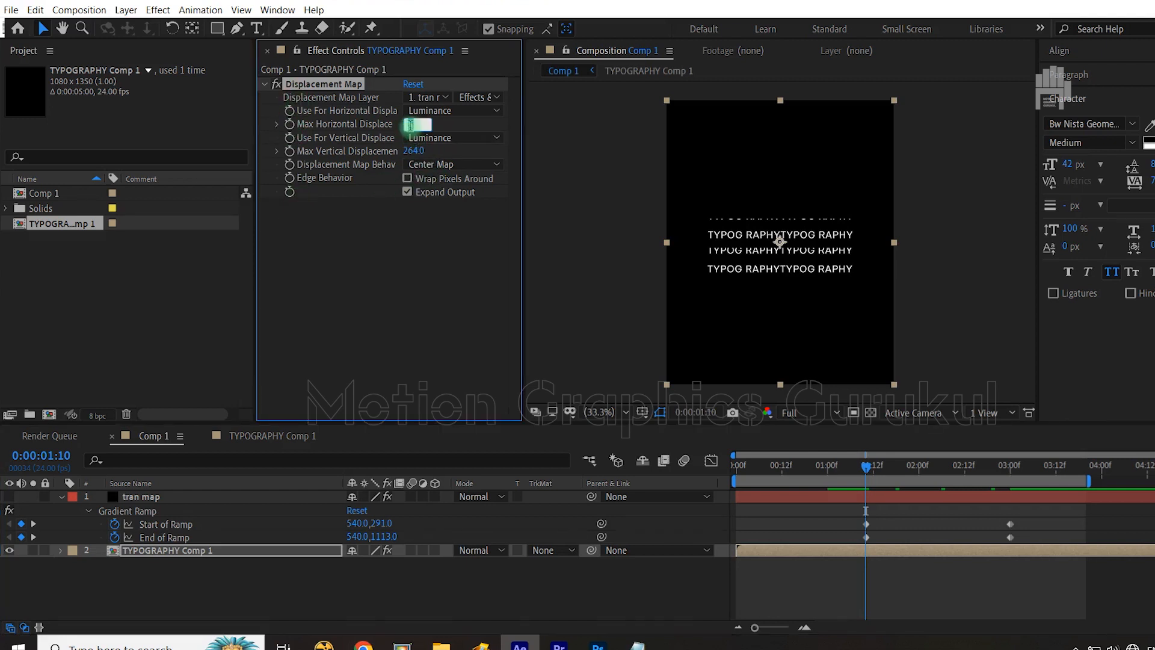
pyautogui.write('0')
pyautogui.click(410, 257)
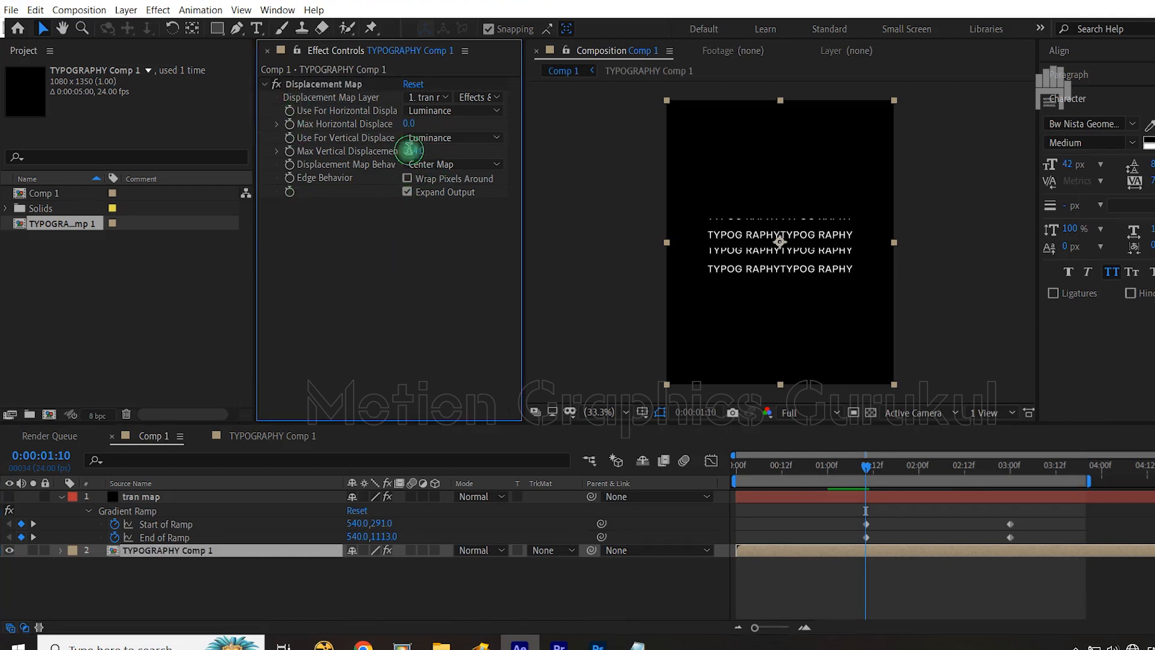
pyautogui.write('0')
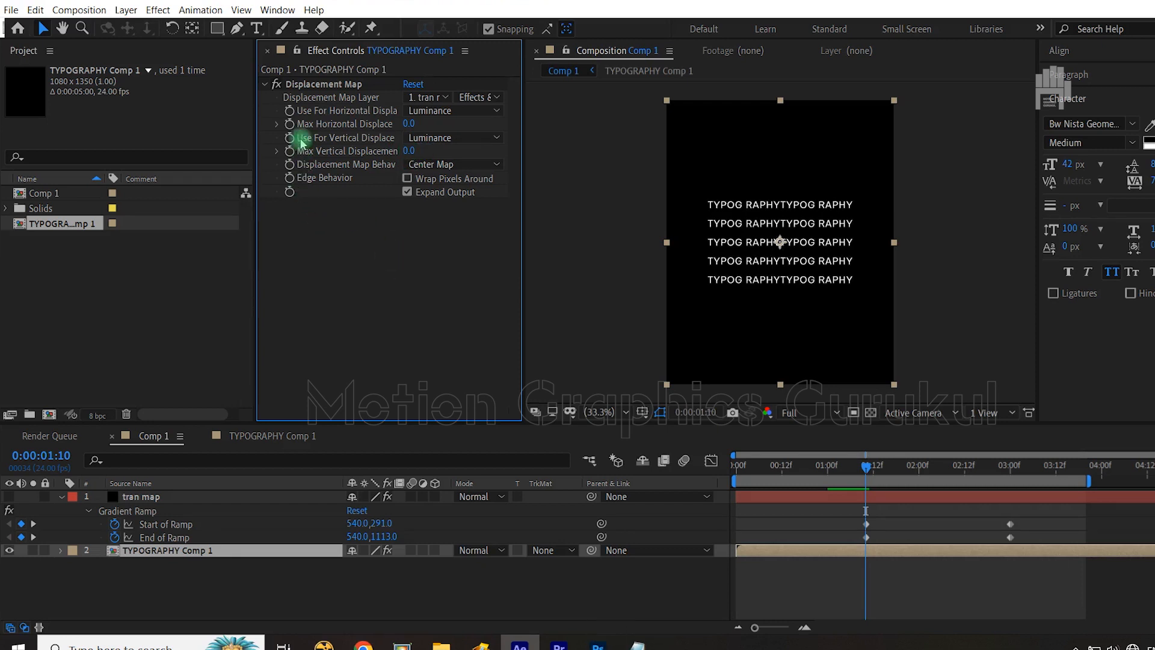
pyautogui.click(290, 125)
pyautogui.click(290, 139)
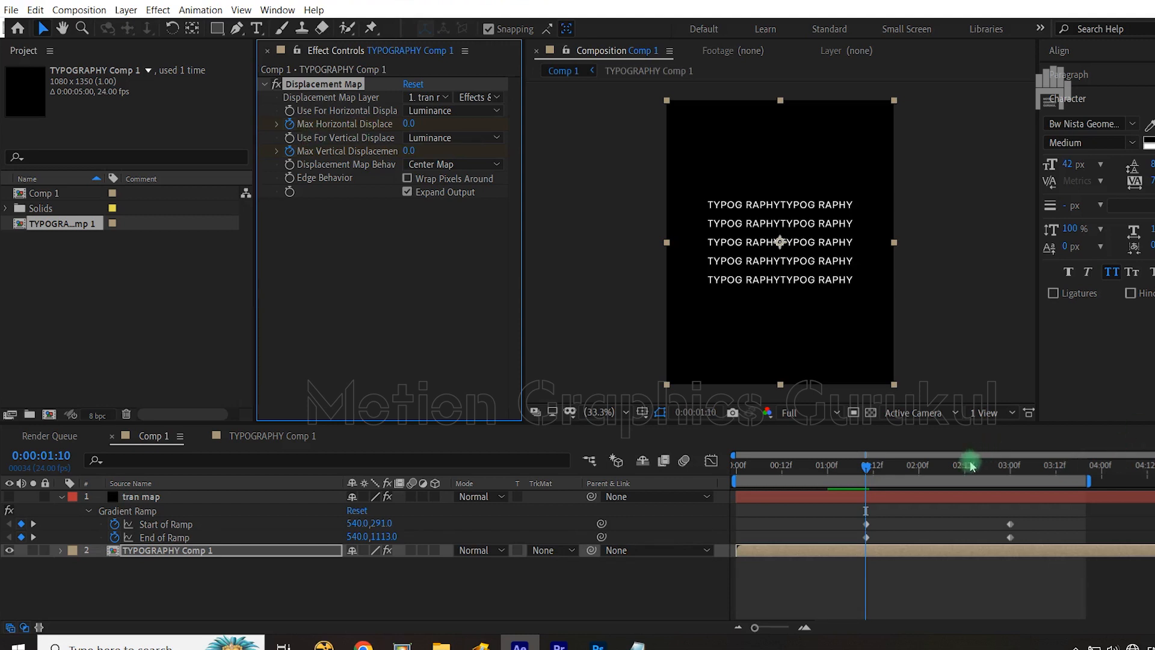
# At 0:00:02:06, keyframe Max Horizontal Displacement at -94 and Max Vertical Displacement at 463.
pyautogui.moveTo(863, 471); pyautogui.dragTo(937, 475)
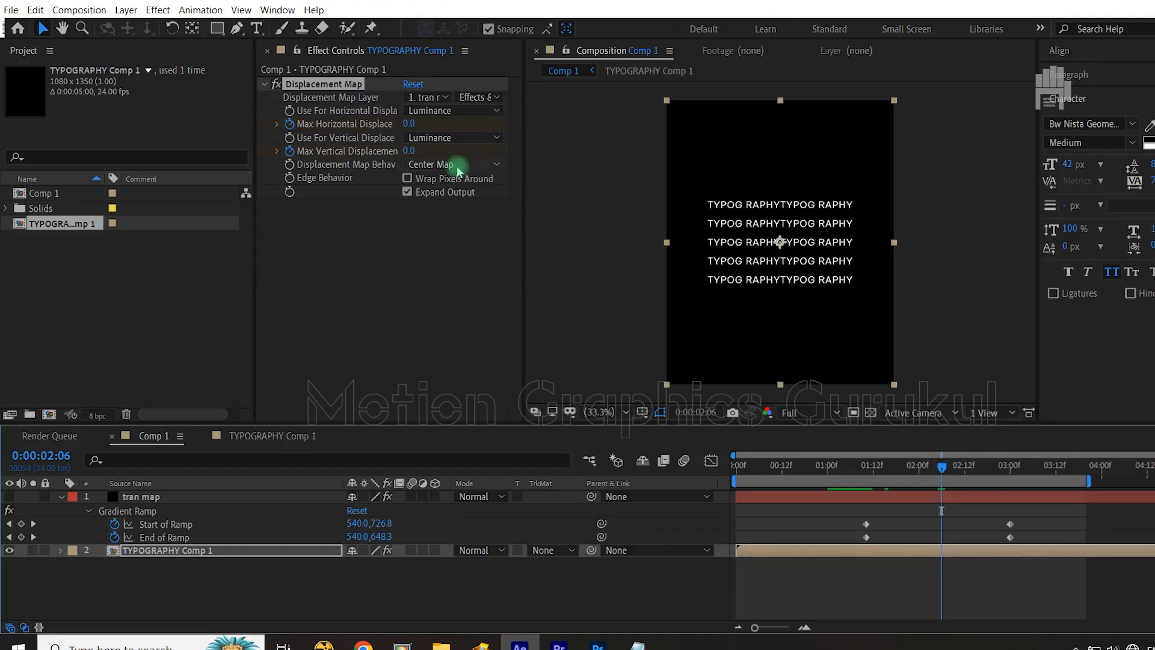
pyautogui.moveTo(410, 152); pyautogui.dragTo(644, 145)
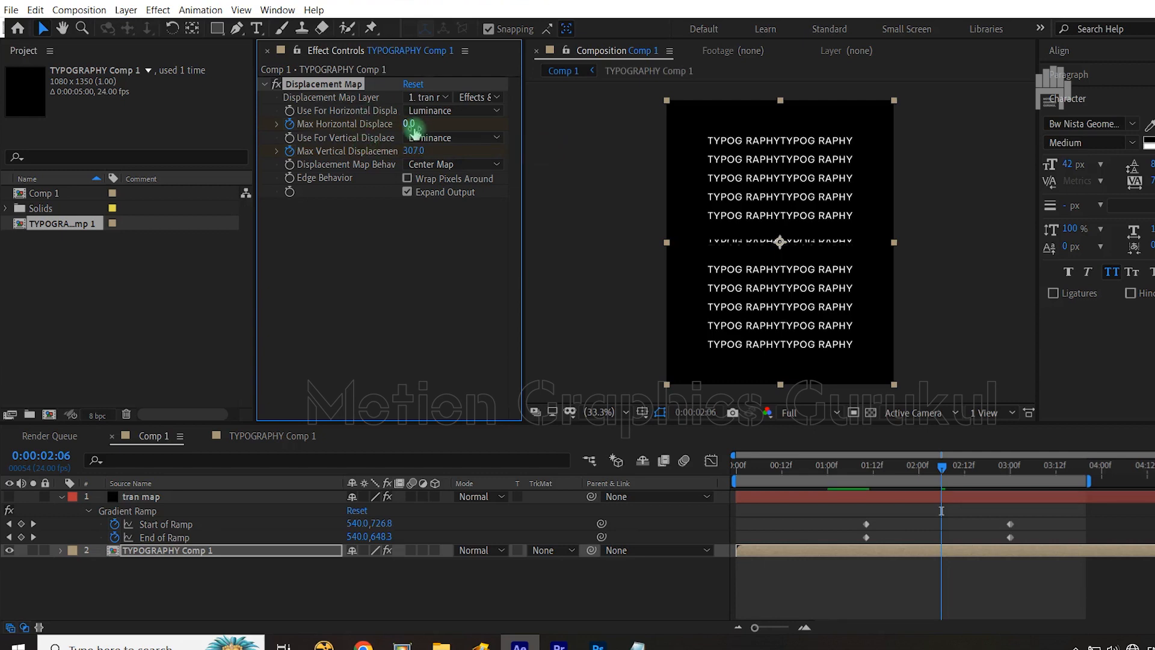
pyautogui.moveTo(424, 128); pyautogui.dragTo(332, 122)
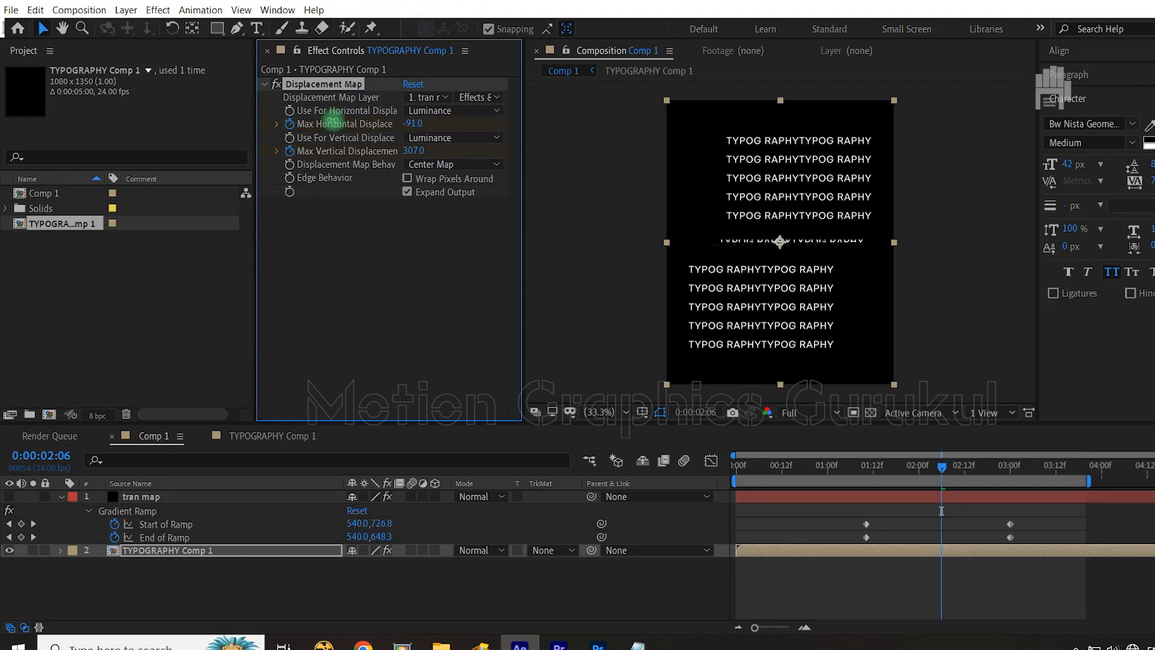
pyautogui.moveTo(333, 122); pyautogui.dragTo(332, 122)
pyautogui.moveTo(413, 150); pyautogui.dragTo(521, 134)
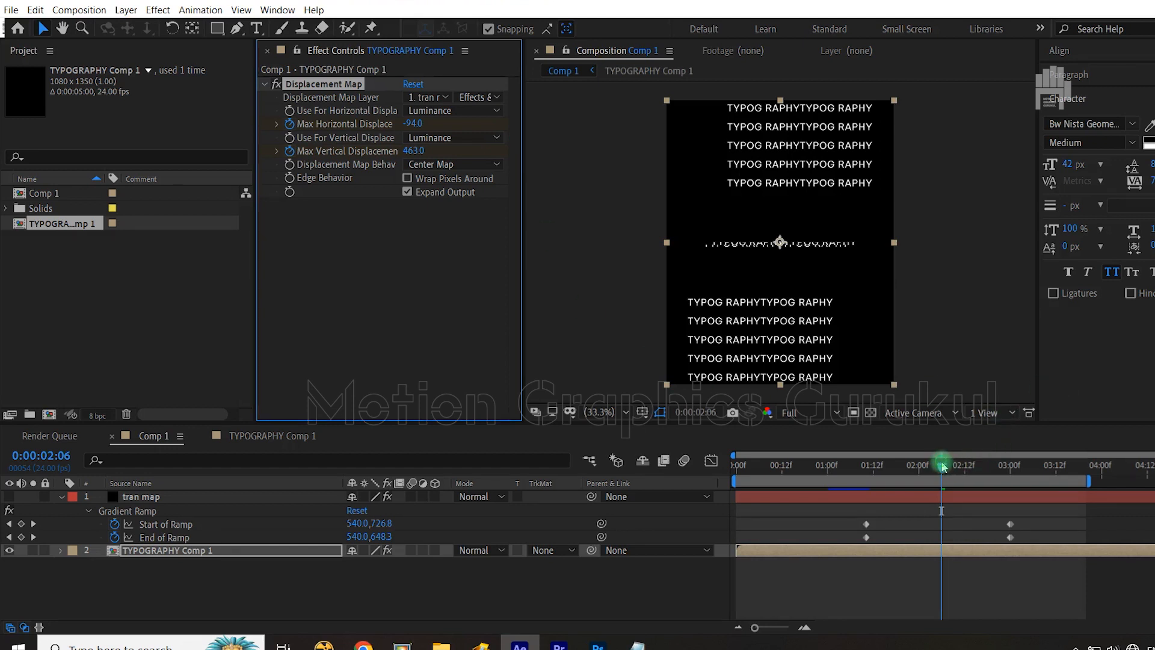
# At 0:00:03:00, return Max Horizontal and Max Vertical Displacement to 0.
pyautogui.moveTo(943, 466); pyautogui.dragTo(1010, 466)
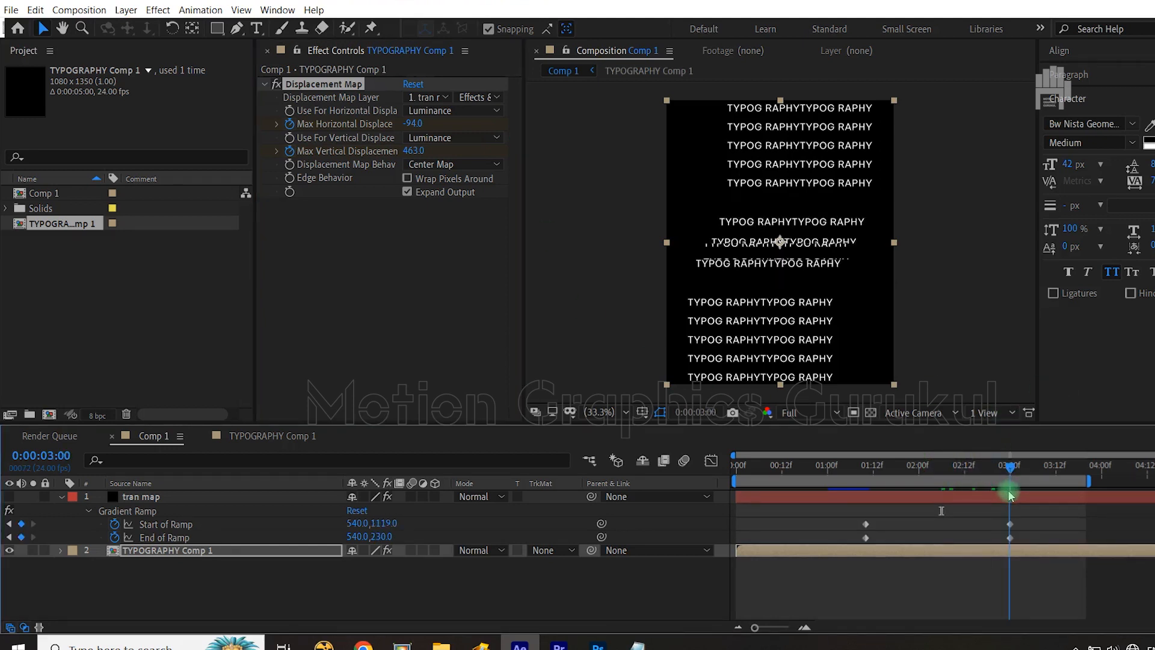
pyautogui.click(415, 123)
pyautogui.write('0')
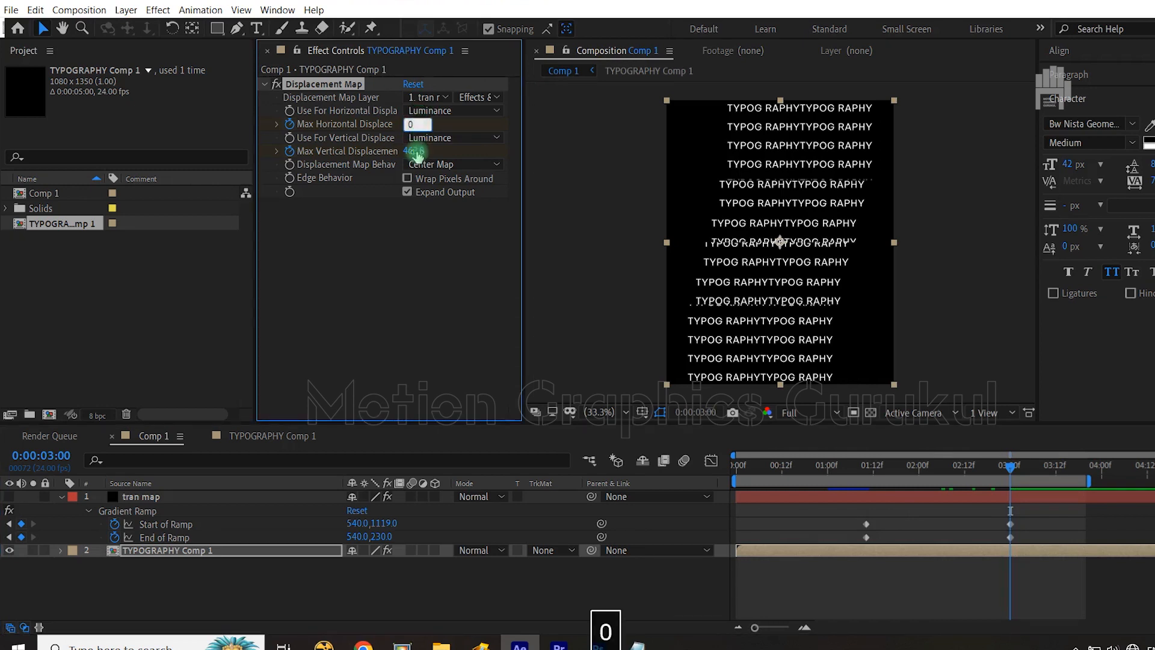
pyautogui.click(417, 150)
pyautogui.write('0')
pyautogui.click(418, 245)
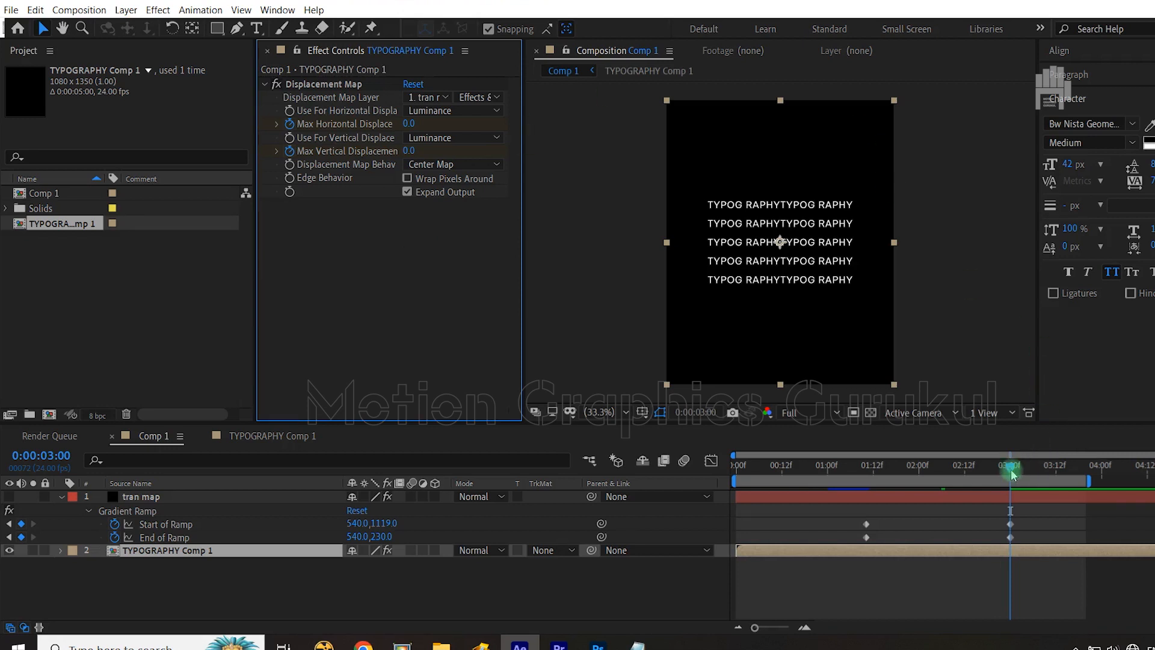
# Preview the displaced typography animation from the start of the composition.
pyautogui.moveTo(1012, 475); pyautogui.dragTo(705, 500)
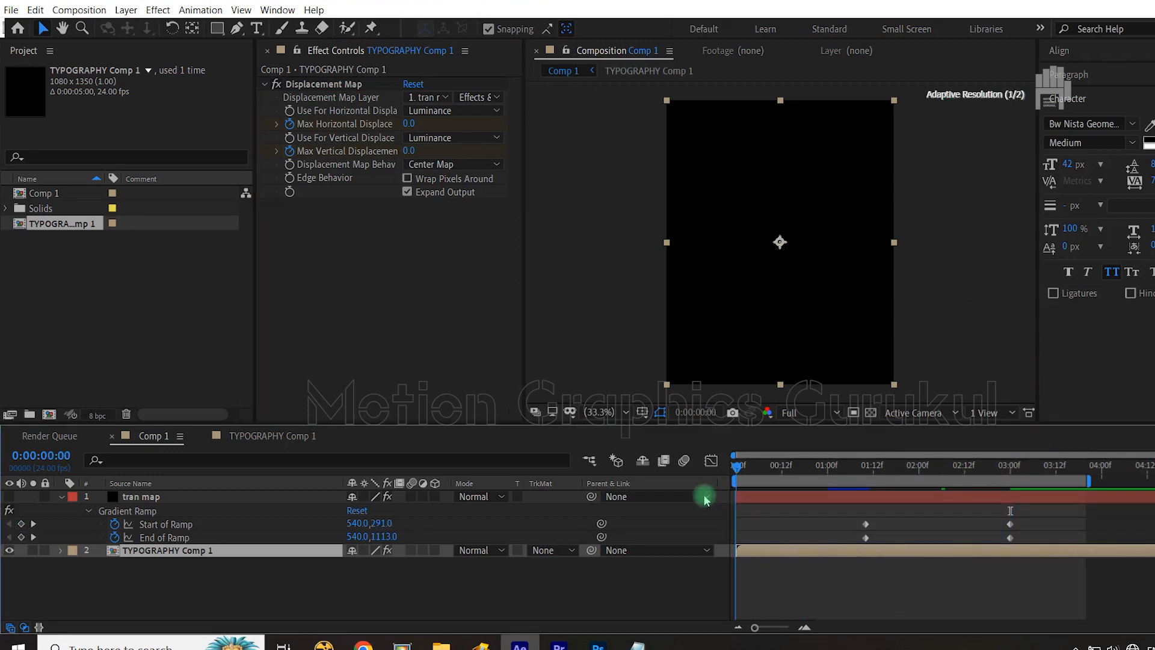
pyautogui.click(666, 568)
pyautogui.press('space')
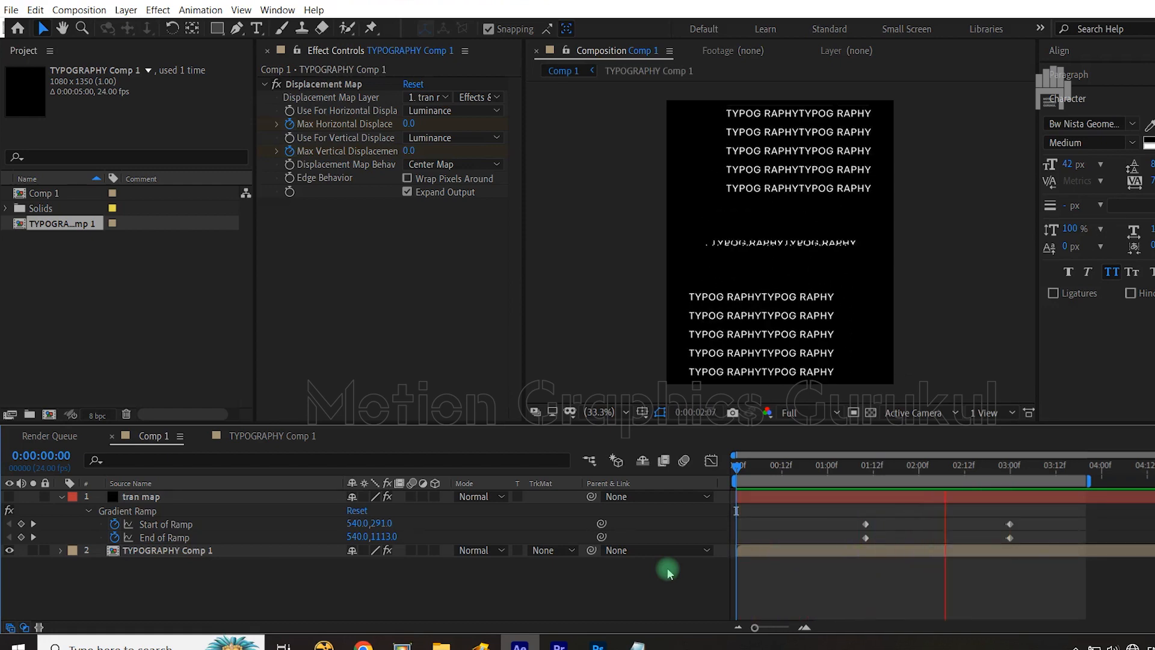
pyautogui.press('space')
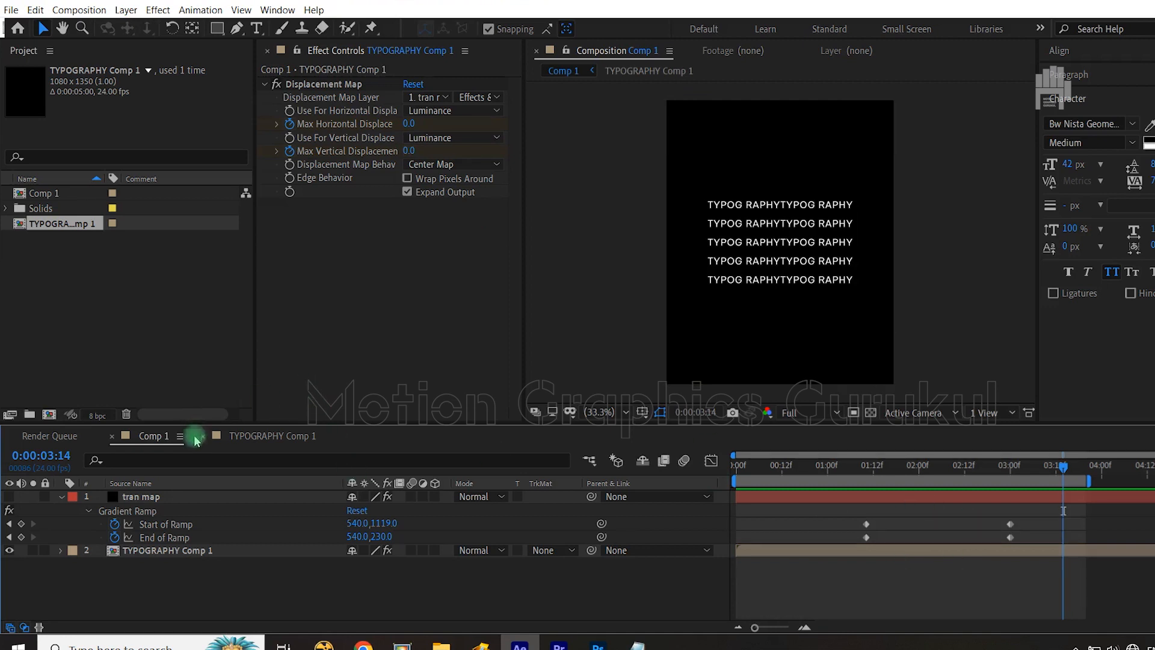
# Show the tran map layer, change its Gradient Ramp shape to Radial Ramp, and hide the layer again.
pyautogui.click(9, 497)
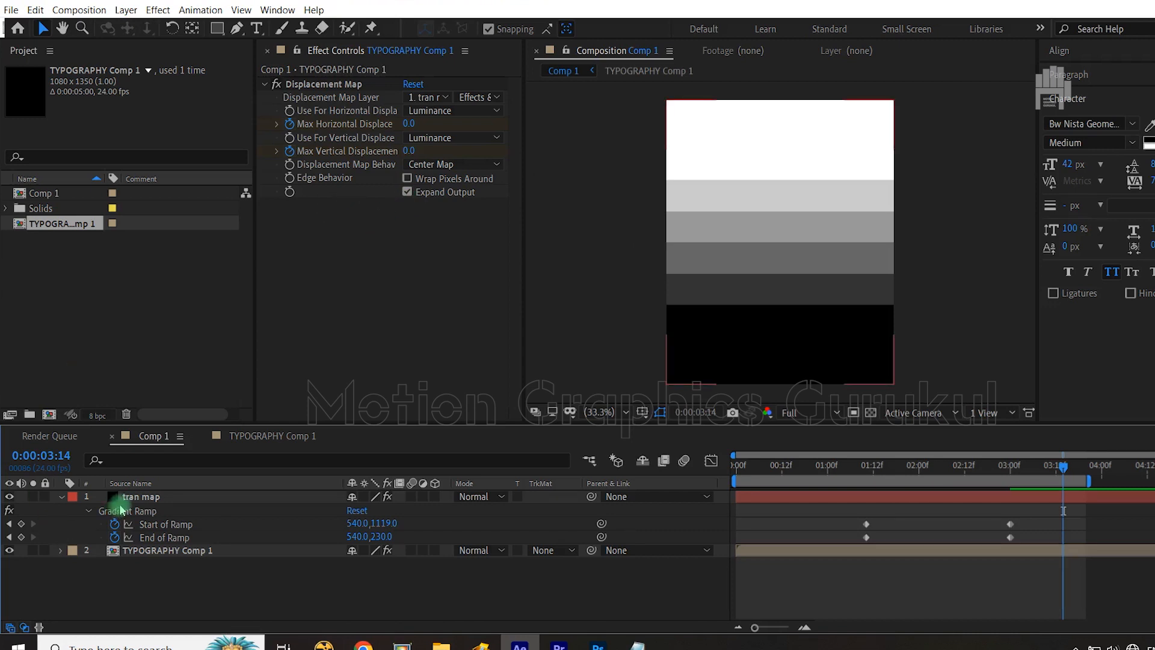
pyautogui.click(139, 496)
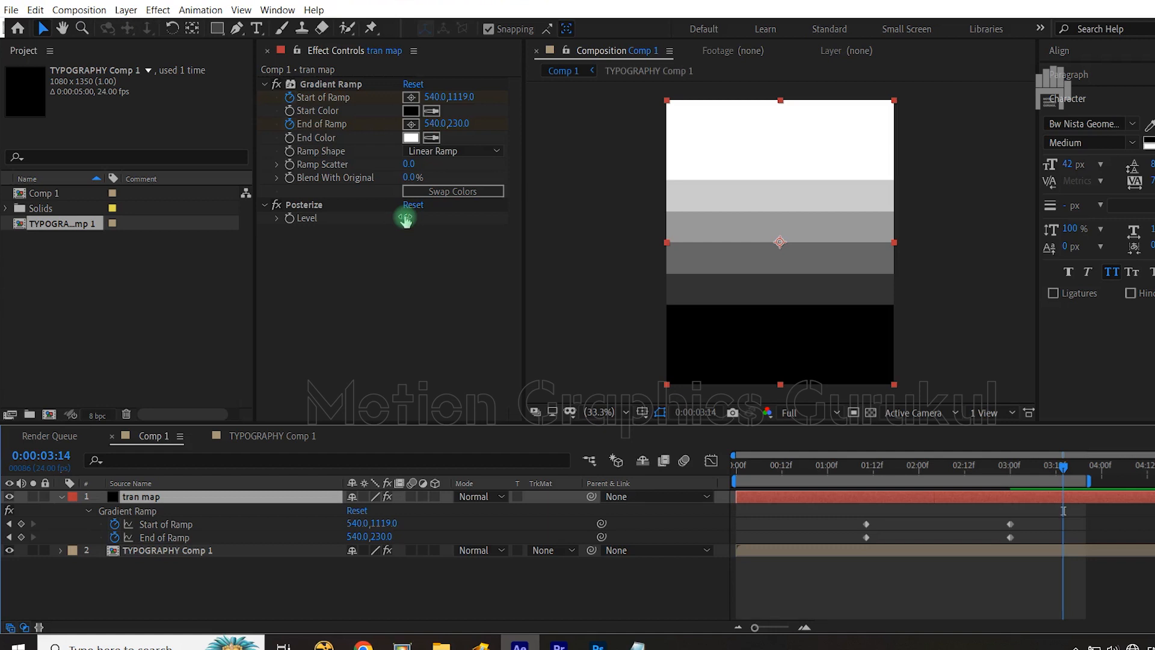
pyautogui.click(443, 152)
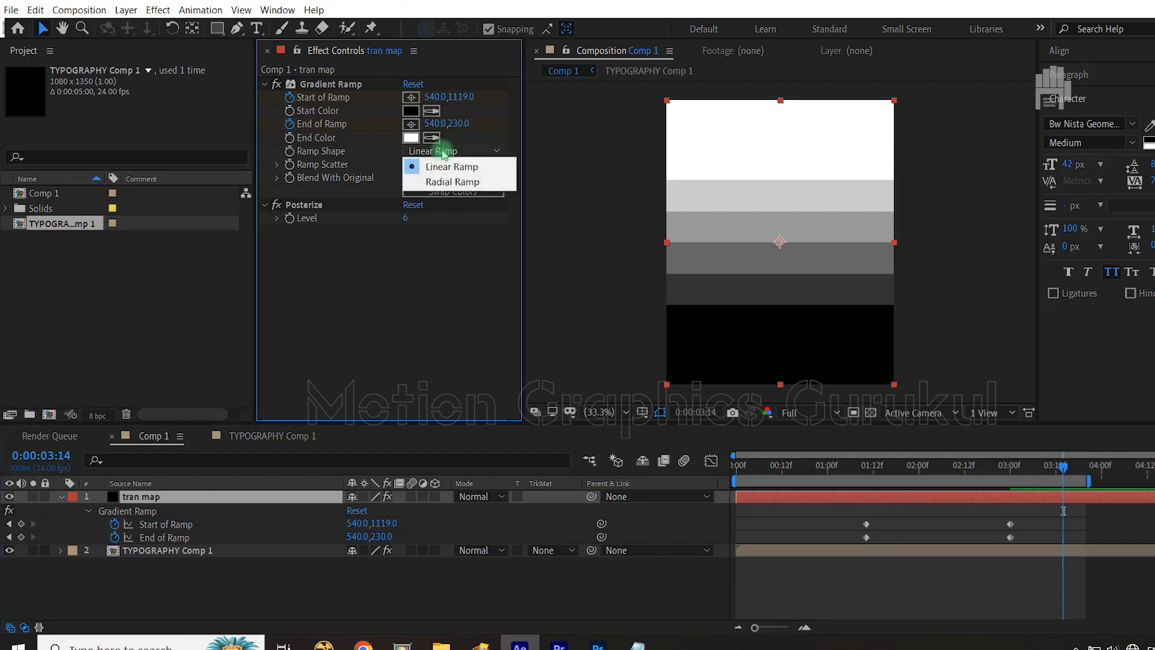
pyautogui.click(447, 181)
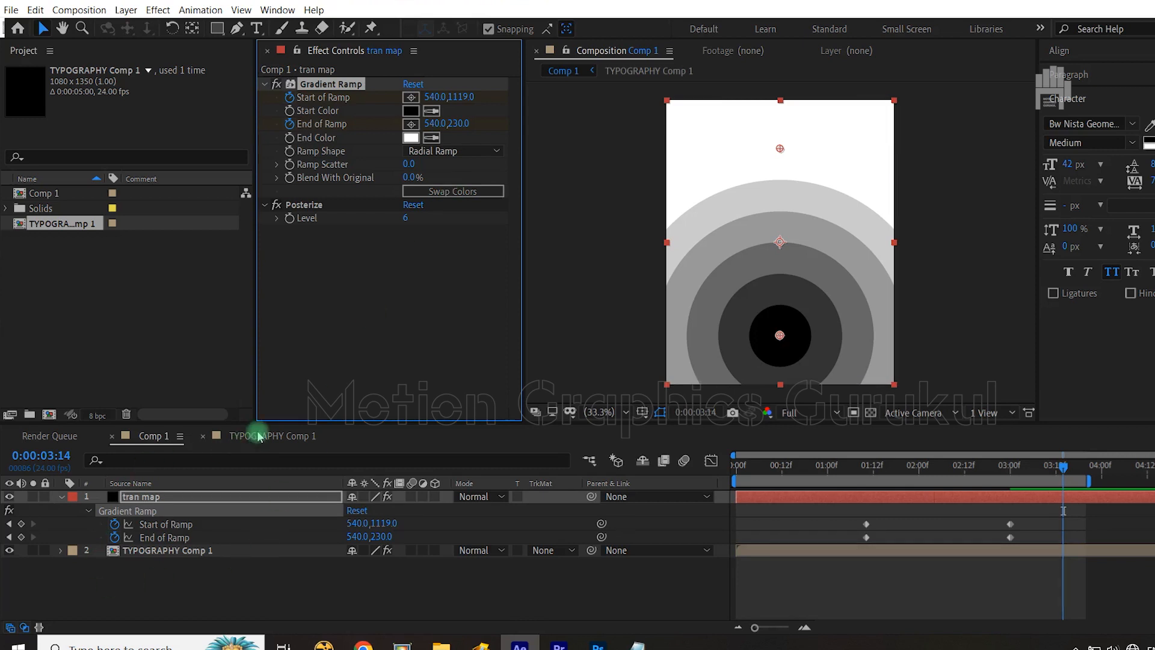
pyautogui.click(10, 497)
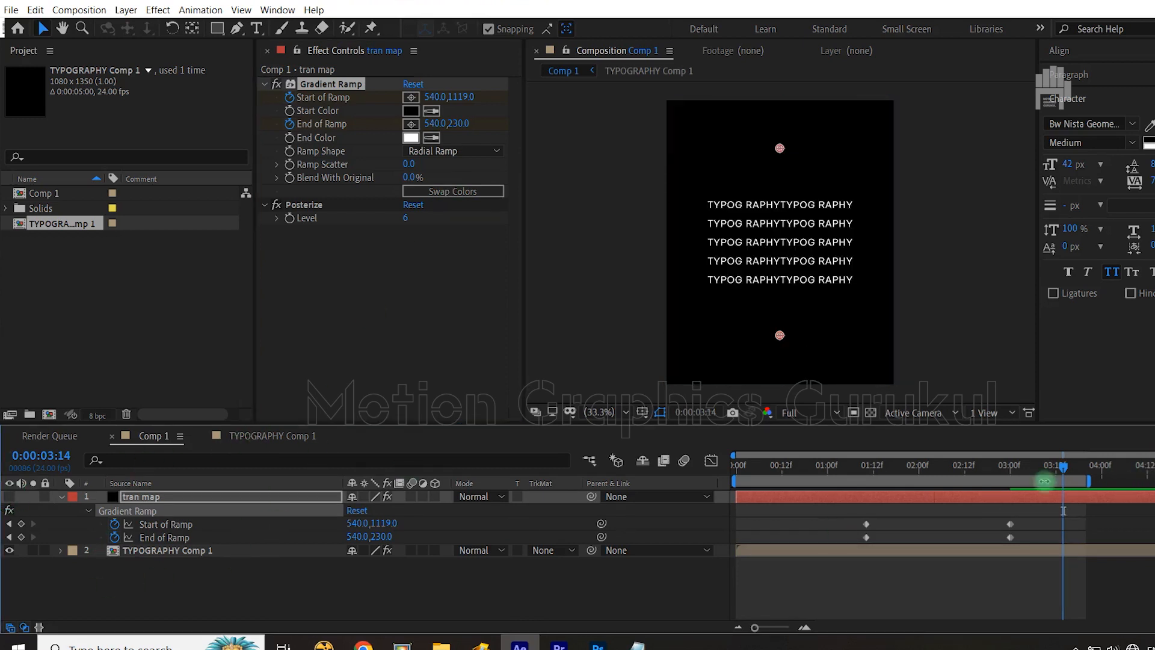
# Play the animation from the beginning to check the displacement with the radial gradient.
pyautogui.moveTo(1071, 470); pyautogui.dragTo(622, 485)
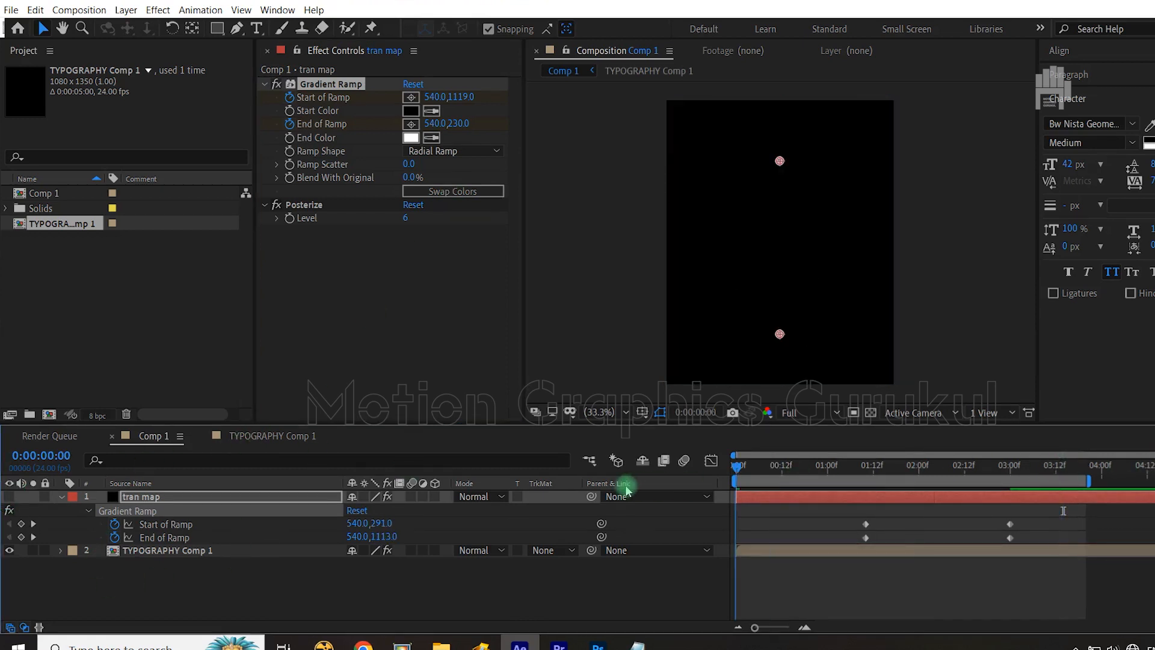
pyautogui.click(620, 590)
pyautogui.press('space')
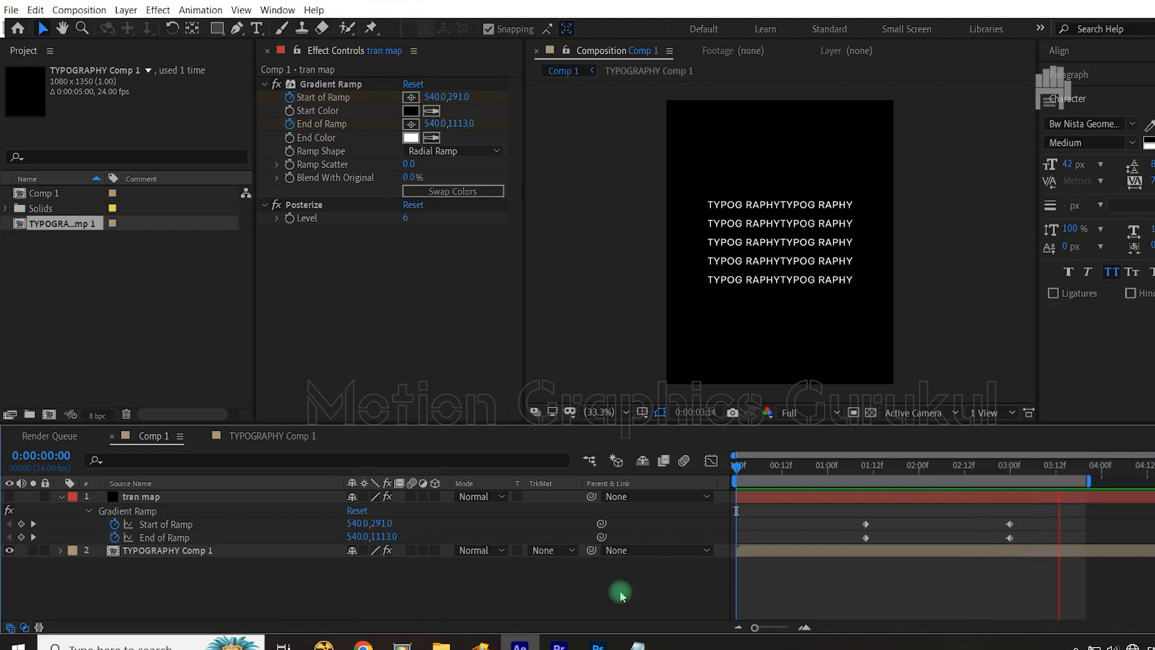
pyautogui.press('space')
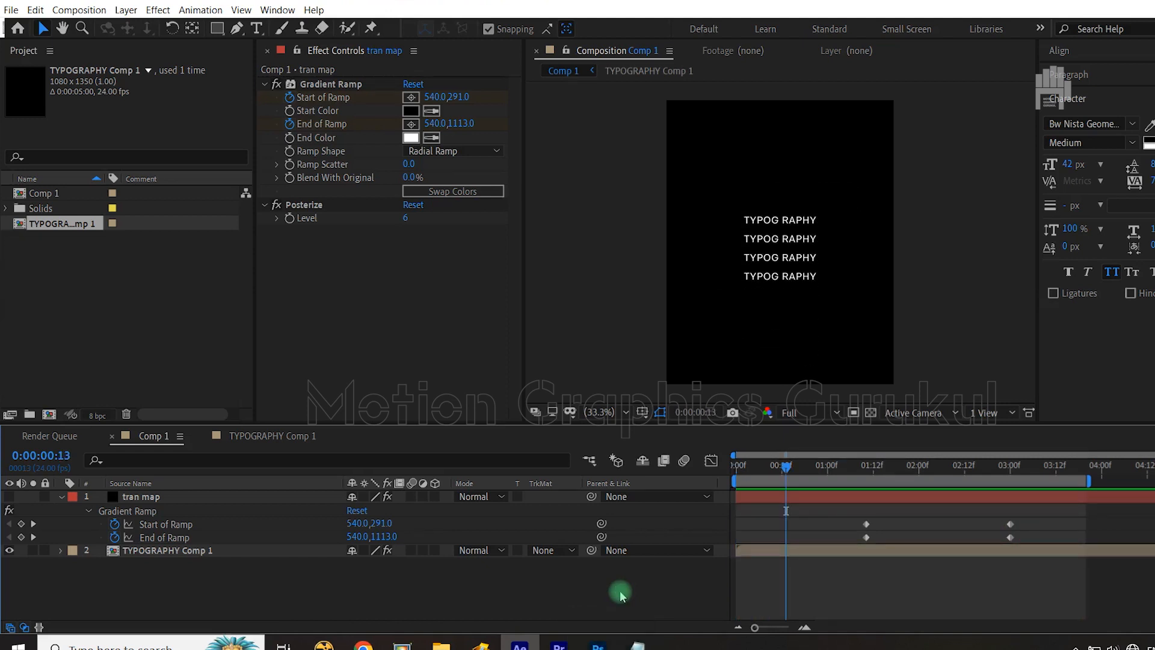
# Show the tran map layer, swap its Gradient Ramp start and end colors, and hide the layer again.
pyautogui.click(9, 497)
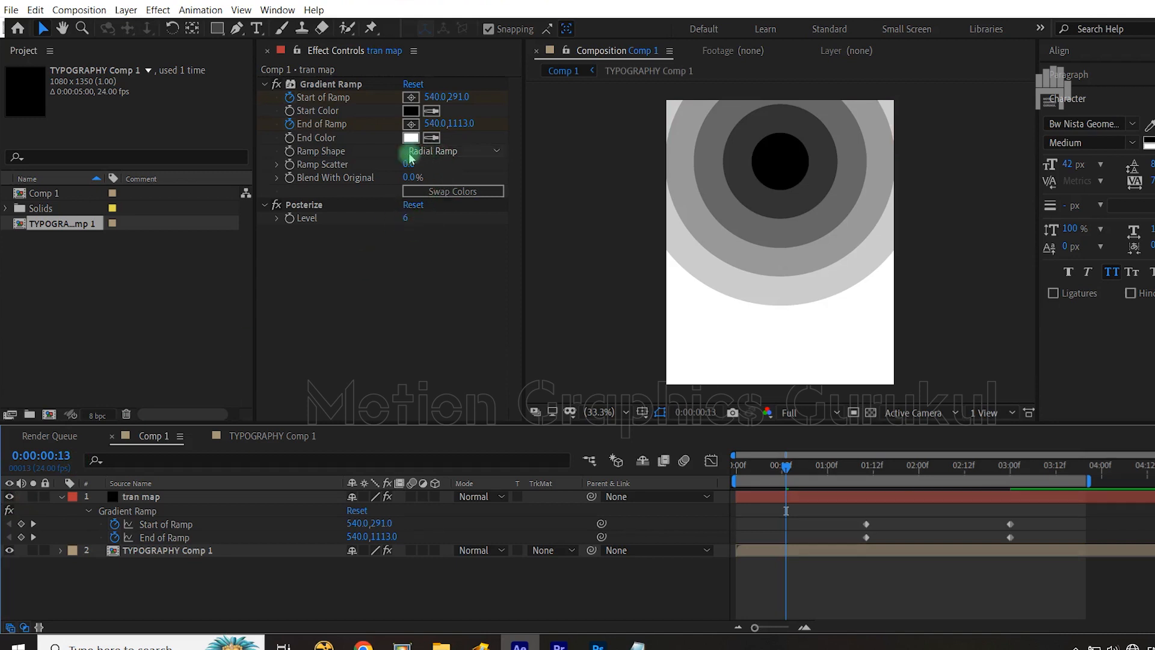
pyautogui.click(451, 191)
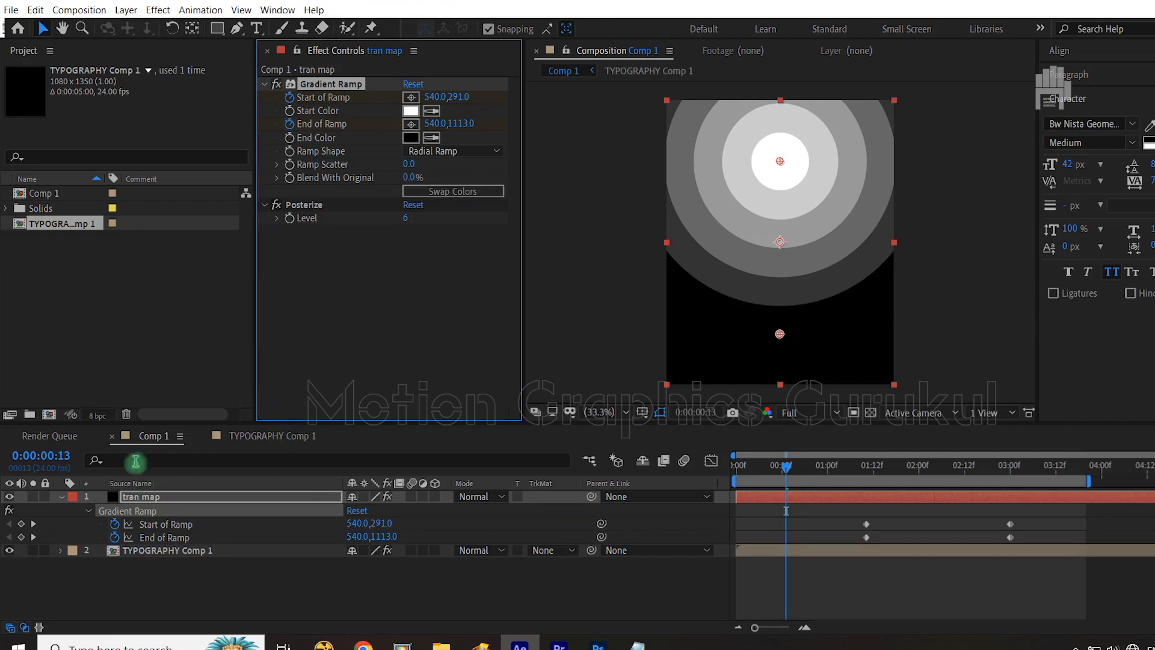
pyautogui.click(10, 497)
# Play the composition from 0:00:00:00 to check the displacement with the swapped gradient colors.
pyautogui.moveTo(782, 466); pyautogui.dragTo(654, 490)
pyautogui.click(633, 599)
pyautogui.press('space')
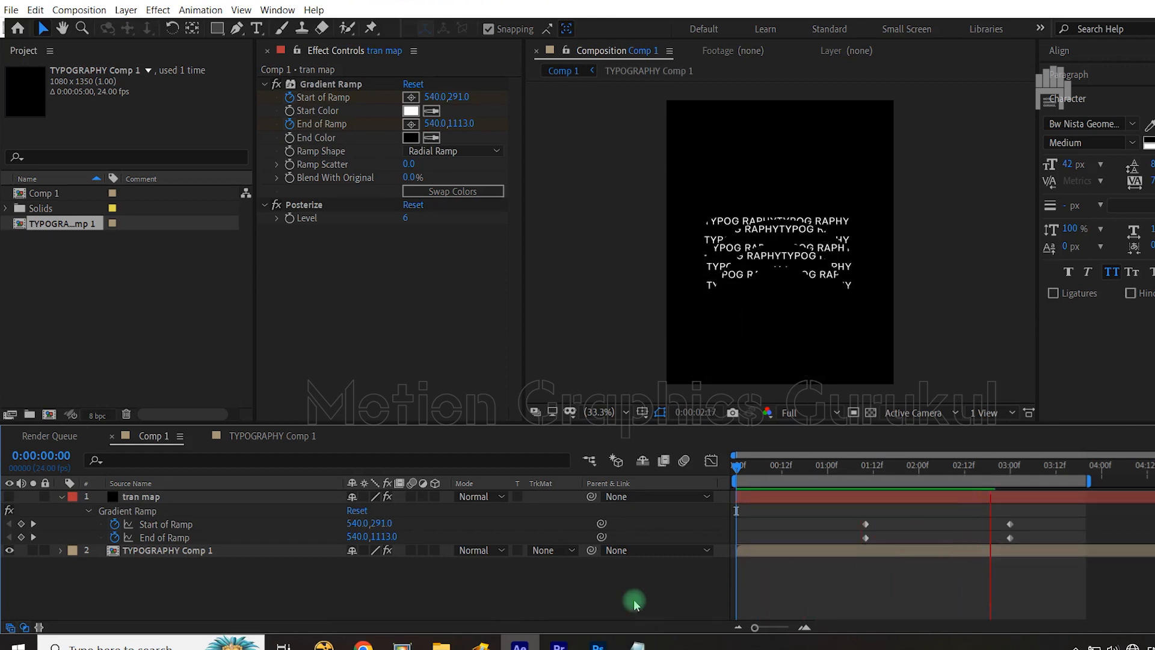
# Show the tran map layer, set its Posterize level to 10, and swap the Gradient Ramp colors.
pyautogui.press('space')
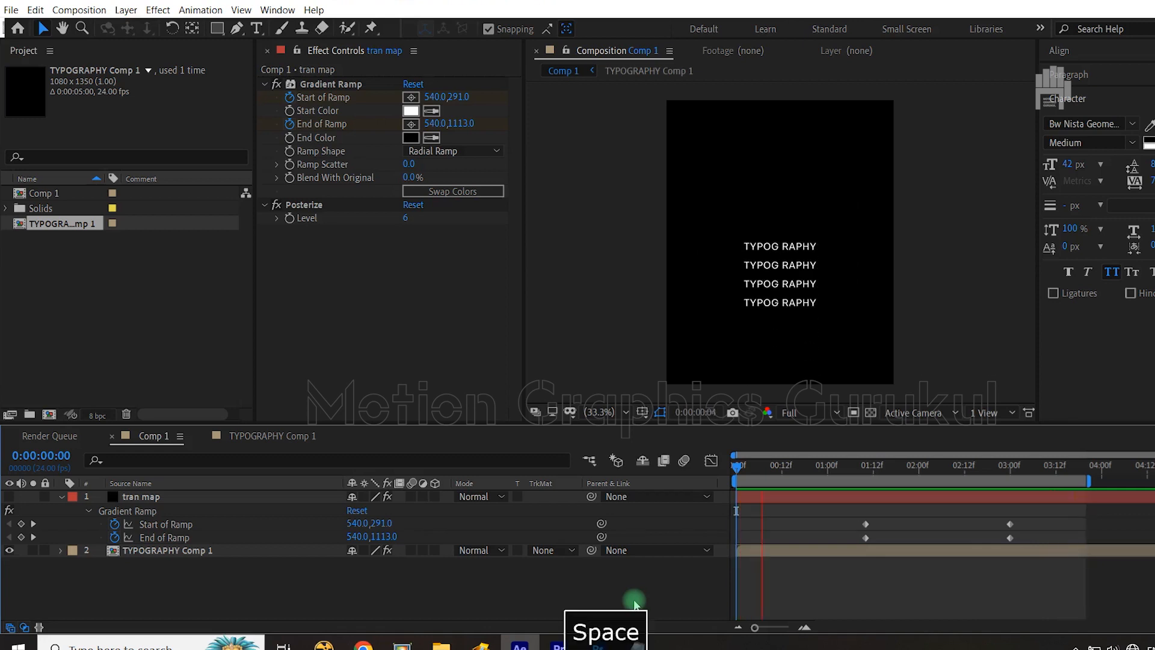
pyautogui.click(10, 496)
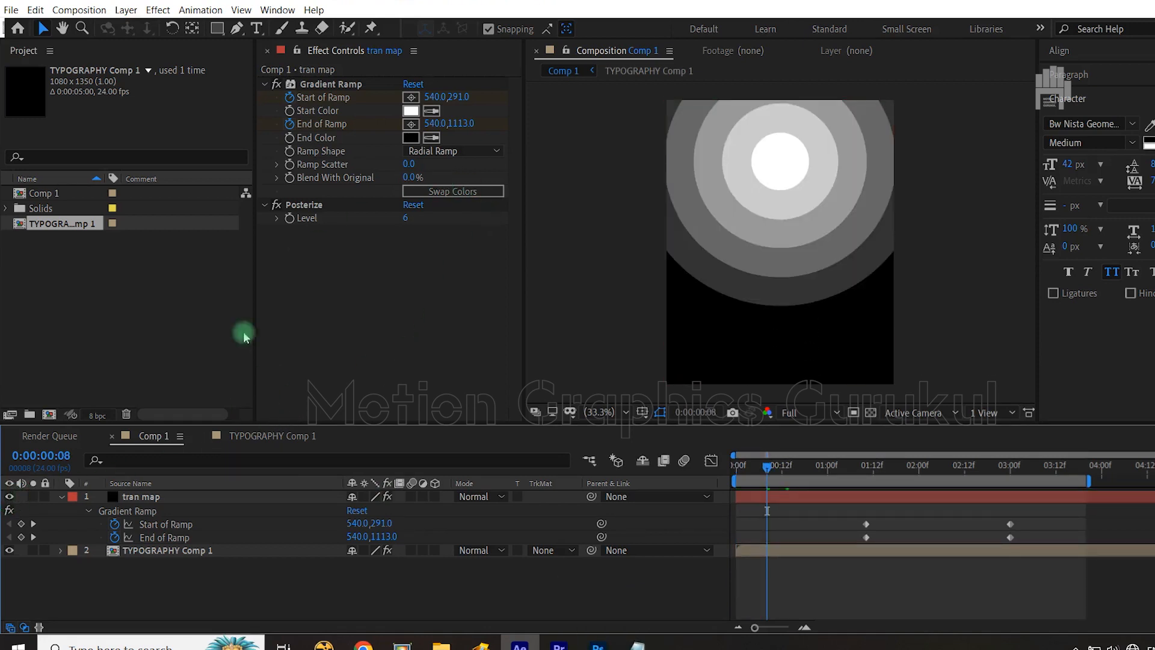
pyautogui.click(169, 507)
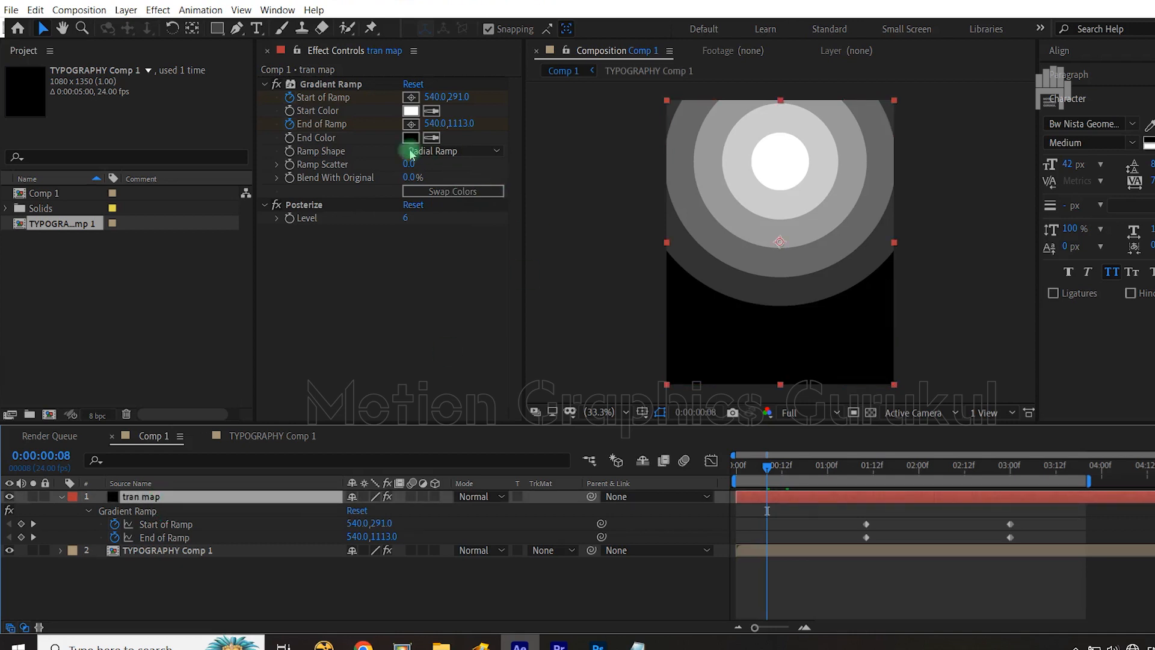
pyautogui.click(407, 220)
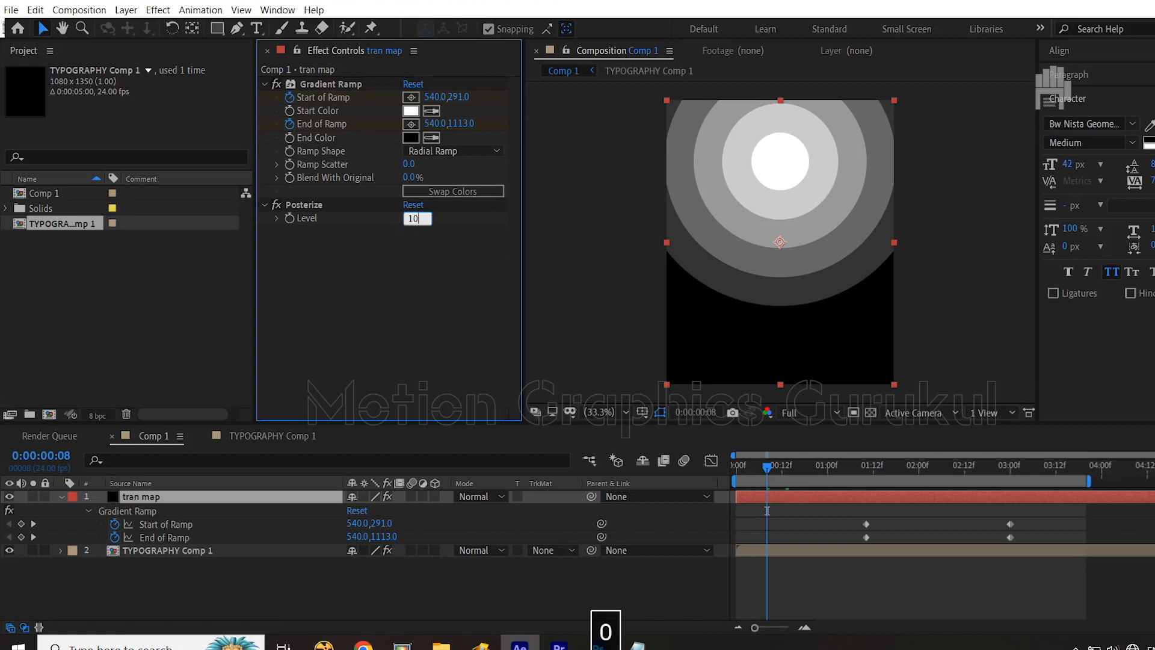
pyautogui.click(451, 190)
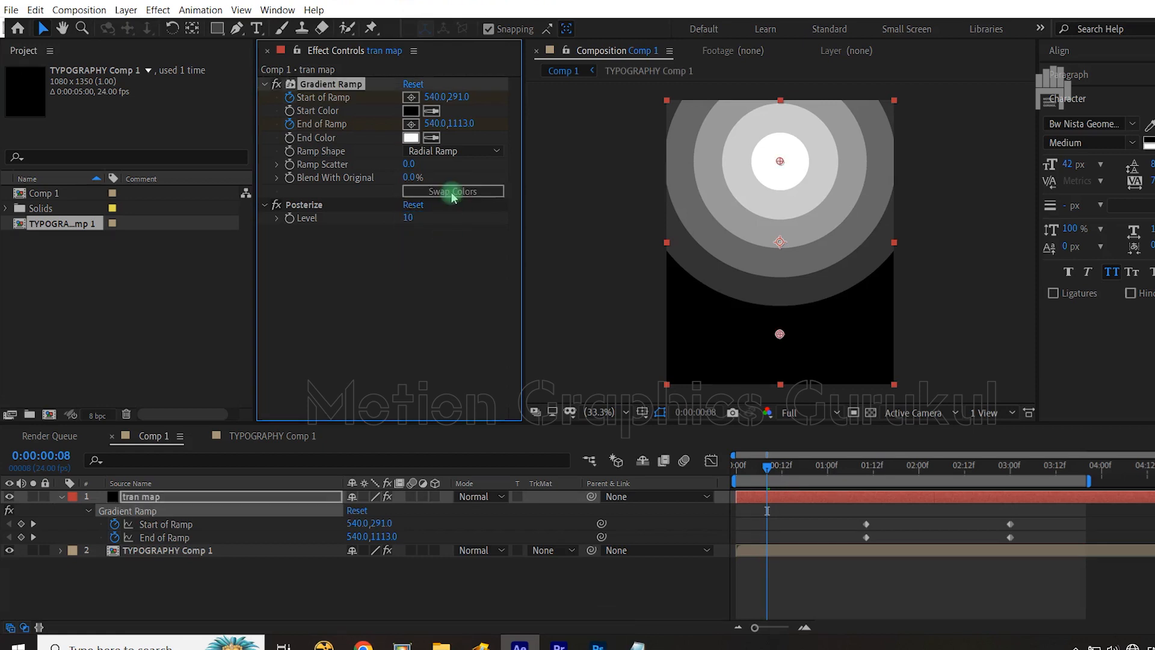
# Change the tran map Gradient Ramp shape to Linear Ramp and hide the layer in Comp 1.
pyautogui.click(444, 152)
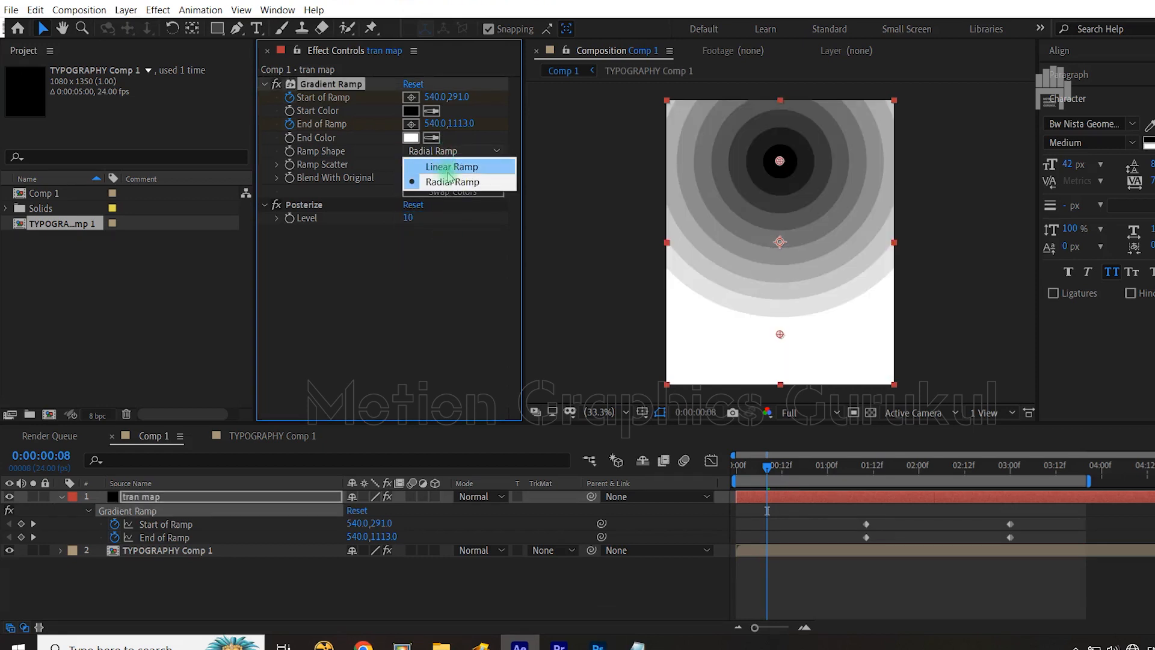
pyautogui.click(447, 168)
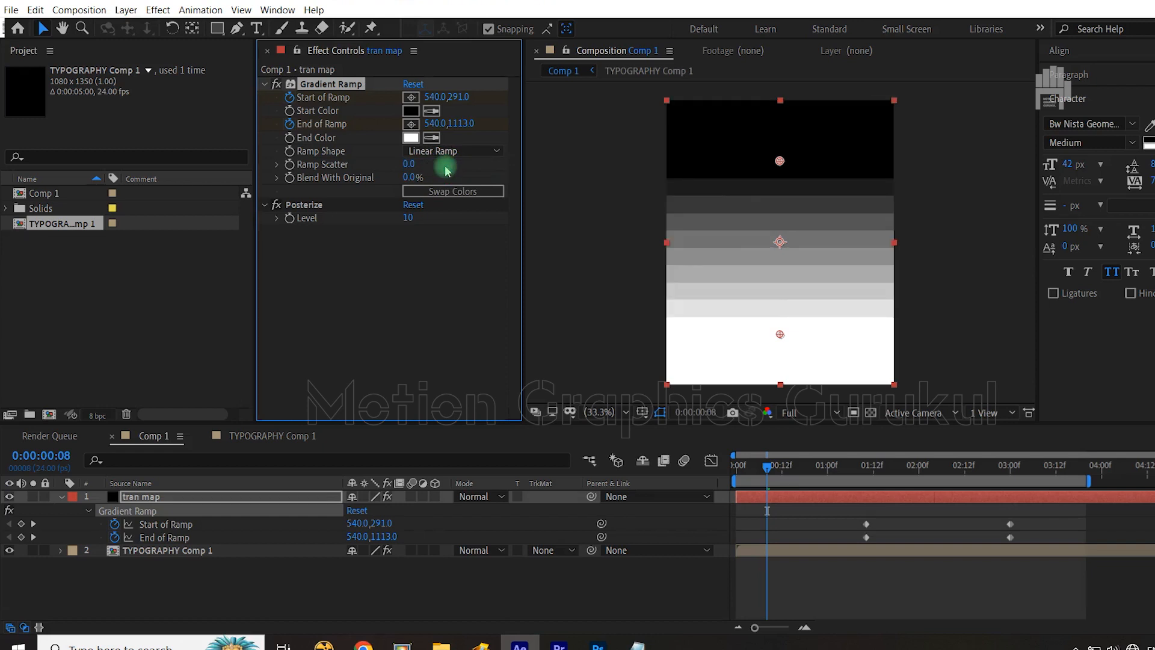
pyautogui.click(277, 438)
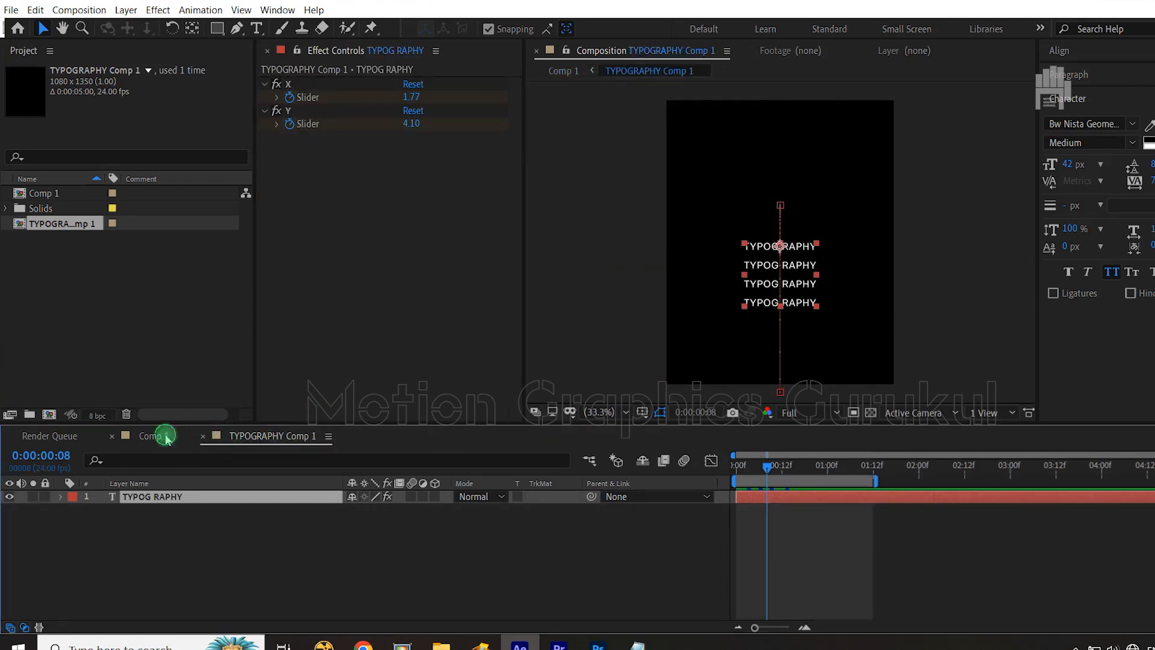
pyautogui.click(158, 437)
pyautogui.click(9, 497)
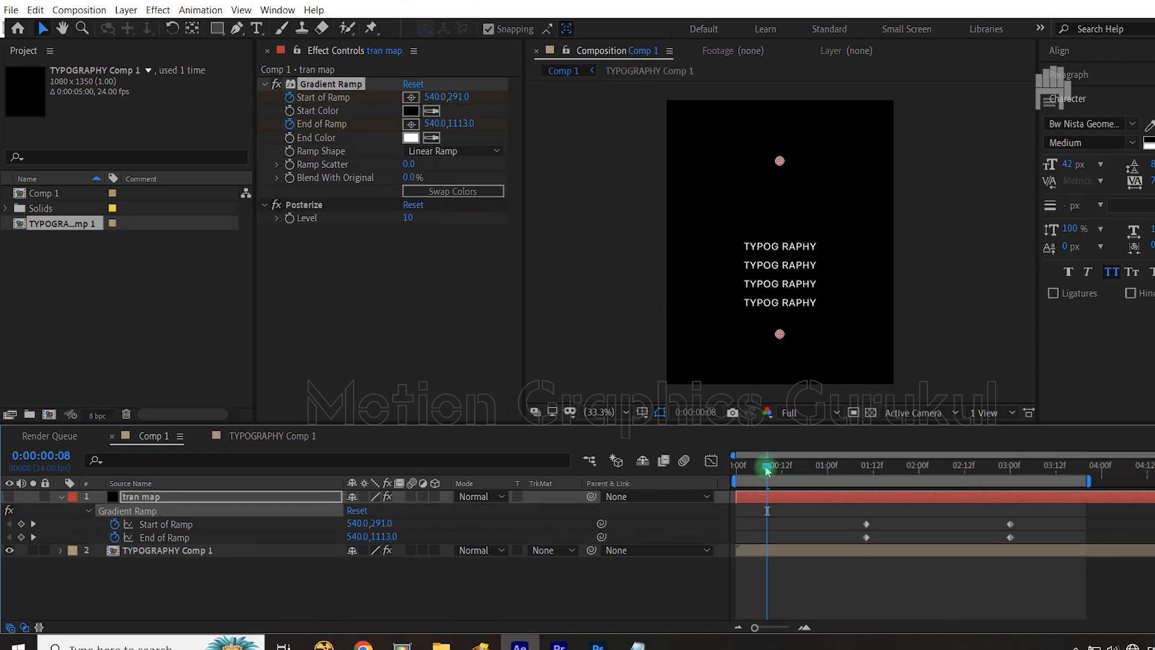
# Play Comp 1 from 0:00:00:00 to check the displacement with the ten-level linear gradient.
pyautogui.moveTo(767, 471); pyautogui.dragTo(700, 471)
pyautogui.click(655, 601)
pyautogui.press('space')
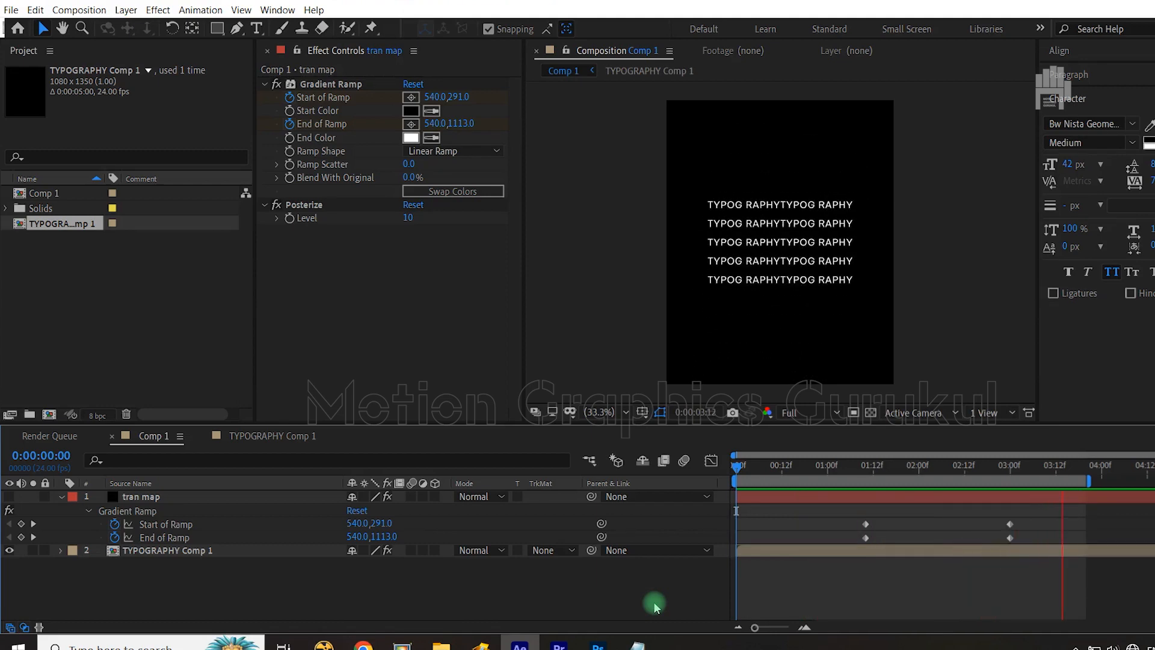
pyautogui.press('space')
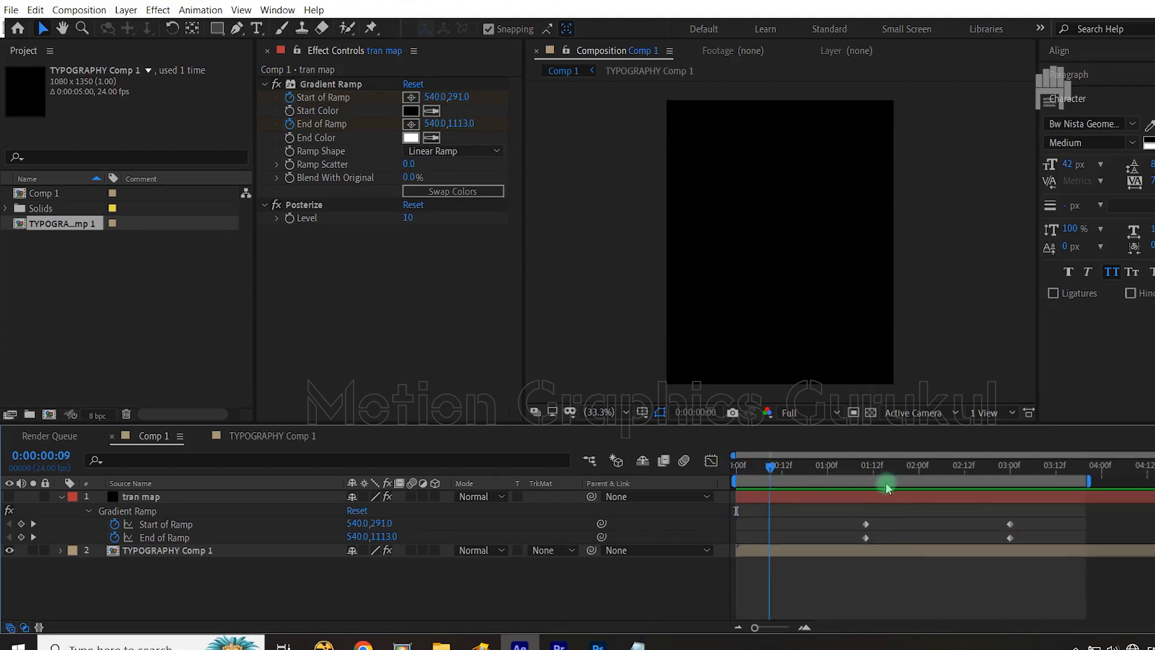
# Scrub and step through the end of the distortion in Comp 1, placing the current time at 0:00:02:15.
pyautogui.click(961, 466)
pyautogui.moveTo(980, 499); pyautogui.dragTo(1013, 523)
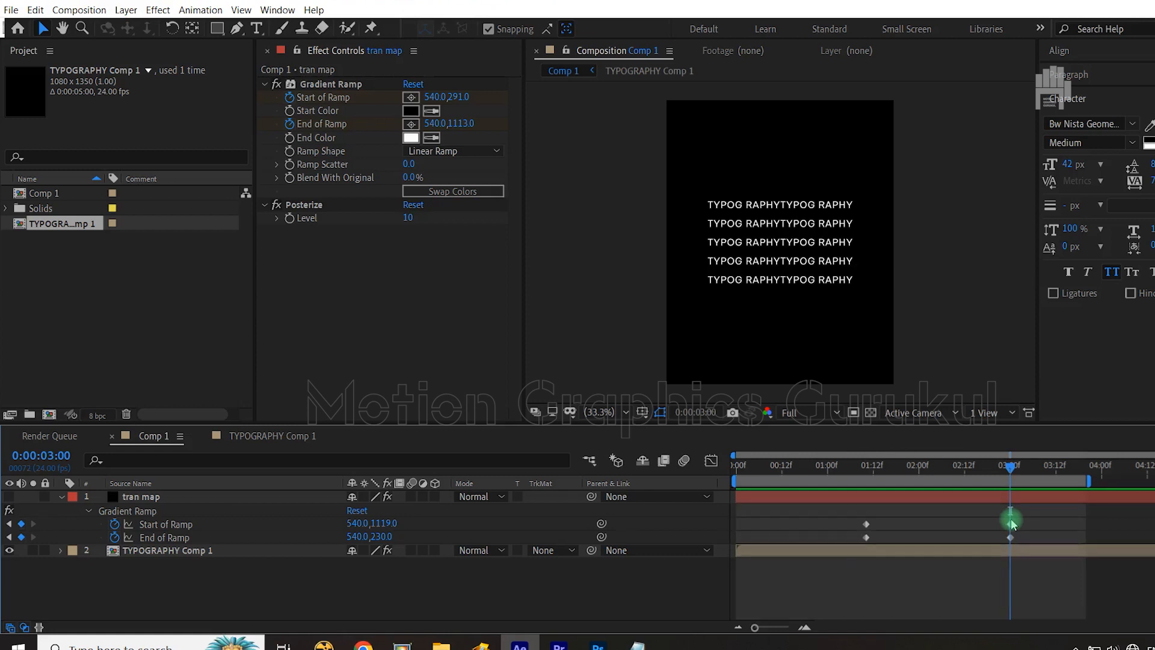
pyautogui.hotkey('shift', 'pageup')
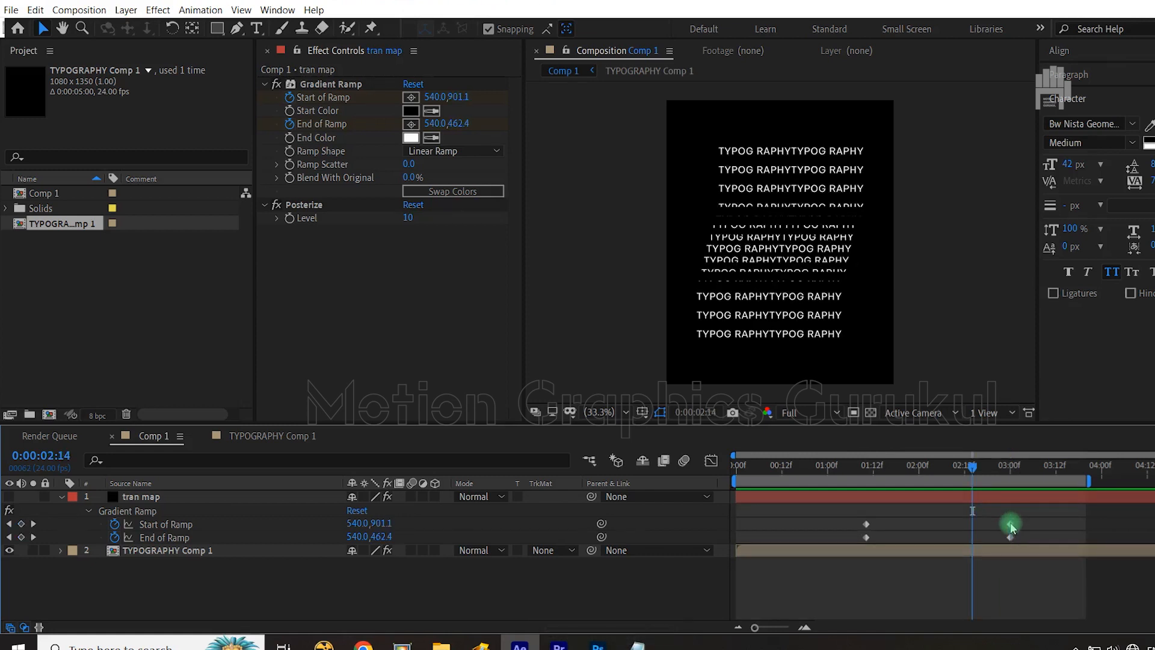
pyautogui.hotkey('ctrl', 'Left')
pyautogui.hotkey('ctrl', 'Left')
pyautogui.hotkey('ctrl', 'Left')
pyautogui.hotkey('ctrl', 'Left')
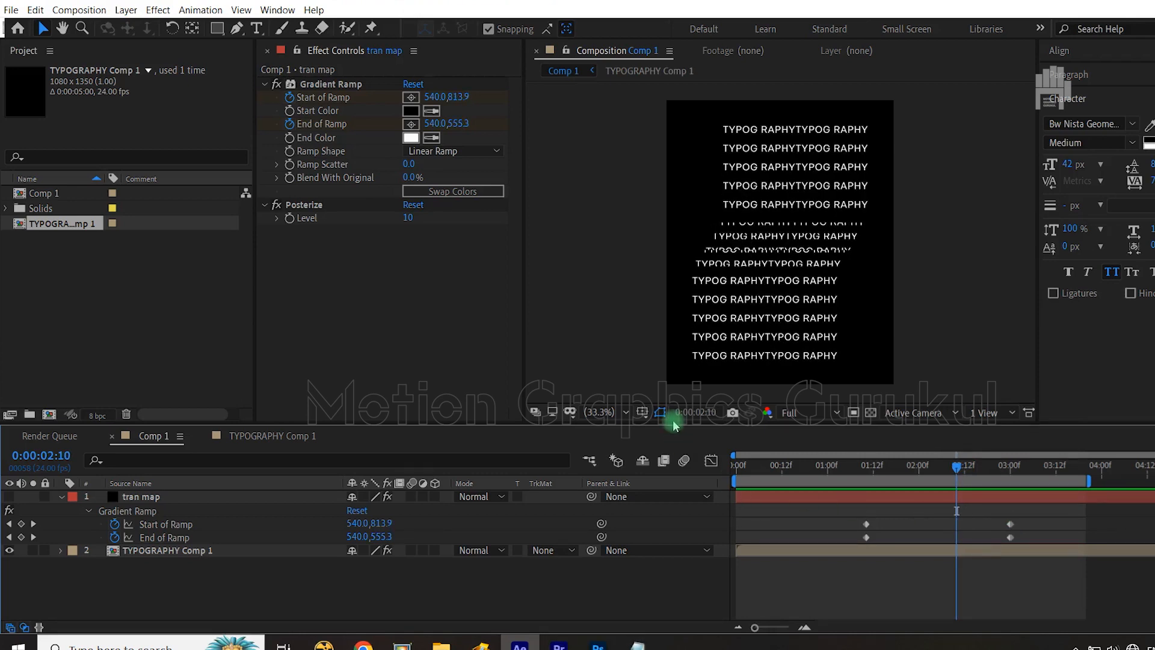
pyautogui.hotkey('ctrl', 'Right')
pyautogui.hotkey('ctrl', 'Right')
pyautogui.hotkey('ctrl', 'Right')
pyautogui.hotkey('ctrl', 'Right')
pyautogui.hotkey('ctrl', 'Right')
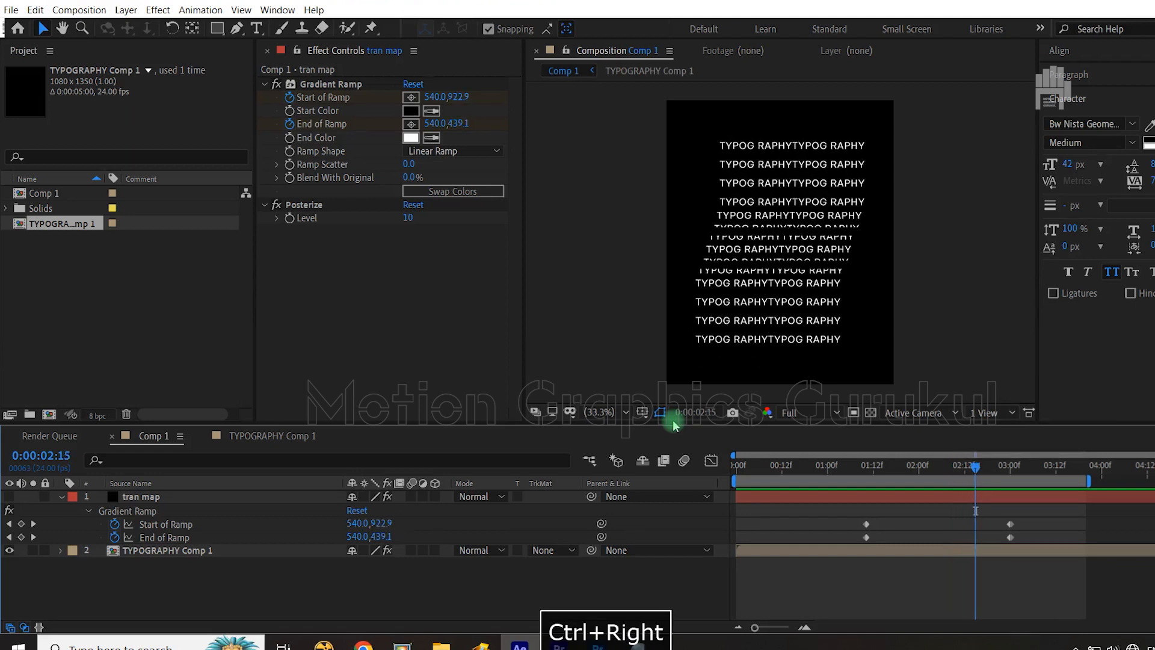
# In TYPOGRAPHY Comp 1, extend the work area to about 4 seconds and add X slider, Y slider and Position keyframes at 0:00:02:15.
pyautogui.doubleClick(179, 551)
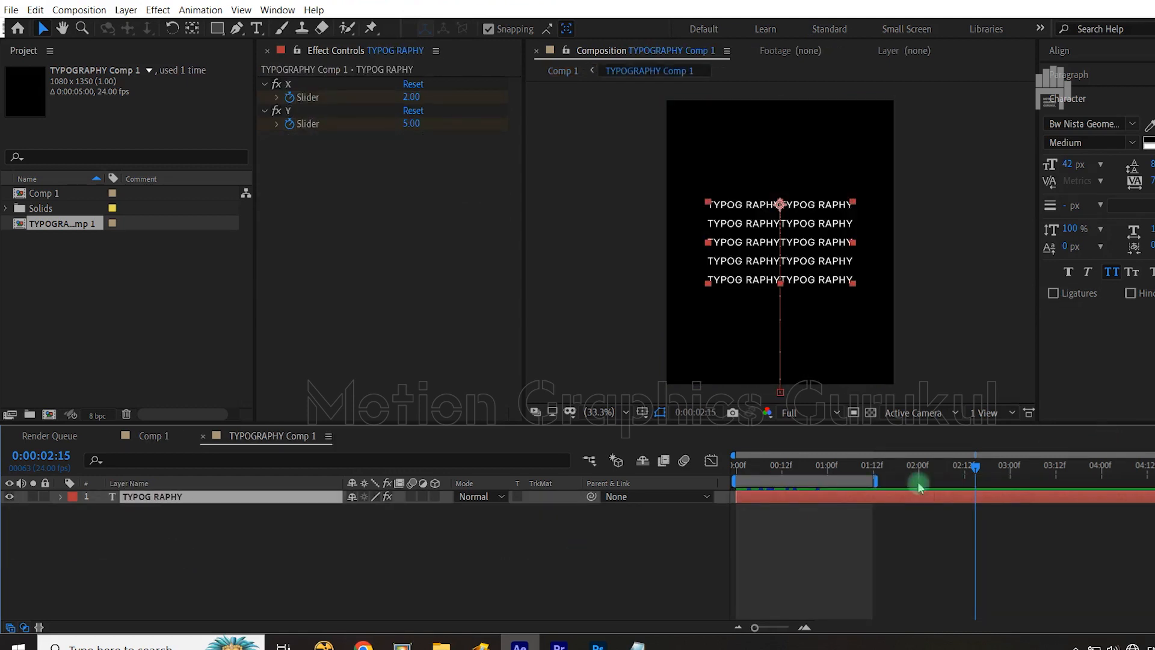
pyautogui.moveTo(875, 482); pyautogui.dragTo(1096, 481)
pyautogui.click(113, 498)
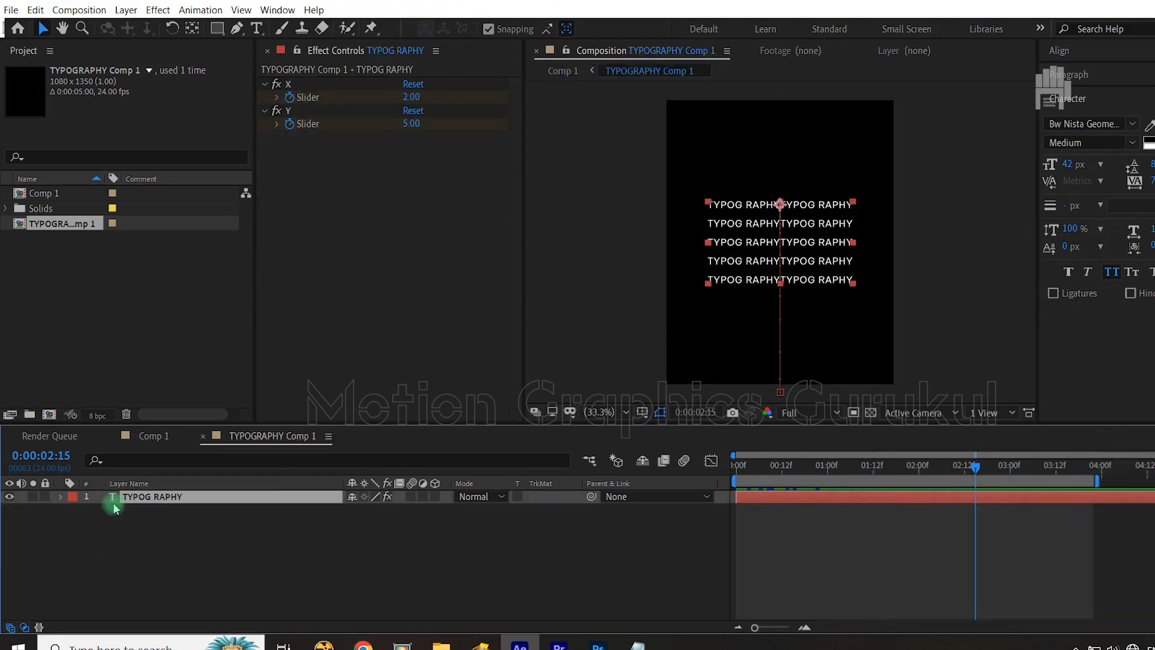
pyautogui.press('u')
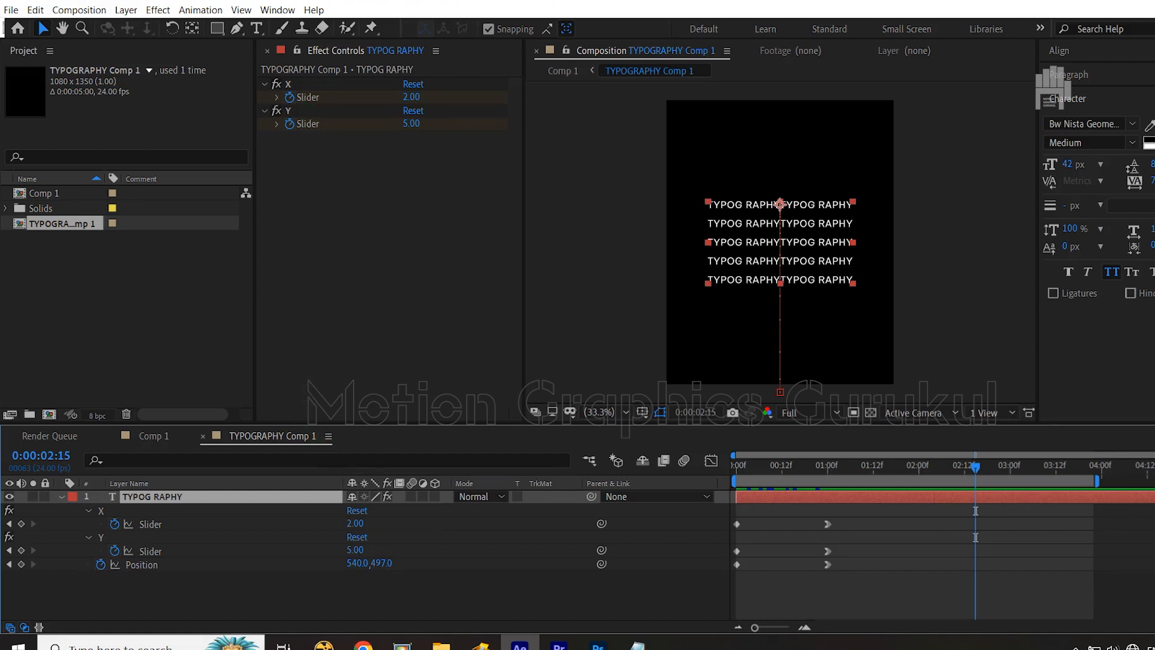
pyautogui.click(21, 523)
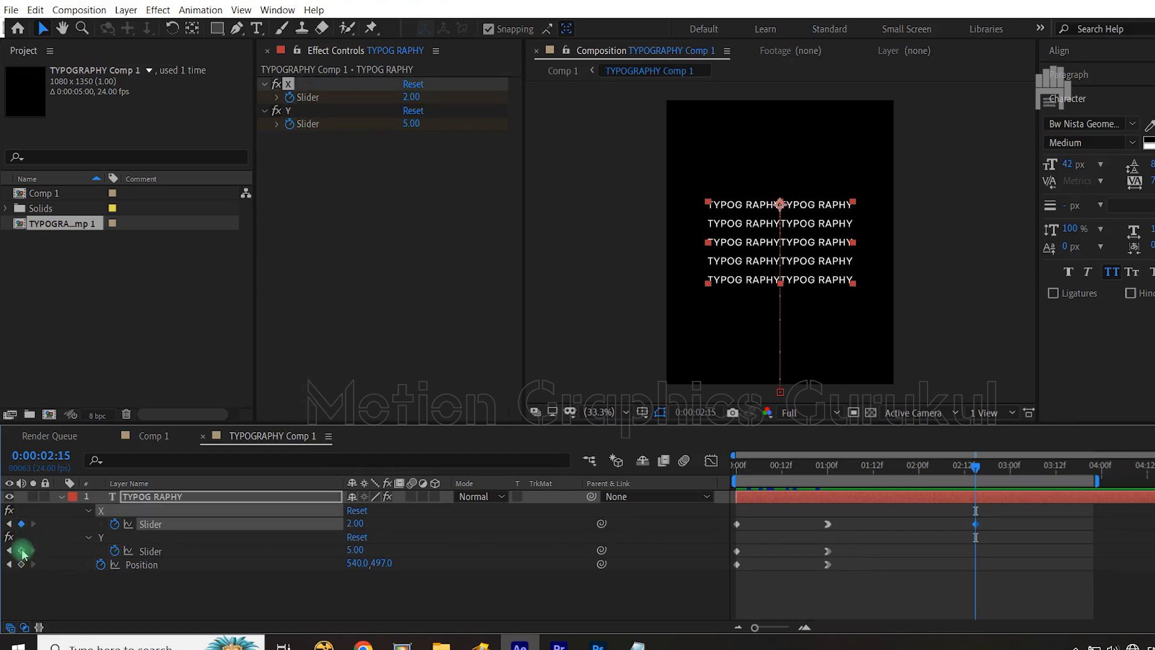
pyautogui.click(21, 550)
pyautogui.click(21, 564)
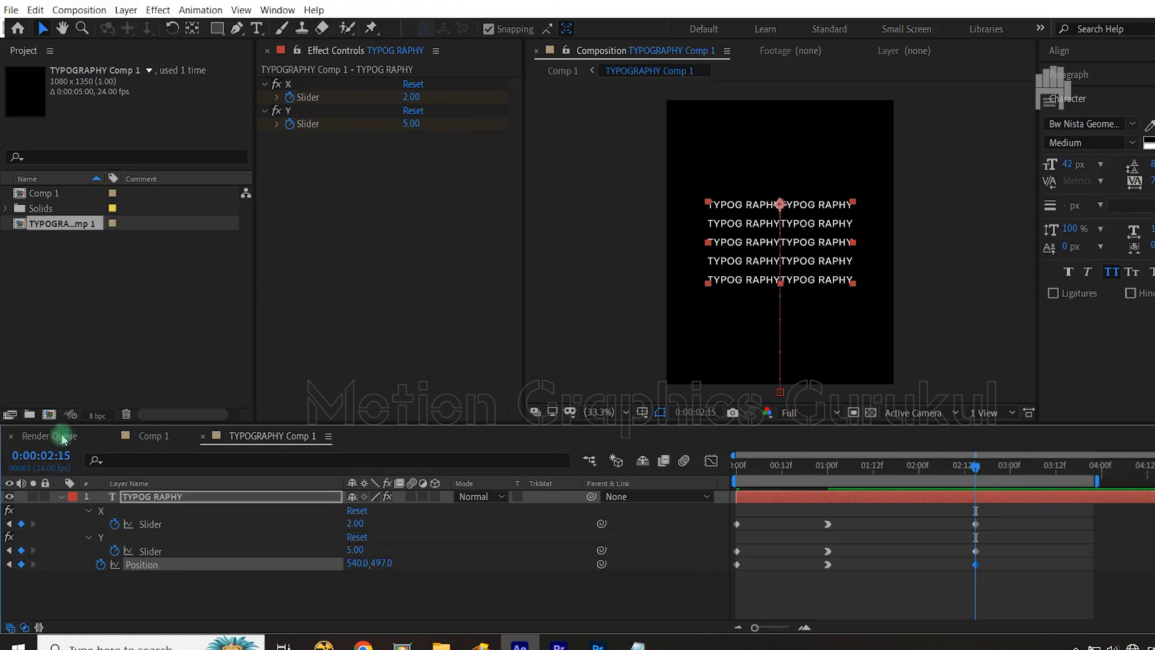
# Return to Comp 1 and move the current time to 0:00:03:05, five frames past the last gradient keyframes.
pyautogui.click(150, 436)
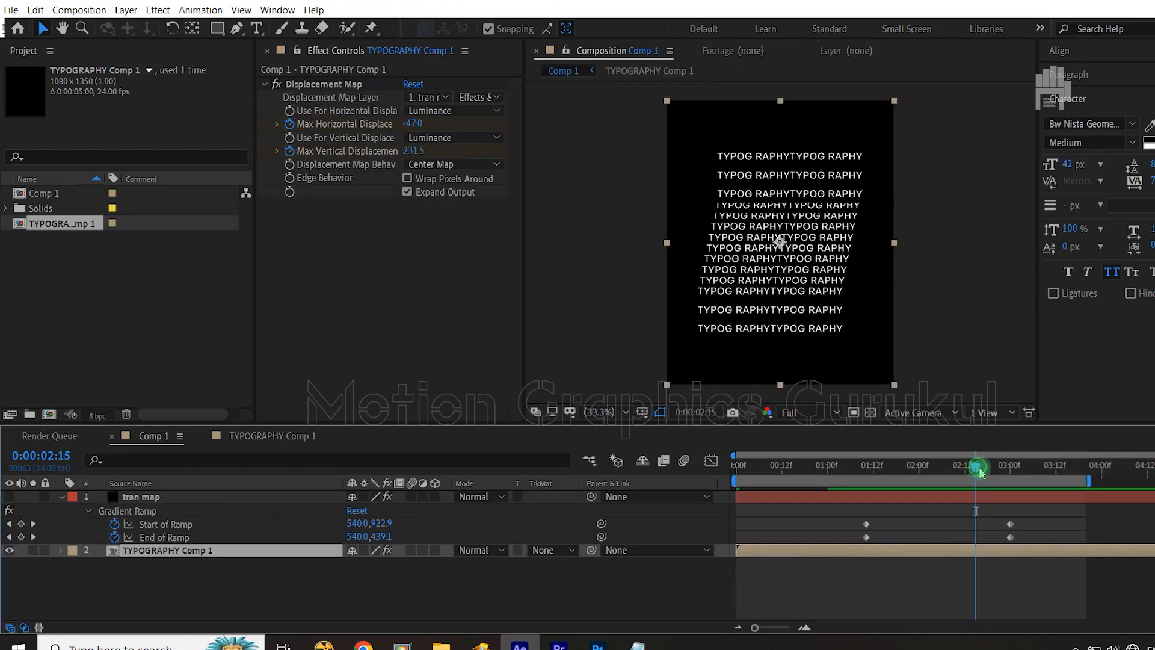
pyautogui.moveTo(979, 470); pyautogui.dragTo(1009, 483)
pyautogui.hotkey('ctrl', 'Right')
pyautogui.hotkey('ctrl', 'Right')
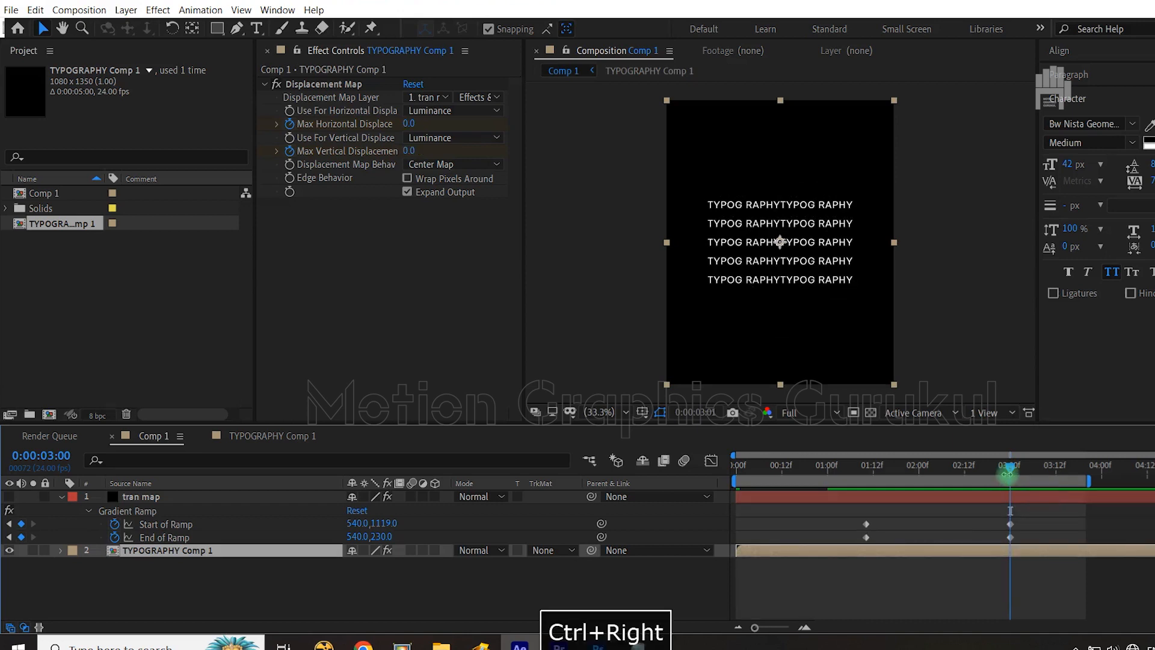
pyautogui.hotkey('ctrl', 'Right')
pyautogui.hotkey('ctrl', 'Right')
pyautogui.hotkey('ctrl', 'Right')
# In TYPOGRAPHY Comp 1, set the text layer's X and Y sliders to 1 at 0:00:03:05.
pyautogui.click(282, 437)
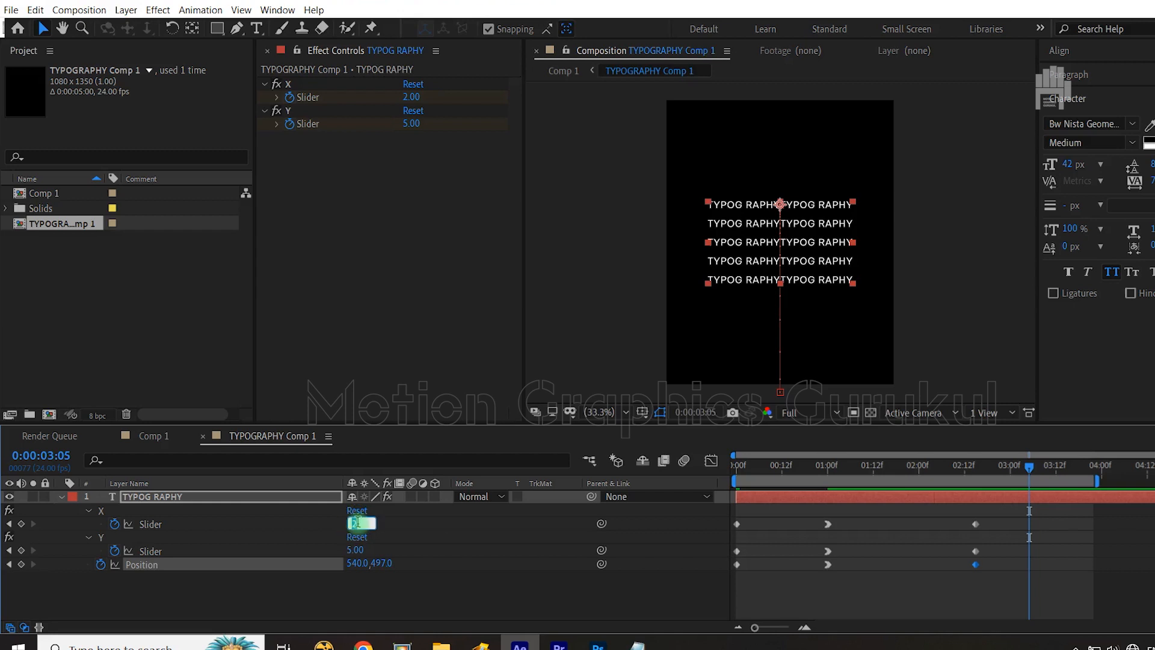
pyautogui.write('1')
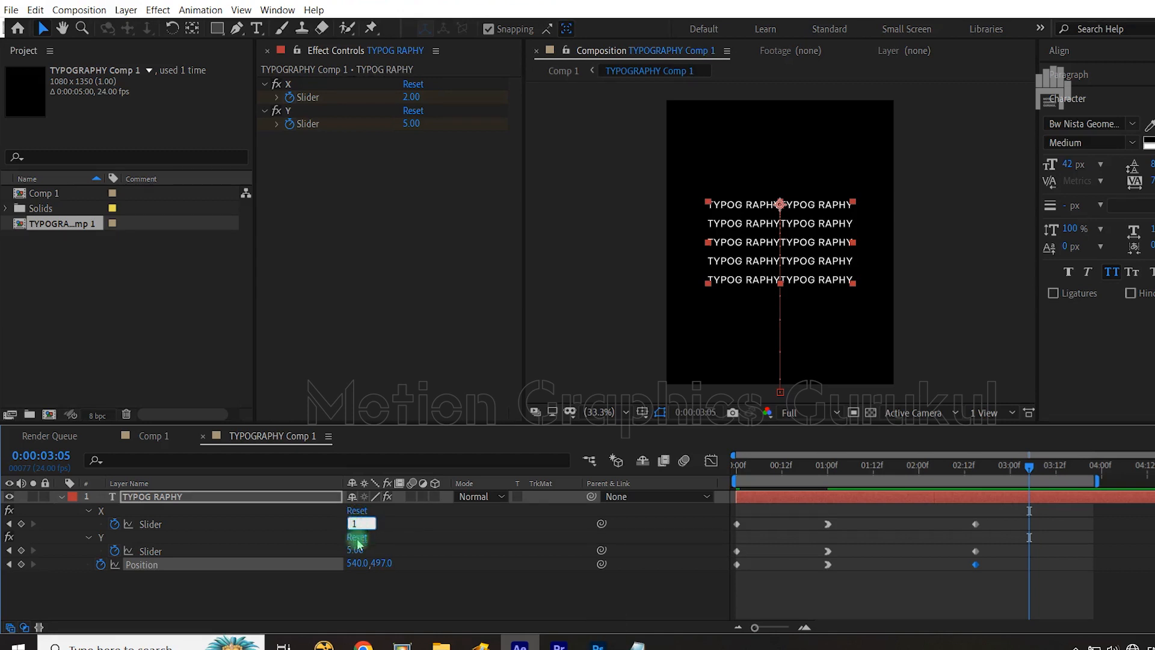
pyautogui.press('Tab')
pyautogui.write('1')
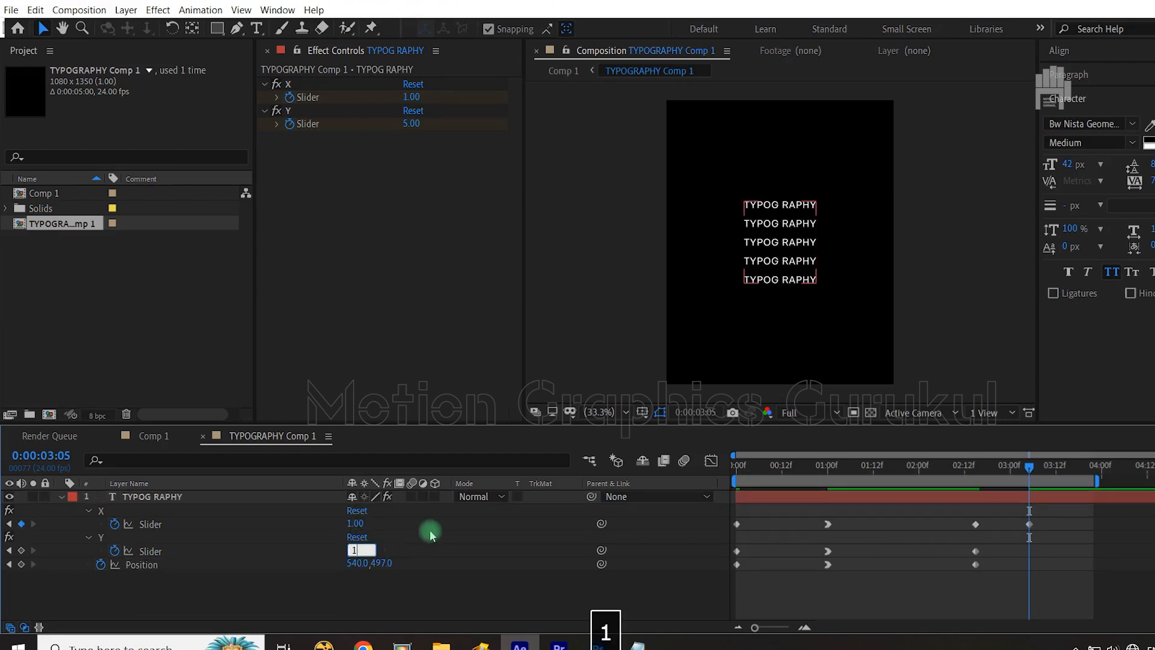
pyautogui.click(430, 533)
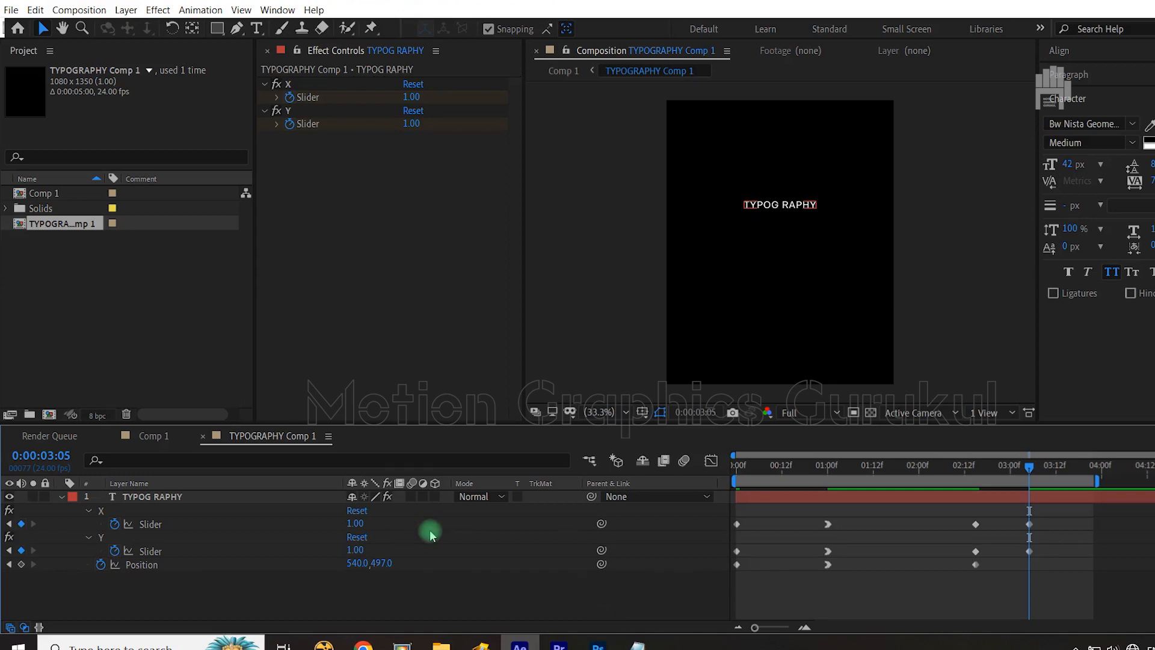
# Align the text layer to the composition's vertical center at 0:00:03:05.
pyautogui.click(1046, 65)
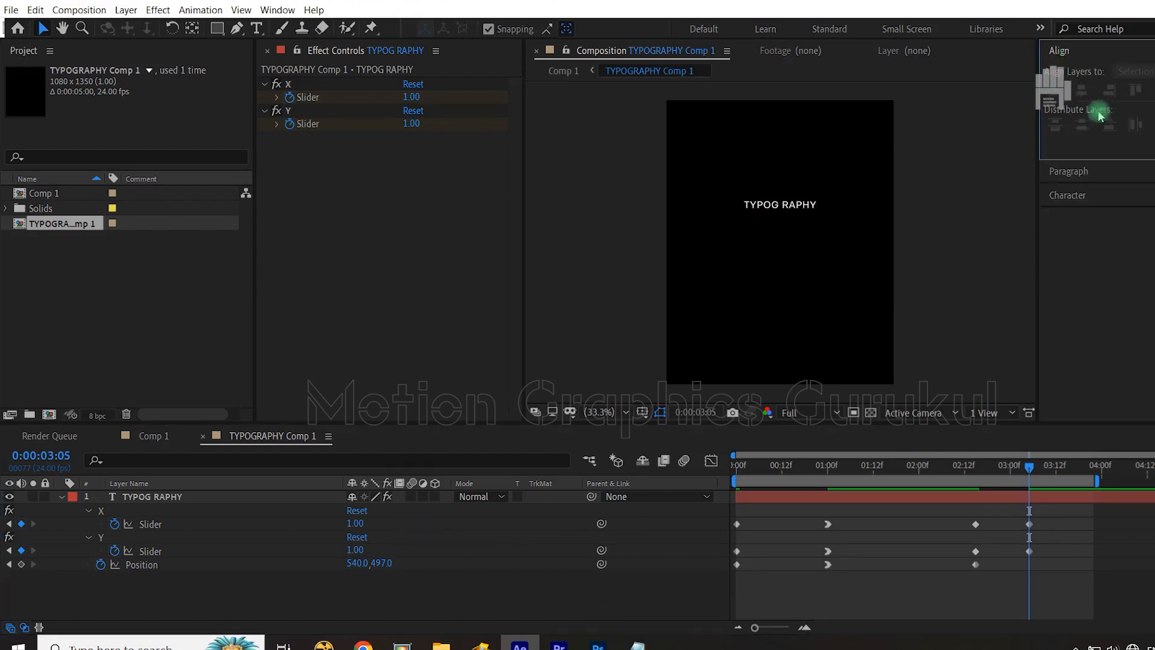
pyautogui.click(166, 499)
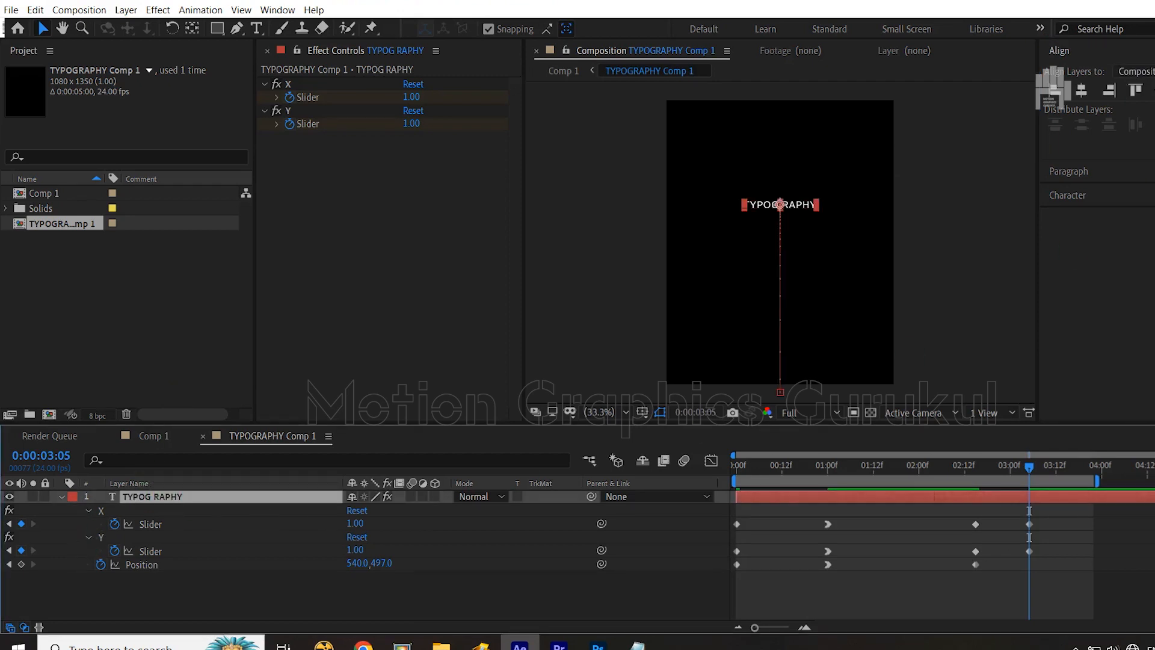
pyautogui.click(1146, 91)
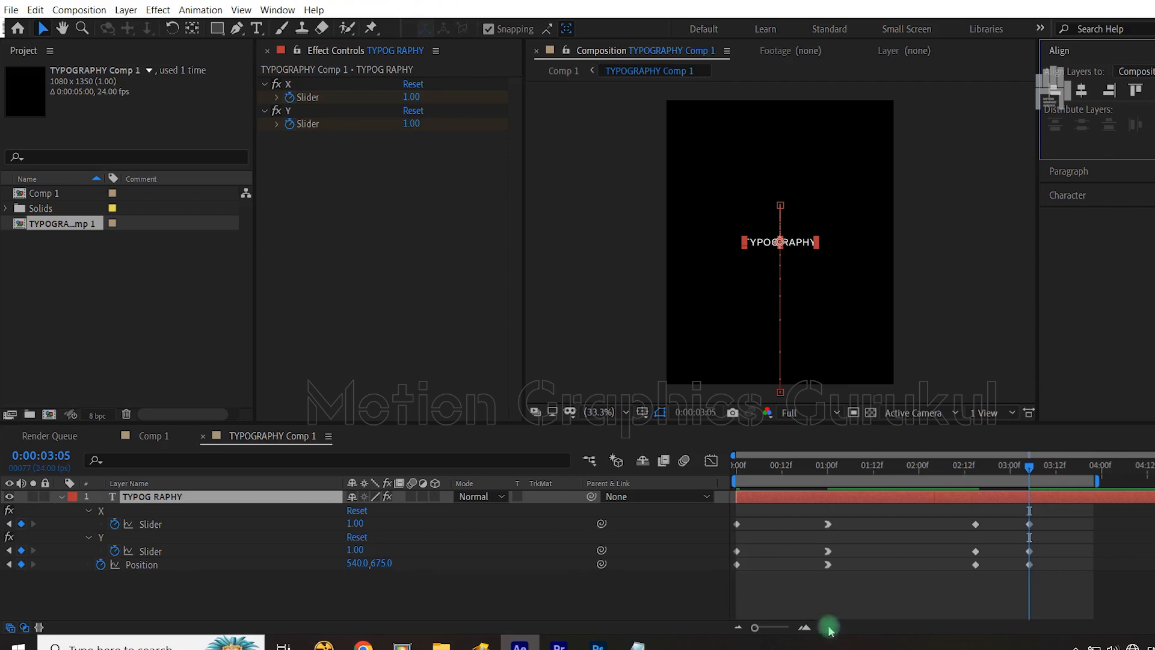
# Reshape the X and Y sliders' speed curves between 0:00:02:15 and 0:00:03:05 so the change starts slower and peaks near the end.
pyautogui.moveTo(1048, 522); pyautogui.dragTo(953, 584)
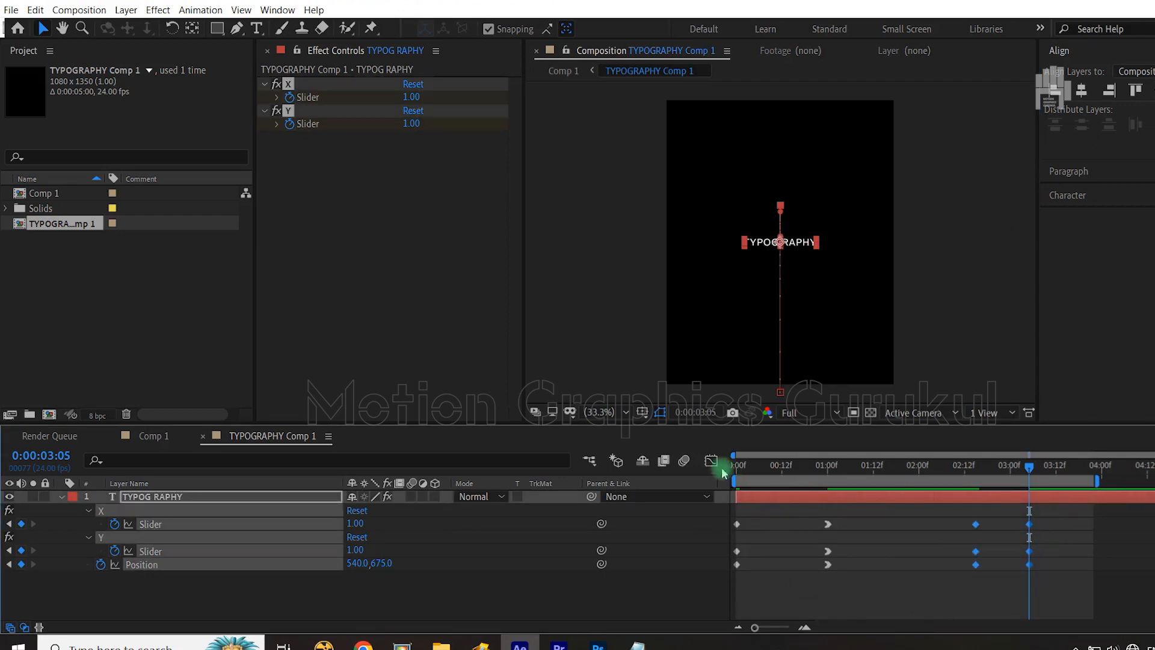
pyautogui.click(711, 460)
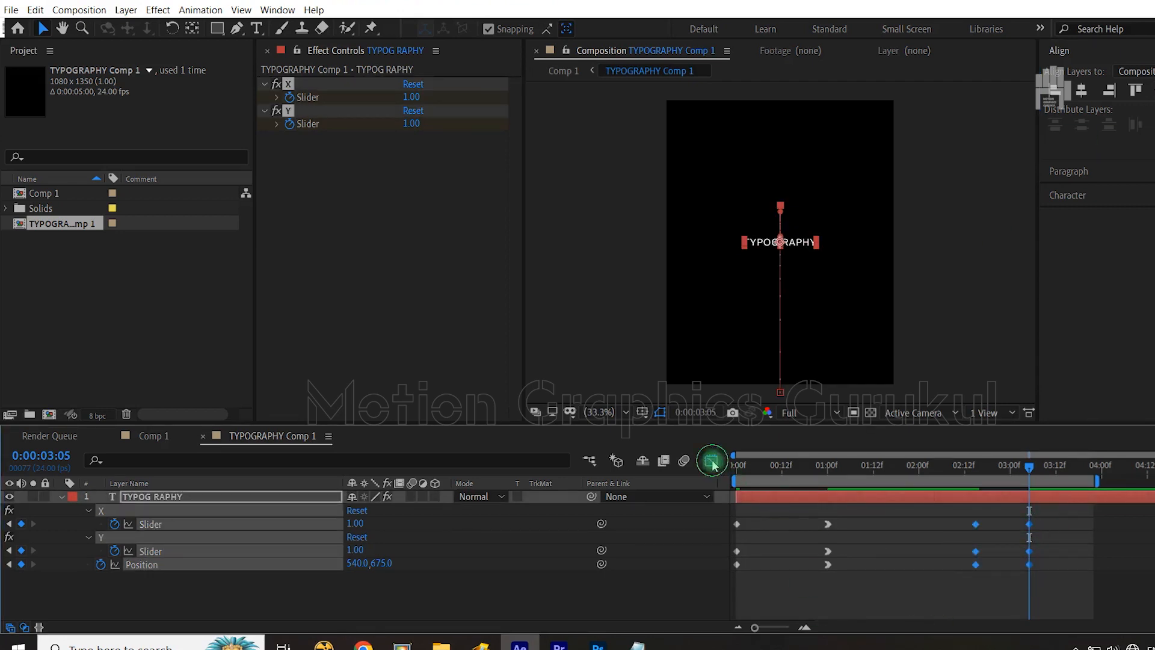
pyautogui.click(652, 593)
pyautogui.click(155, 525)
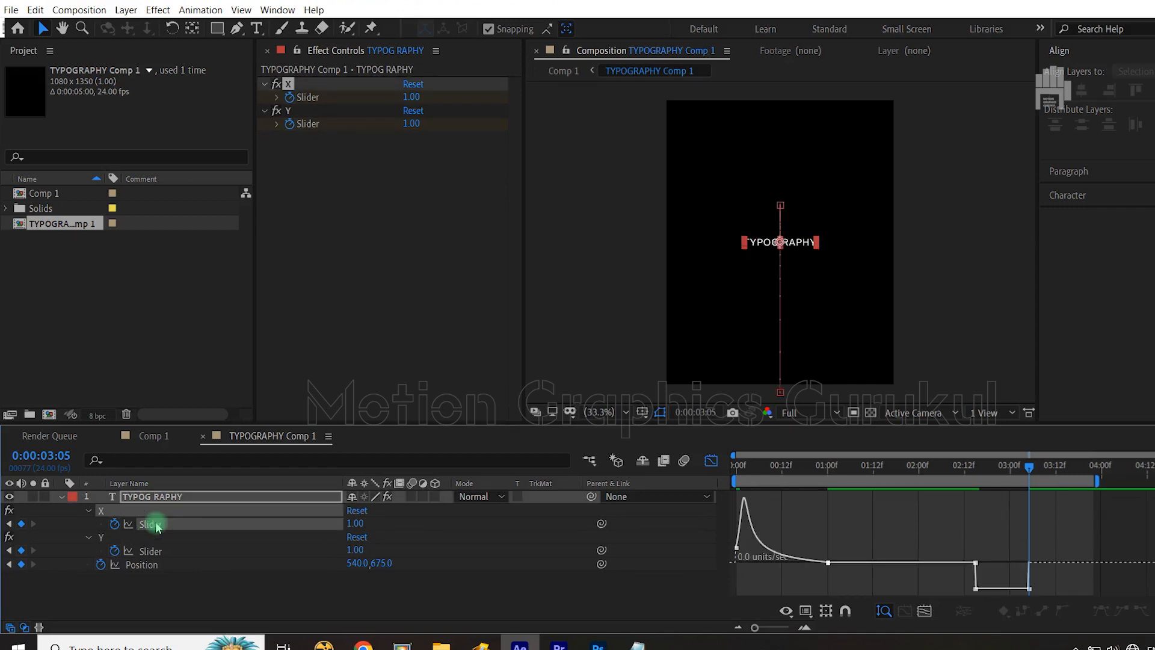
pyautogui.keyDown('ctrl'); pyautogui.click(158, 551); pyautogui.keyUp('ctrl')
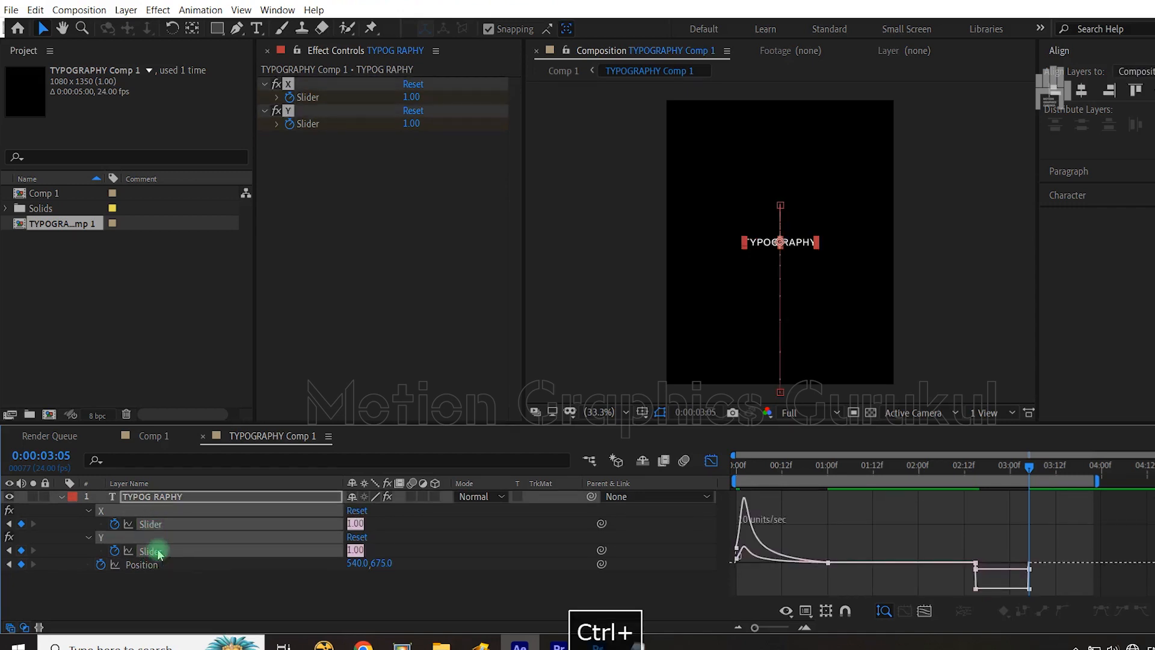
pyautogui.click(173, 587)
pyautogui.click(155, 523)
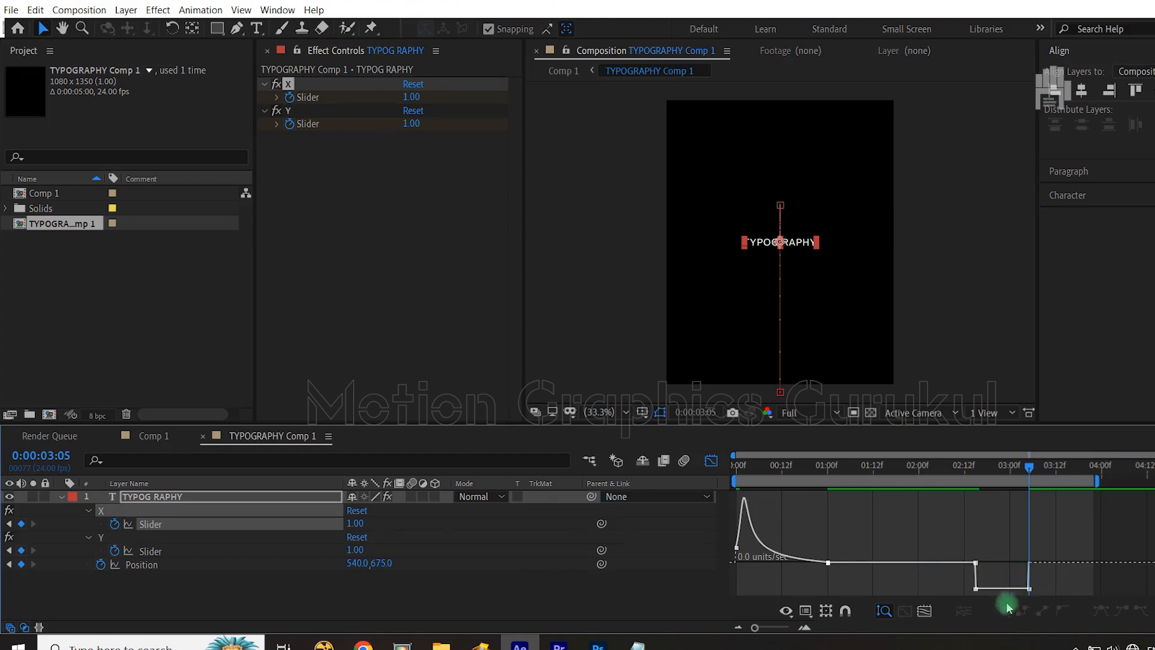
pyautogui.click(976, 588)
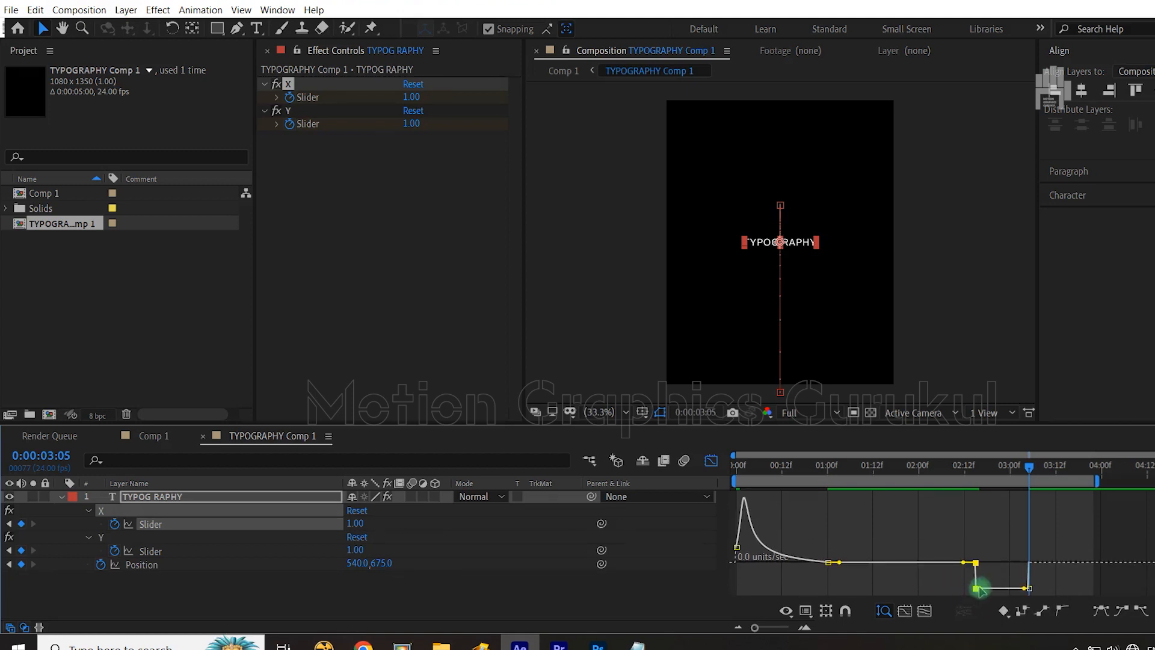
pyautogui.moveTo(979, 589); pyautogui.dragTo(990, 576)
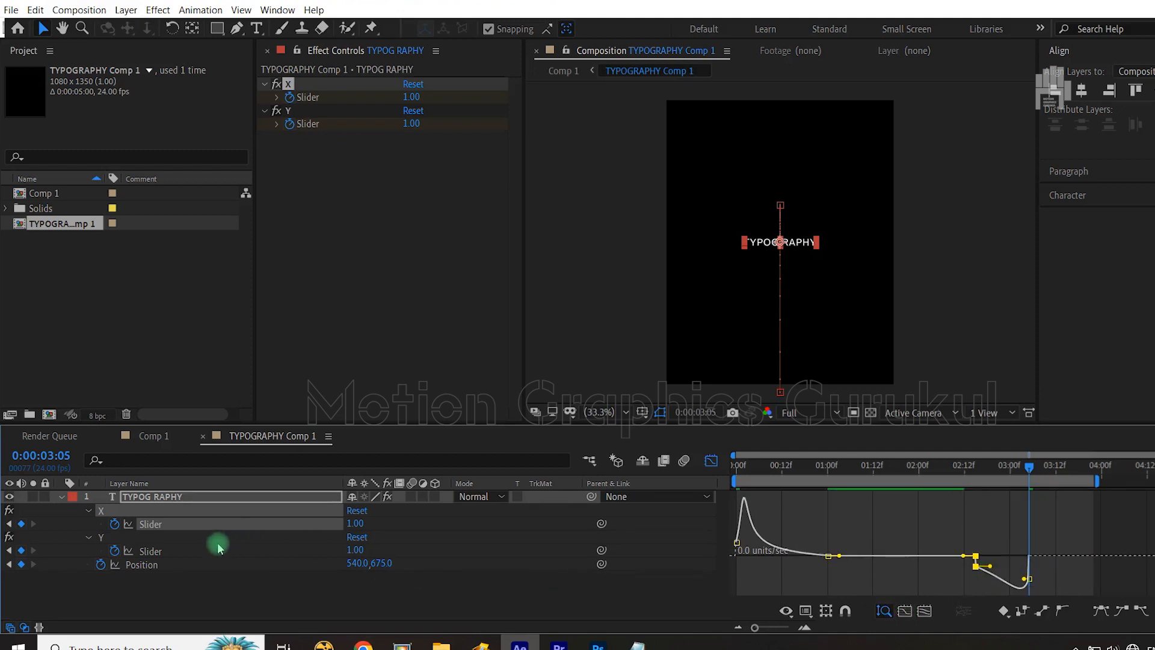
pyautogui.click(201, 552)
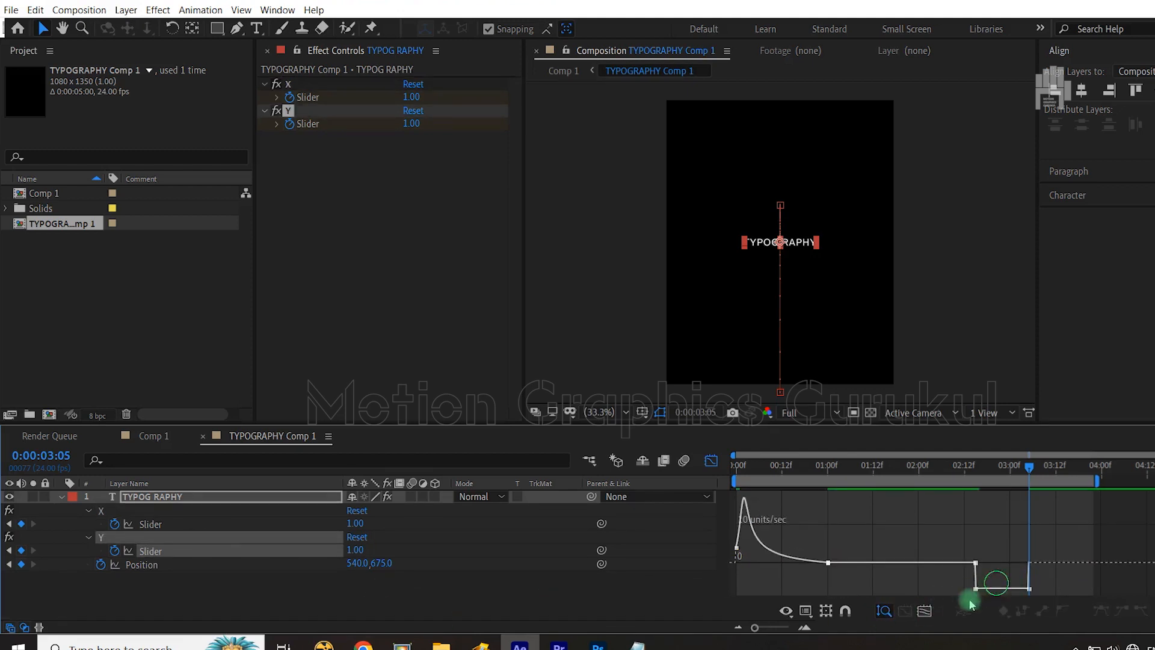
pyautogui.moveTo(973, 588); pyautogui.dragTo(993, 578)
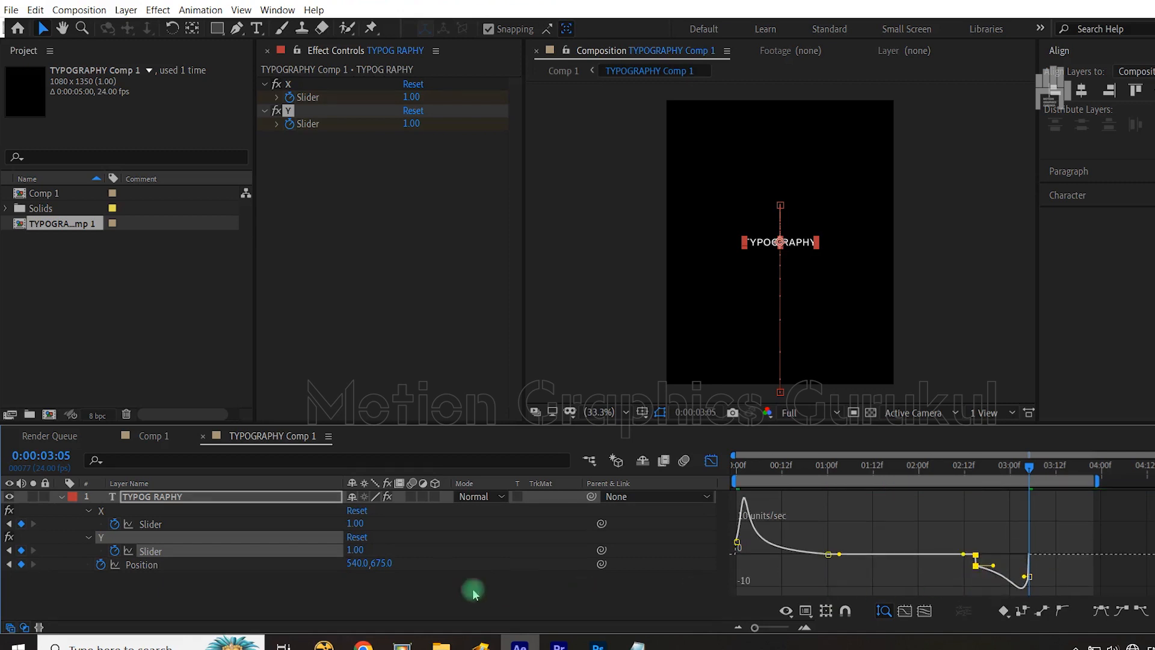
# Reshape the Position speed curve so the movement peaks just after 0:00:02:15 and eases into 0:00:03:05, and close the Graph Editor.
pyautogui.click(153, 566)
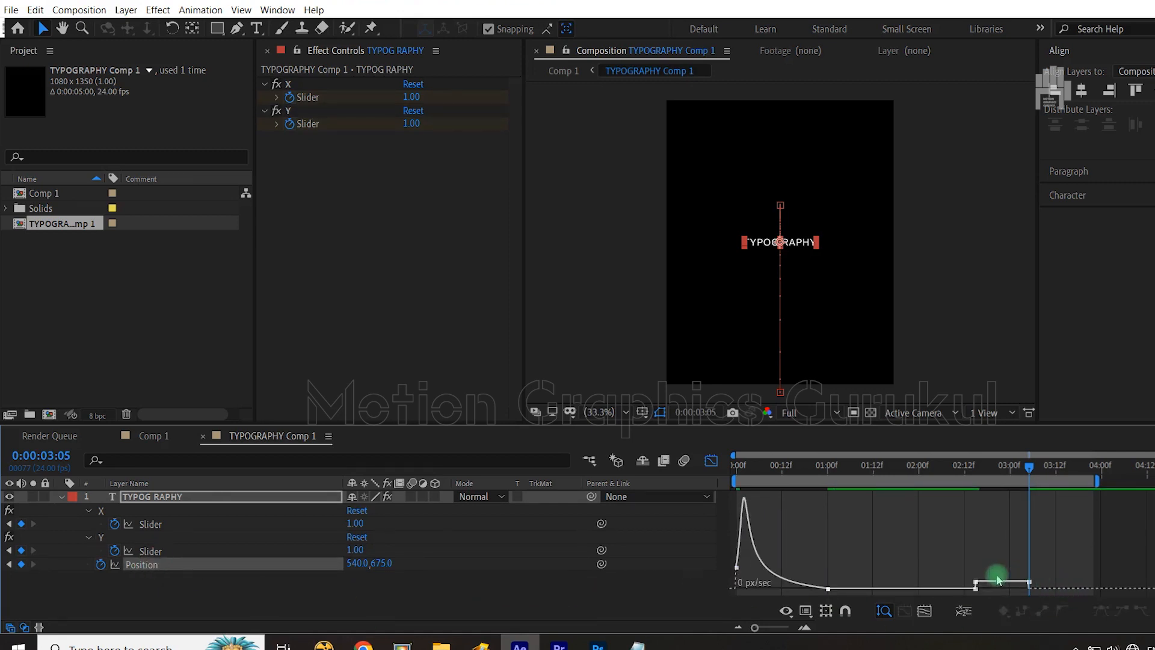
pyautogui.moveTo(1055, 570); pyautogui.dragTo(1003, 588)
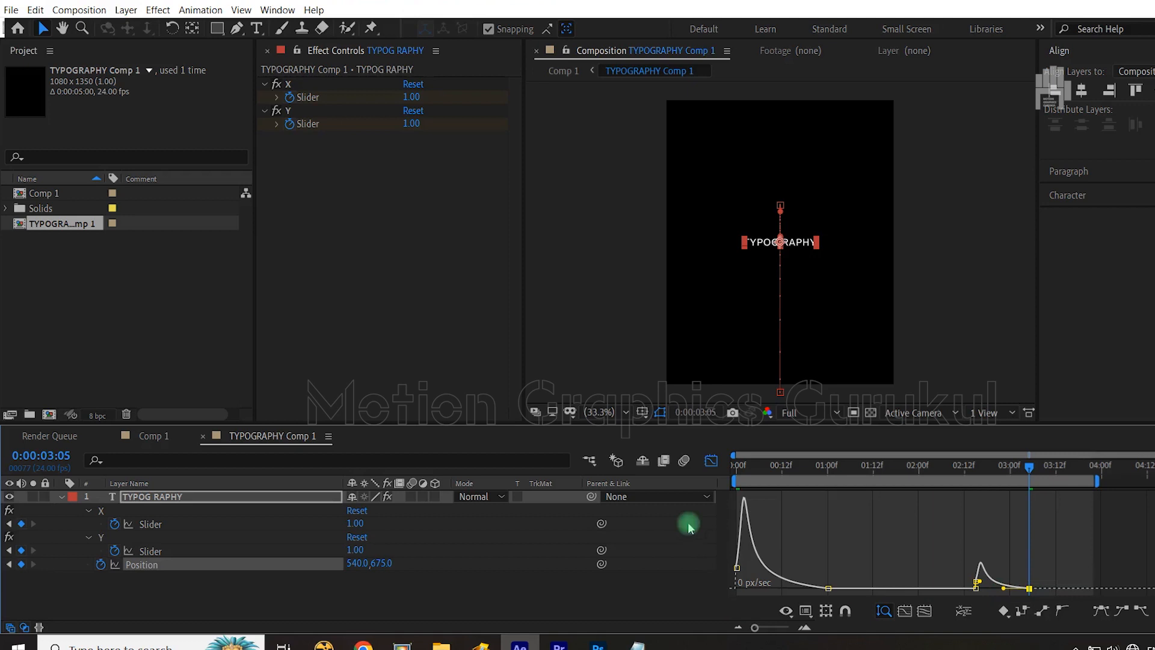
pyautogui.click(712, 461)
# Return to Comp 1 and preview the animation from 0:00:00:00.
pyautogui.click(143, 435)
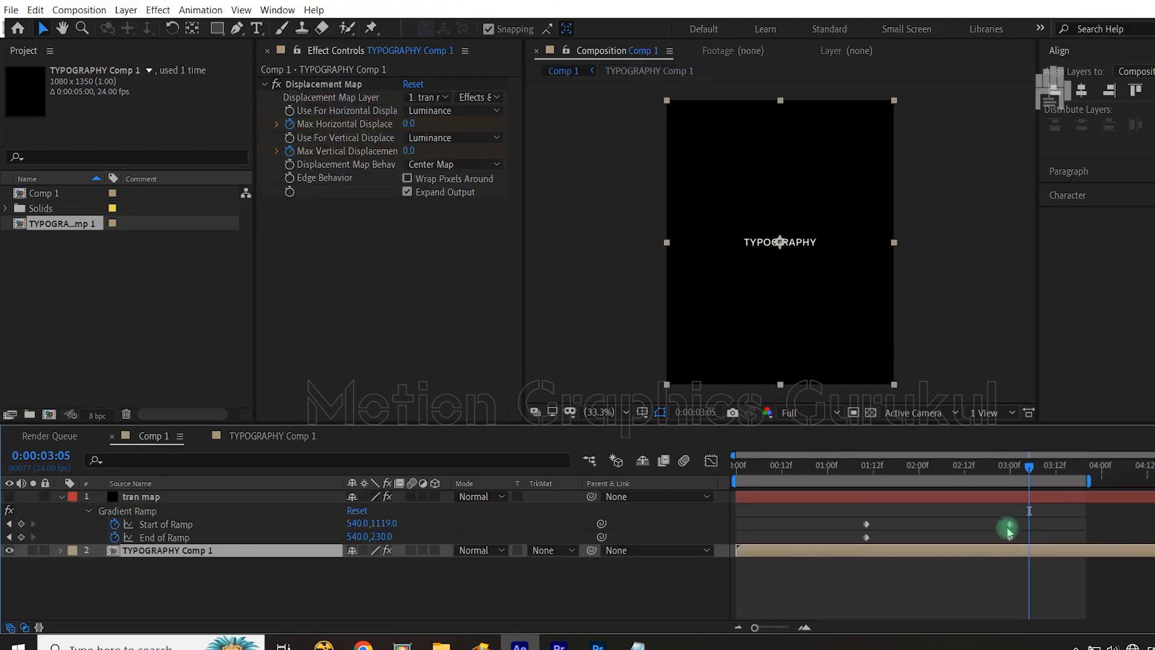
pyautogui.moveTo(1029, 466); pyautogui.dragTo(731, 502)
pyautogui.click(596, 604)
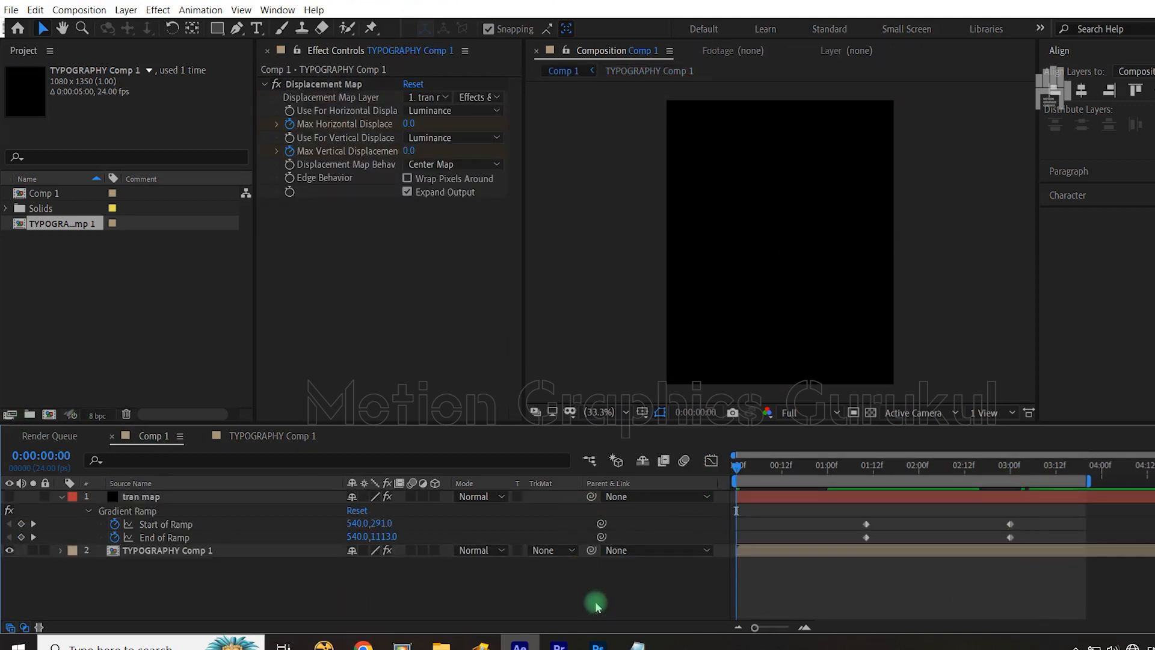
pyautogui.press('space')
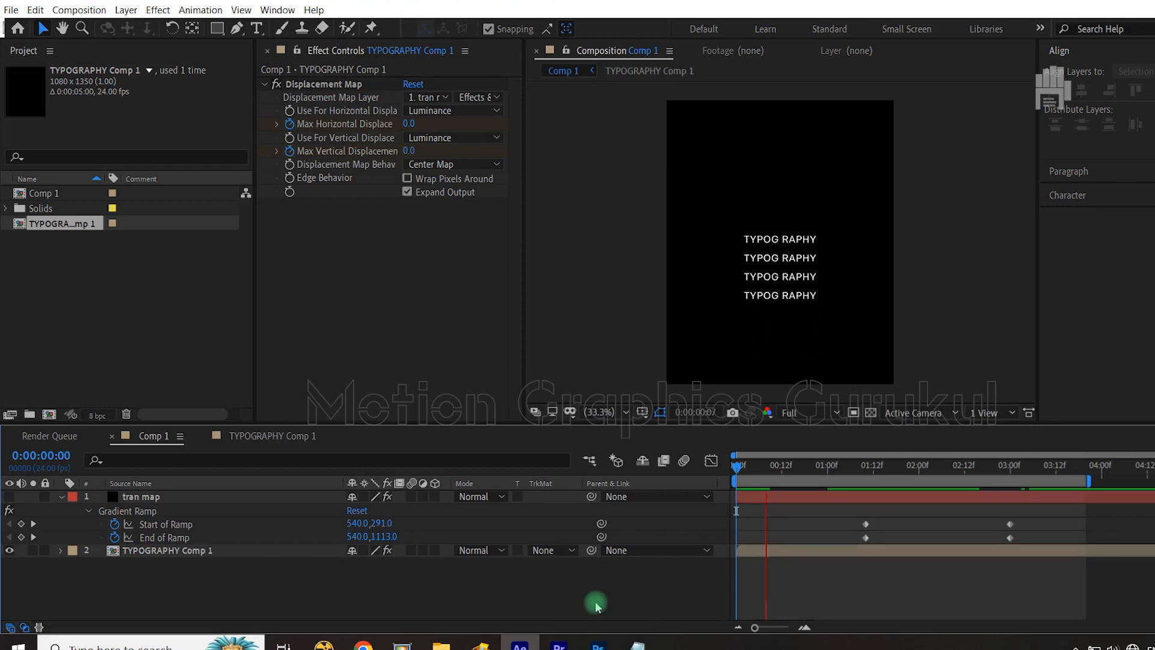